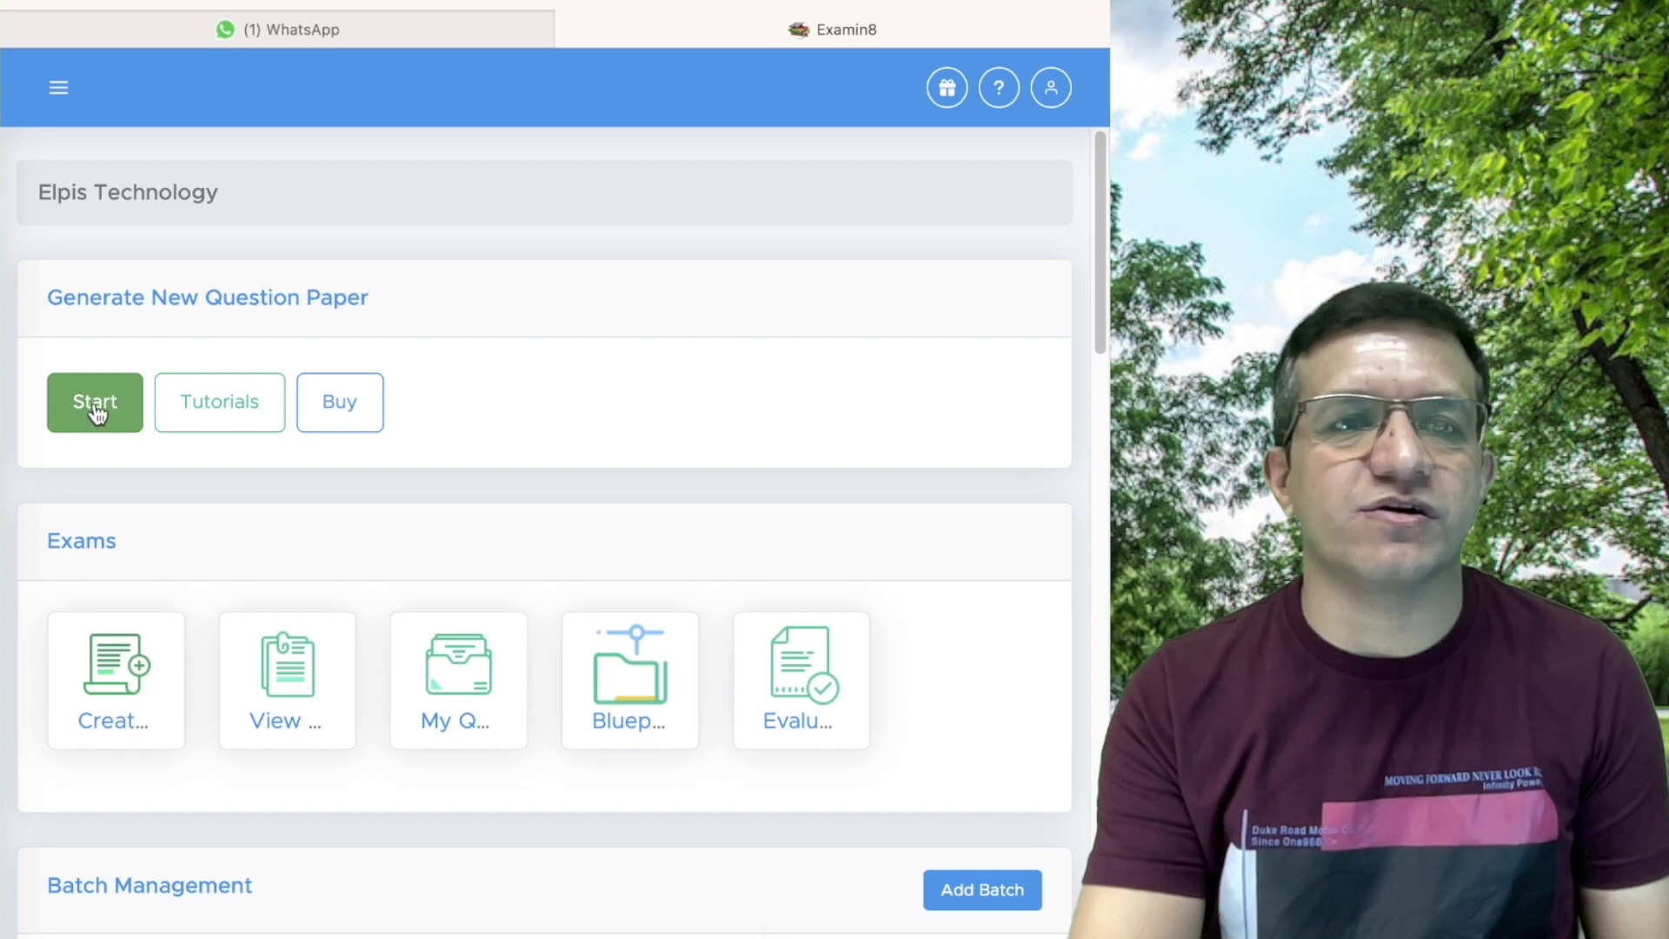
# - Begin a new question paper and choose the CBSE module, Class 10 and Mathematics
pyautogui.click(98, 405)
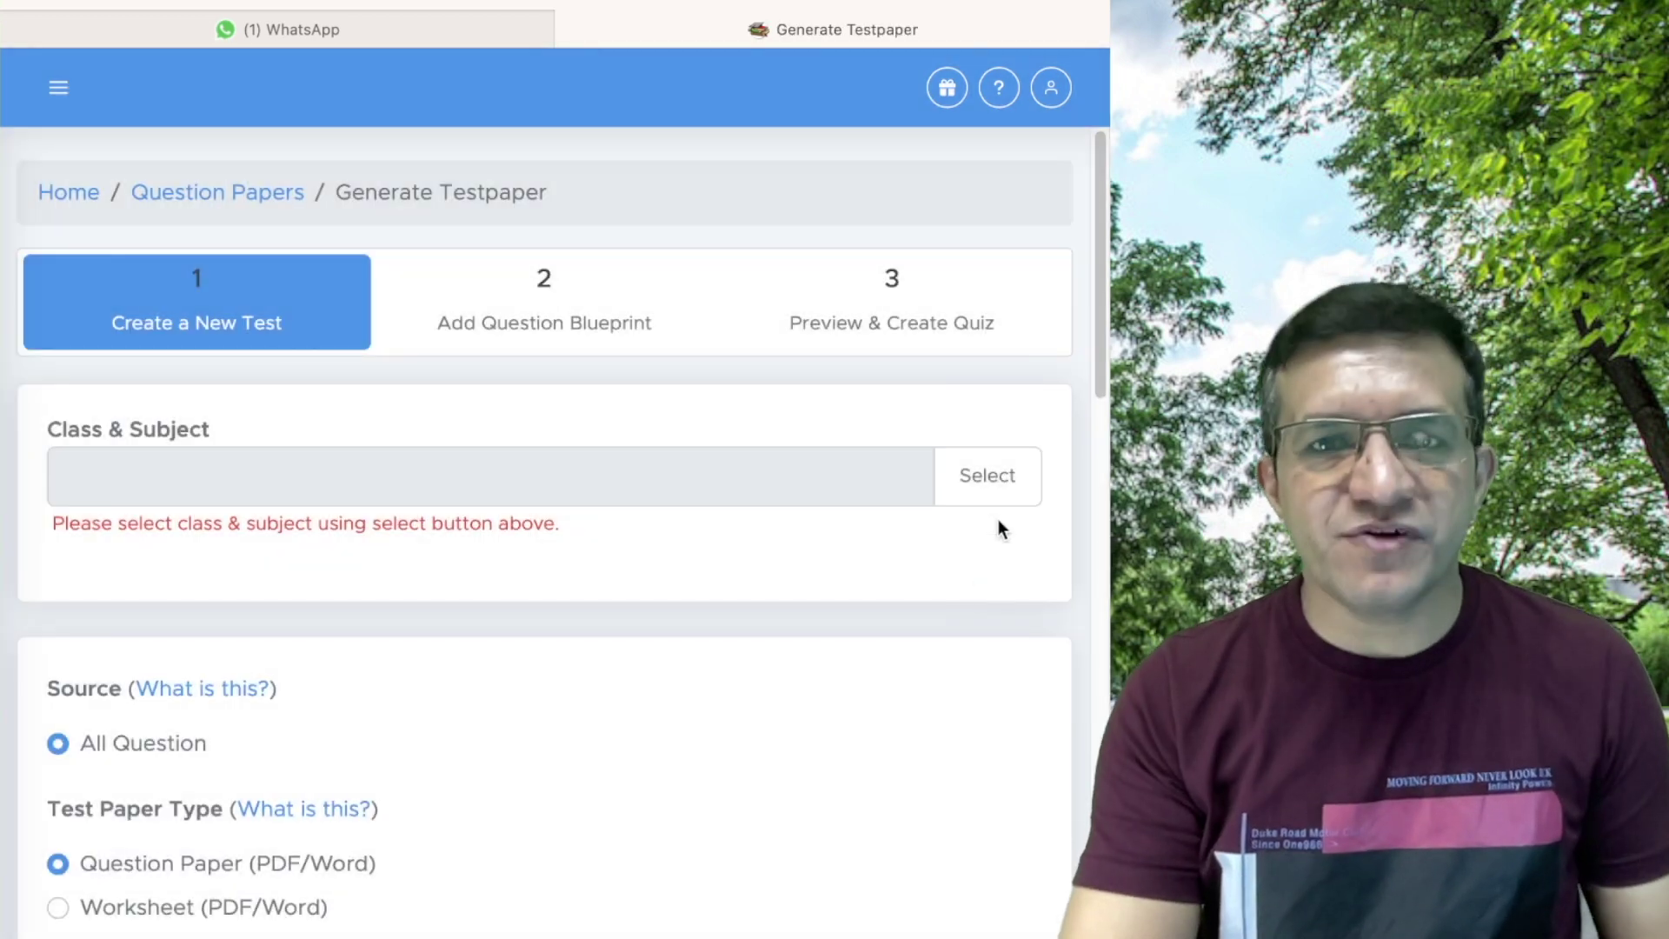
pyautogui.click(991, 487)
pyautogui.click(513, 223)
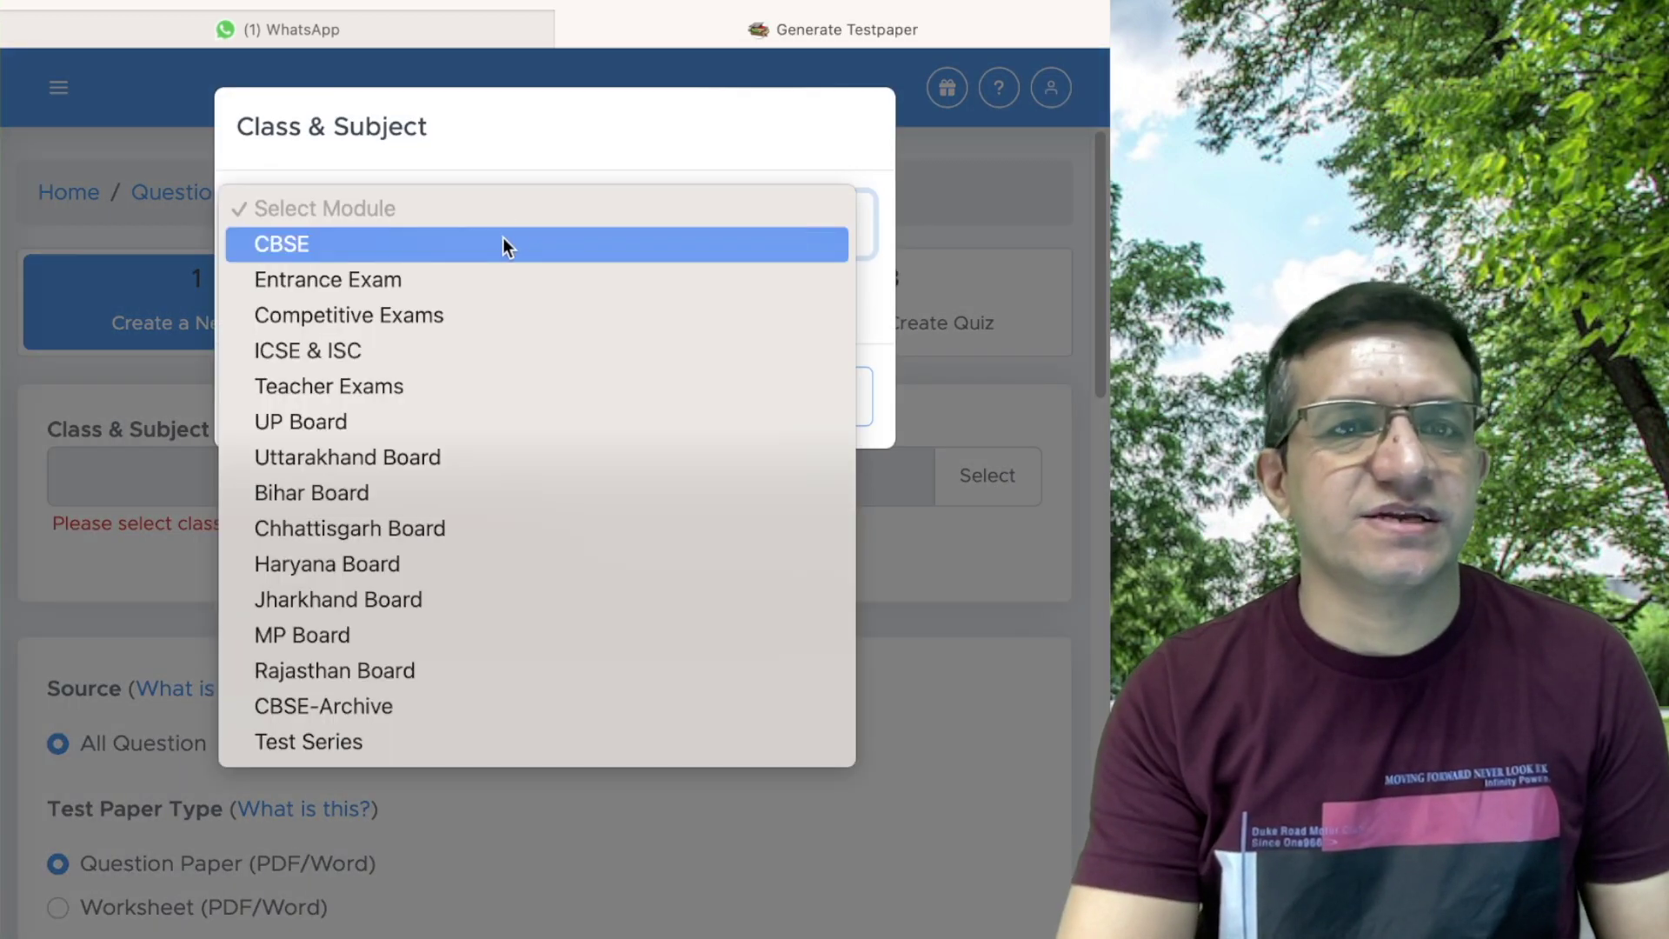
pyautogui.click(501, 245)
pyautogui.click(521, 304)
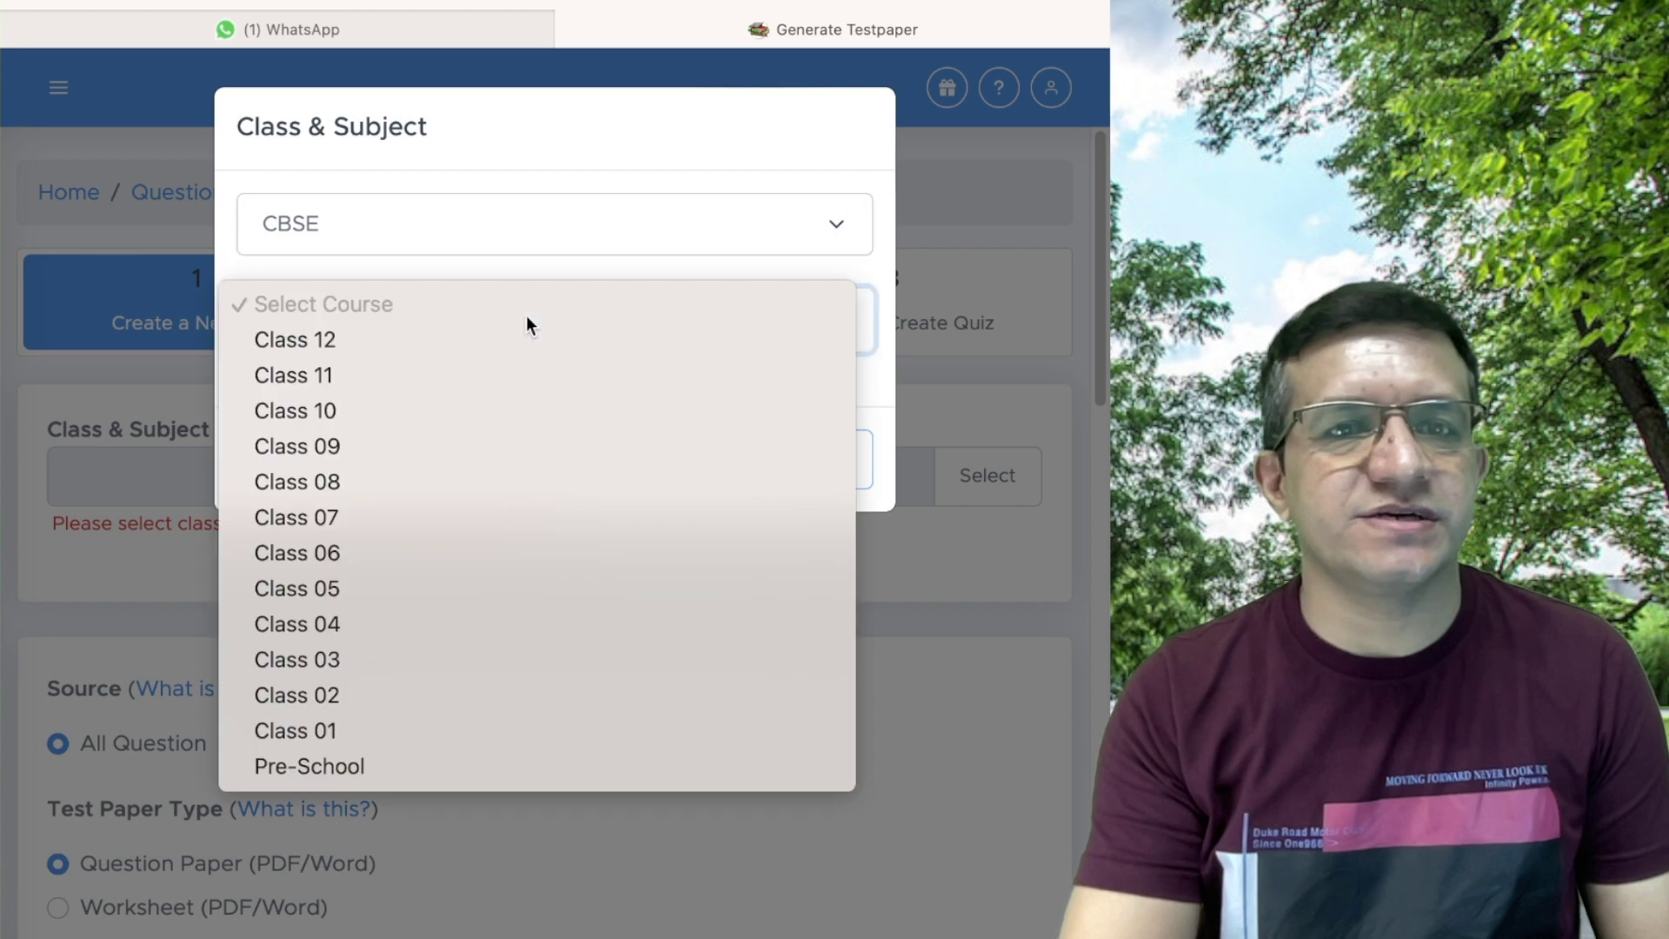
pyautogui.click(535, 405)
pyautogui.click(579, 420)
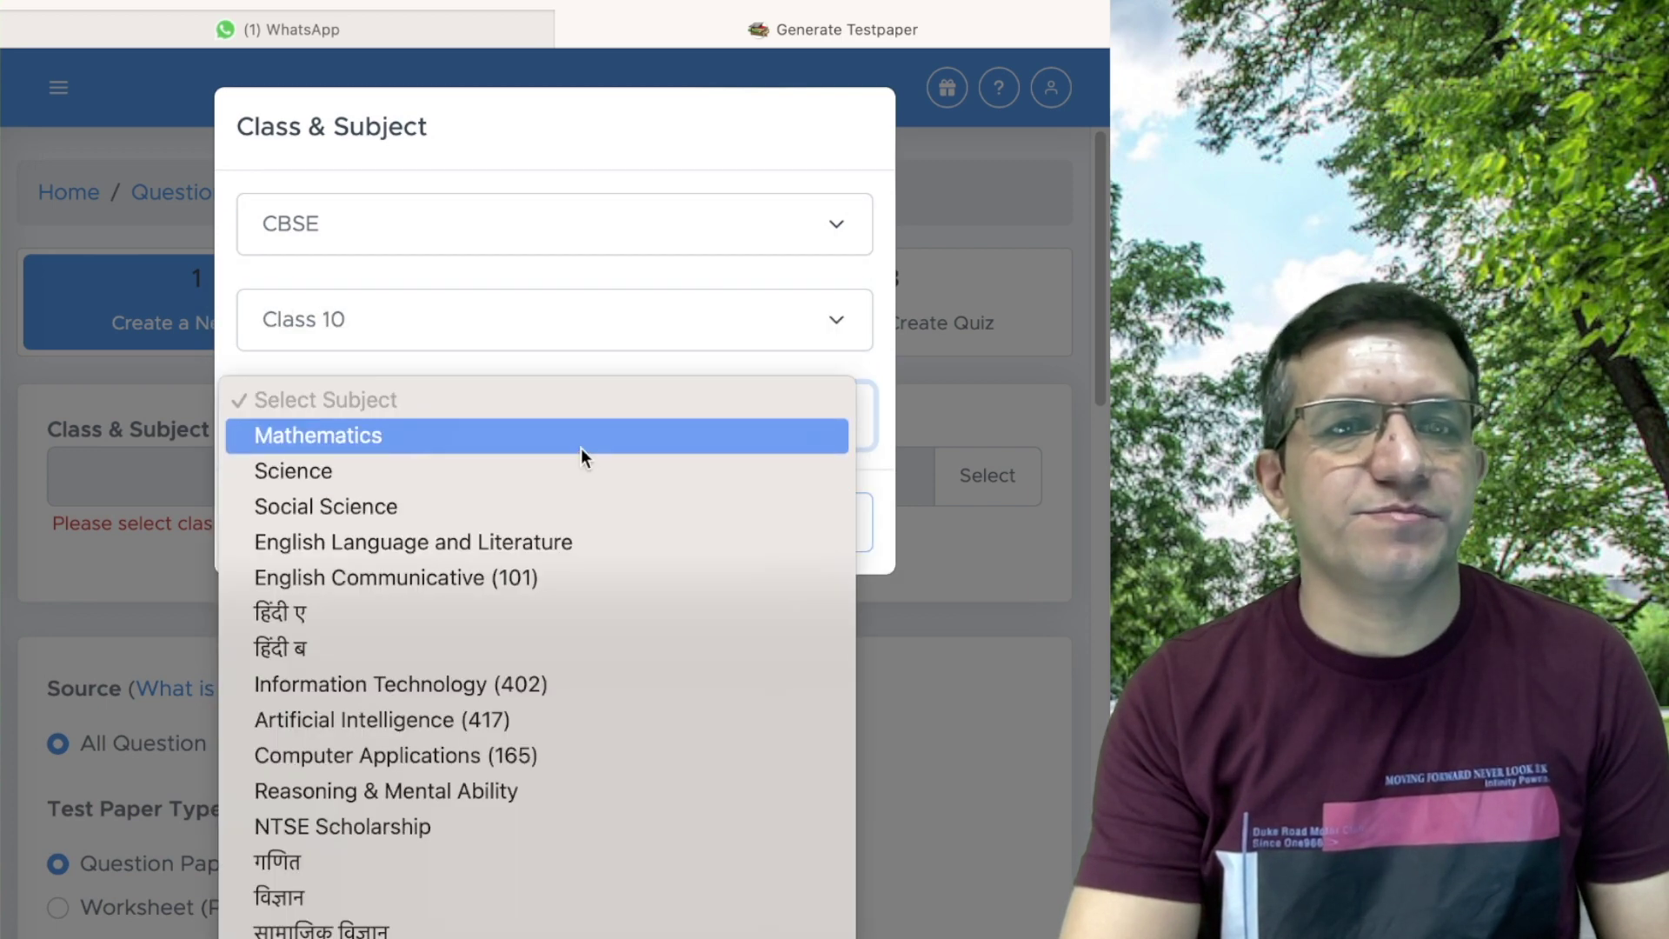
pyautogui.click(581, 445)
pyautogui.click(847, 522)
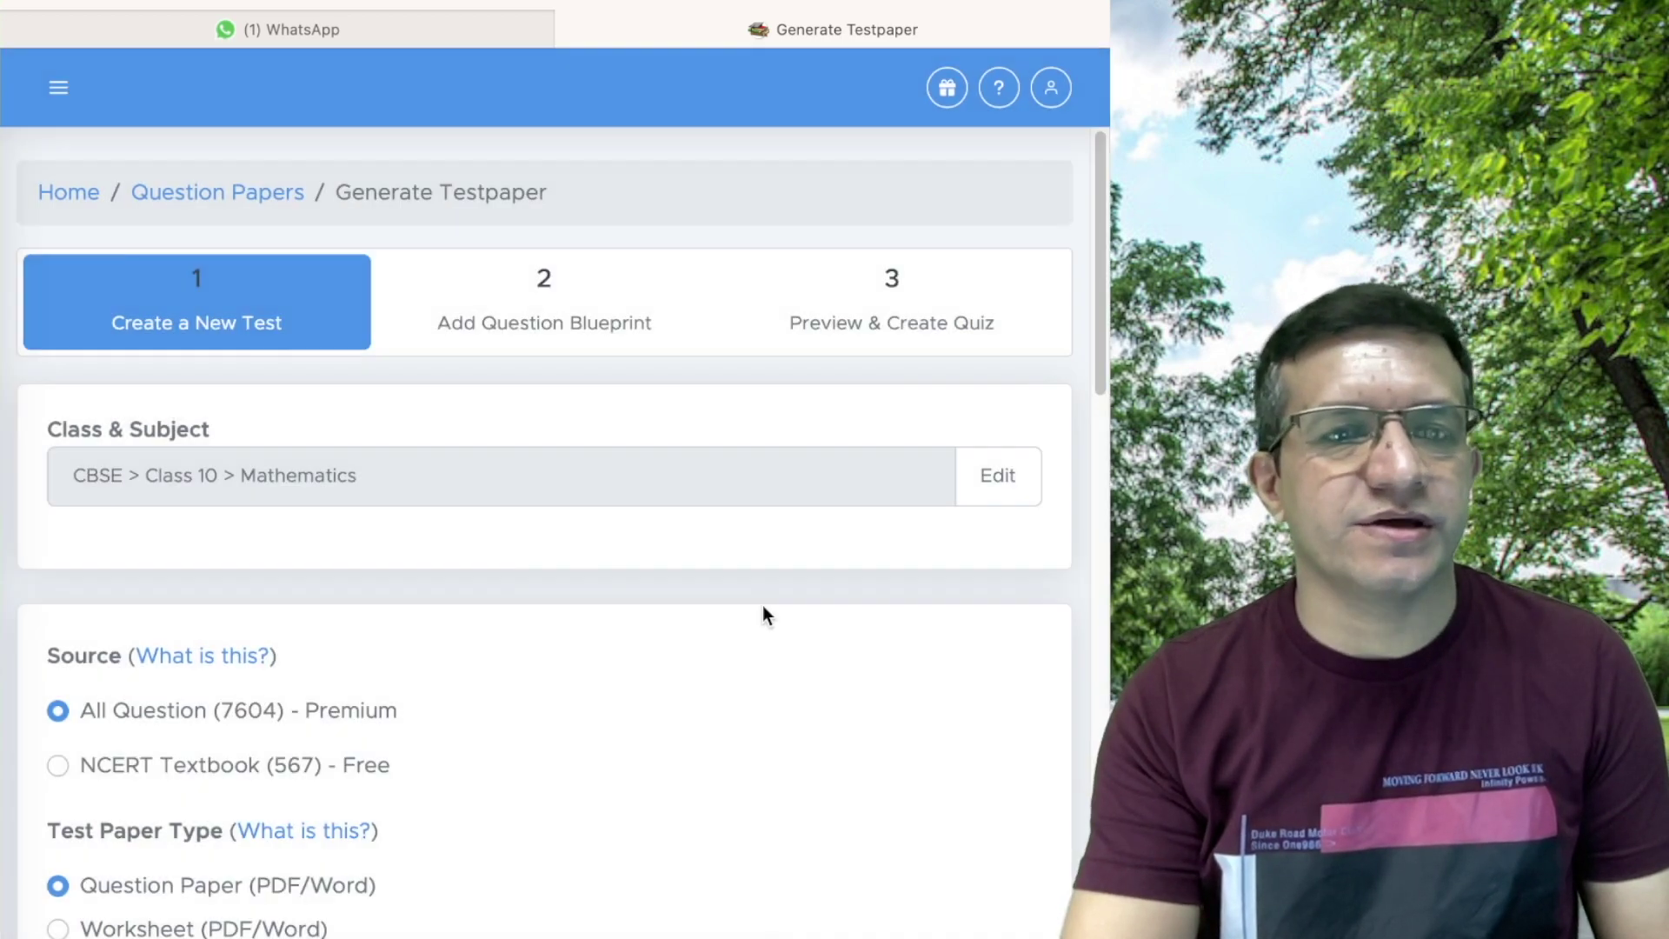
# - Scroll through the test form's output type, blueprint mode and header options
pyautogui.scroll(-4, 268, 476)
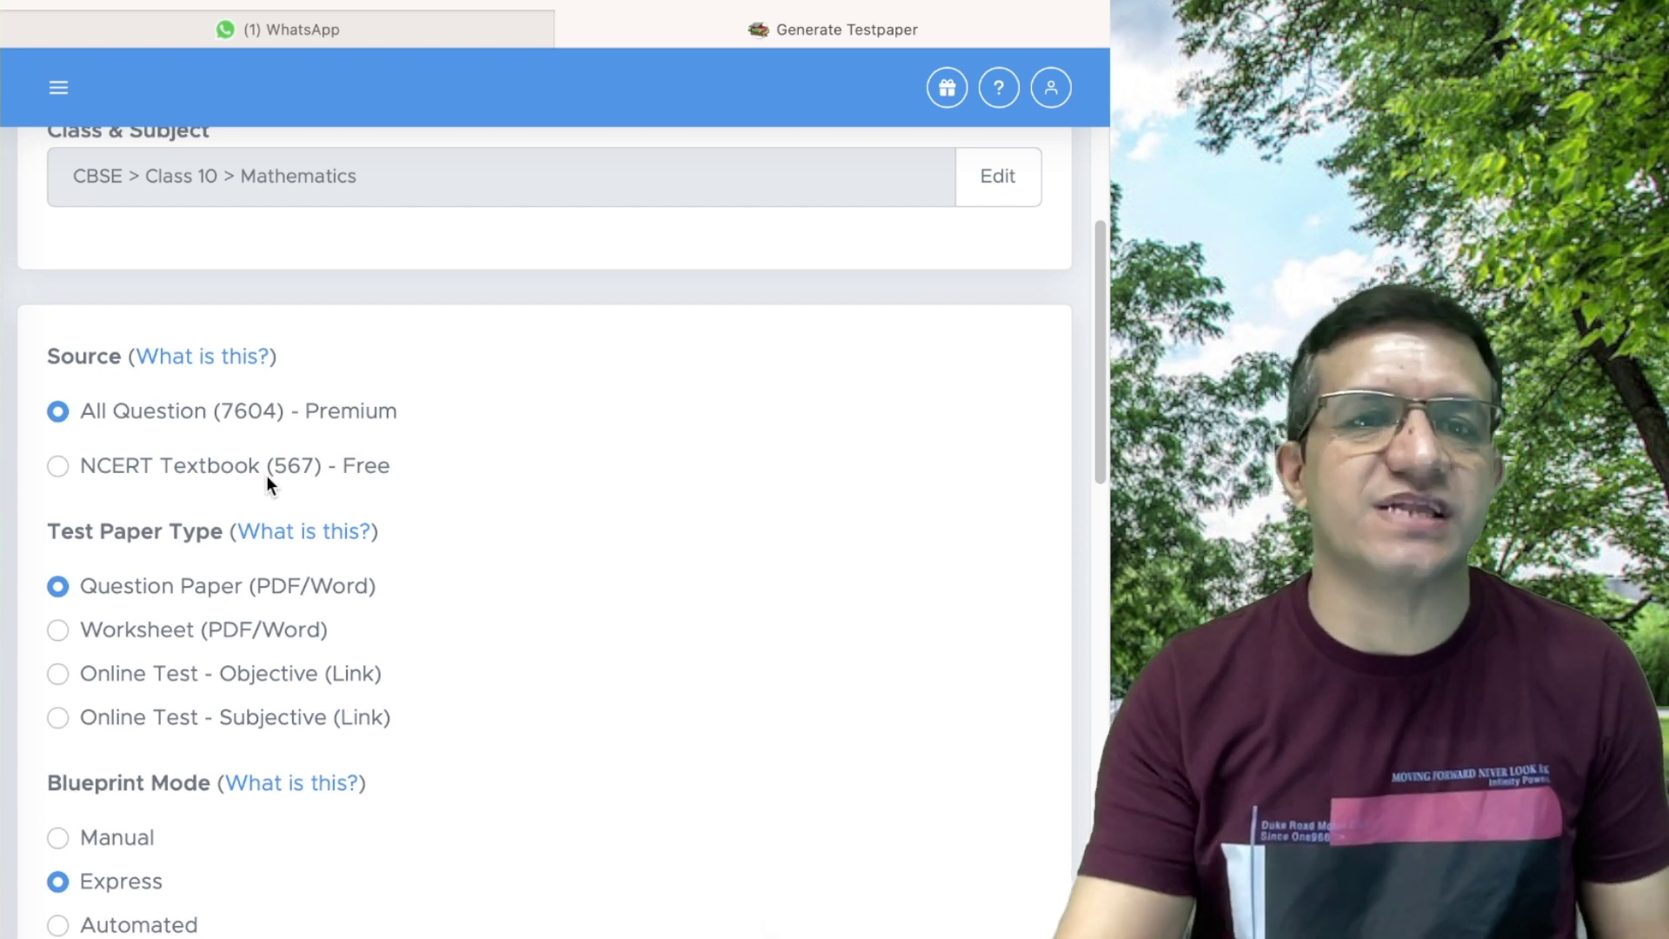
pyautogui.scroll(-3, 268, 473)
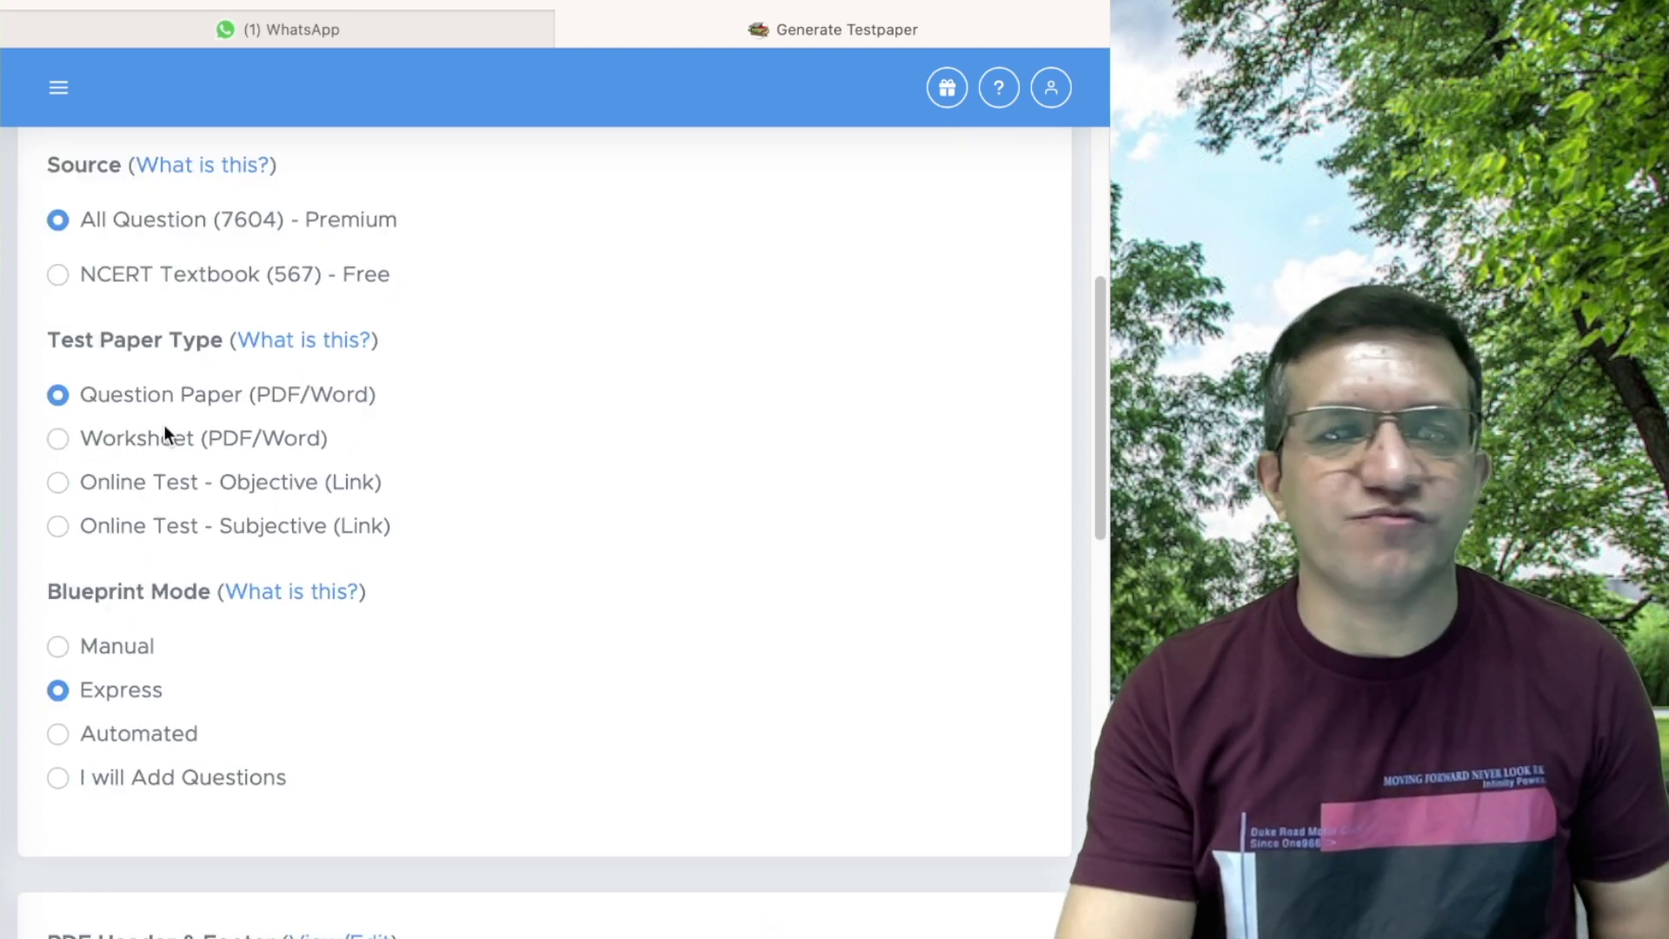
pyautogui.scroll(-3, 330, 416)
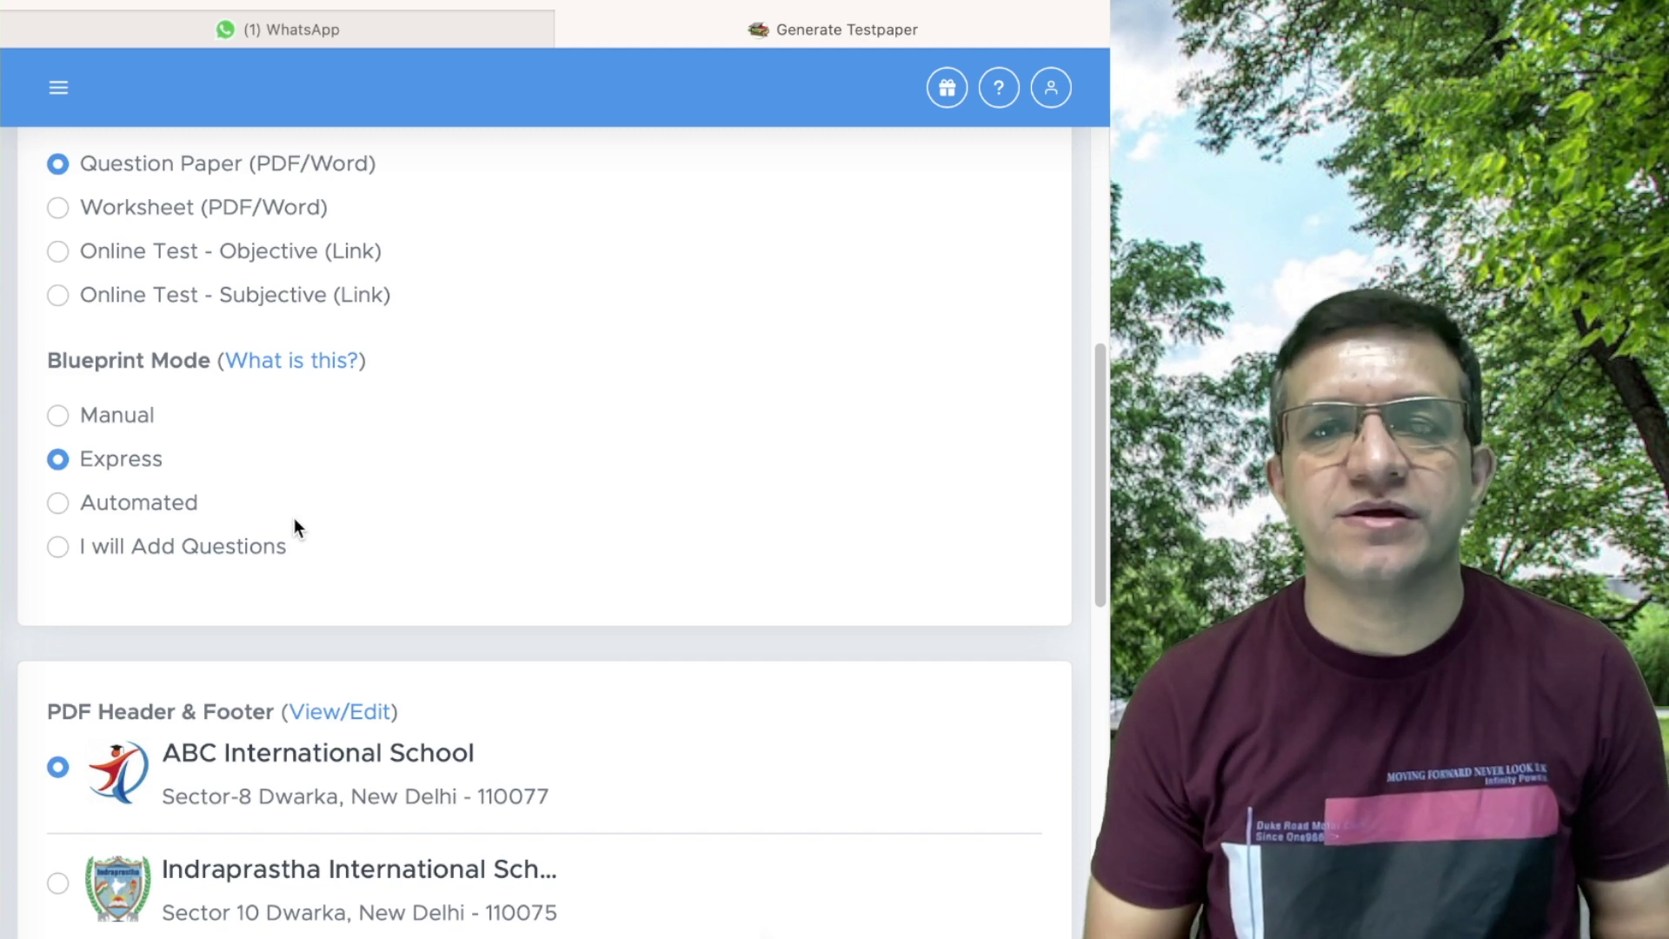
pyautogui.scroll(-4, 392, 613)
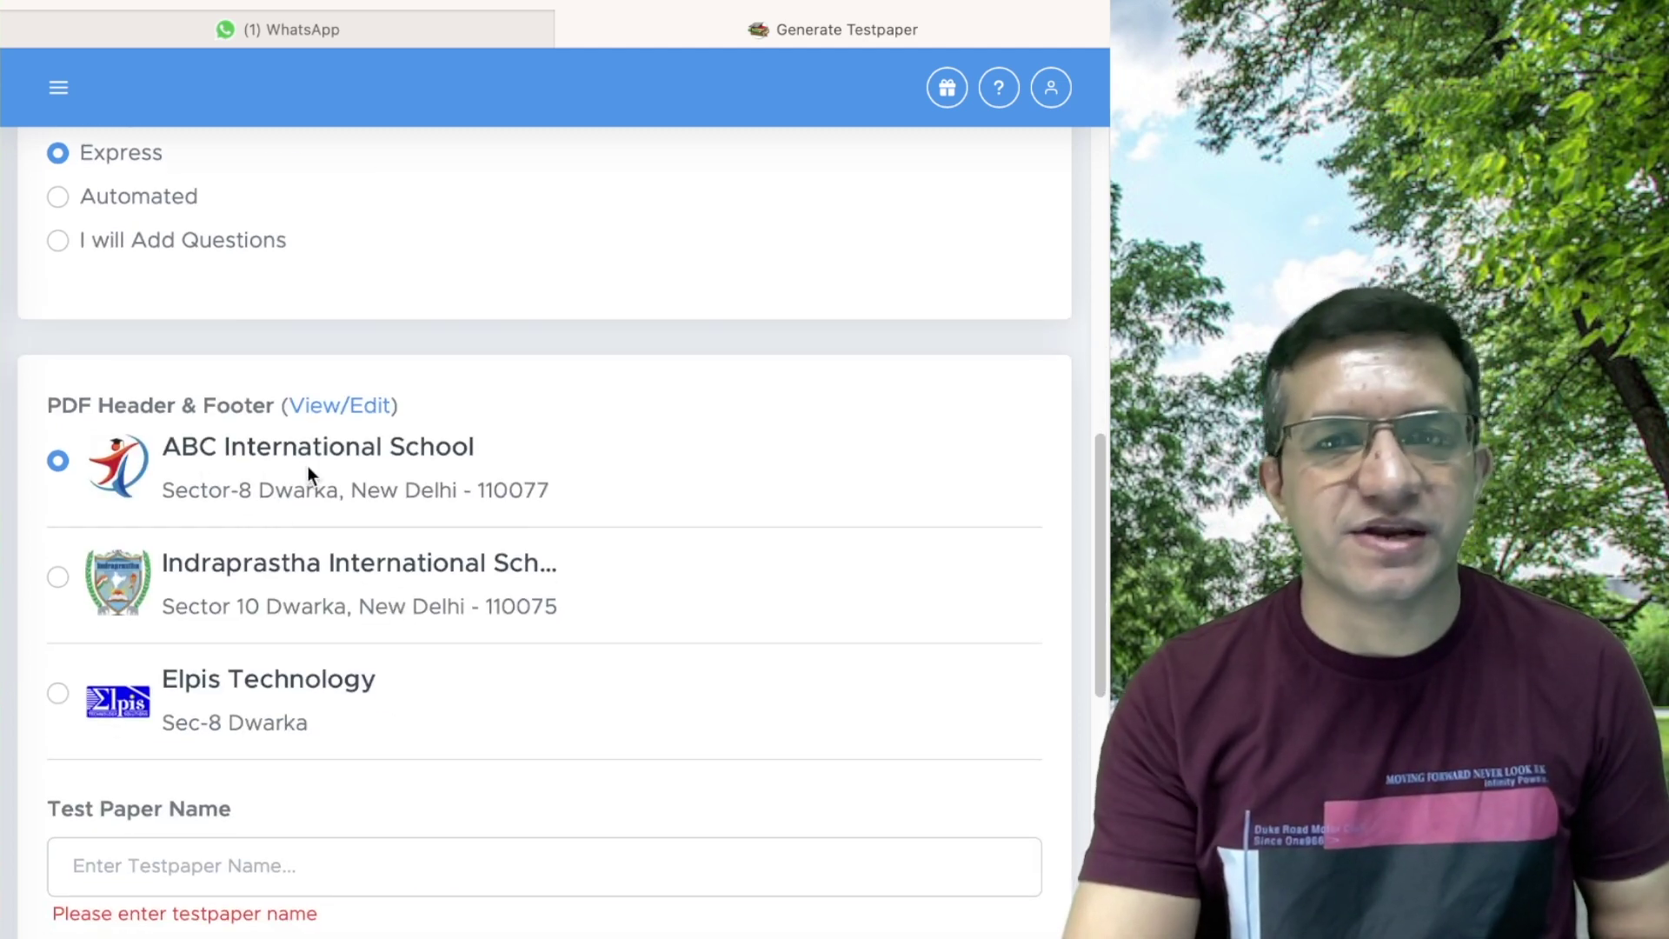
pyautogui.scroll(-4, 404, 573)
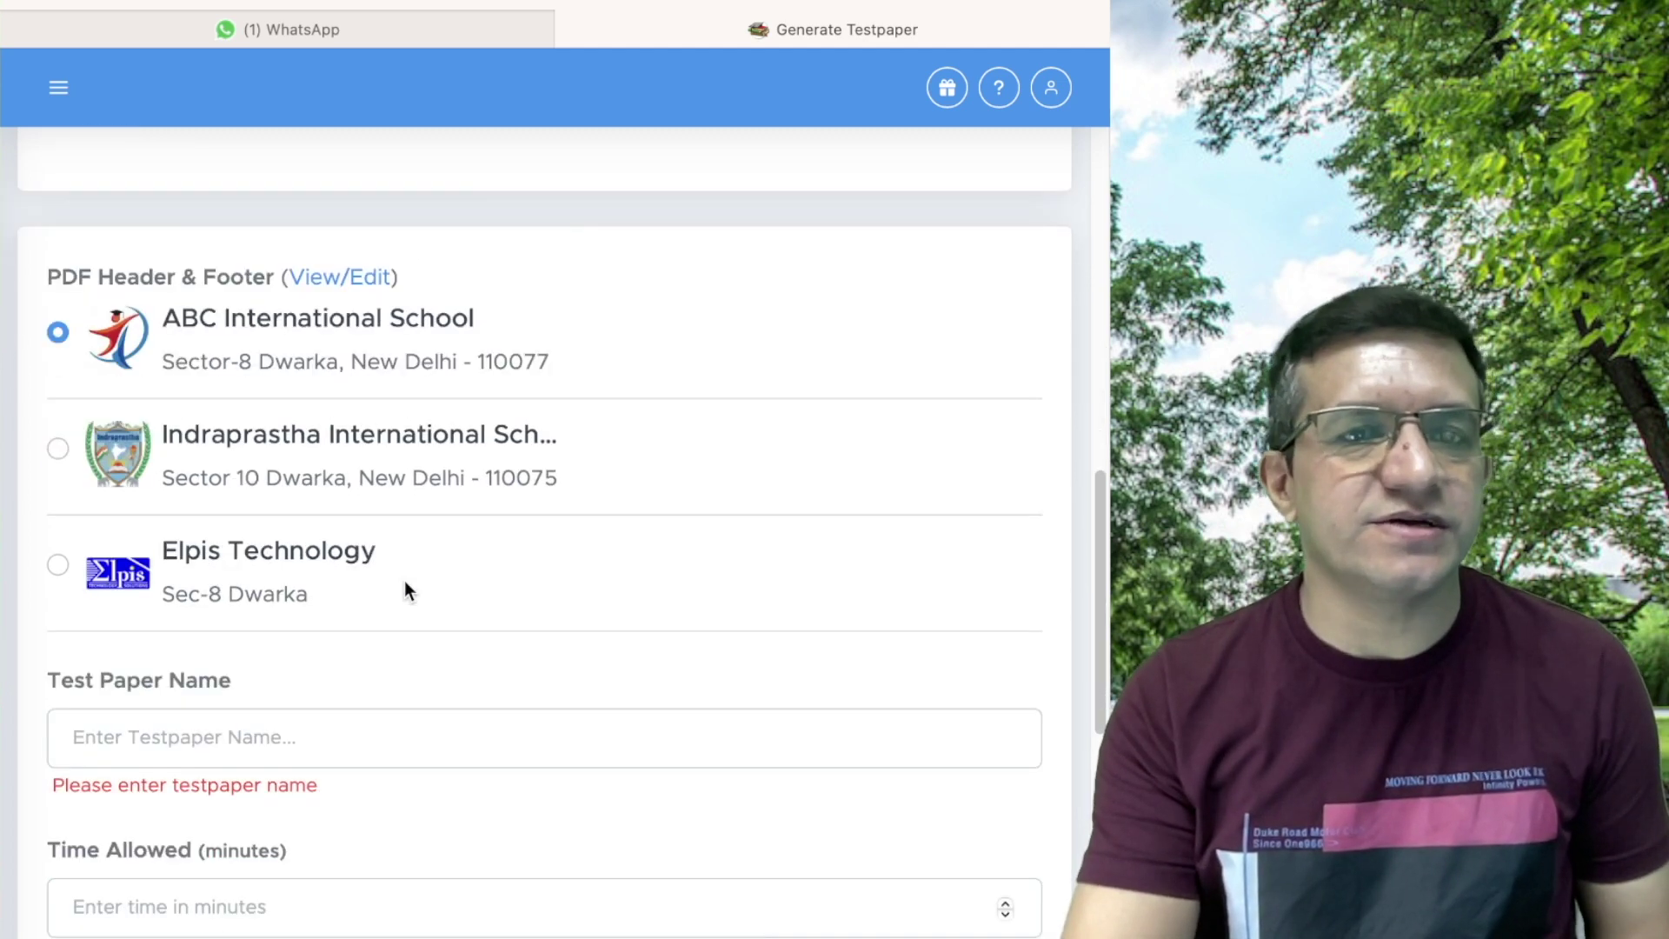
# - Name the paper Half Yearly Exam 2023-24 and set the time allowed to 180 minutes
pyautogui.click(319, 568)
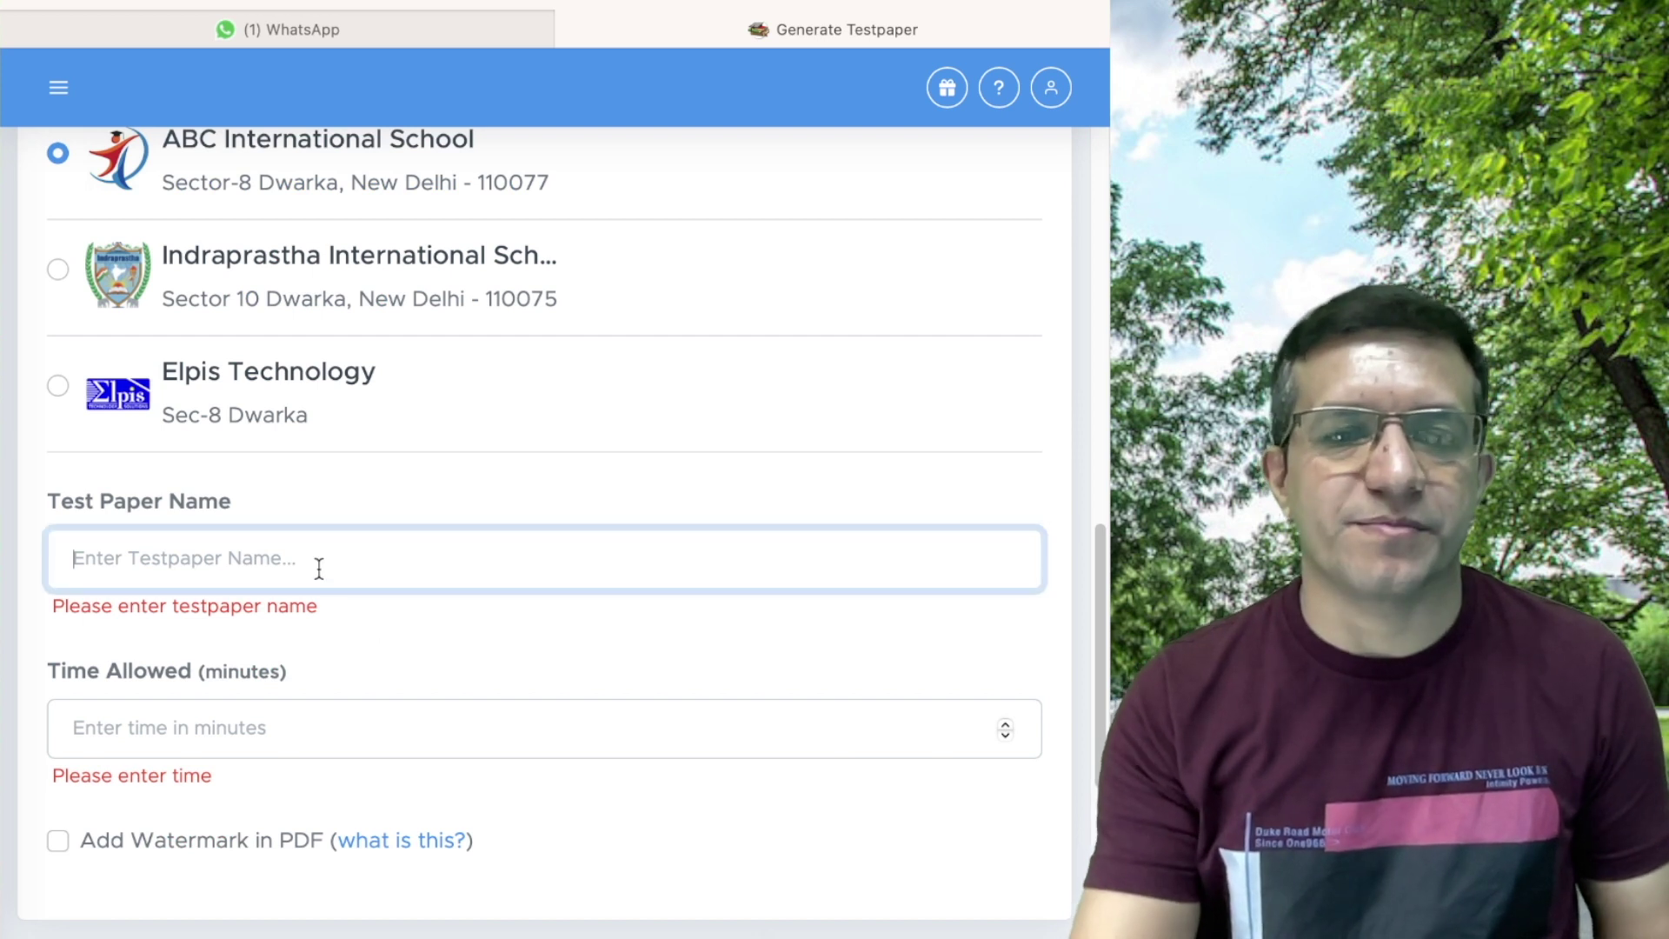
pyautogui.write('Half Yearly Exam 2023-24')
pyautogui.click(239, 695)
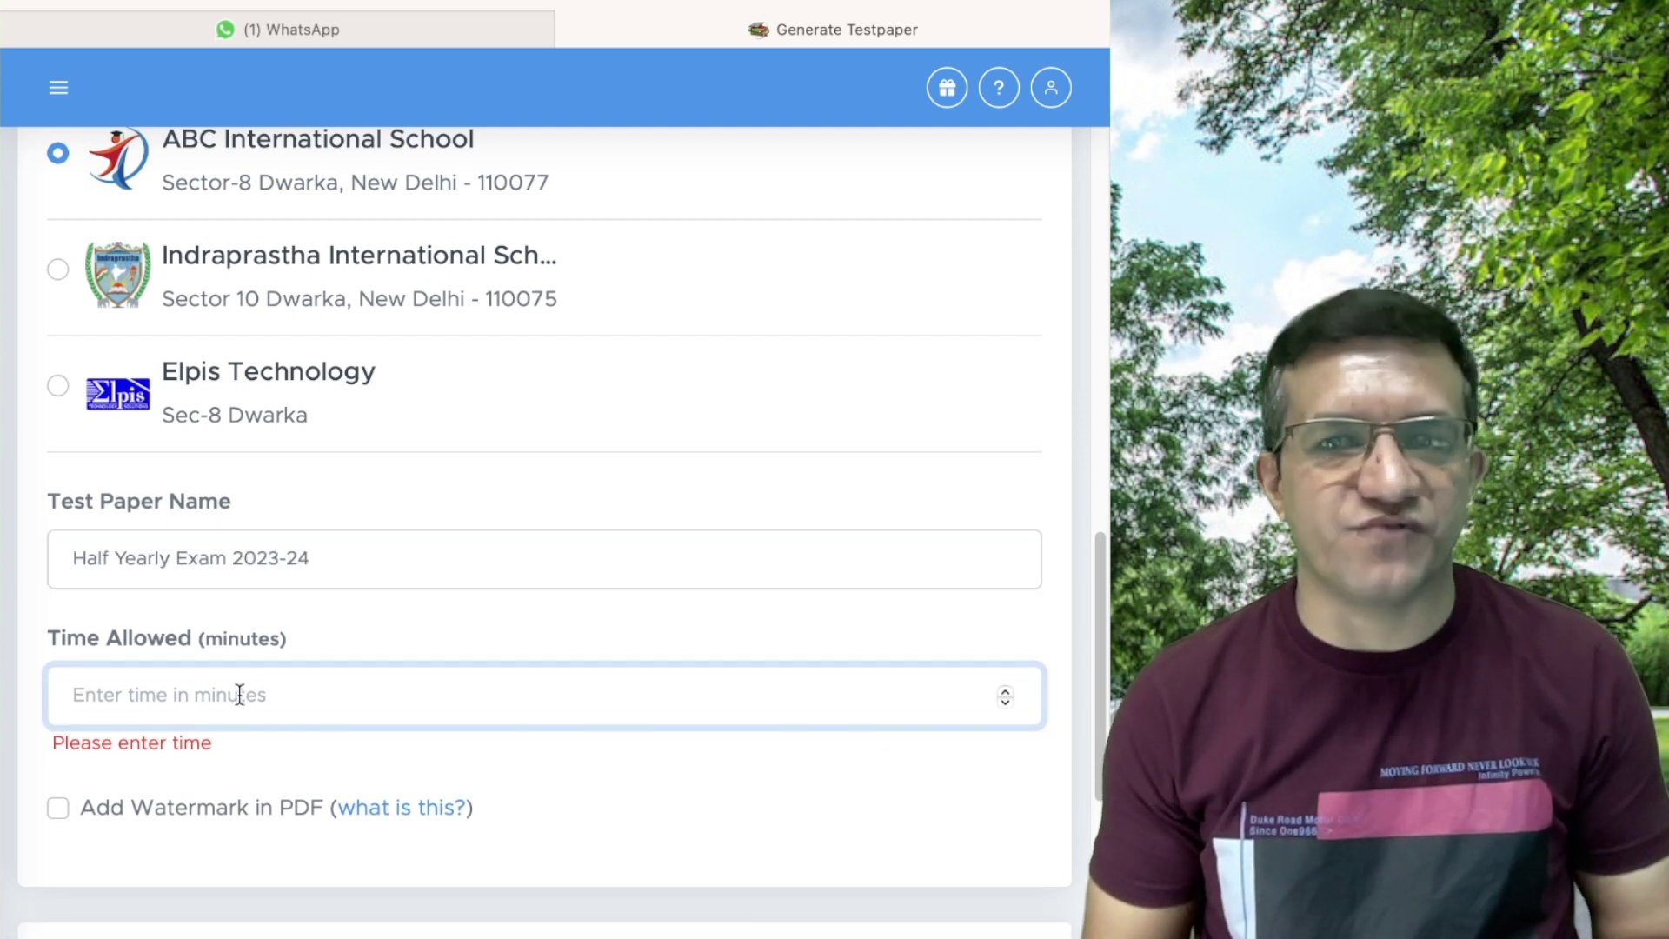
pyautogui.write('180')
pyautogui.scroll(-5, 682, 779)
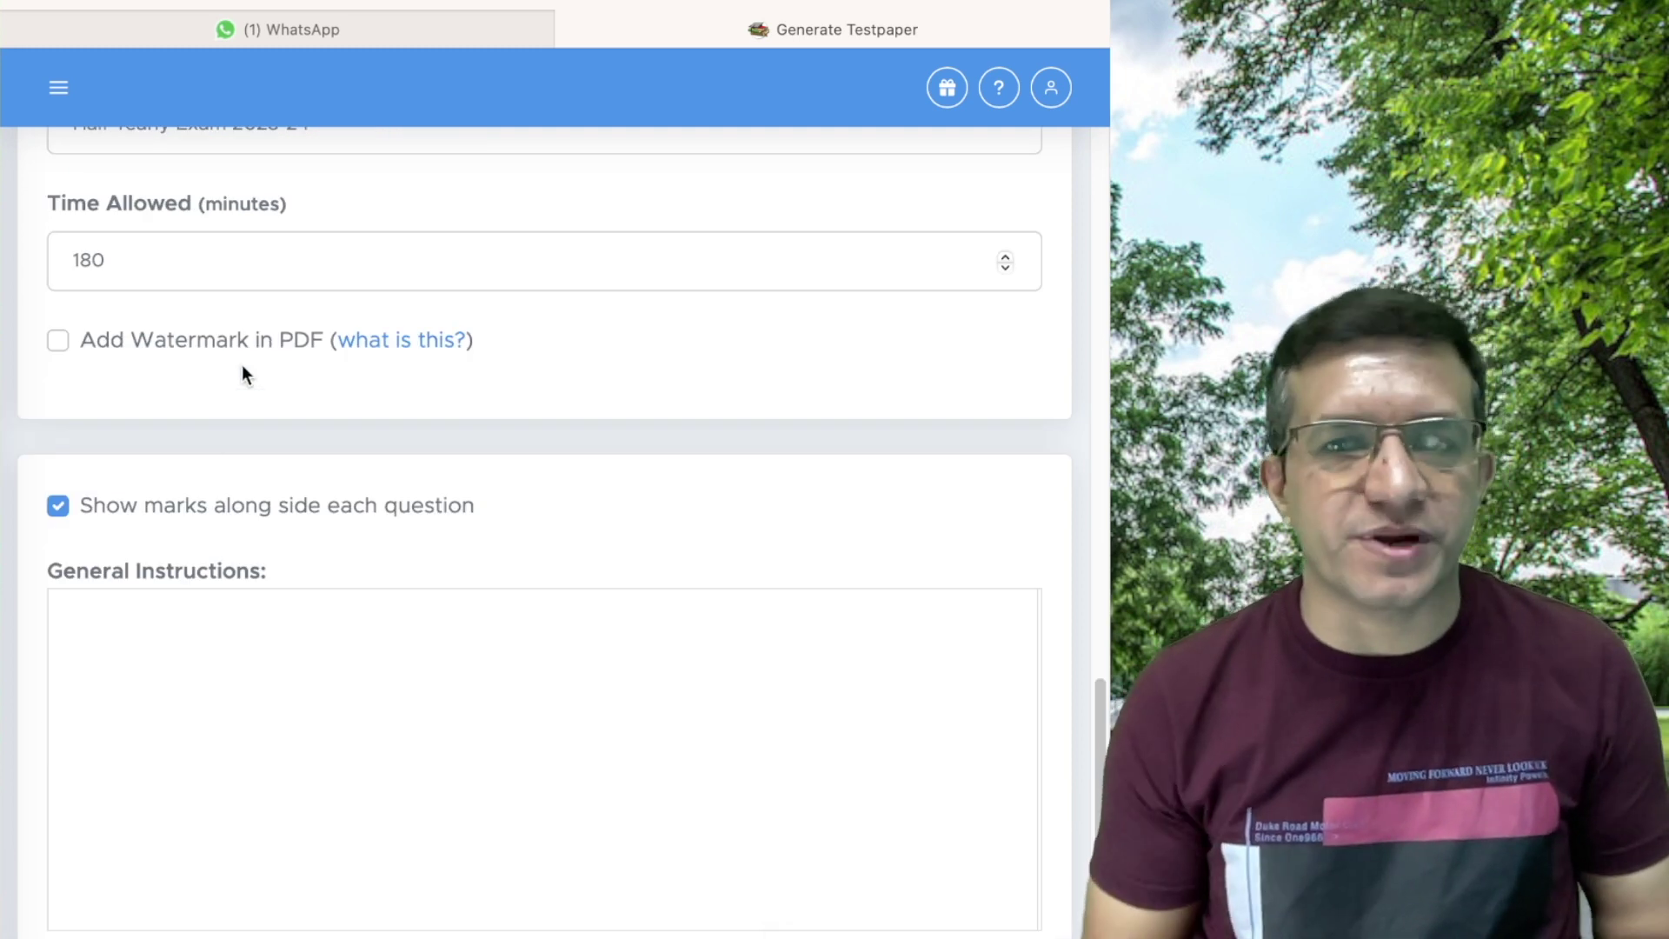
# - Leave the PDF watermark off, accept the terms of use and continue to chapter selection
pyautogui.click(58, 341)
pyautogui.click(160, 469)
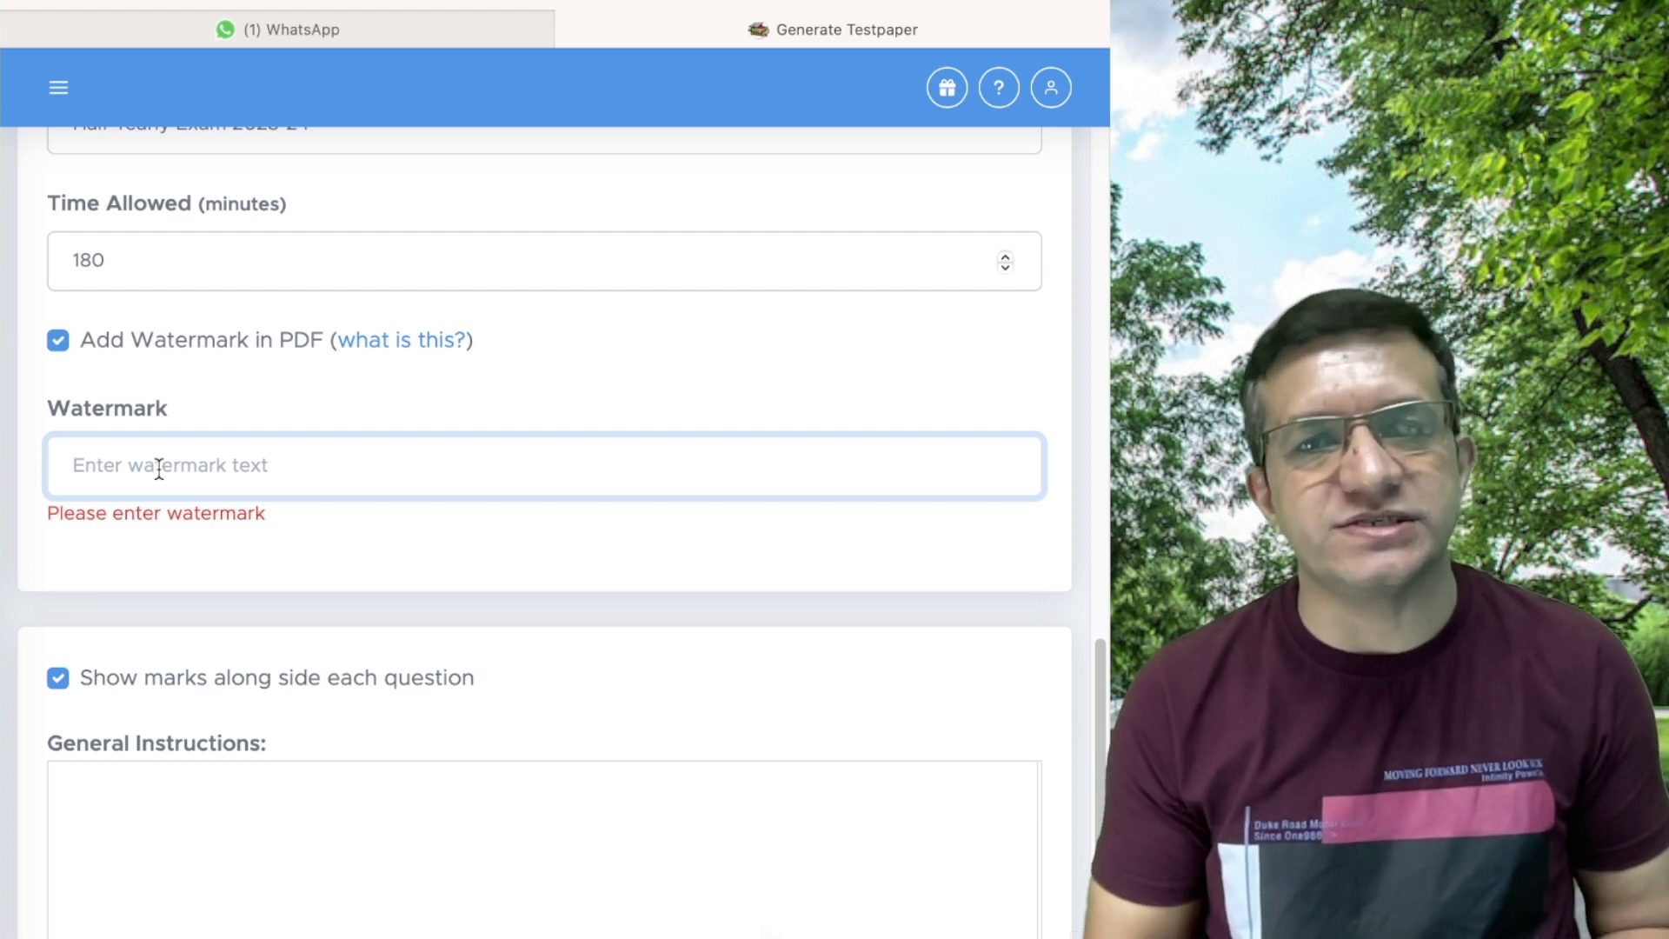
pyautogui.click(58, 340)
pyautogui.click(274, 676)
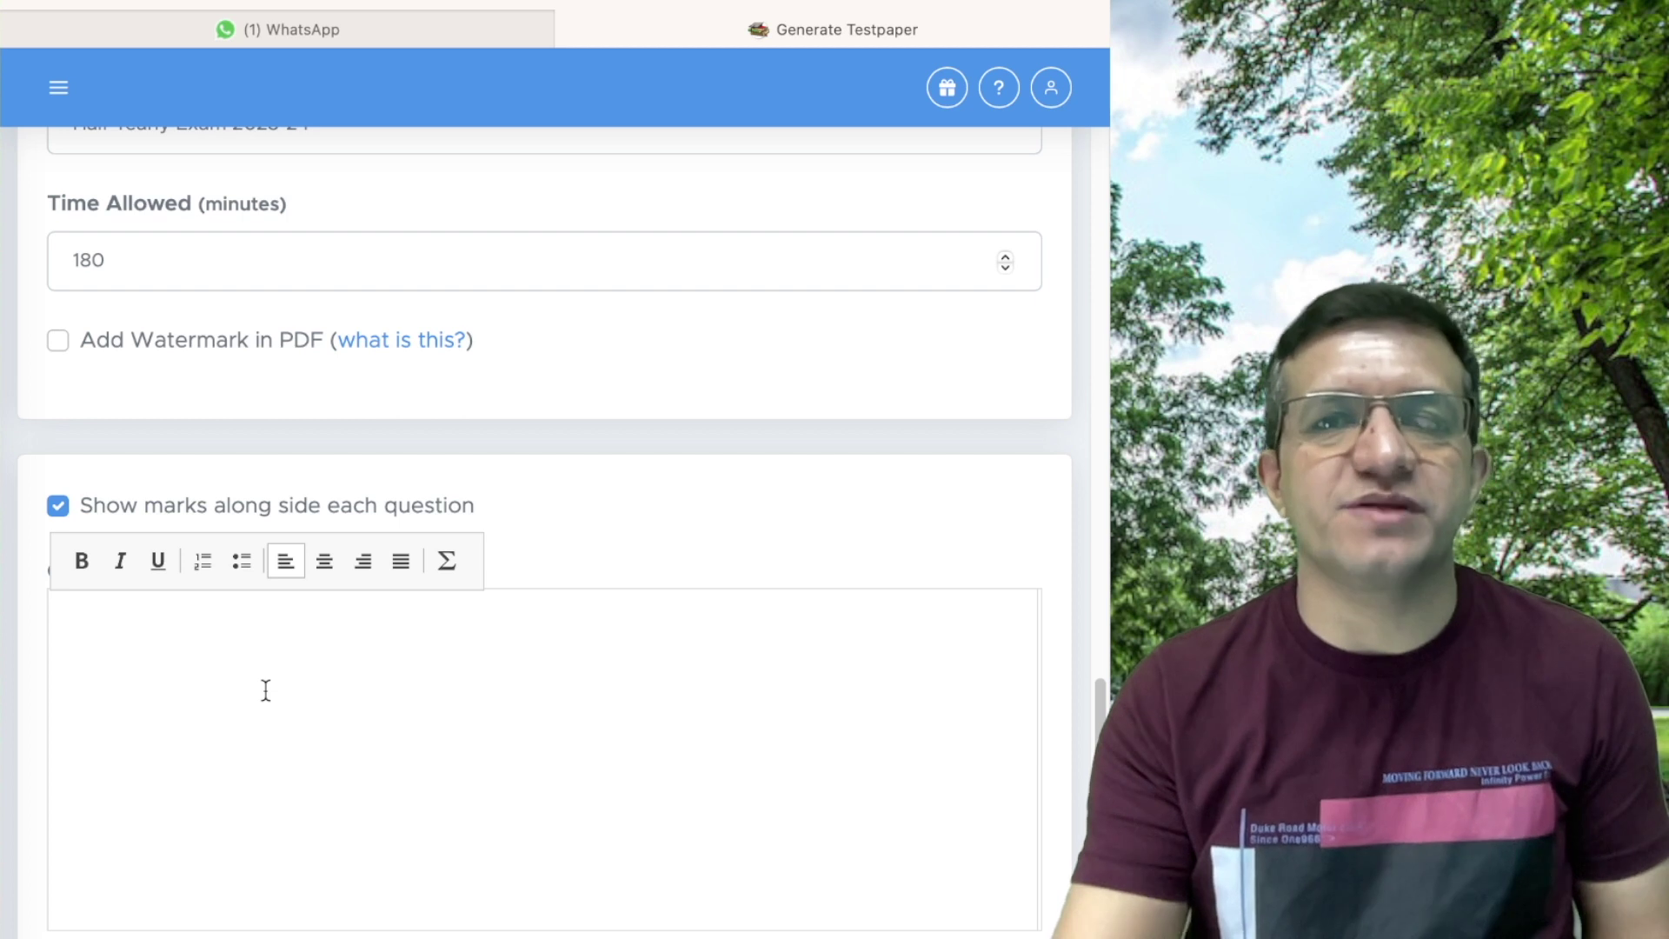
pyautogui.scroll(-3, 265, 695)
pyautogui.click(55, 725)
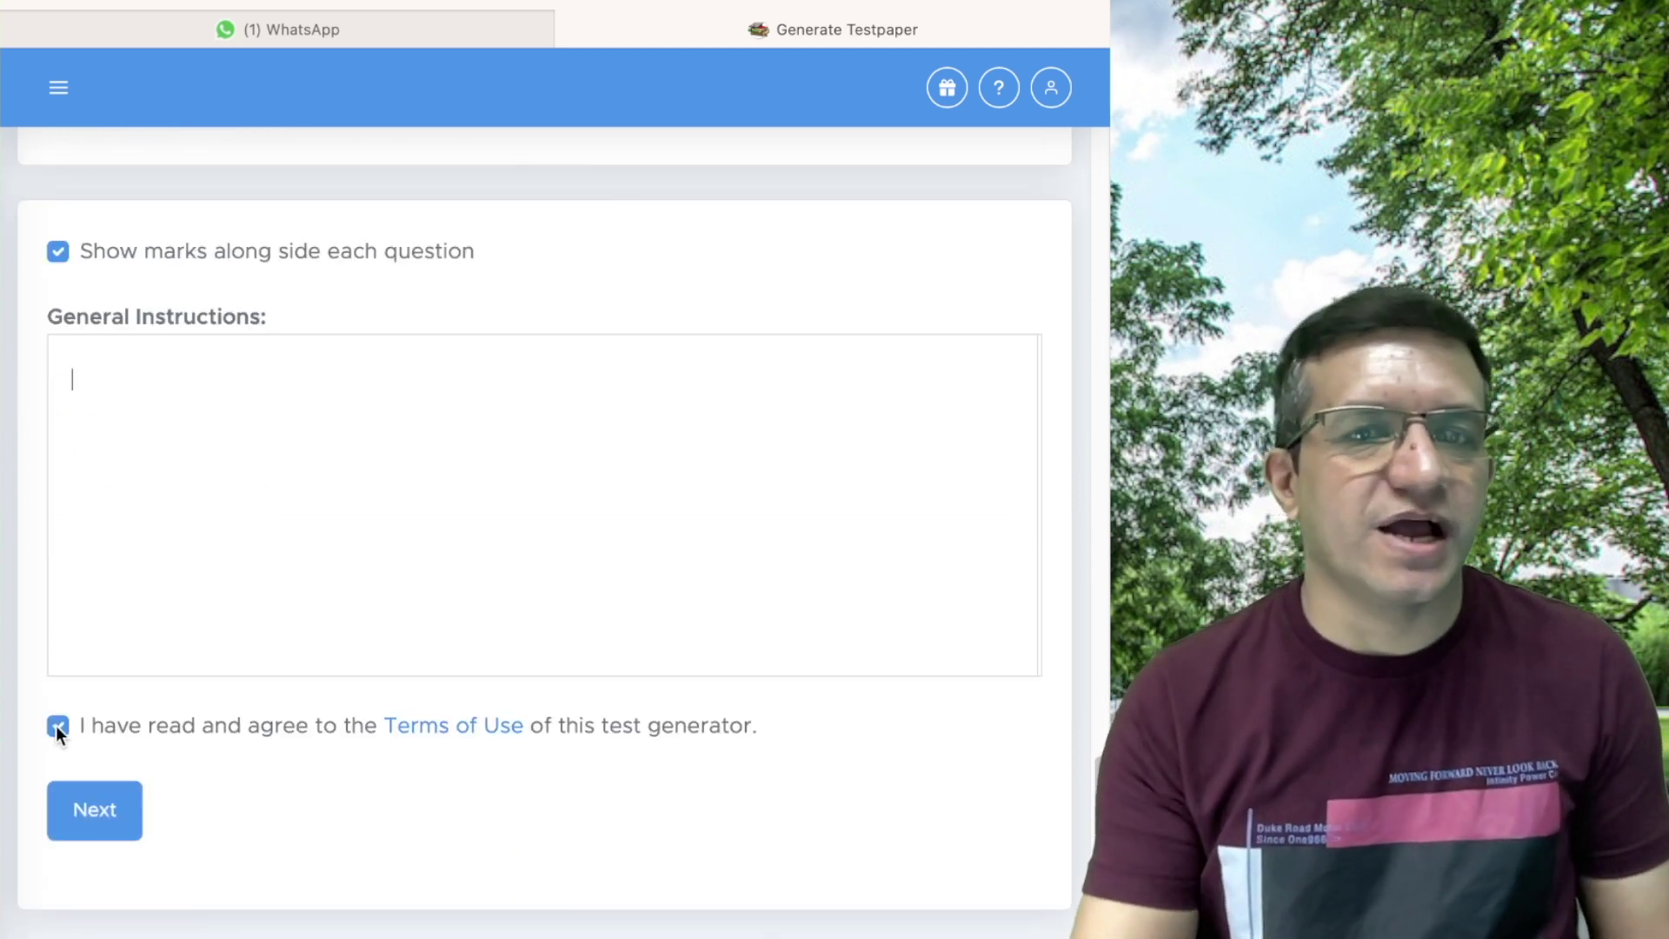
pyautogui.click(88, 813)
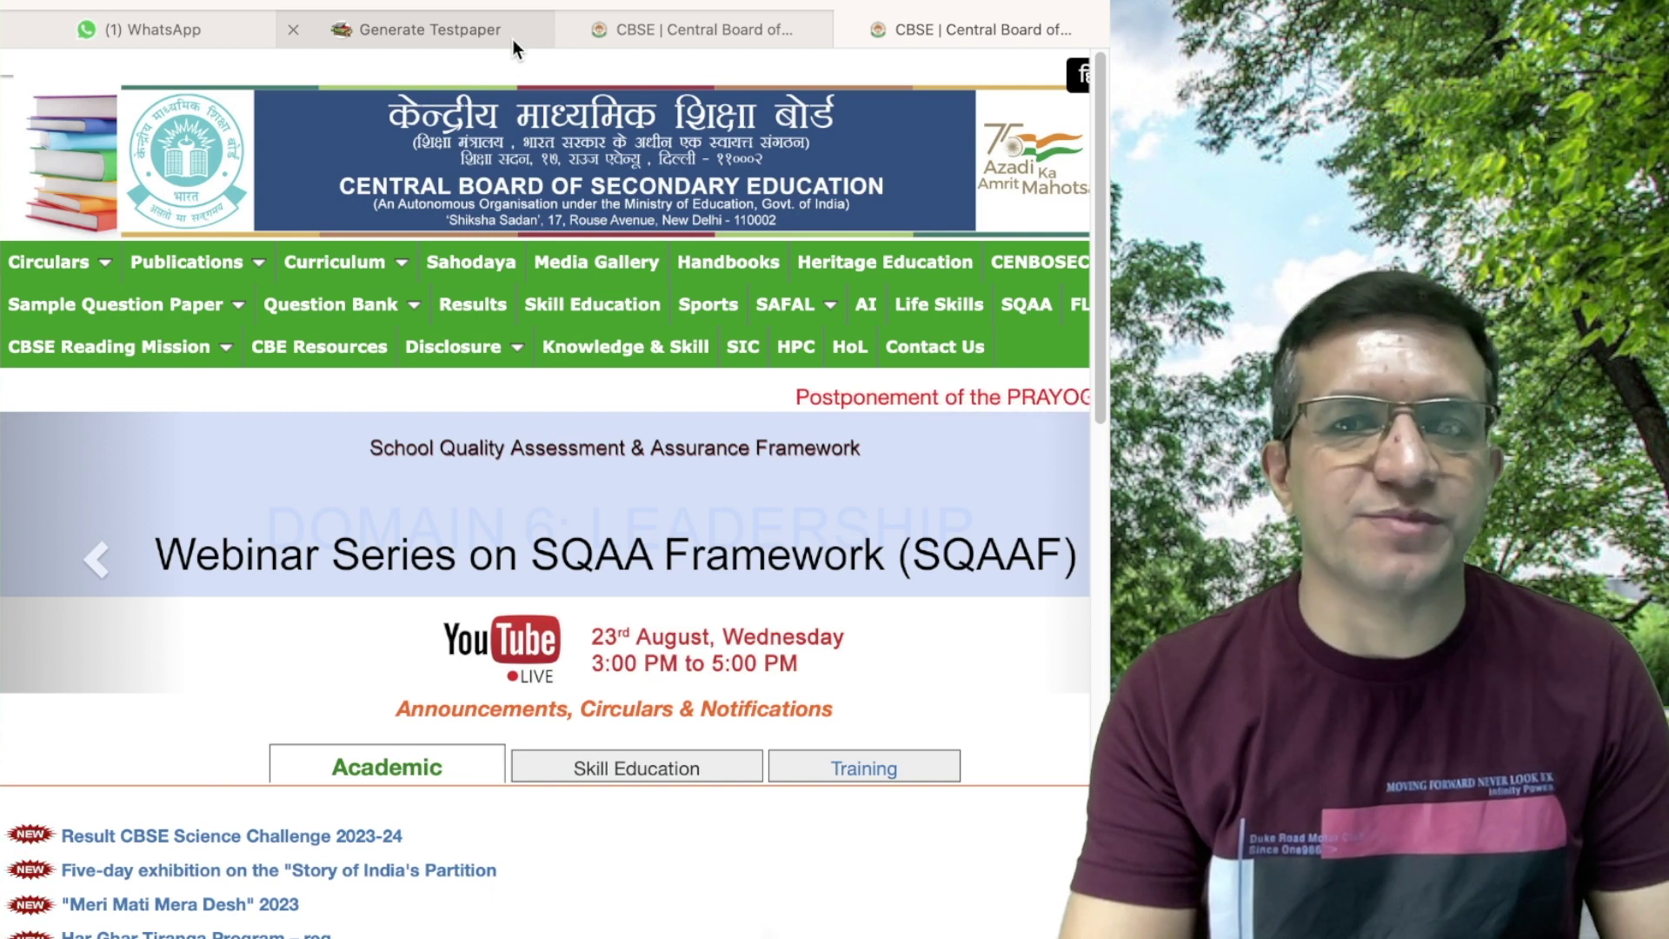
# - Open the SQP 2023-2024 Class X list and the Mathematics (Standard) sample paper
pyautogui.moveTo(94, 320)
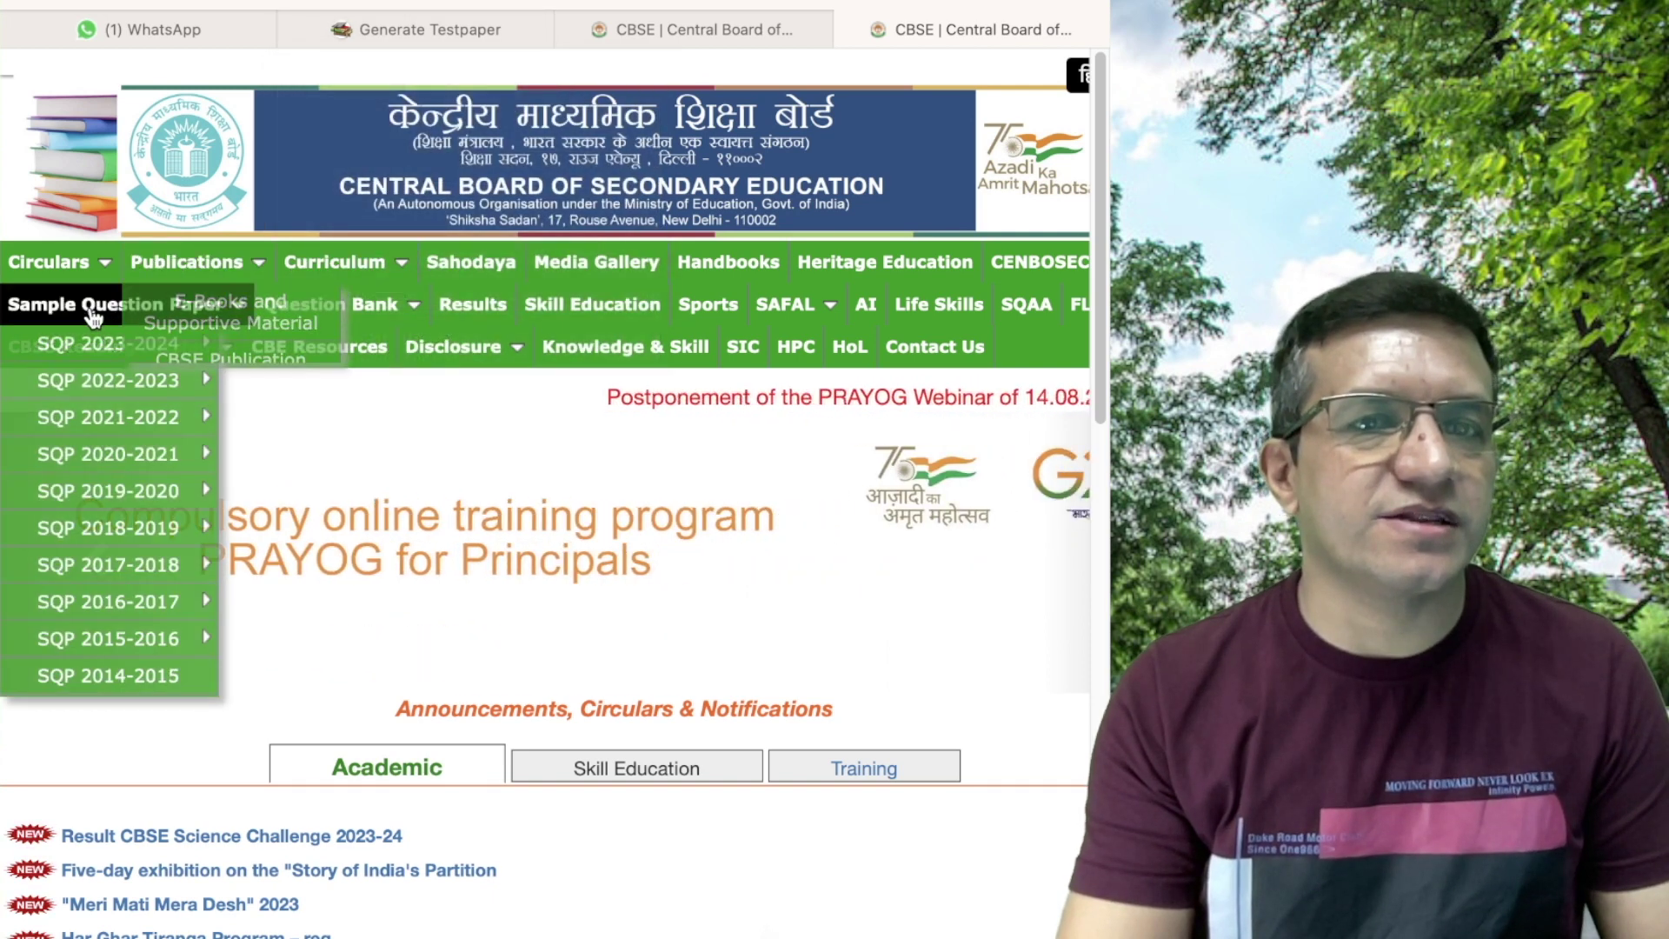
pyautogui.moveTo(174, 344)
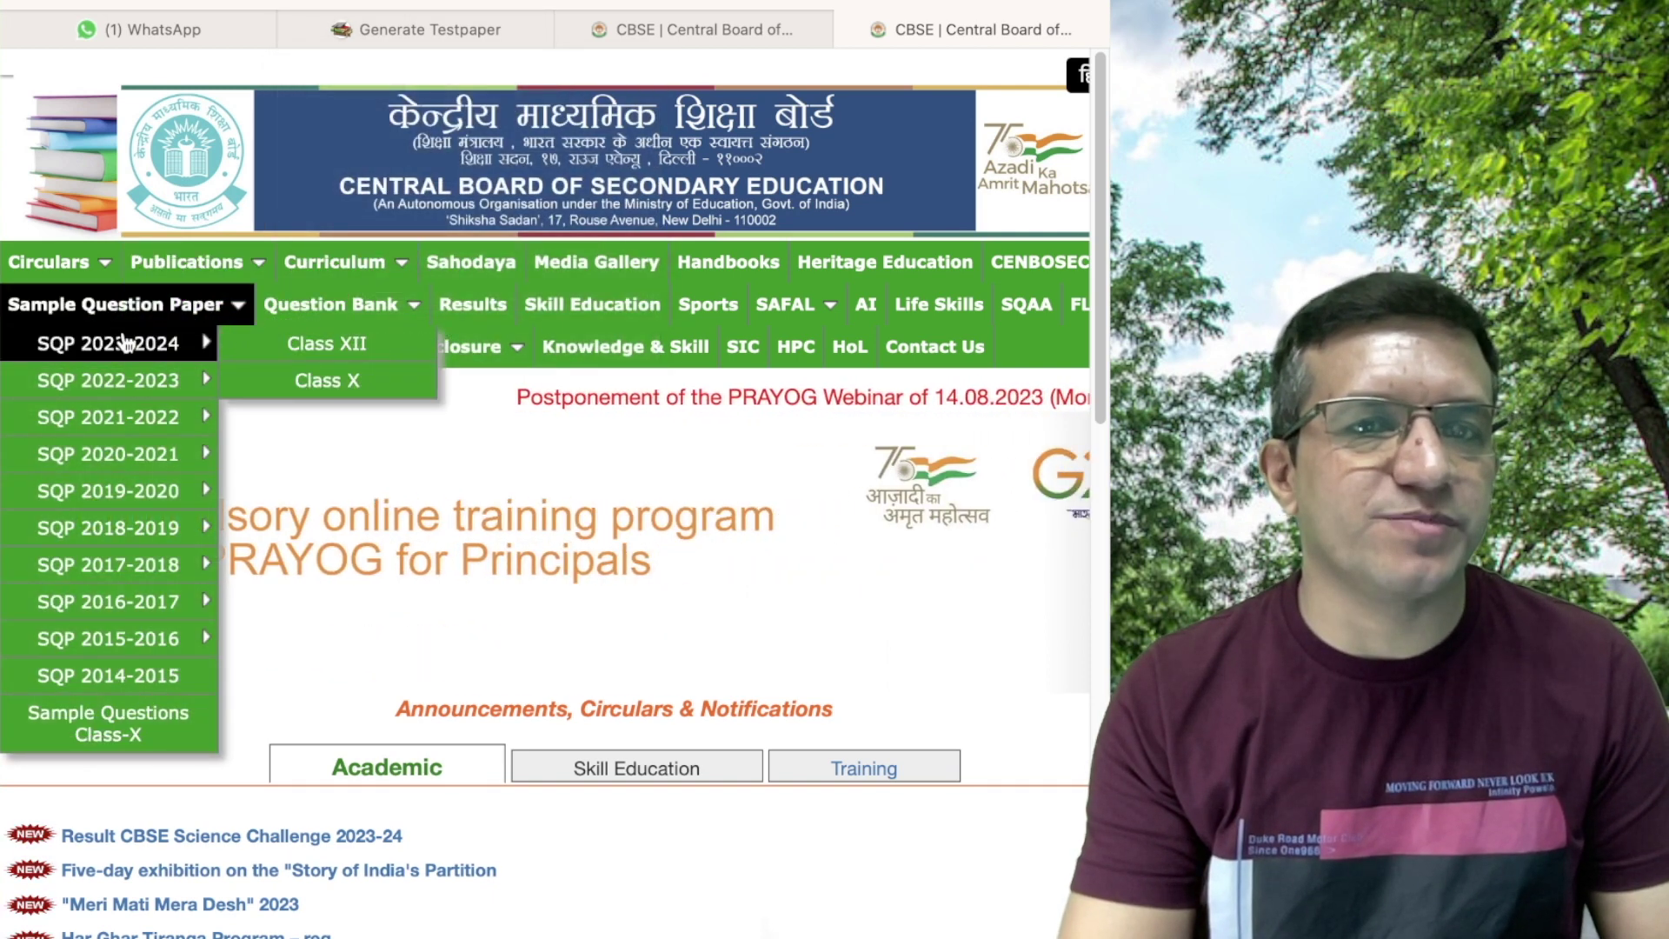
pyautogui.click(311, 382)
pyautogui.scroll(-1, 247, 474)
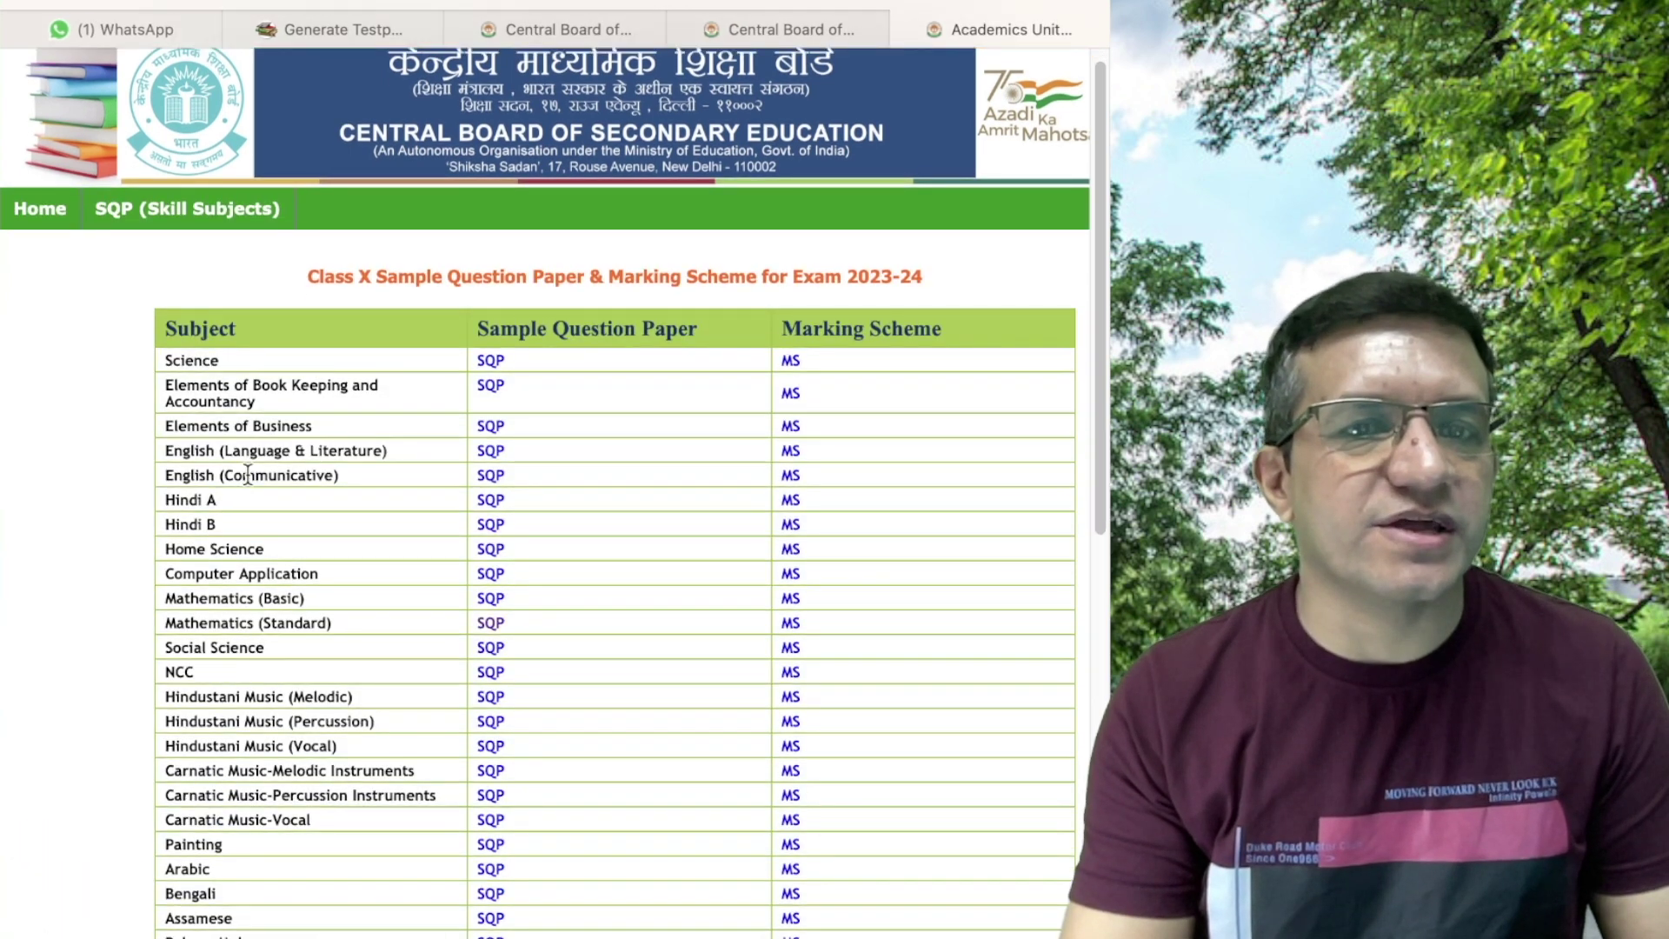
pyautogui.scroll(-3, 247, 474)
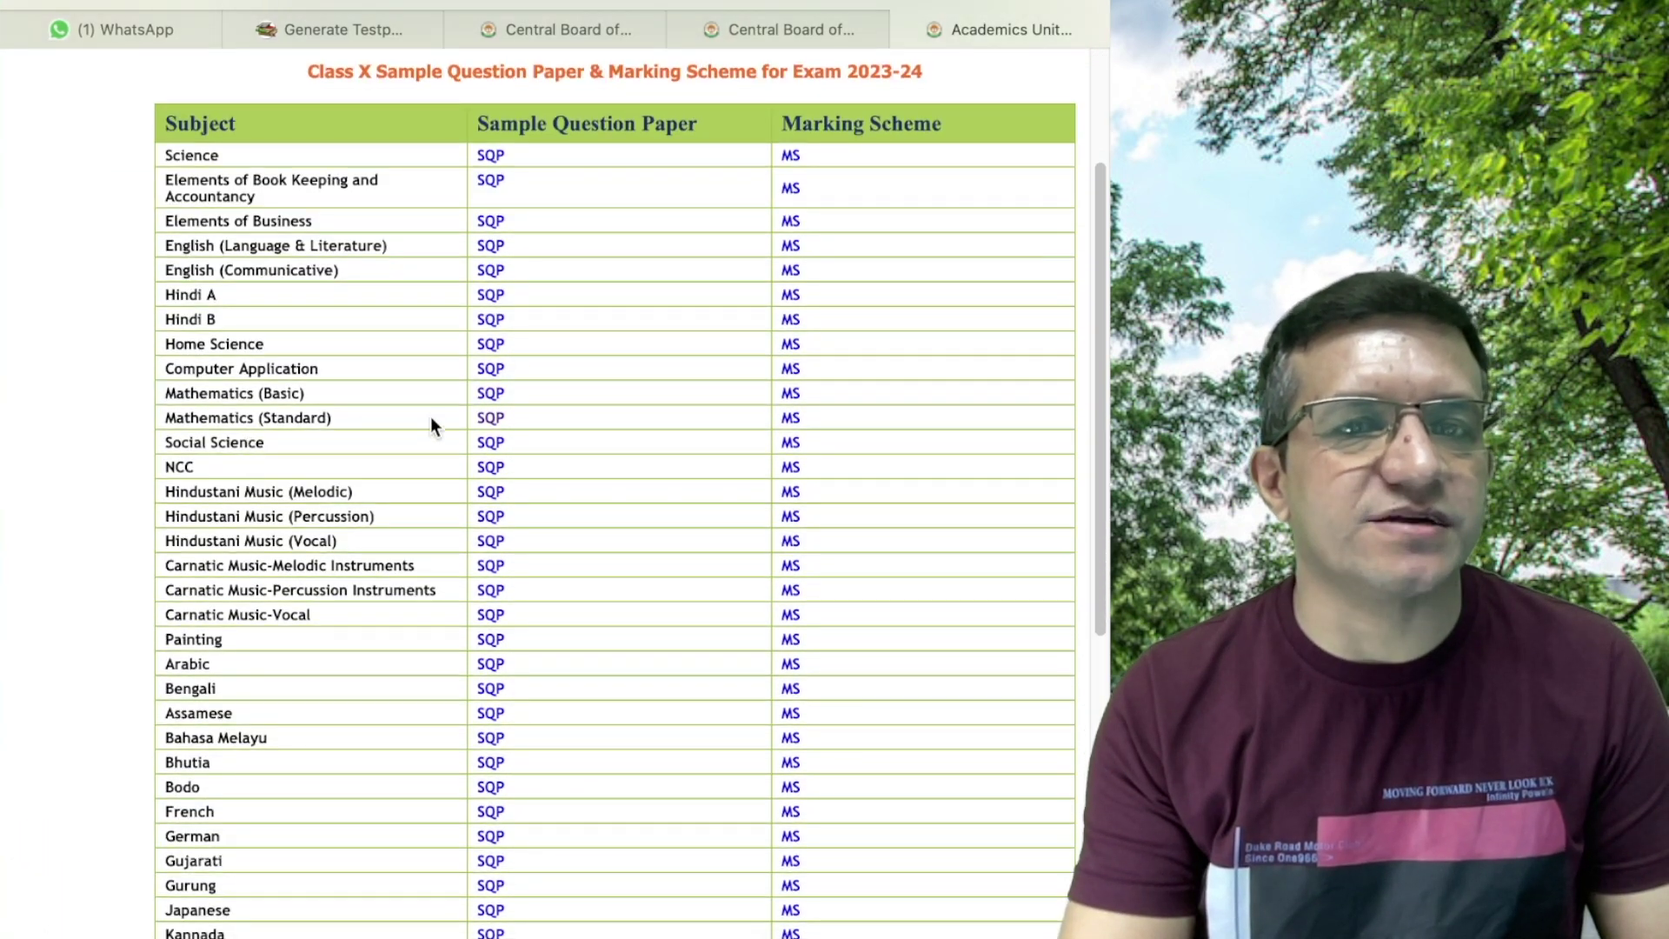
pyautogui.click(492, 421)
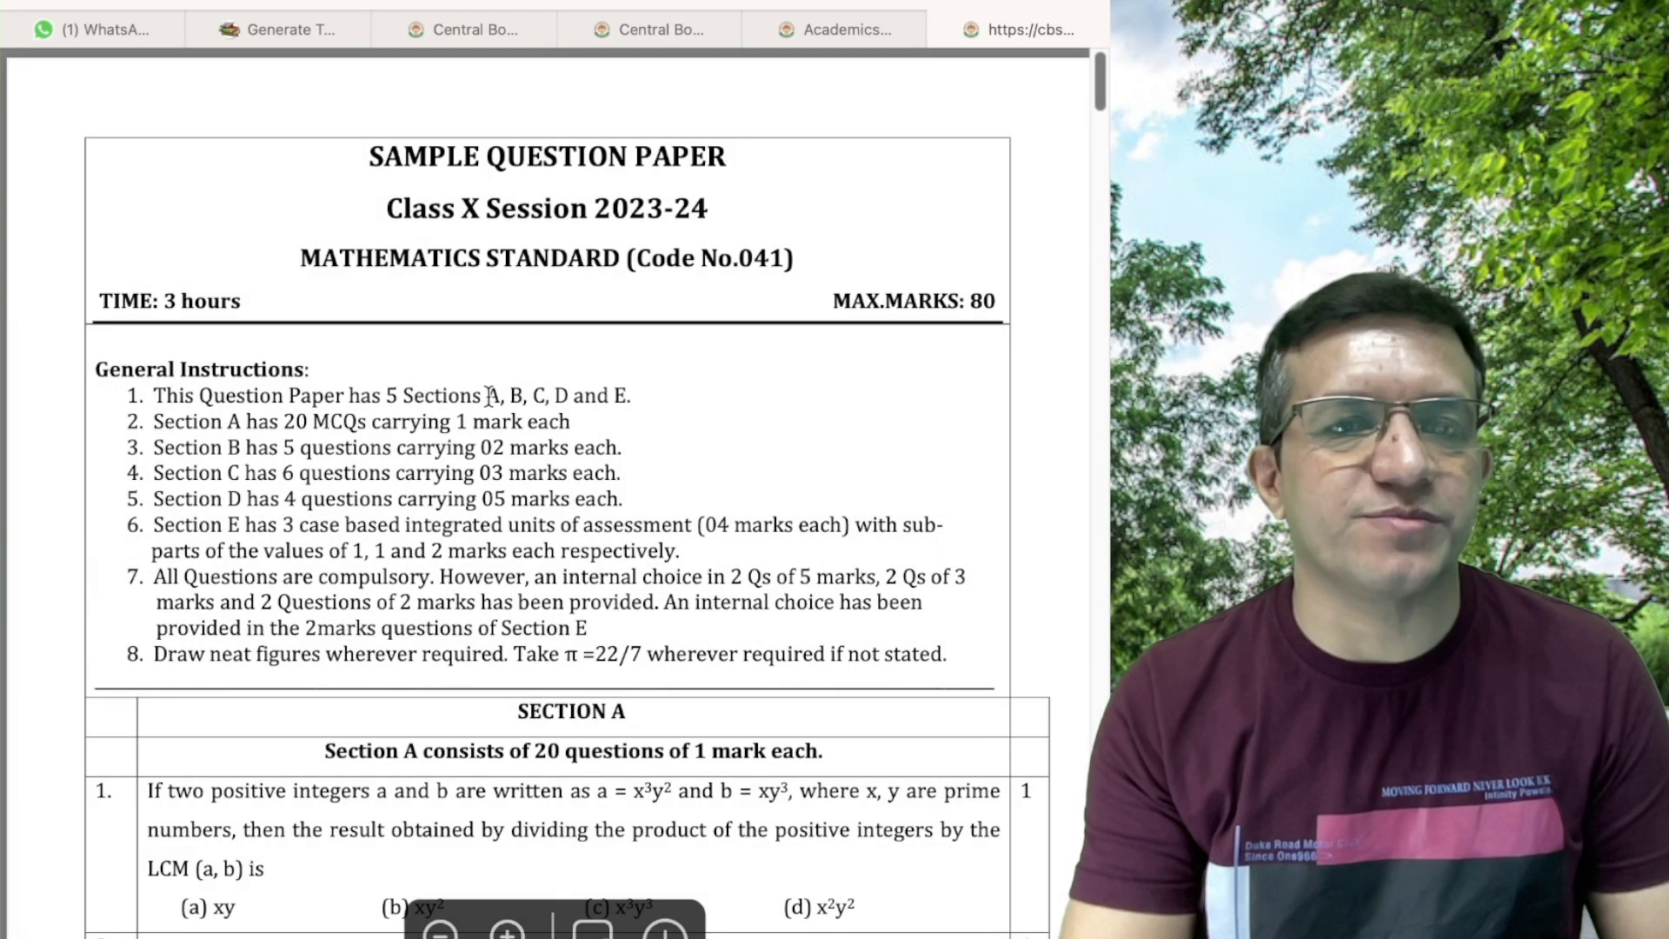
# - After reading the sample paper, return to Generate Testpaper and tick the Real Numbers chapter
pyautogui.scroll(-1, 569, 423)
pyautogui.scroll(-1, 569, 423)
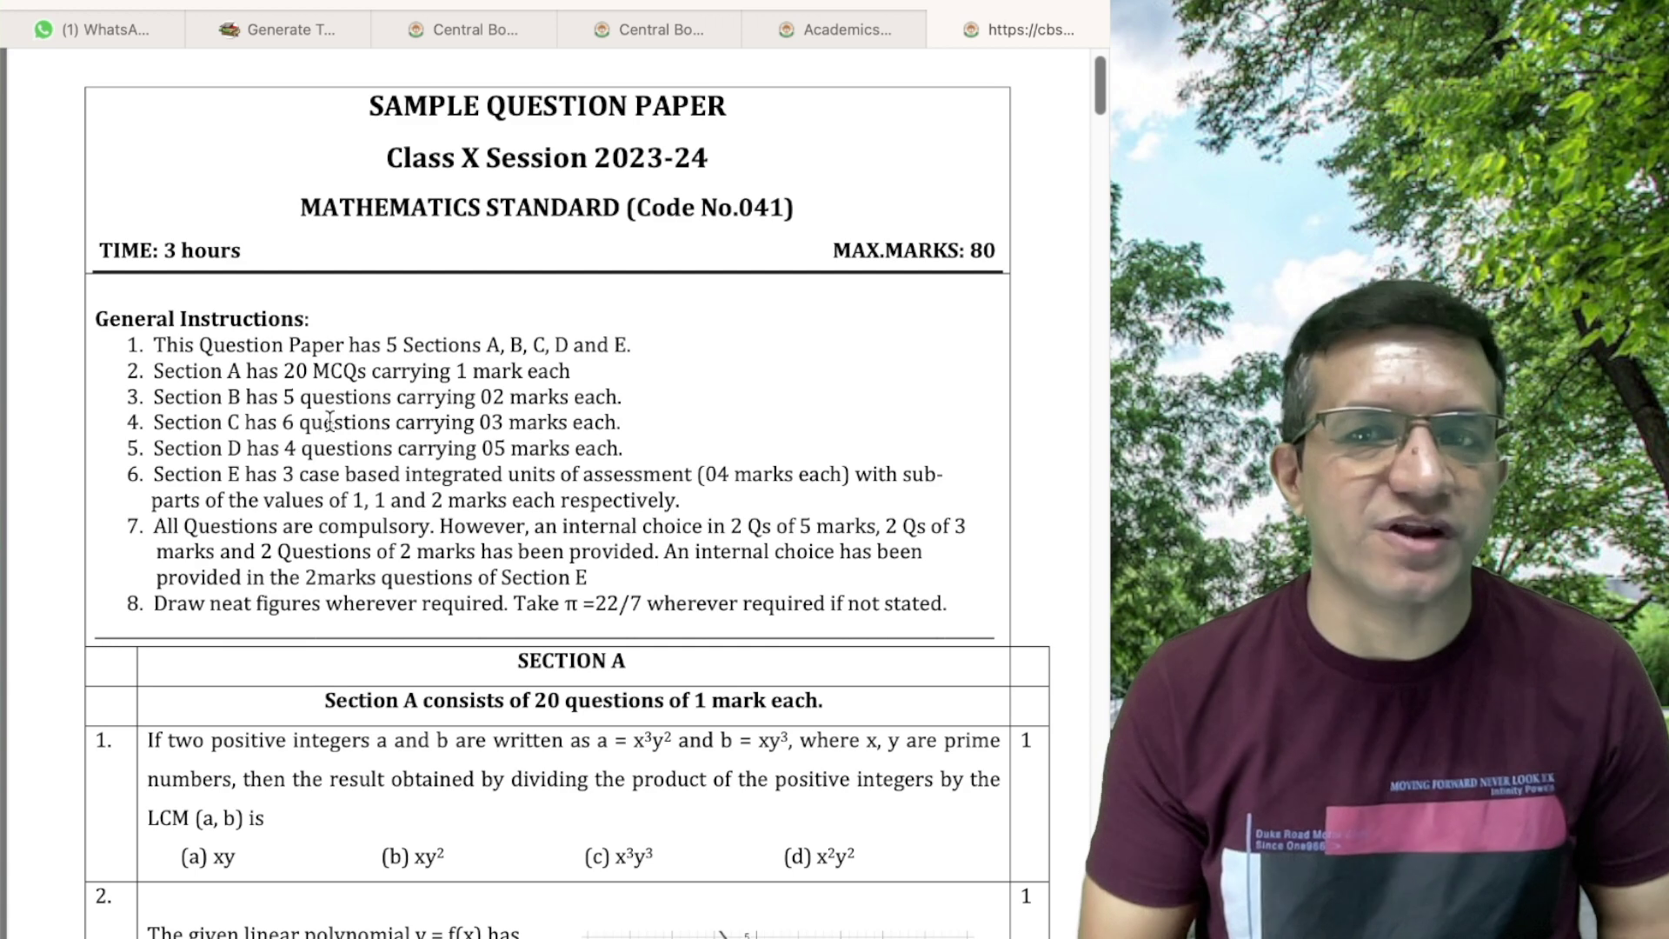
pyautogui.click(244, 33)
pyautogui.click(313, 320)
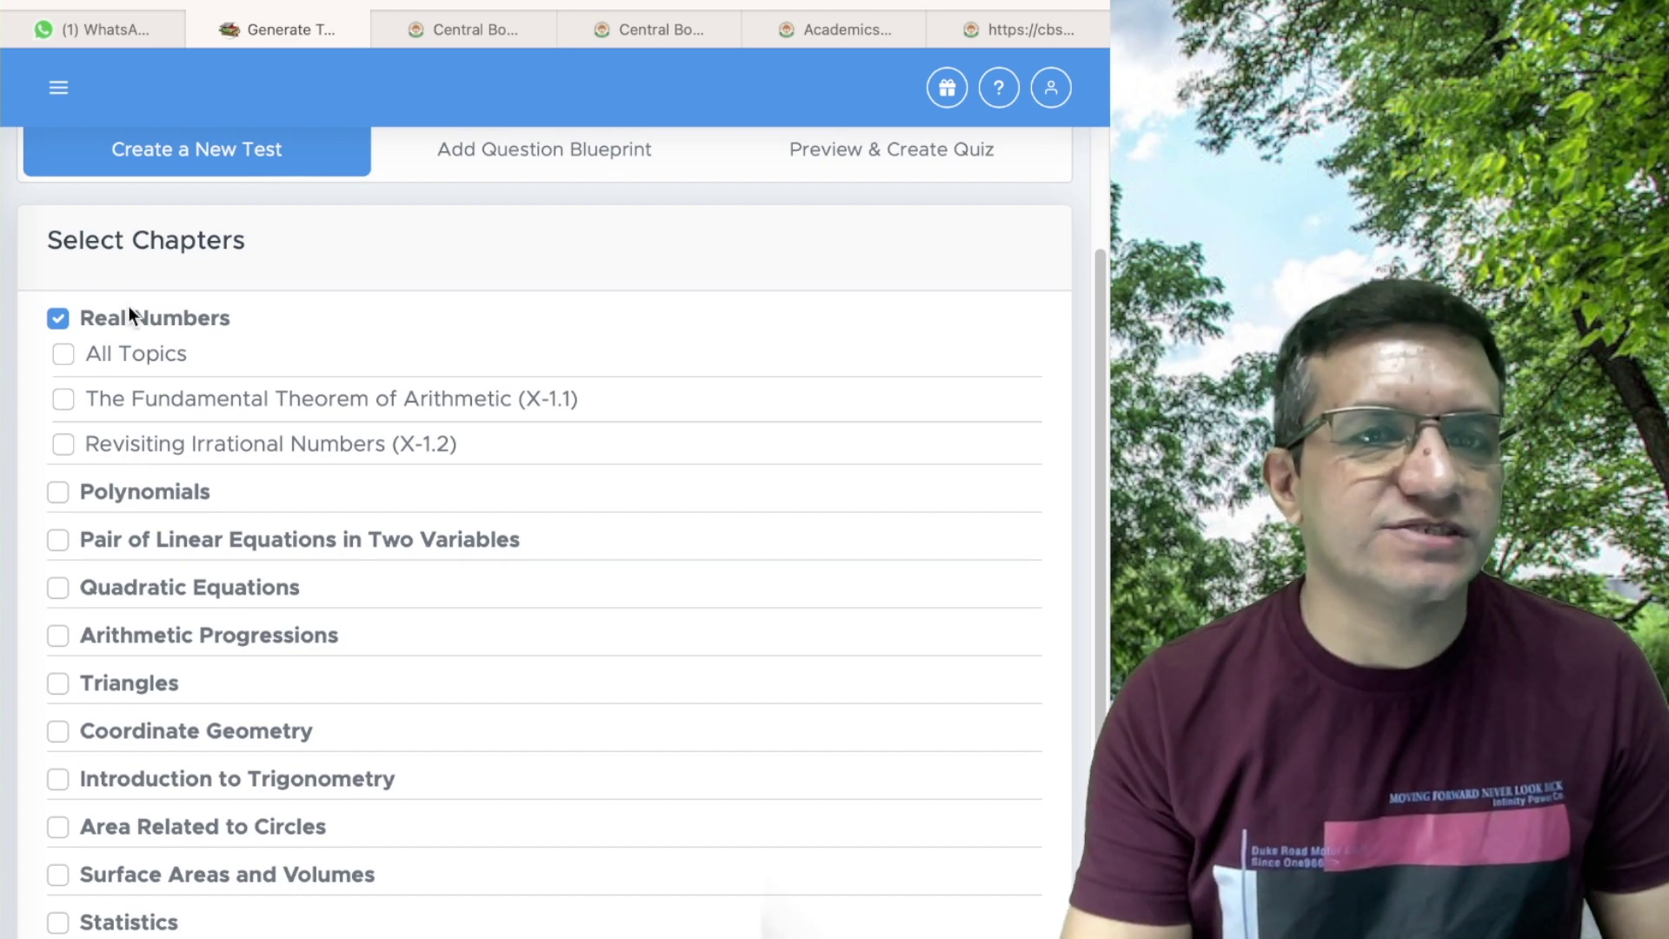
# - Add Polynomials, Pair of Linear Equations, Quadratic Equations, Arithmetic Progressions and all Real Numbers topics
pyautogui.click(58, 492)
pyautogui.scroll(-2, 79, 558)
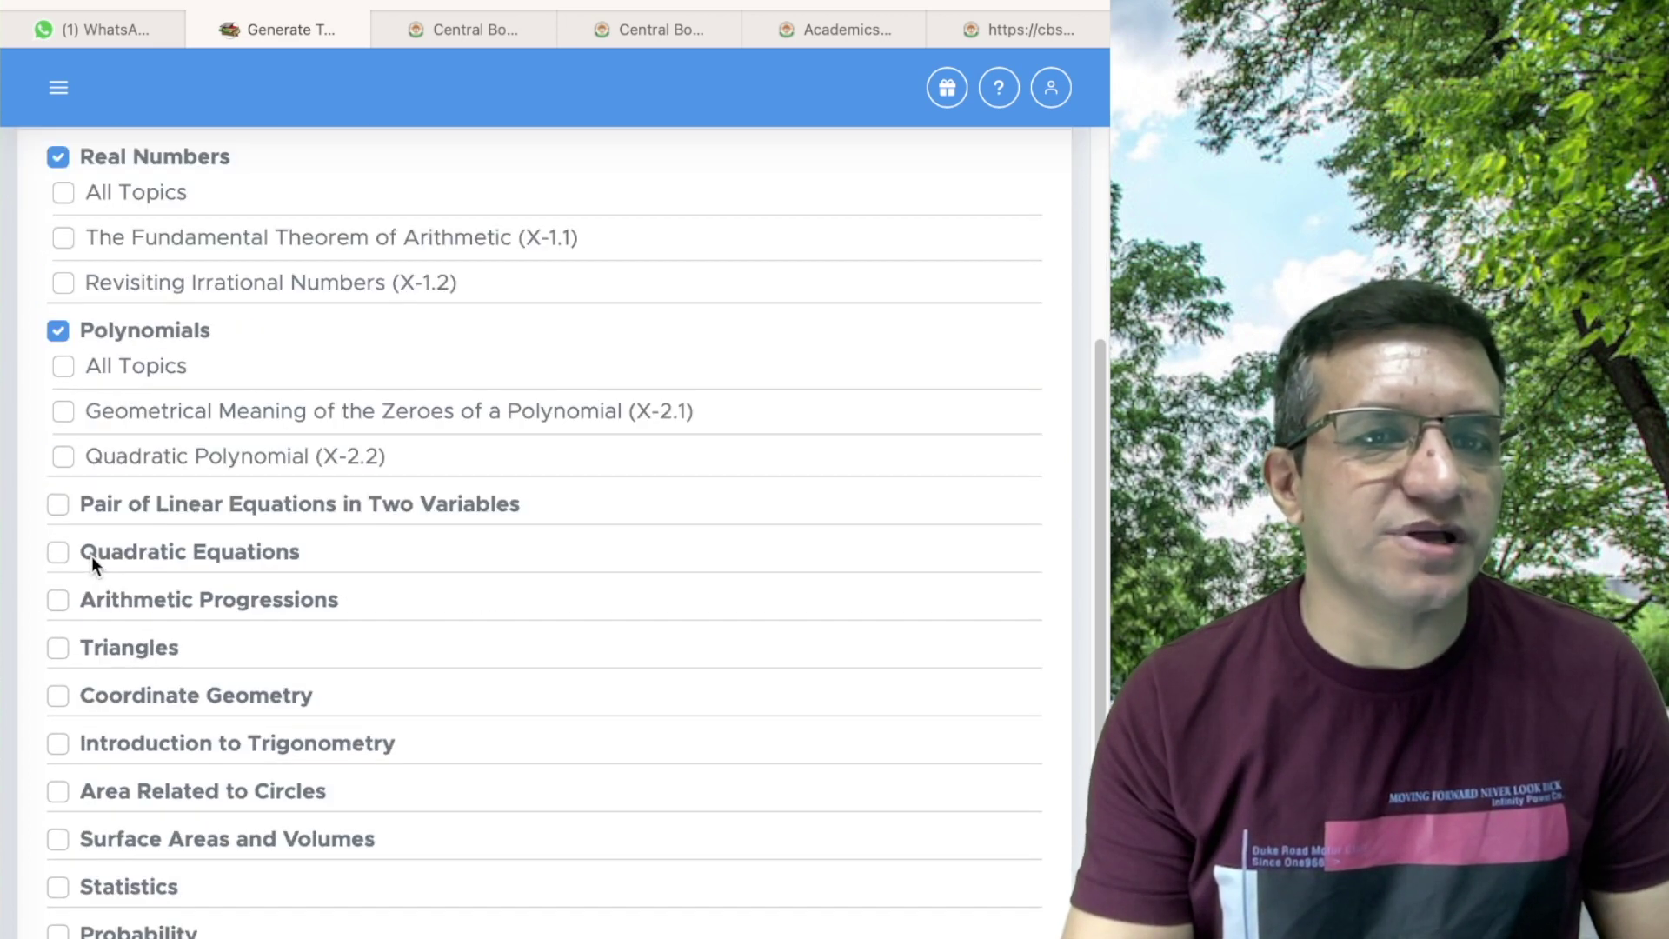
pyautogui.click(58, 506)
pyautogui.scroll(-3, 82, 522)
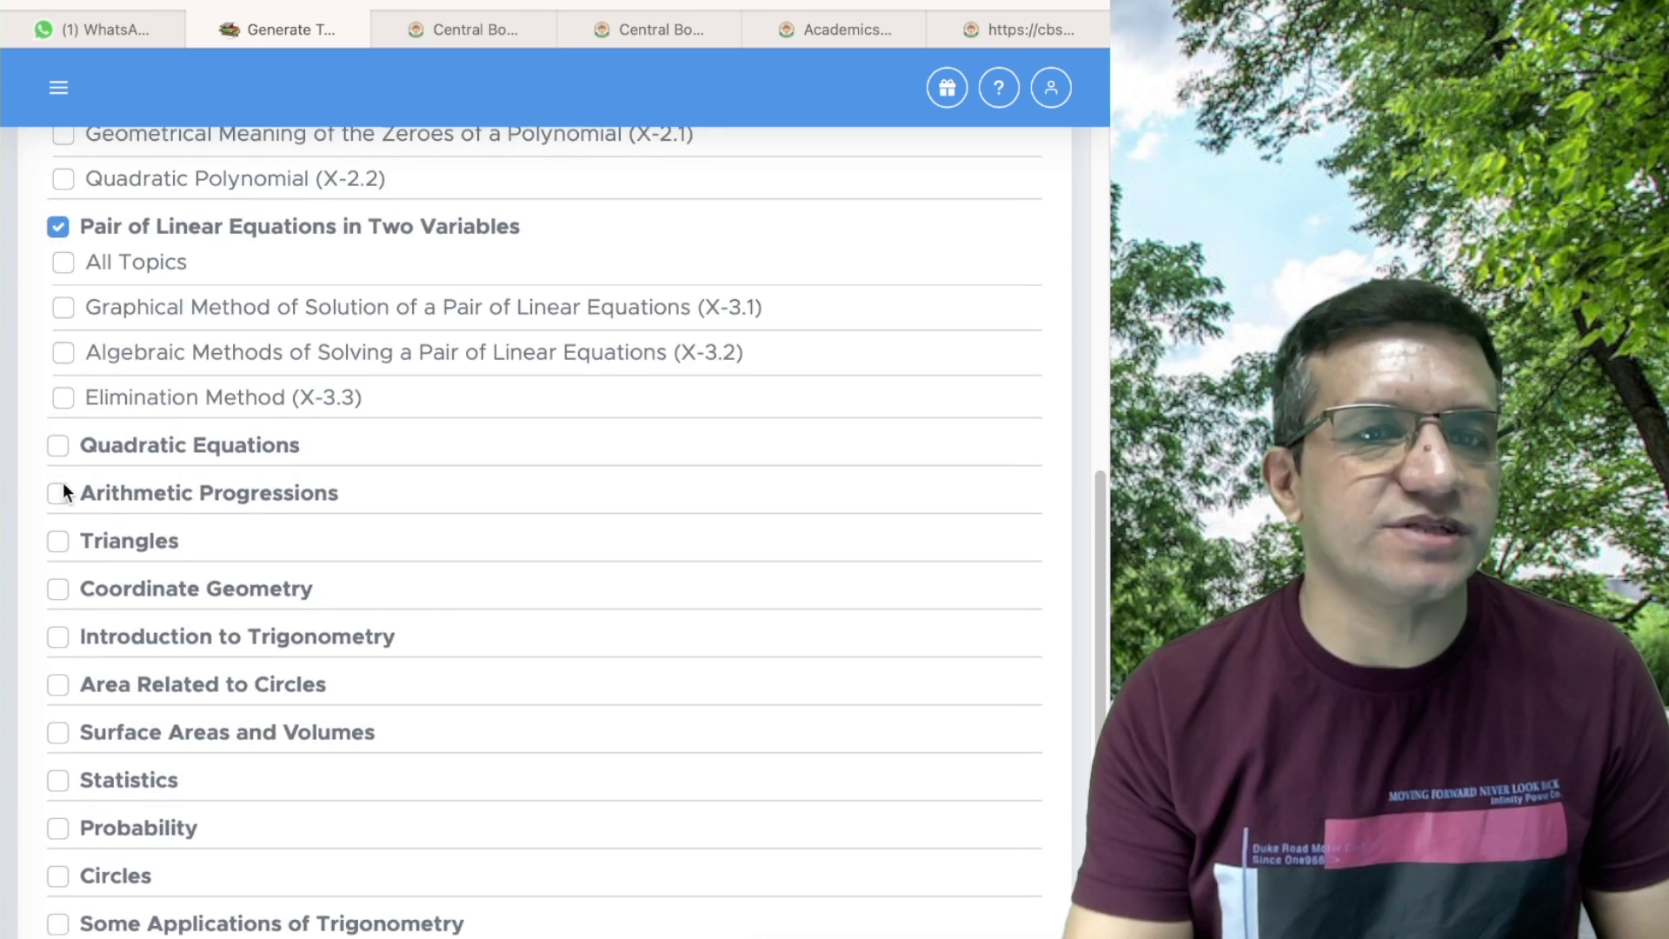
pyautogui.click(53, 450)
pyautogui.scroll(-2, 78, 522)
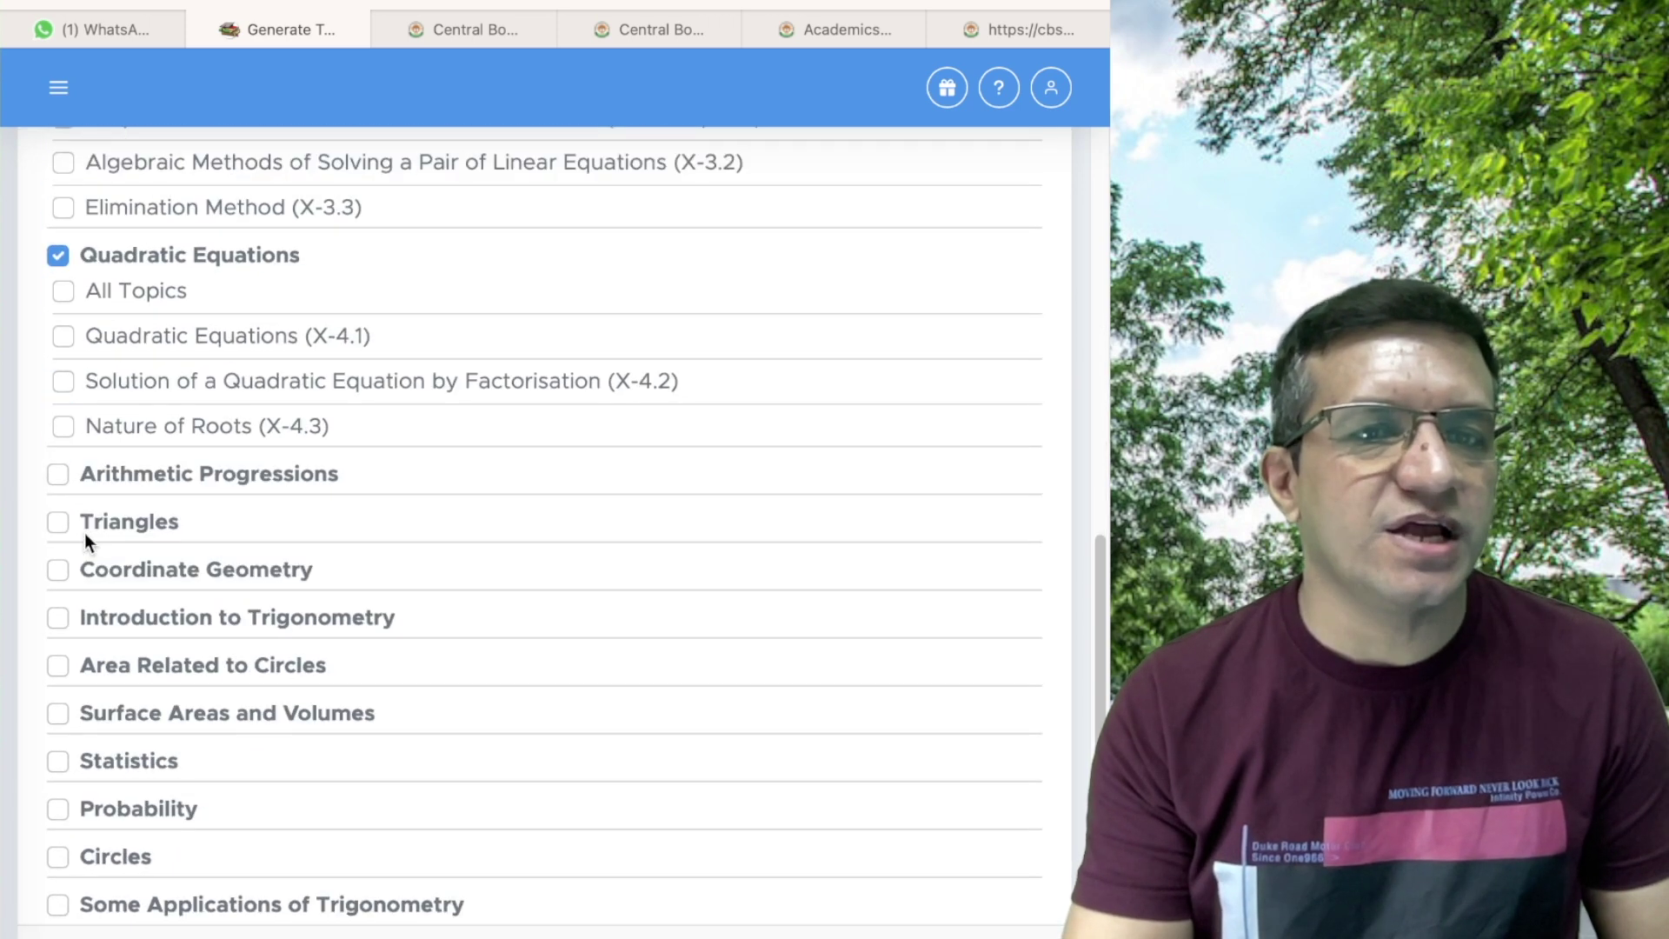
pyautogui.click(55, 477)
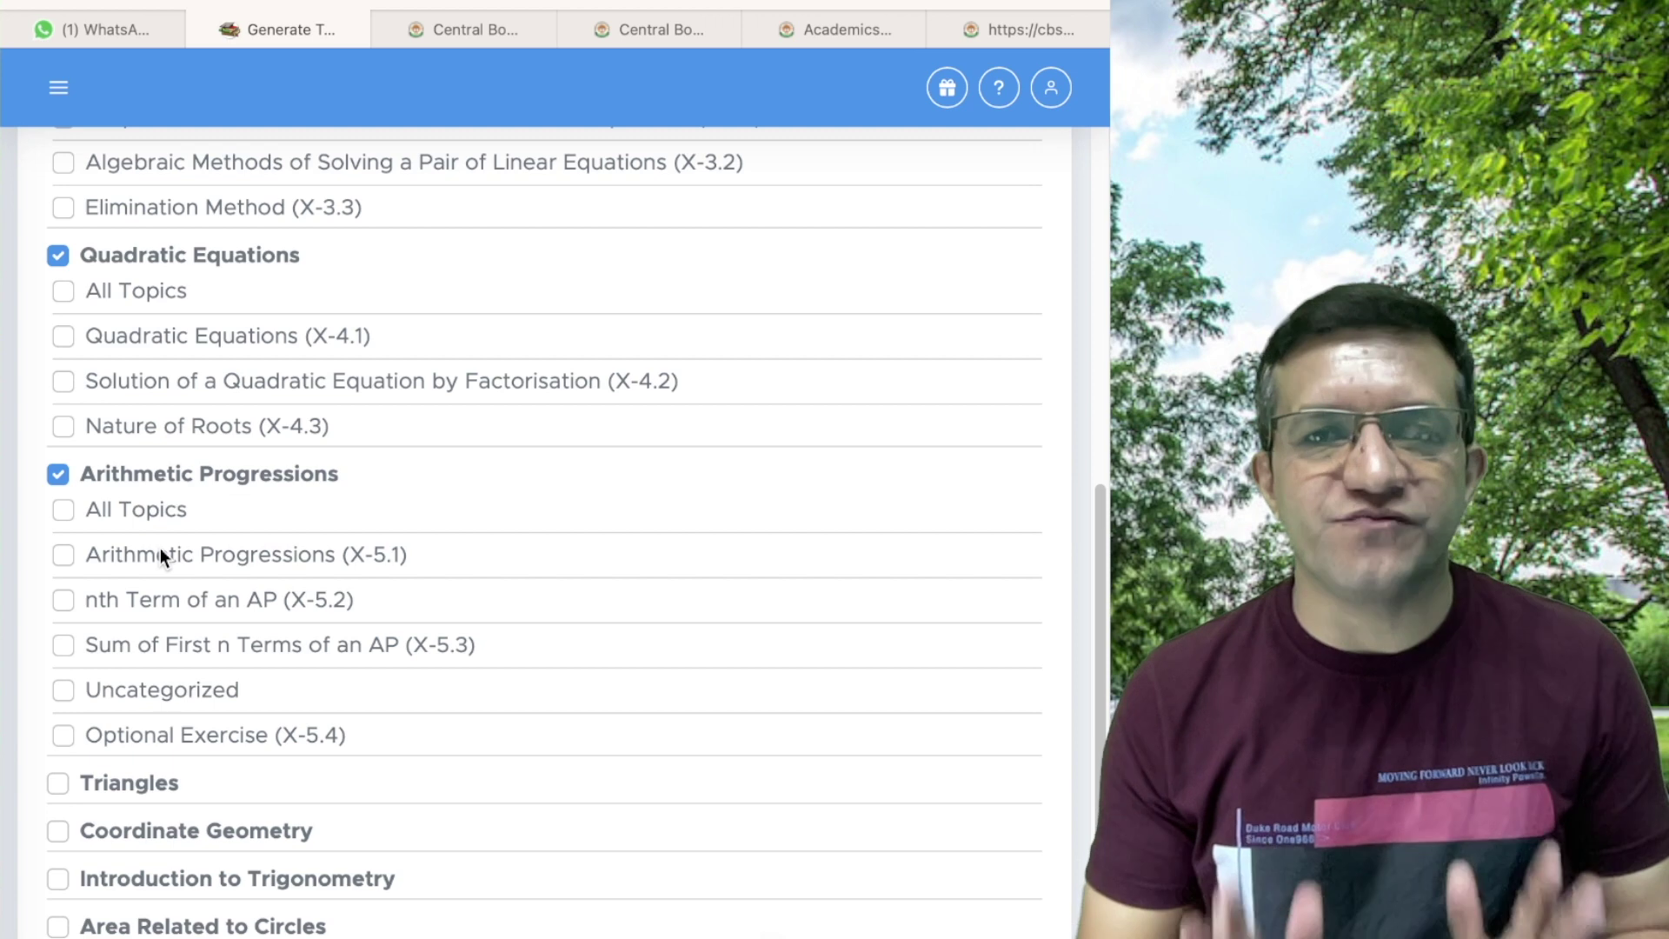
pyautogui.scroll(9, 183, 521)
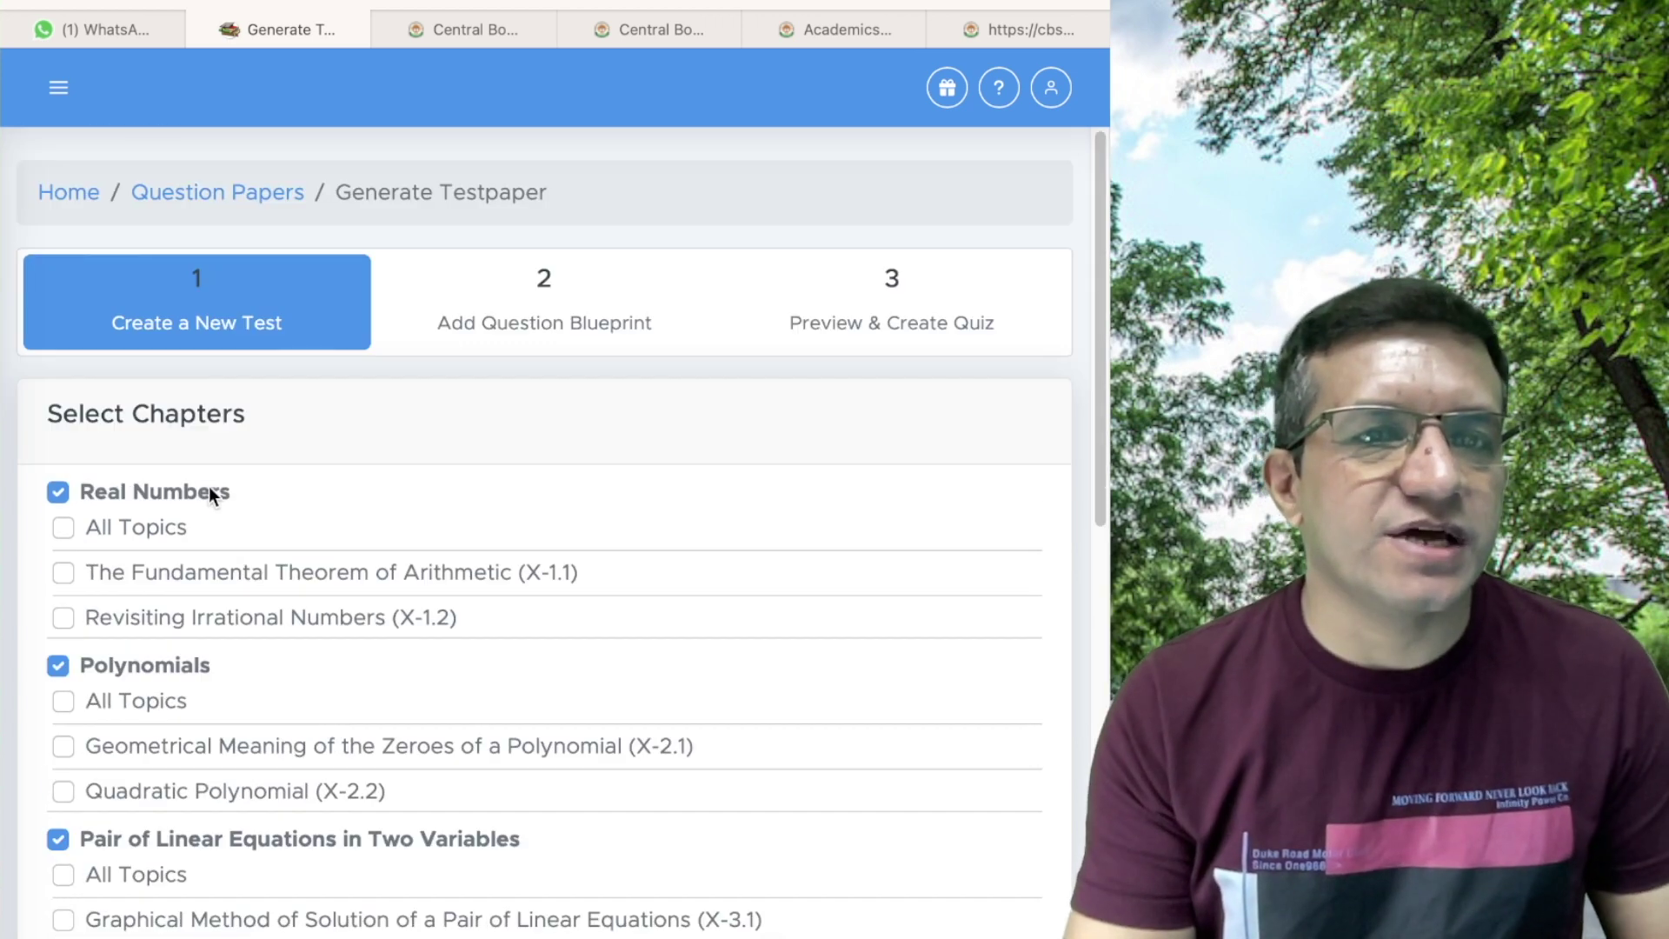
pyautogui.click(63, 528)
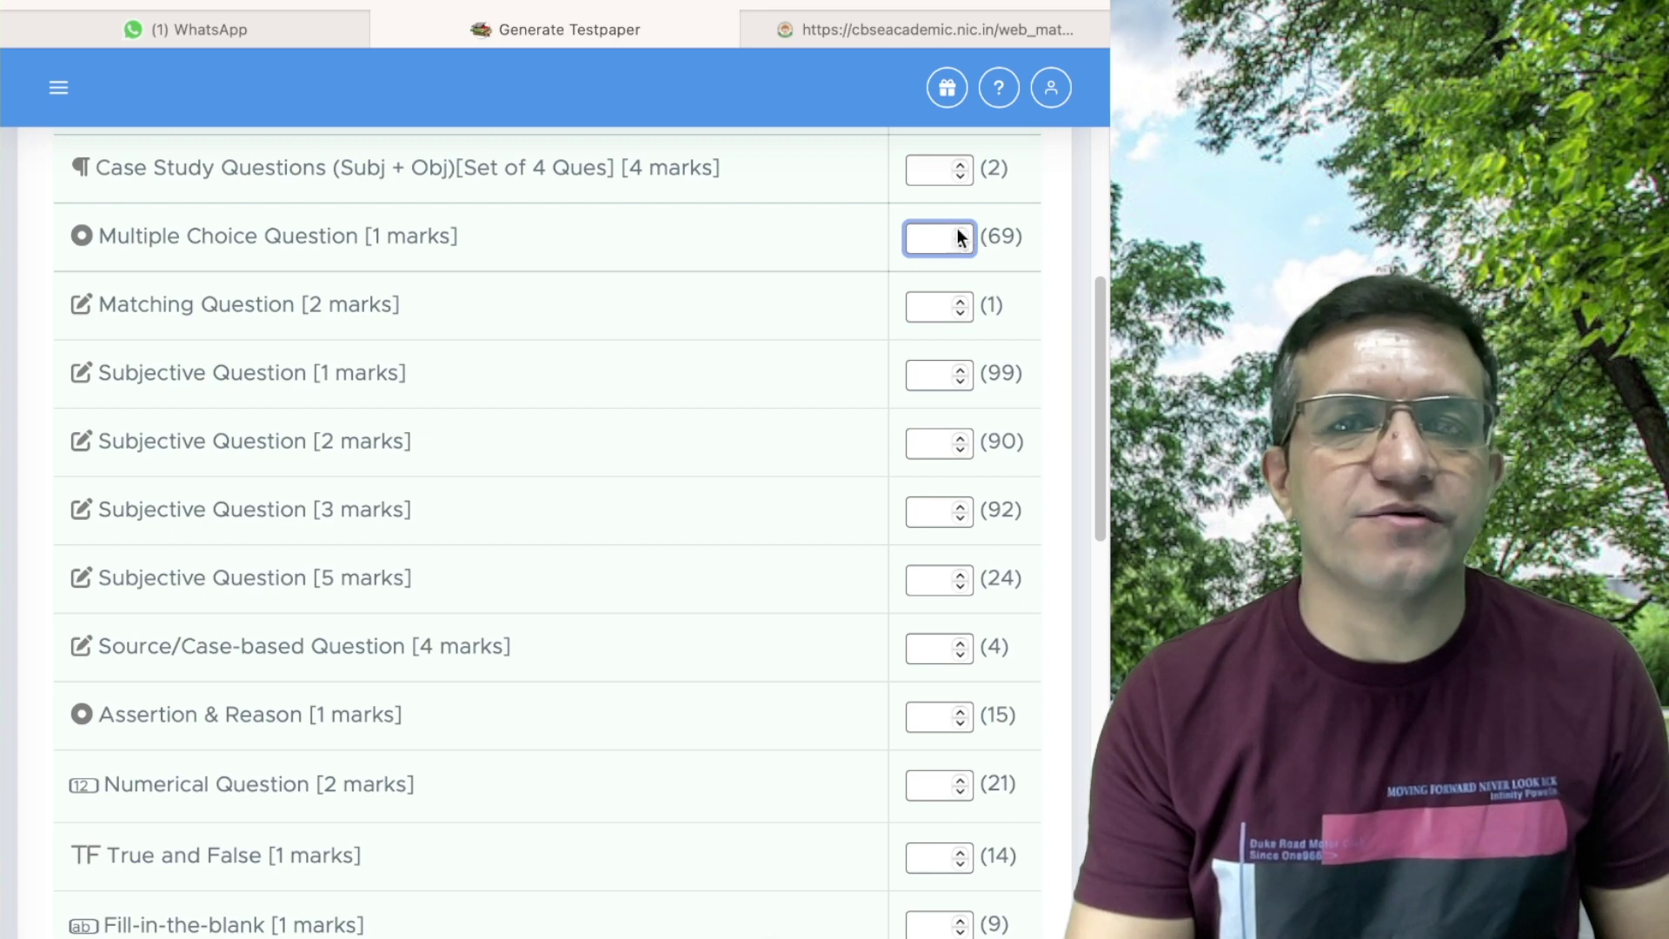
# - Set the Multiple Choice Question count to 4 per chapter
pyautogui.click(960, 233)
pyautogui.click(960, 232)
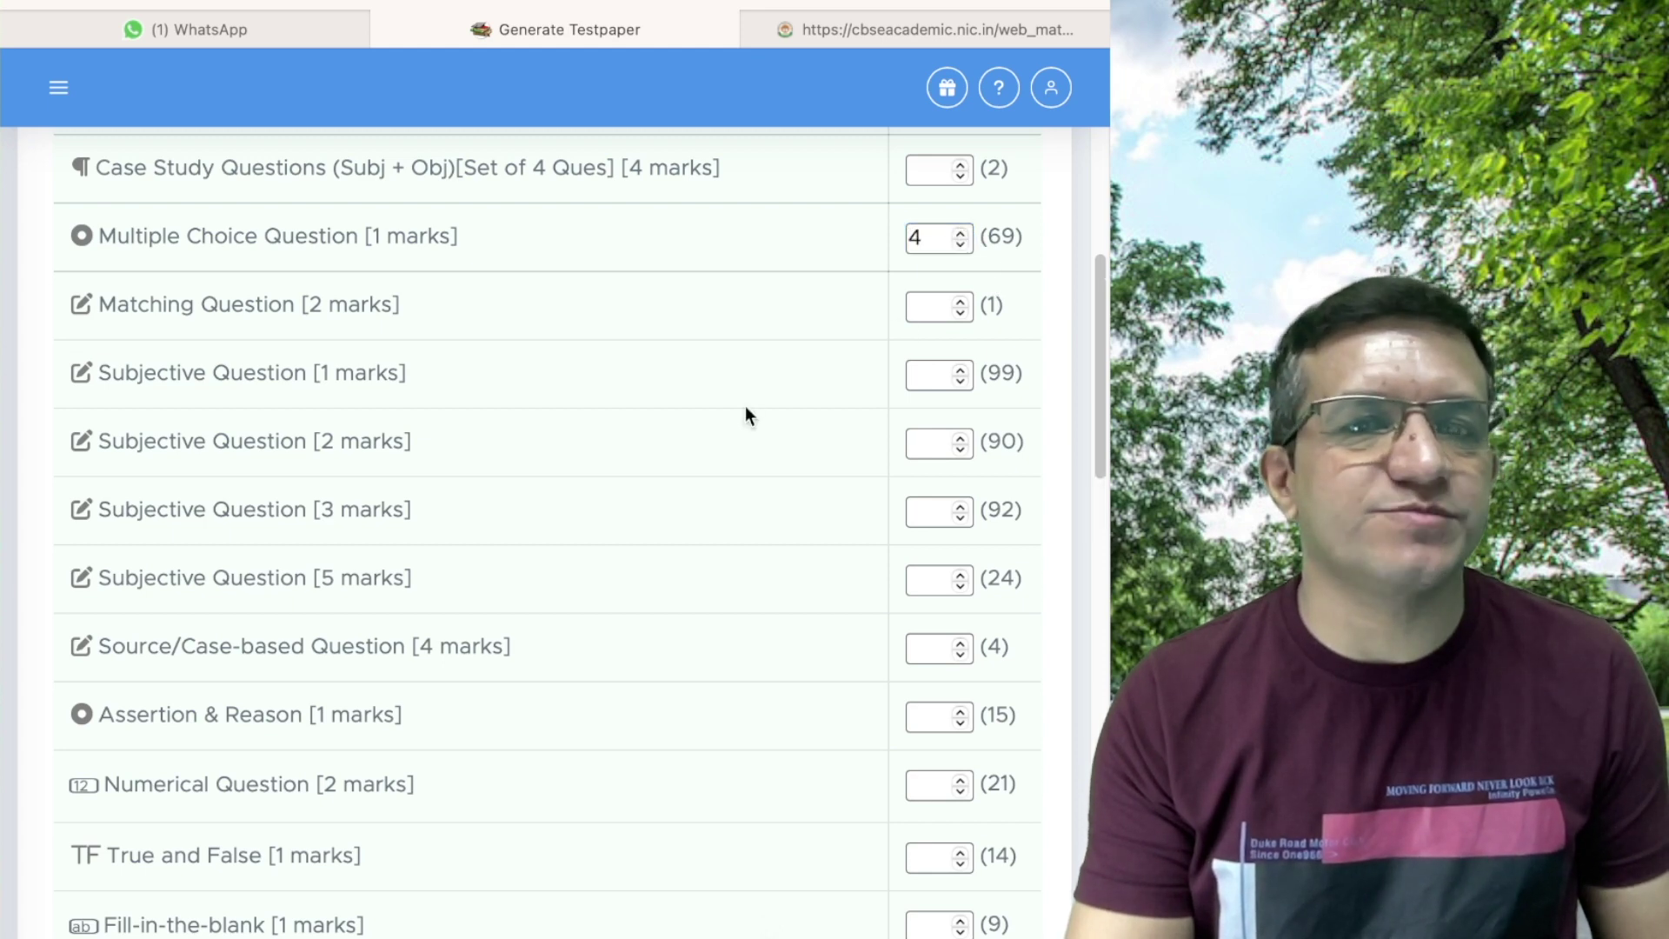
pyautogui.scroll(-15, 745, 409)
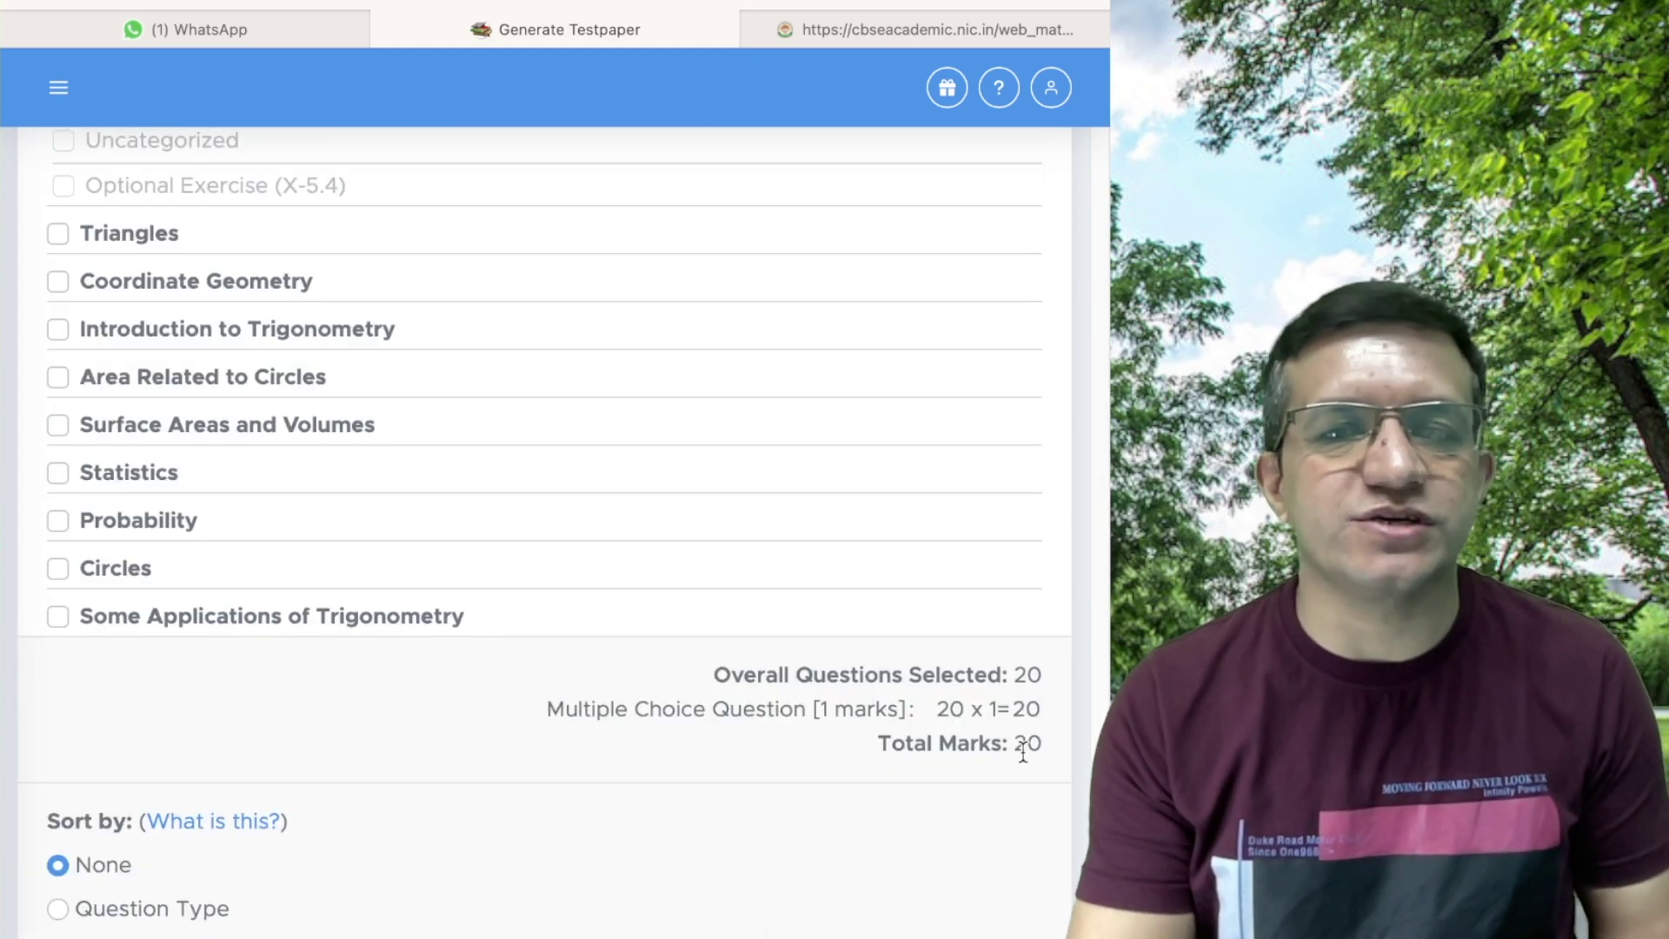
pyautogui.scroll(20, 790, 336)
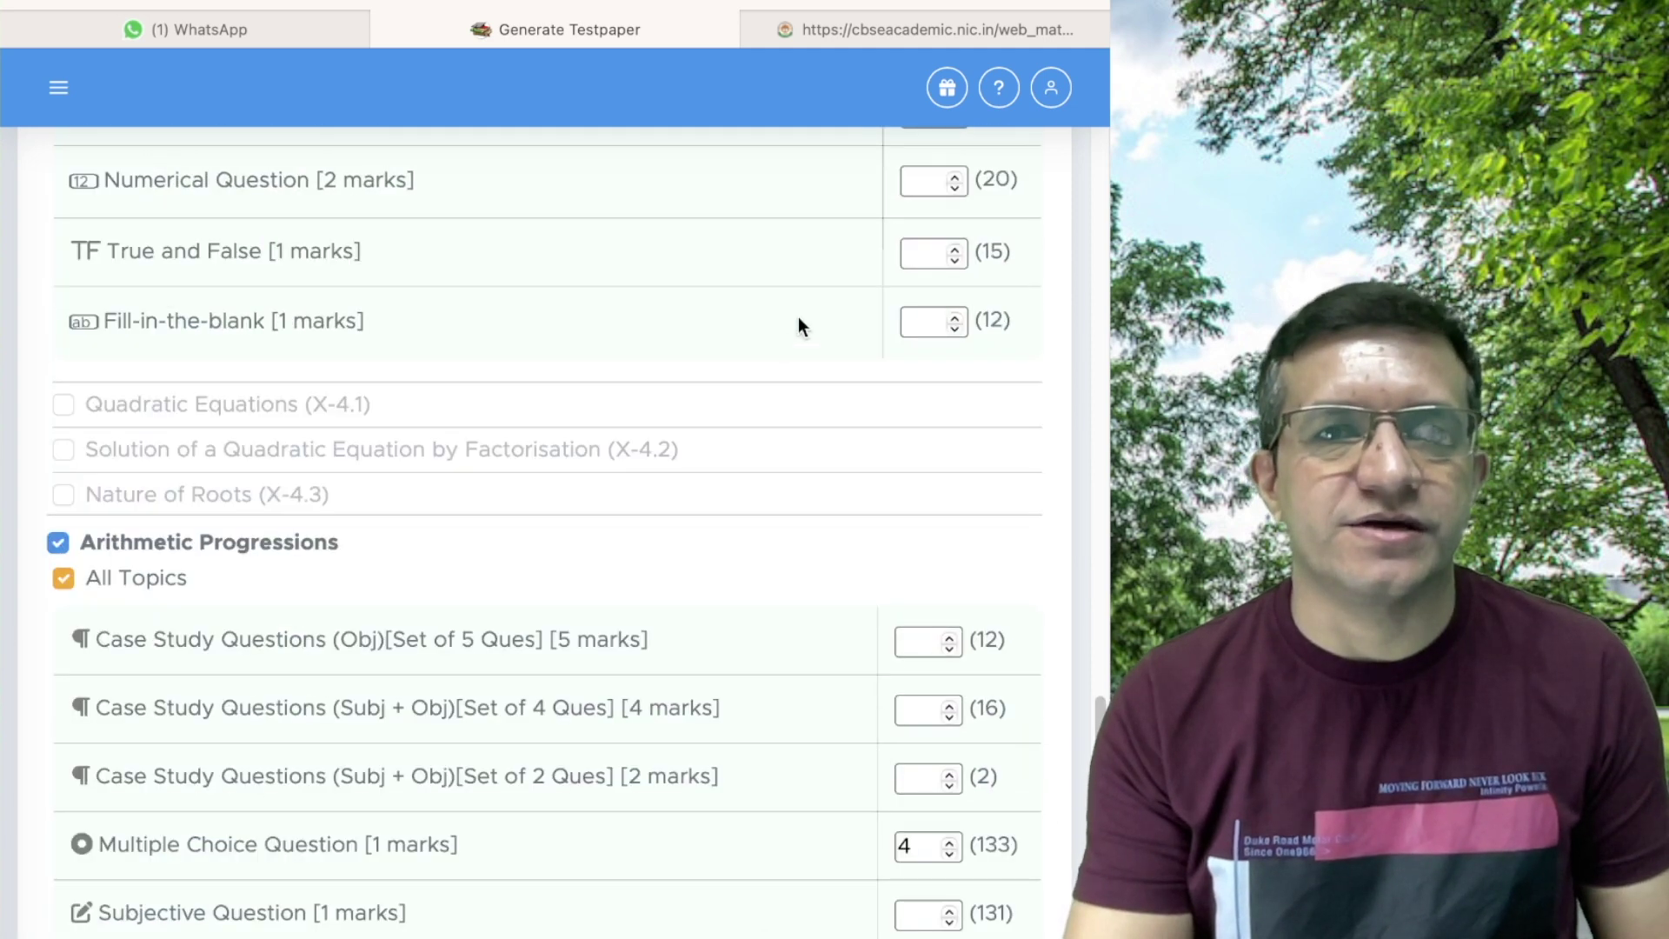
pyautogui.scroll(-2, 411, 415)
pyautogui.scroll(-1, 376, 457)
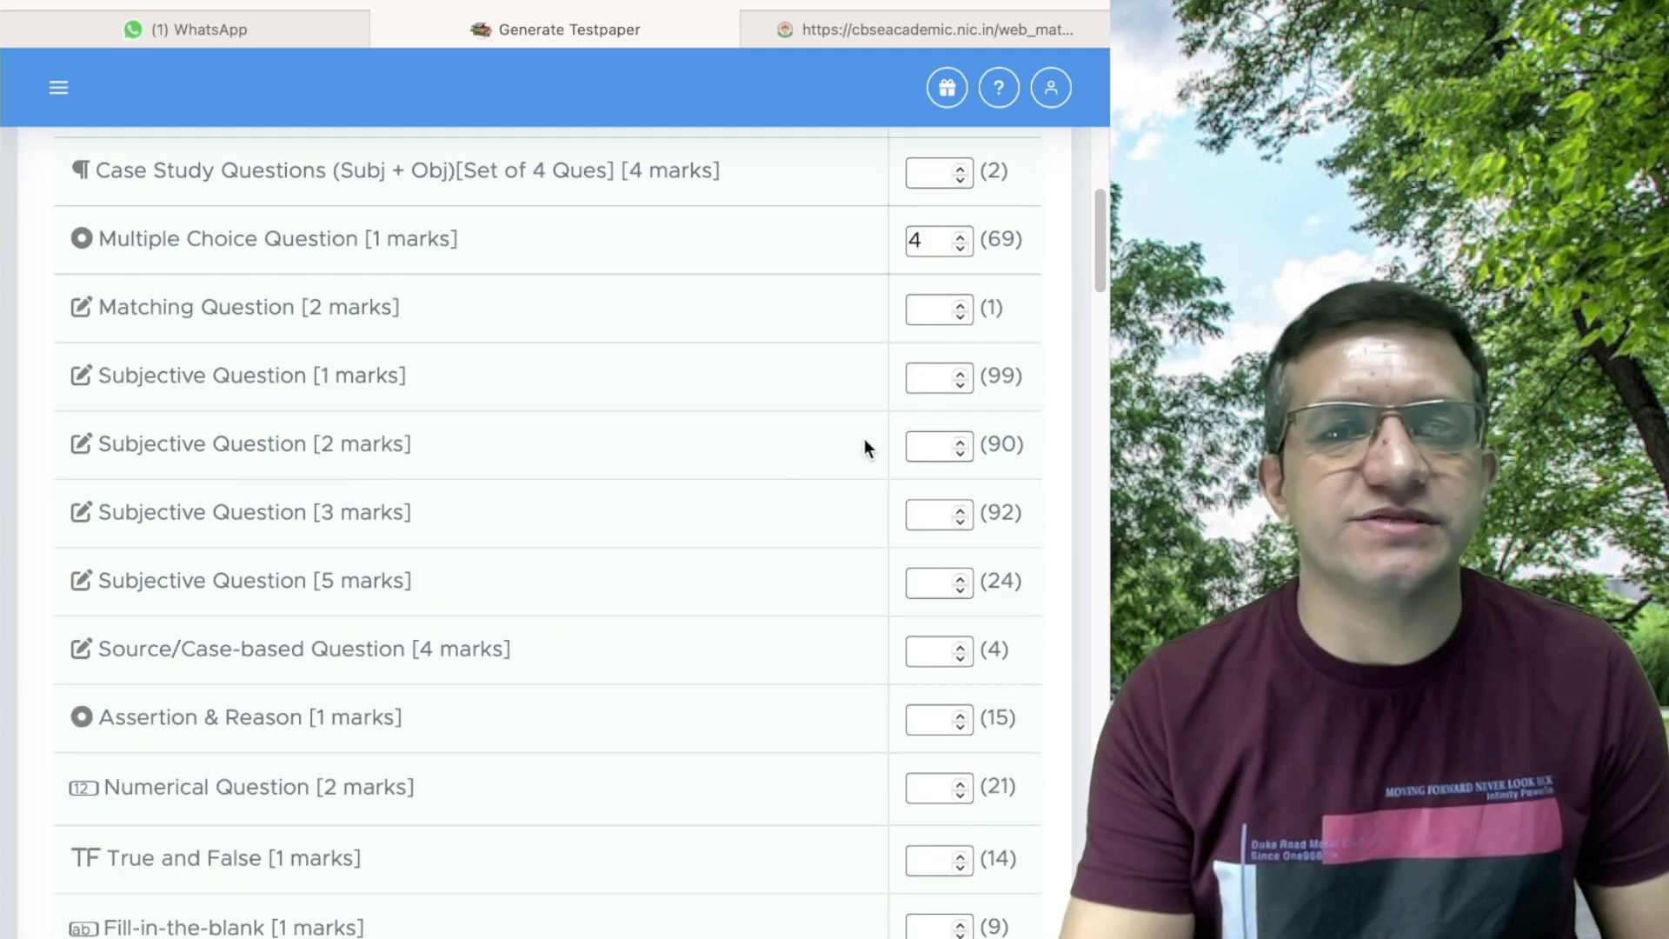
# - Add one 2-mark subjective question from Real Numbers
pyautogui.click(960, 443)
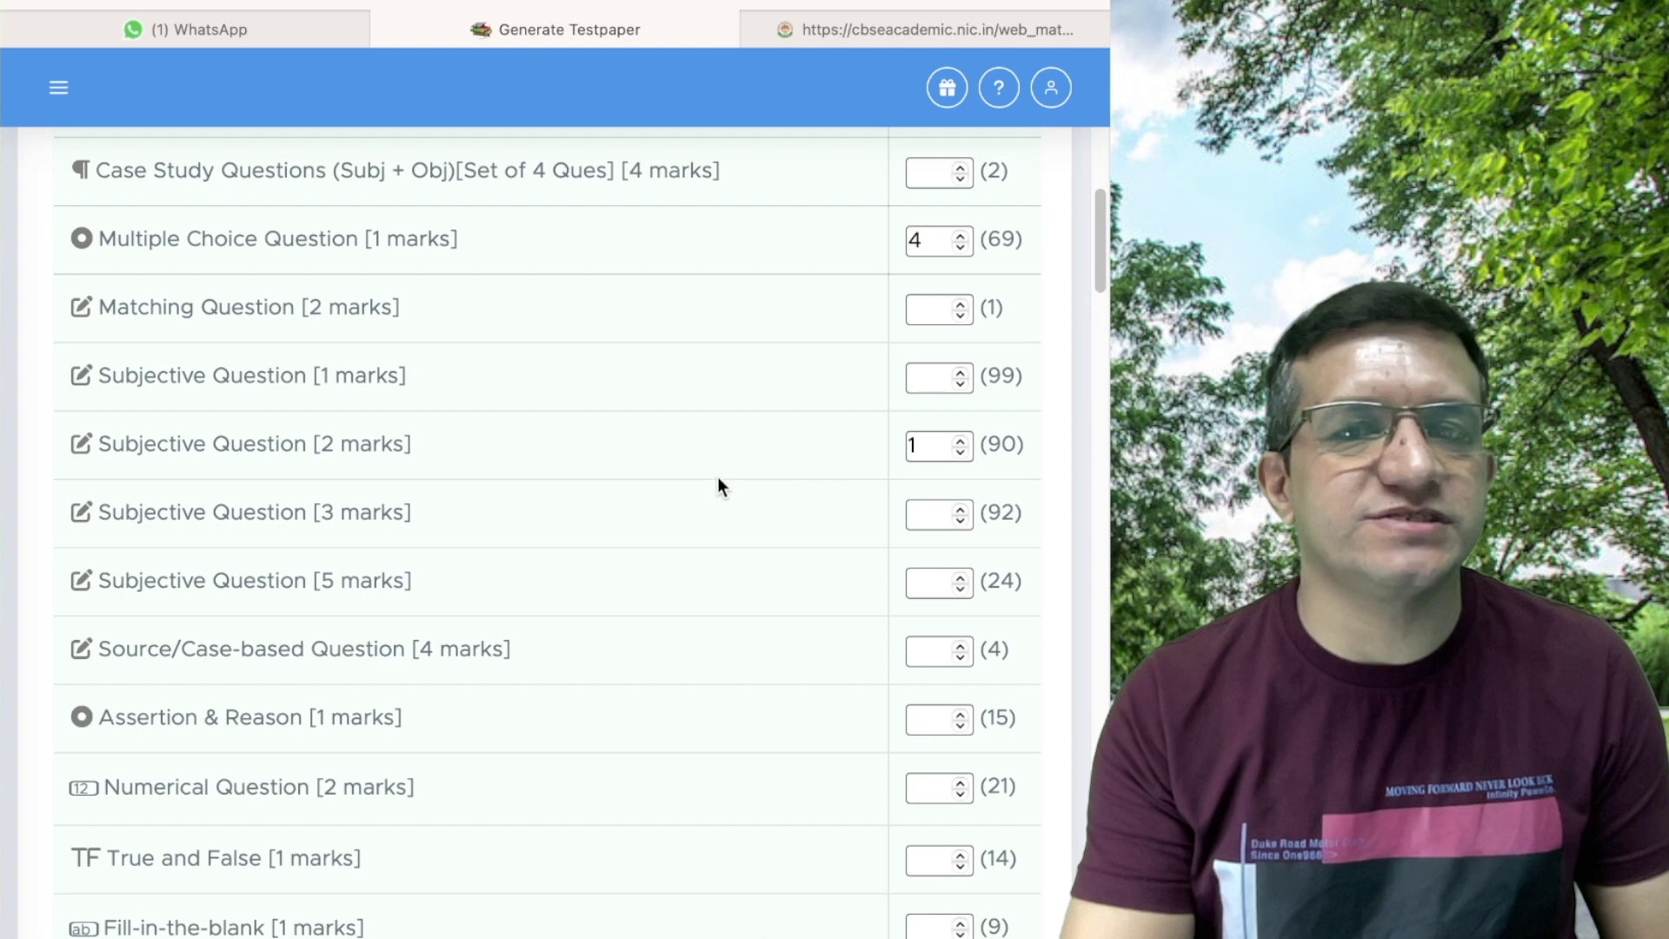
pyautogui.scroll(-10, 696, 462)
pyautogui.scroll(-15, 752, 523)
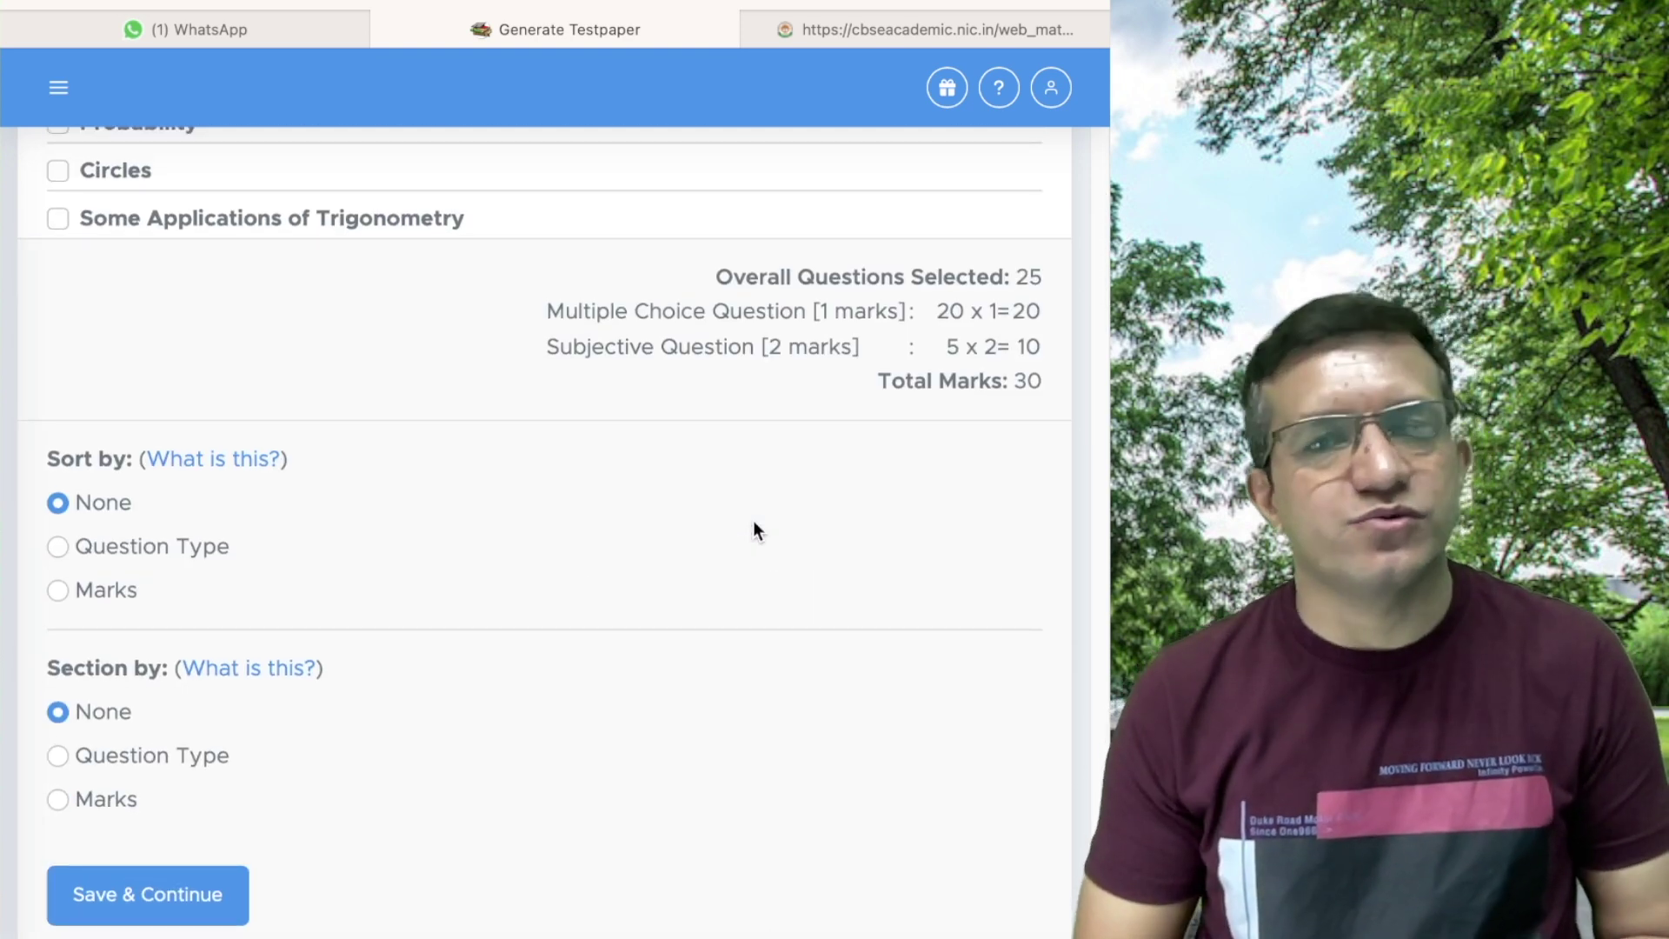
pyautogui.scroll(20, 564, 505)
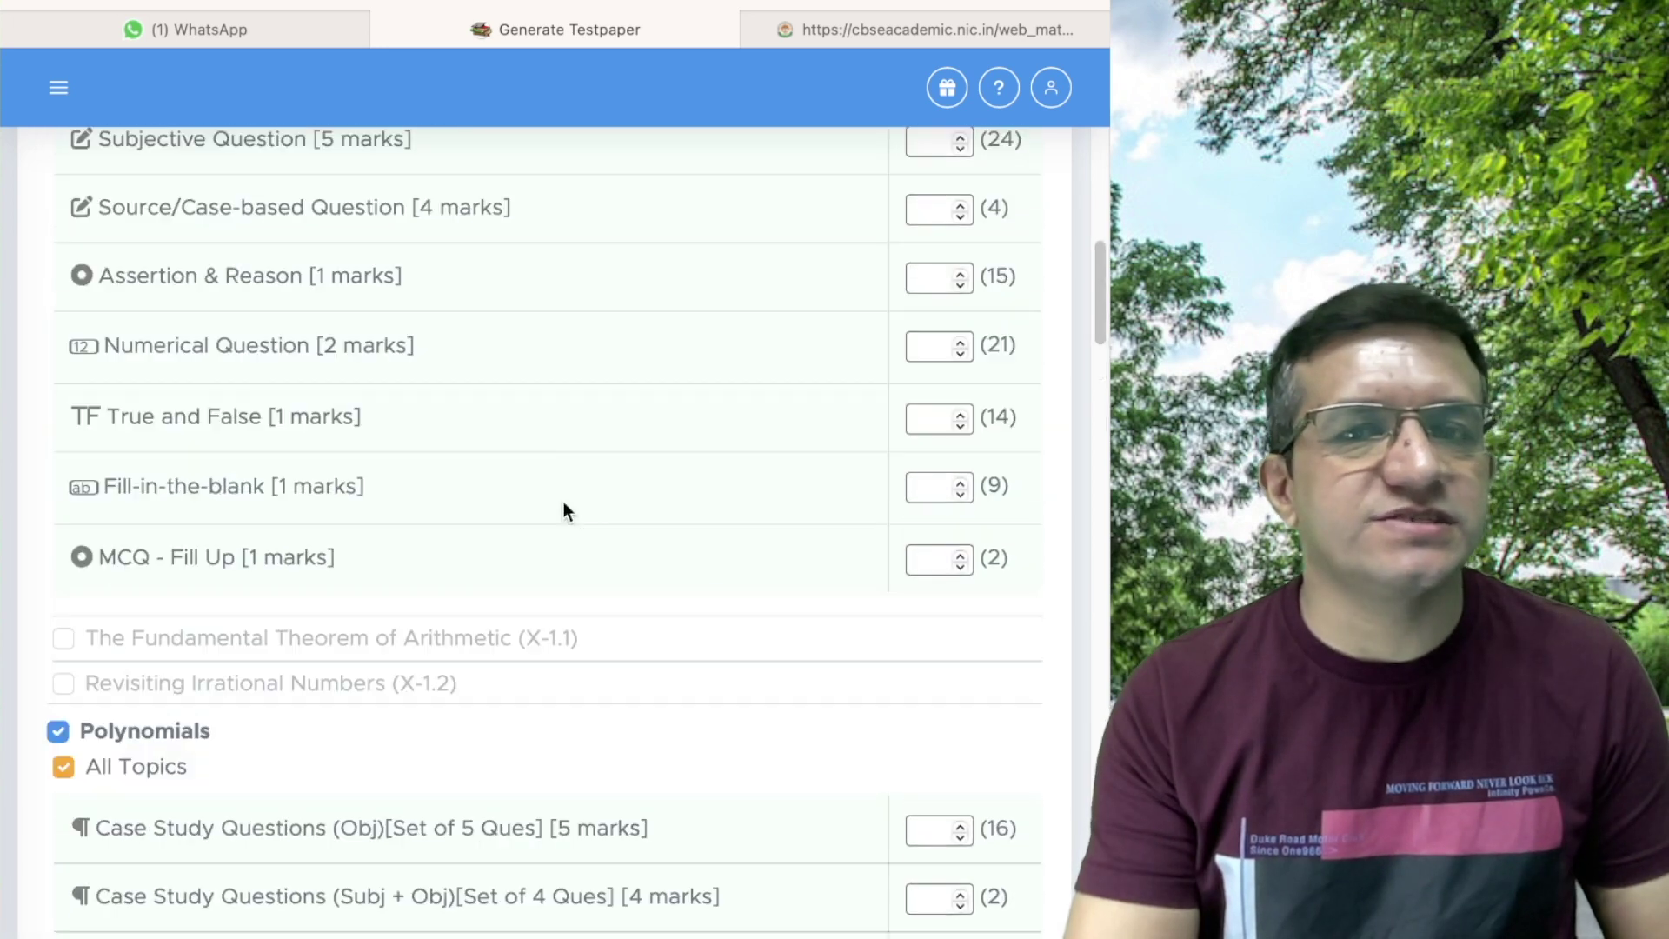
pyautogui.scroll(4, 563, 503)
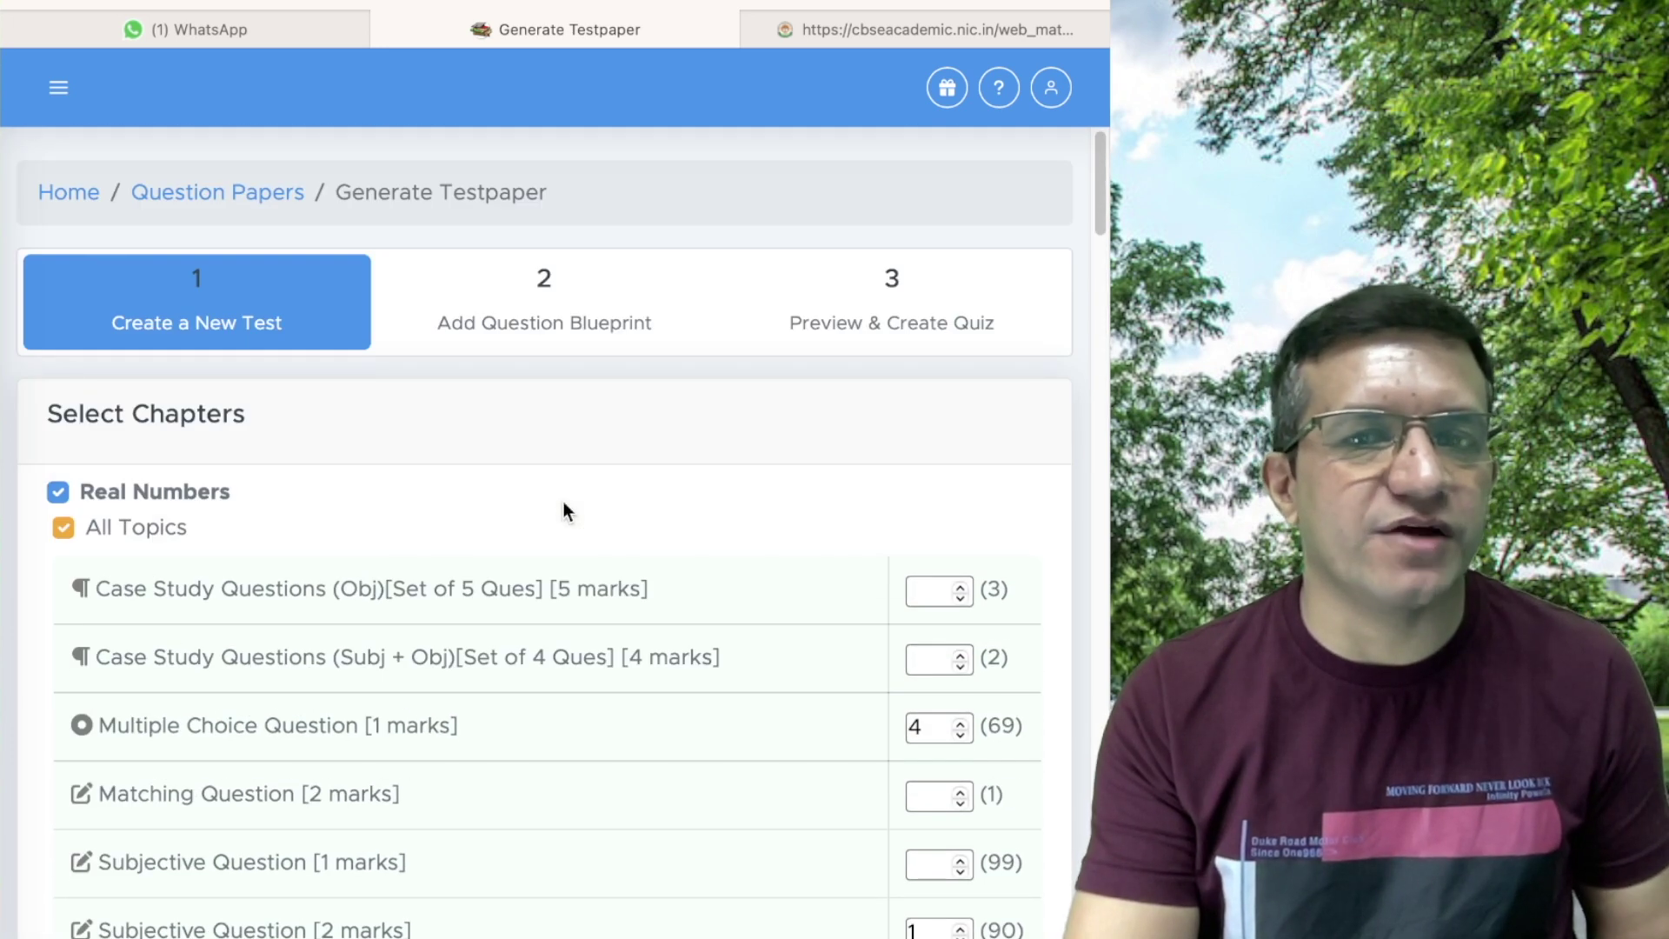
pyautogui.scroll(-3, 564, 502)
pyautogui.scroll(-3, 597, 585)
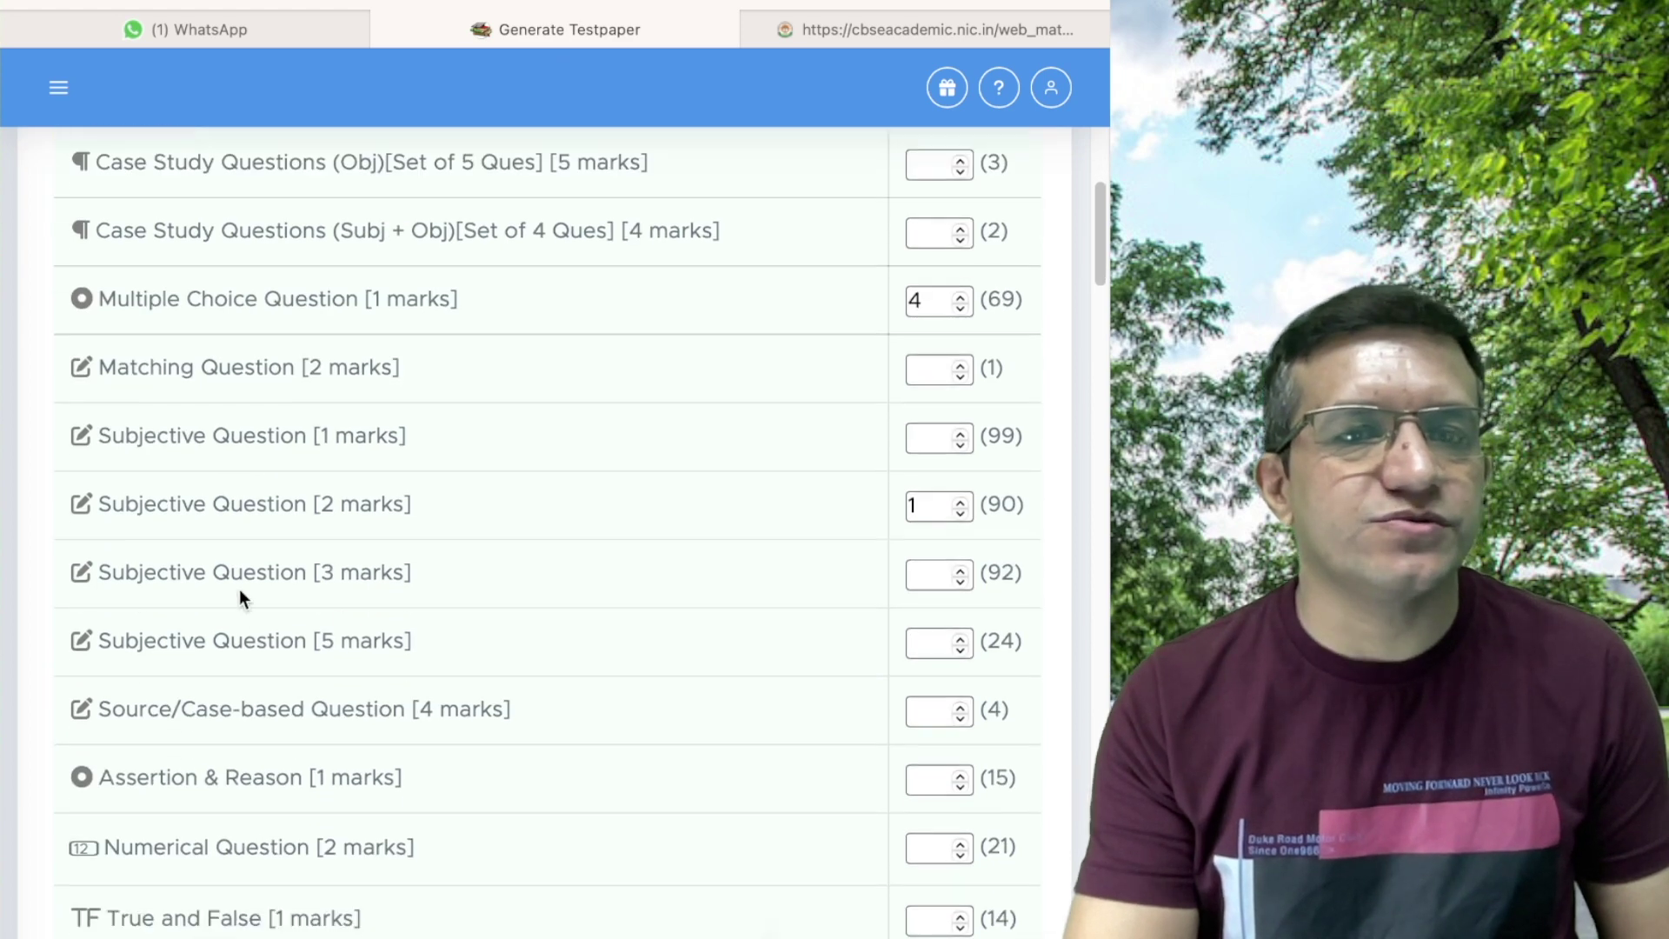
# - Add 3-mark subjective questions from Real Numbers and Polynomials, then bring up the CBSE sample paper
pyautogui.click(961, 570)
pyautogui.scroll(-10, 765, 582)
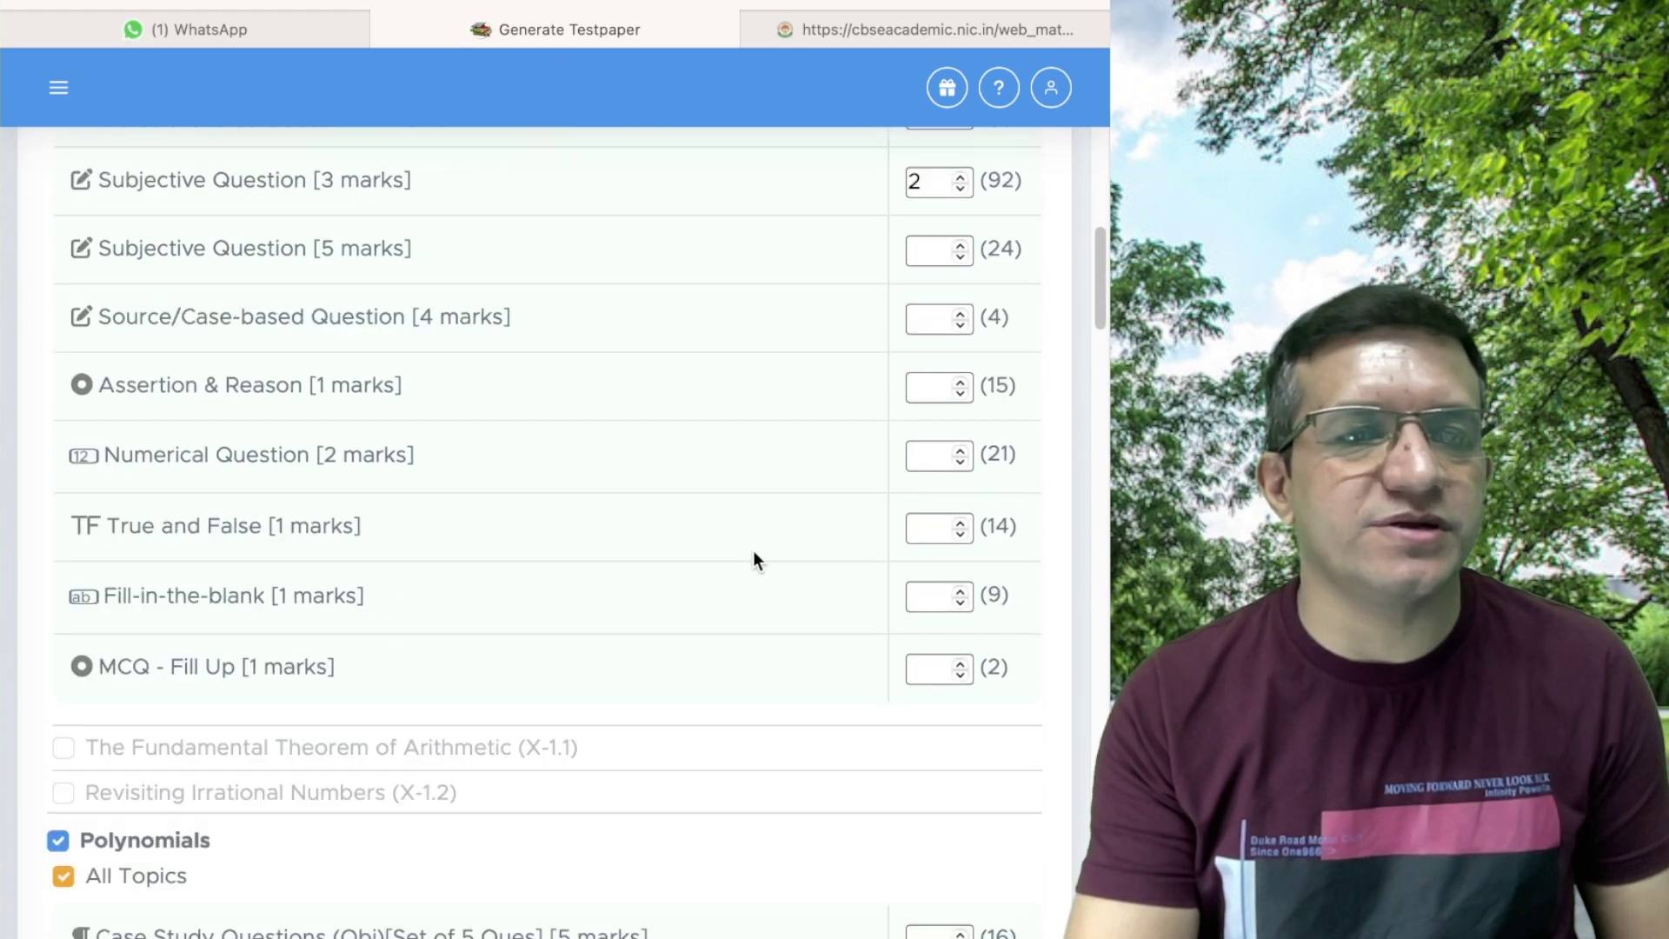
pyautogui.scroll(-1, 739, 570)
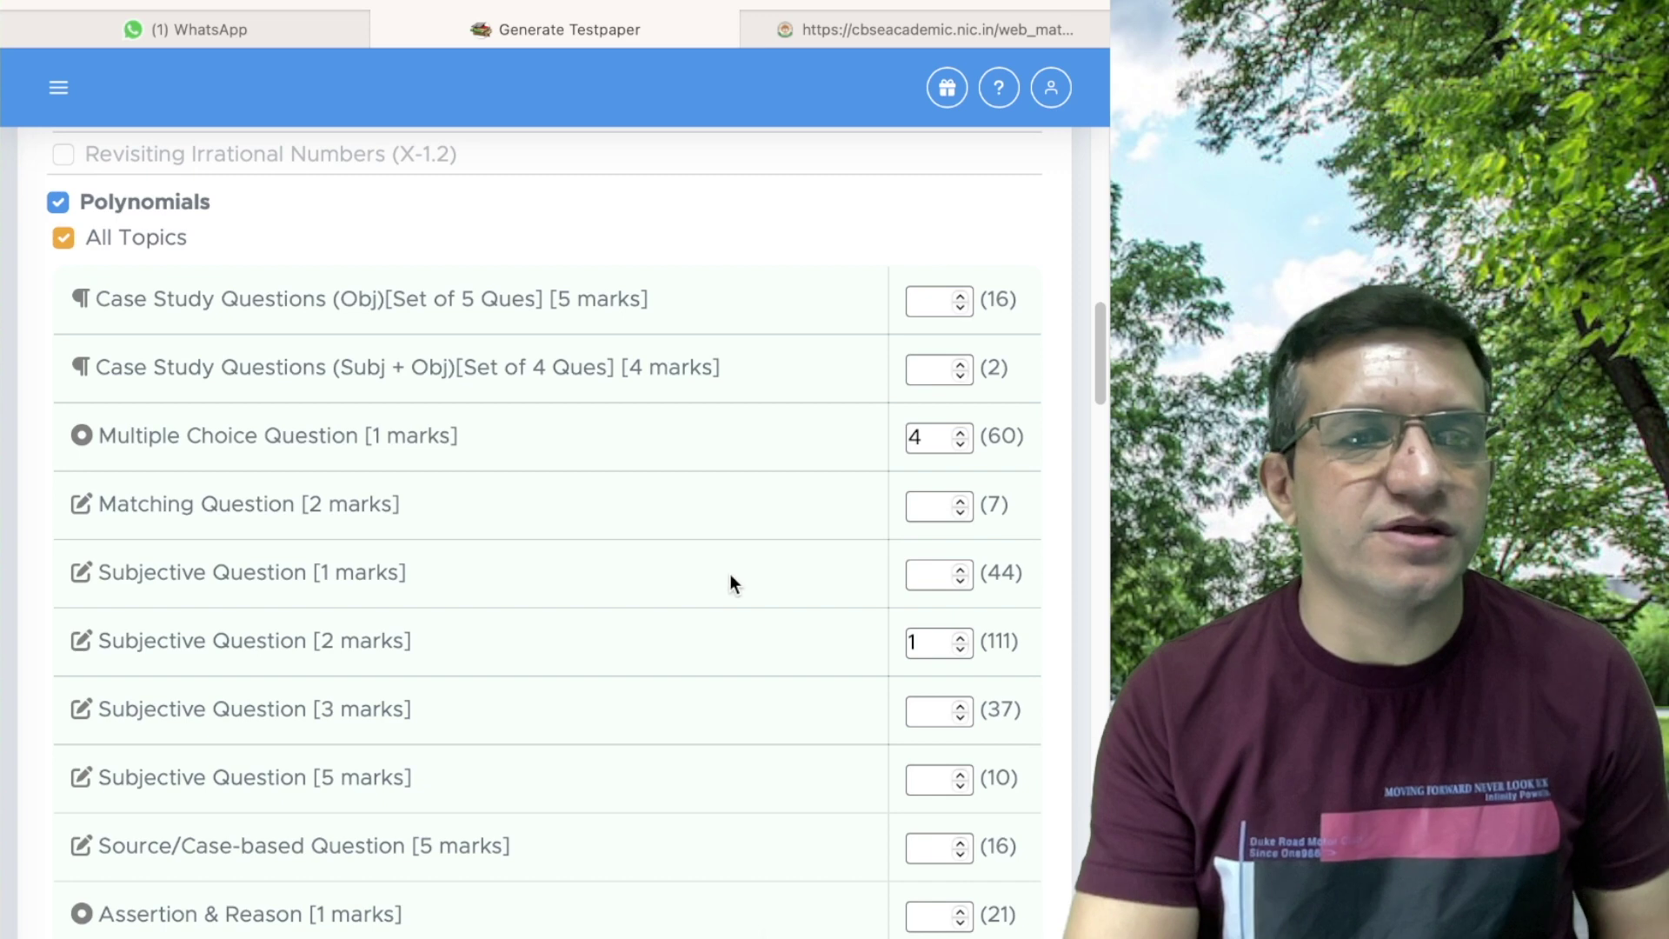
pyautogui.scroll(-1, 624, 704)
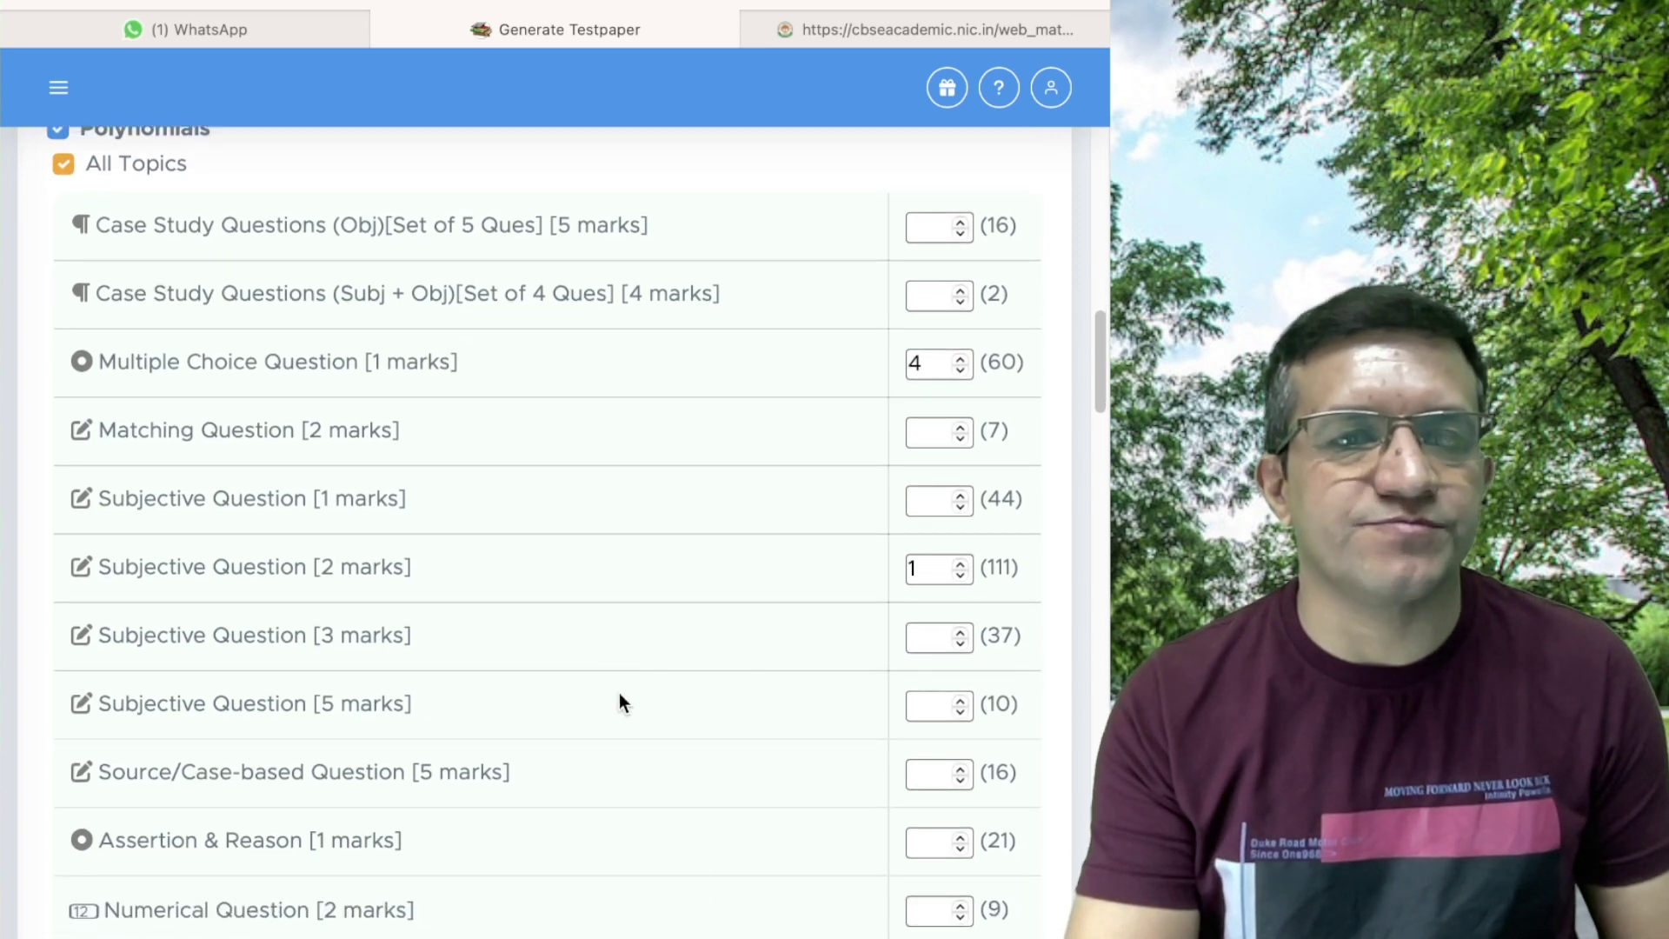
pyautogui.click(961, 630)
pyautogui.scroll(-20, 727, 669)
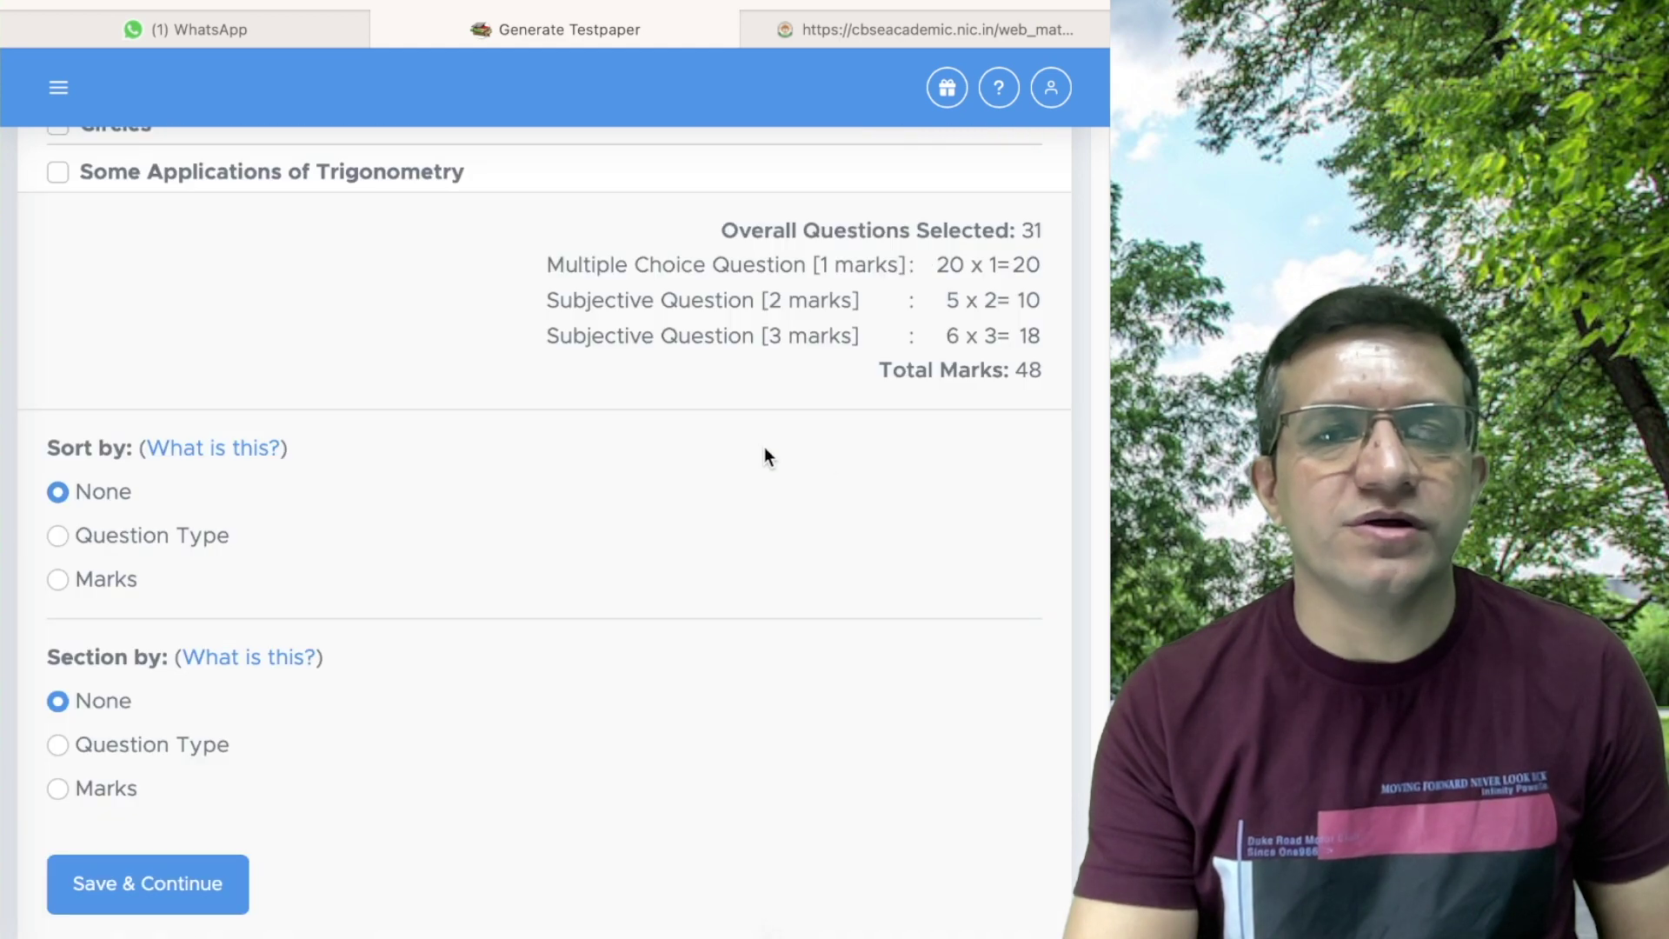
pyautogui.click(901, 28)
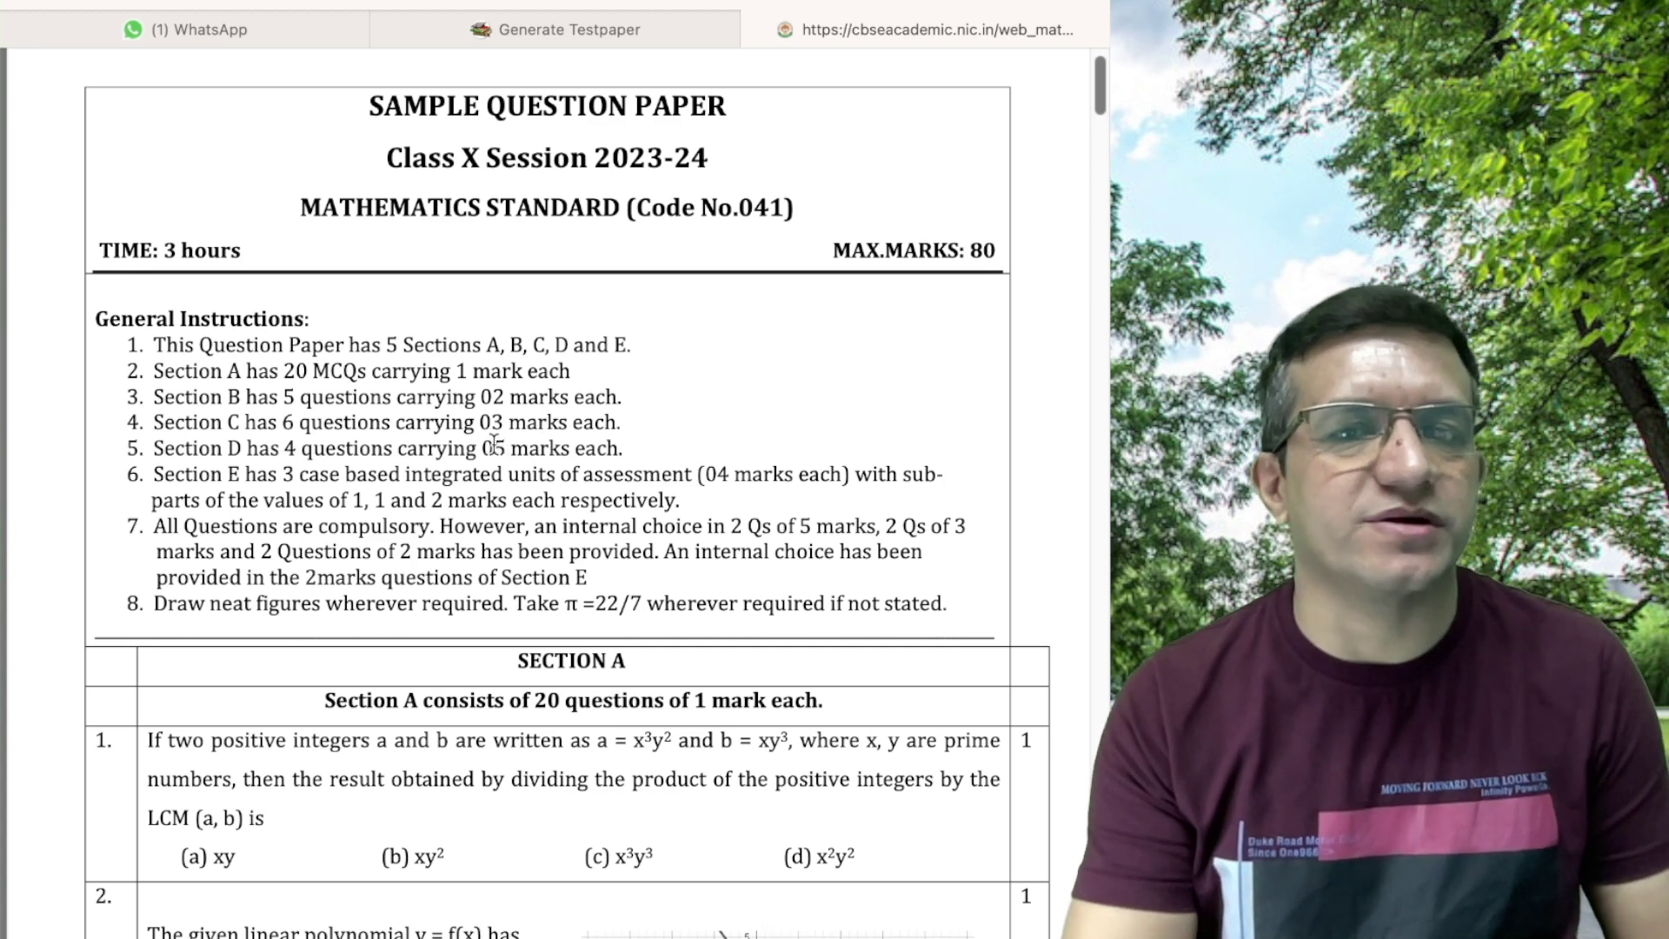
# - Back in the blueprint, add one 5-mark subjective question from Arithmetic Progressions
pyautogui.hotkey('ctrl', 'shift', 'Tab')
pyautogui.scroll(-4, 560, 464)
pyautogui.scroll(1, 487, 481)
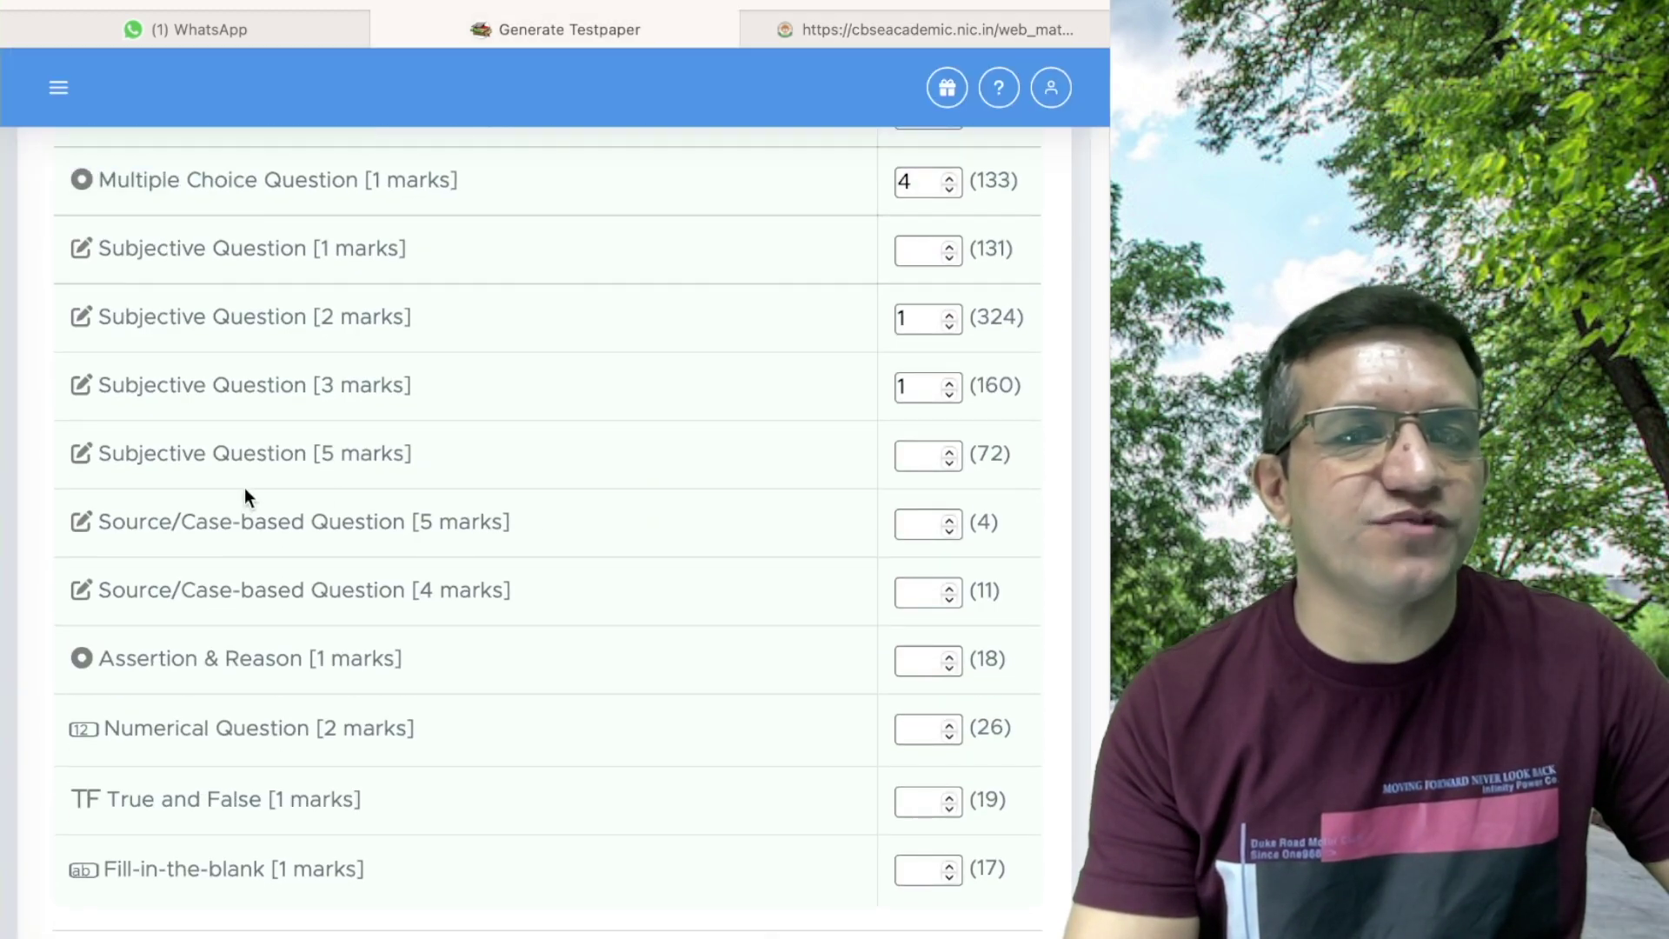
pyautogui.click(948, 449)
pyautogui.scroll(-10, 939, 435)
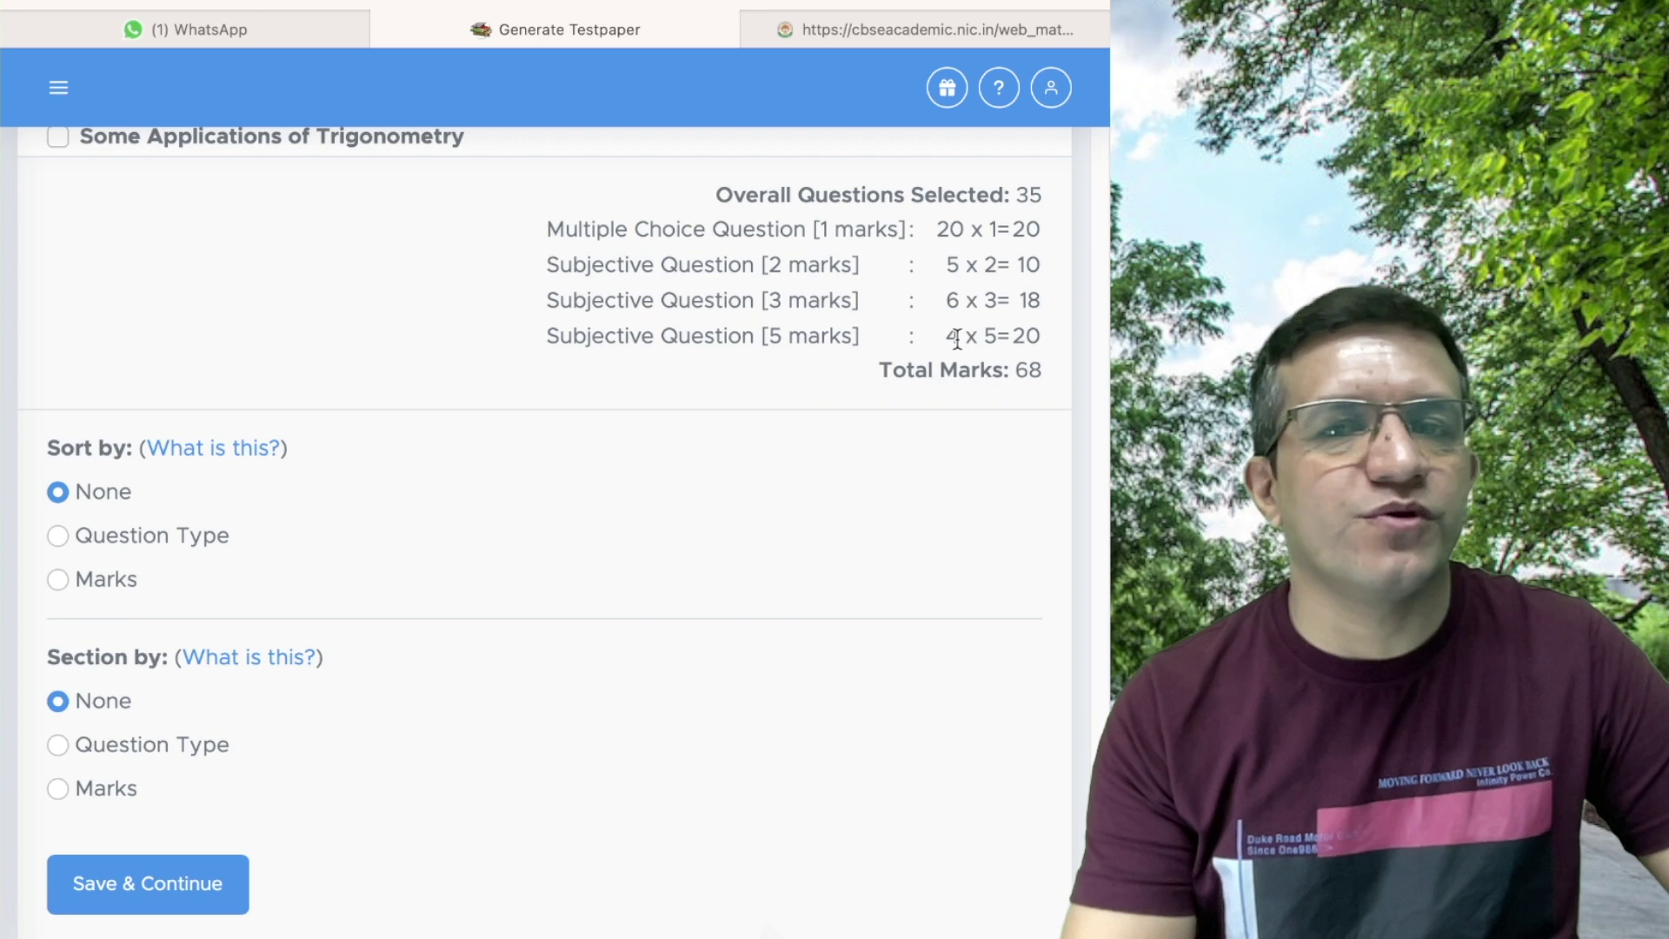
# - Highlight Section E's 04 marks and its 1, 1, 2 sub-part marks, then return to the blueprint
pyautogui.click(869, 39)
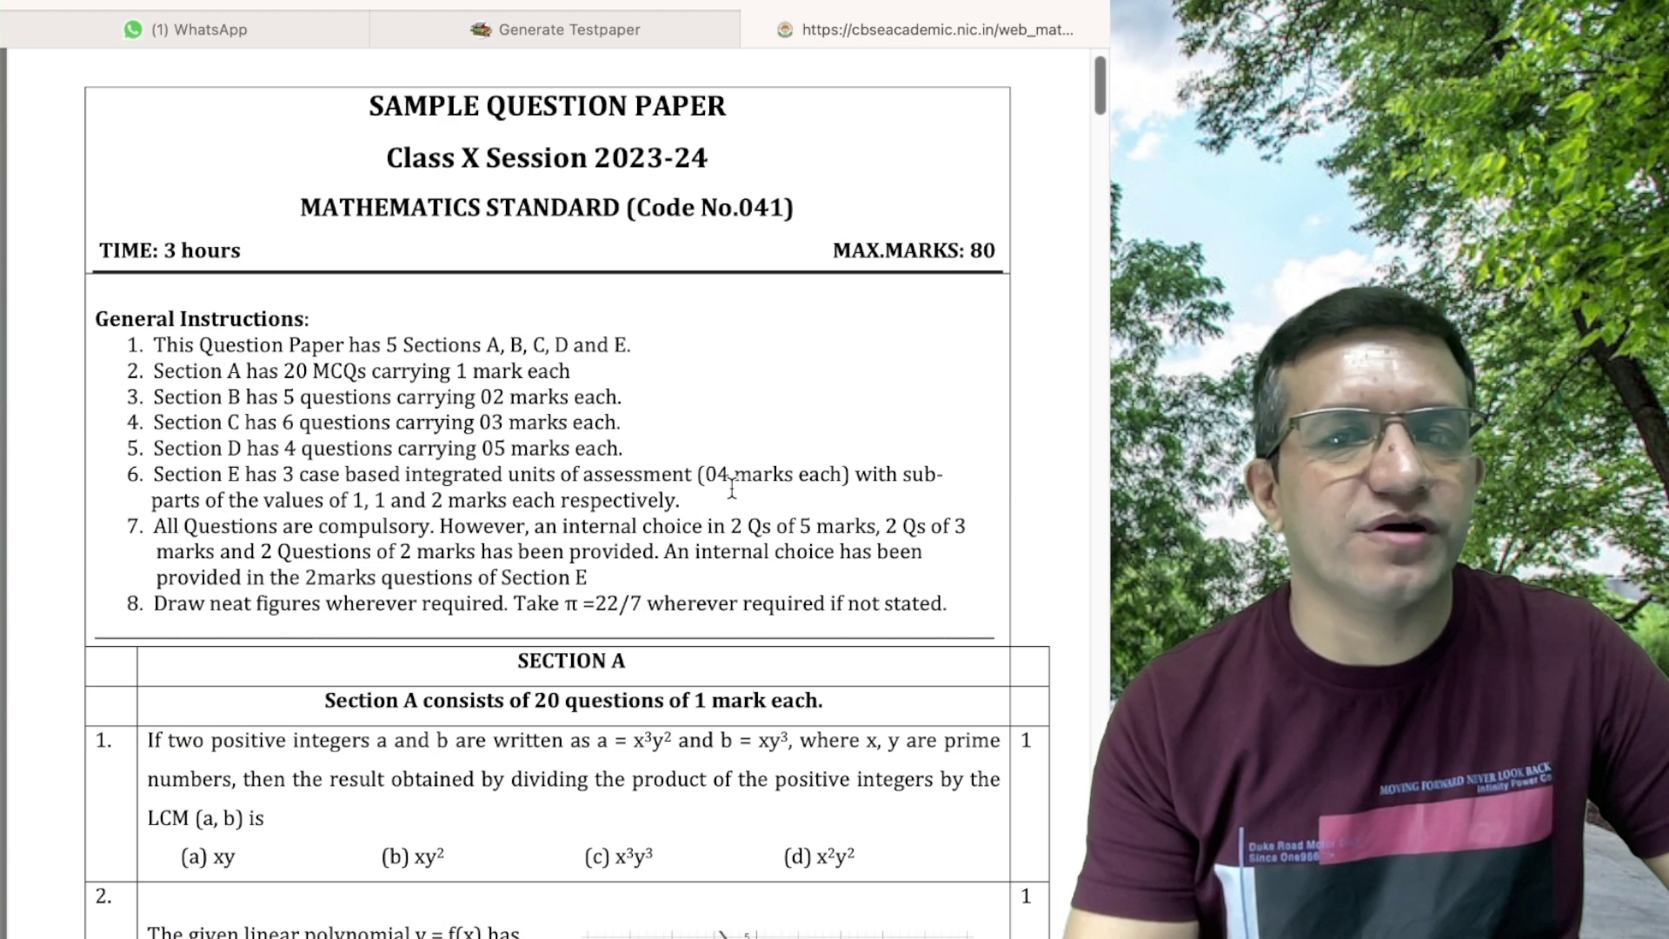
pyautogui.moveTo(718, 473); pyautogui.dragTo(744, 474)
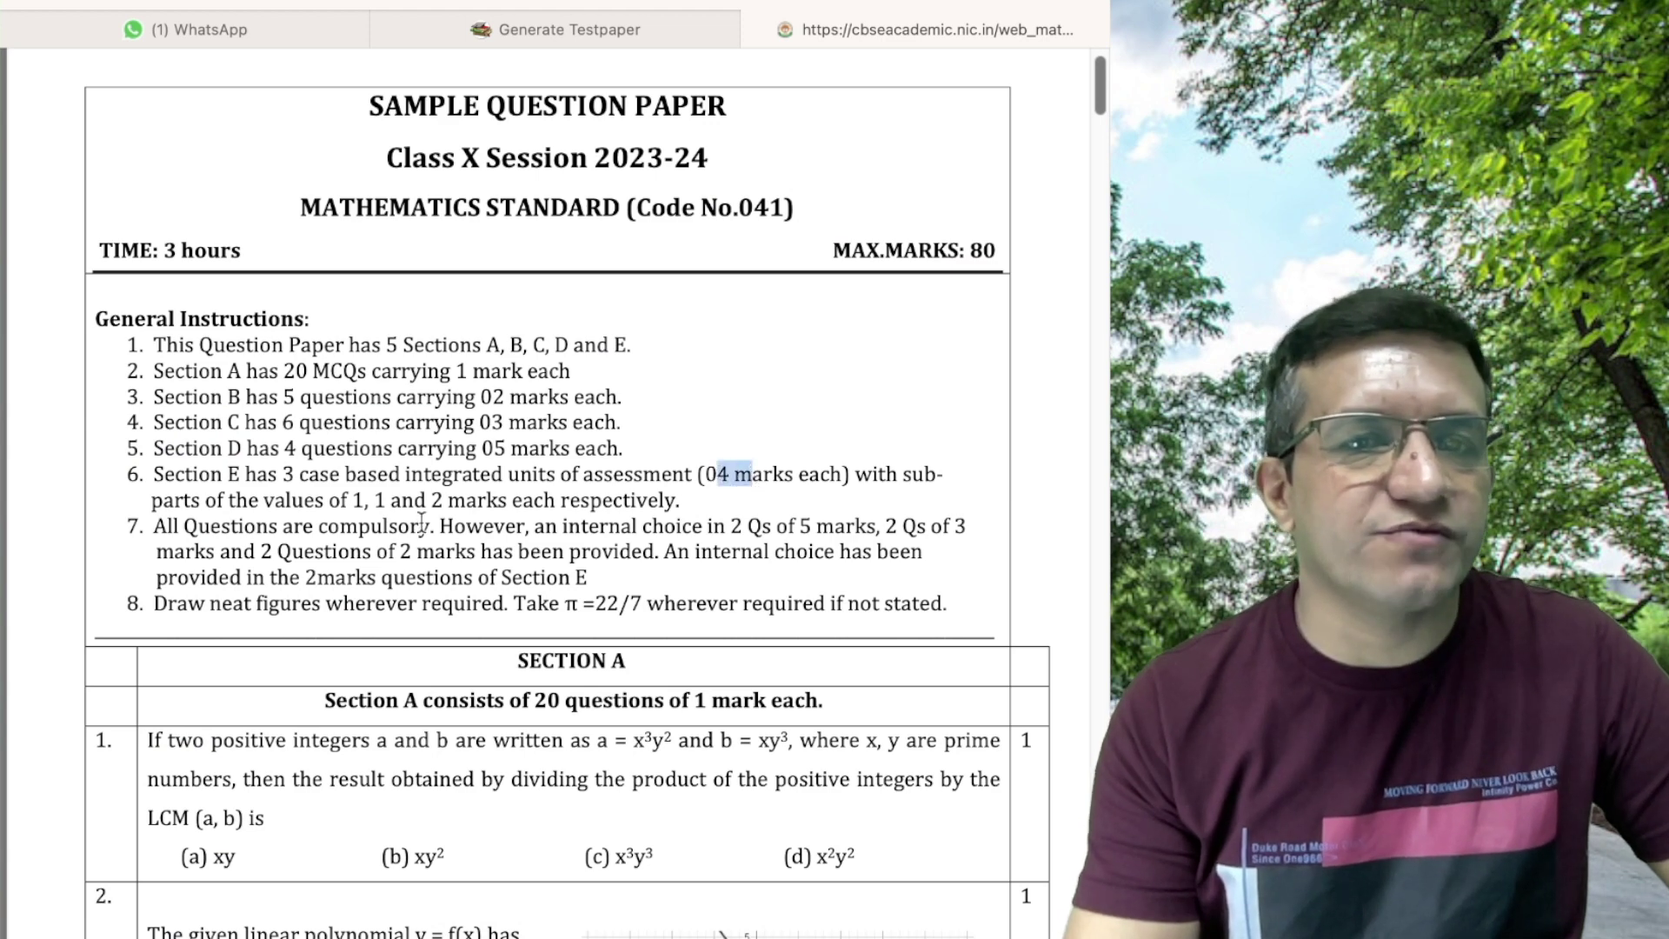
pyautogui.moveTo(349, 503); pyautogui.dragTo(442, 497)
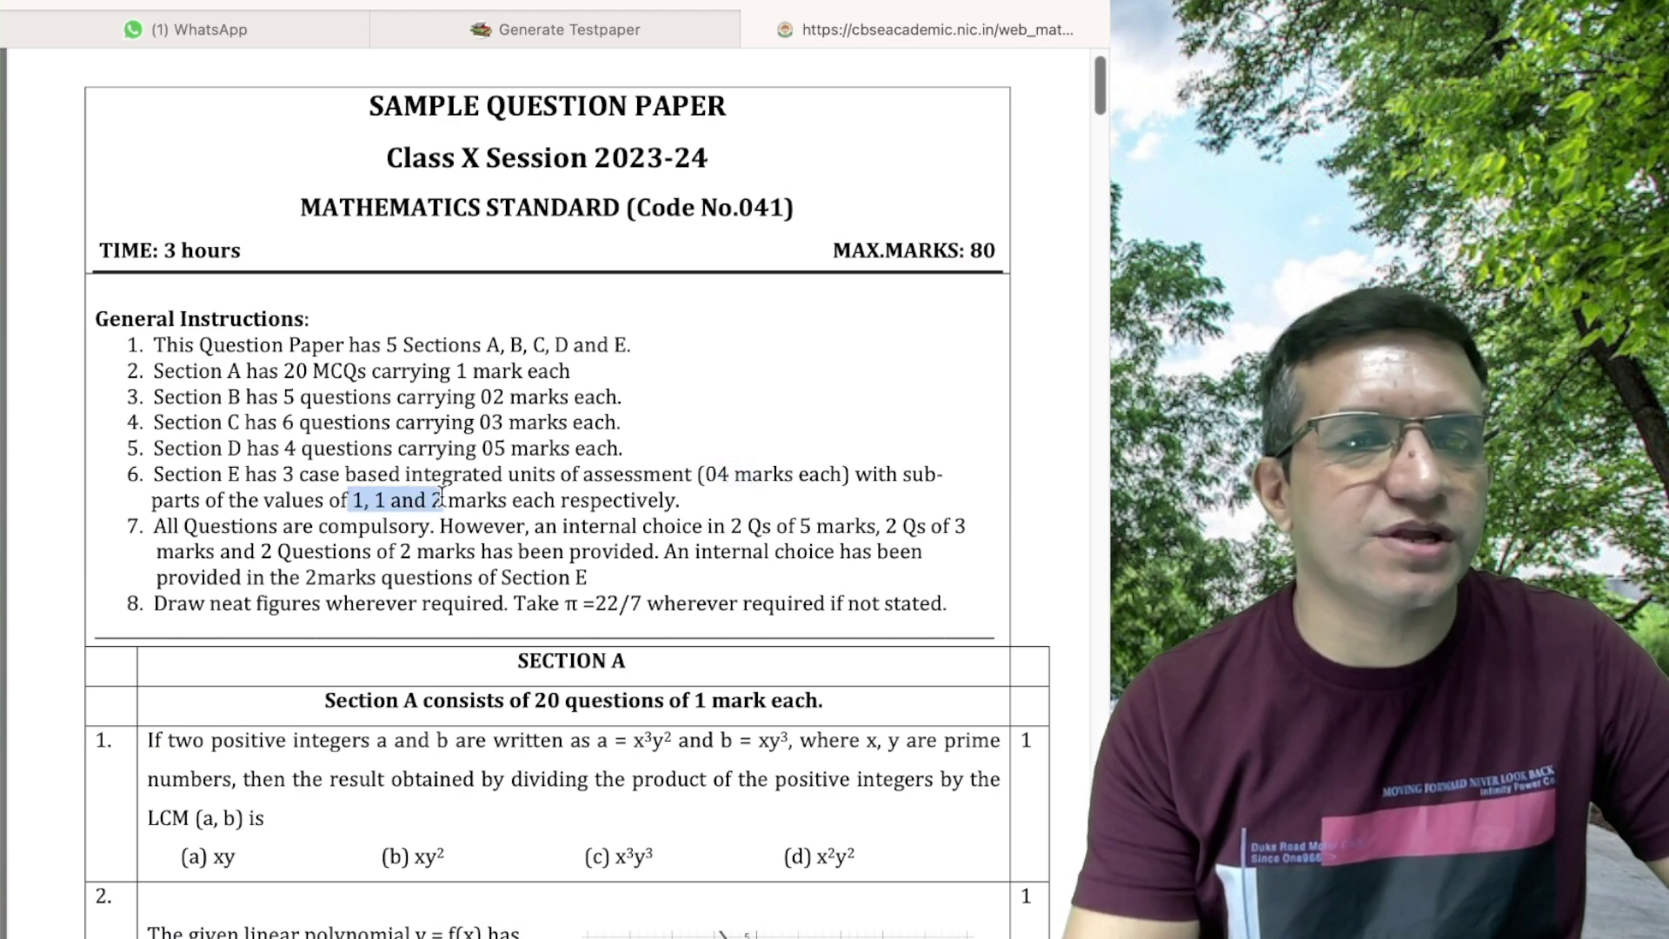
pyautogui.hotkey('ctrl', 'shift', 'Tab')
pyautogui.scroll(-3, 696, 692)
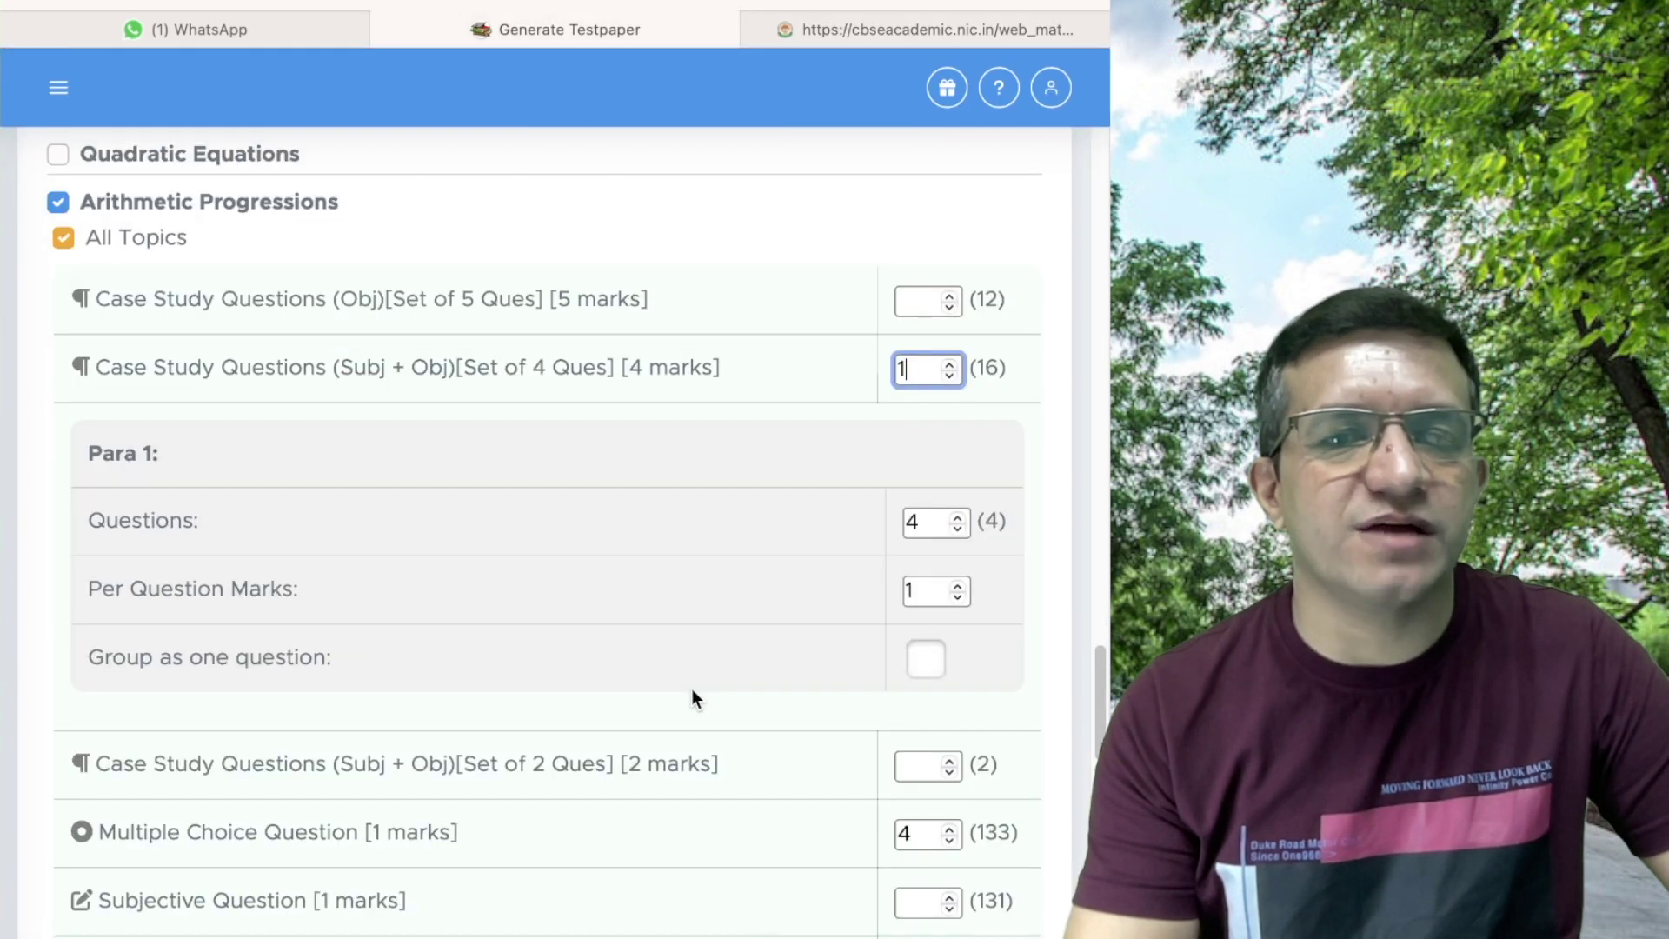
# - Use 3 of the 4 Arithmetic Progressions case-study questions and group them as one question
pyautogui.click(957, 528)
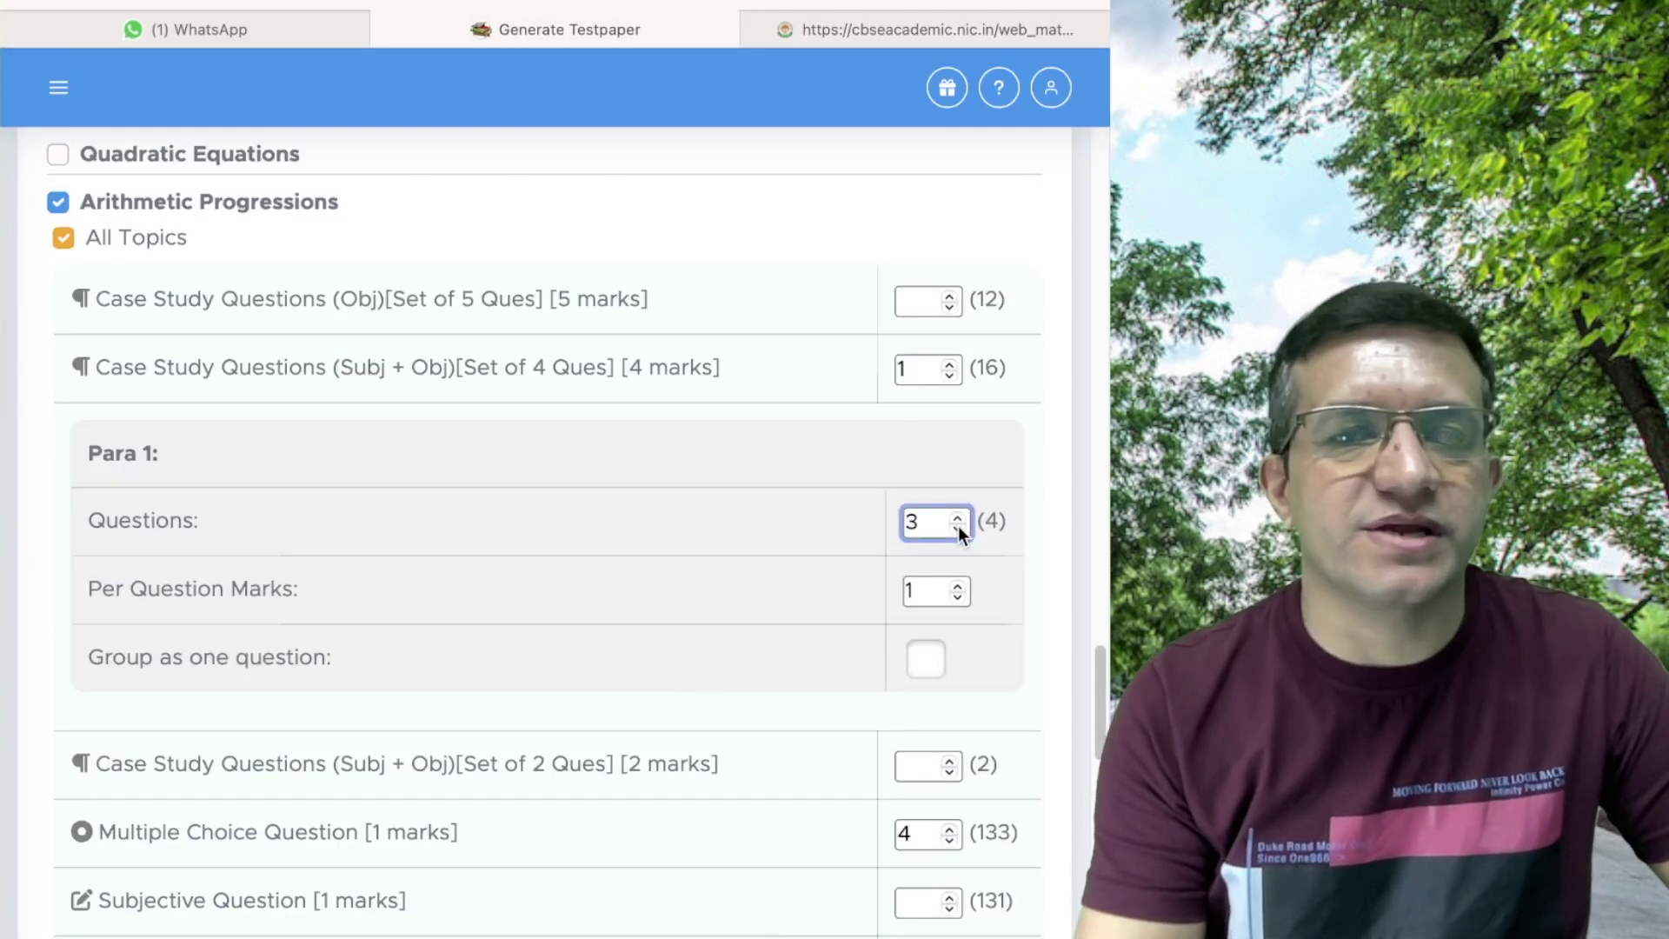
pyautogui.scroll(-1, 660, 601)
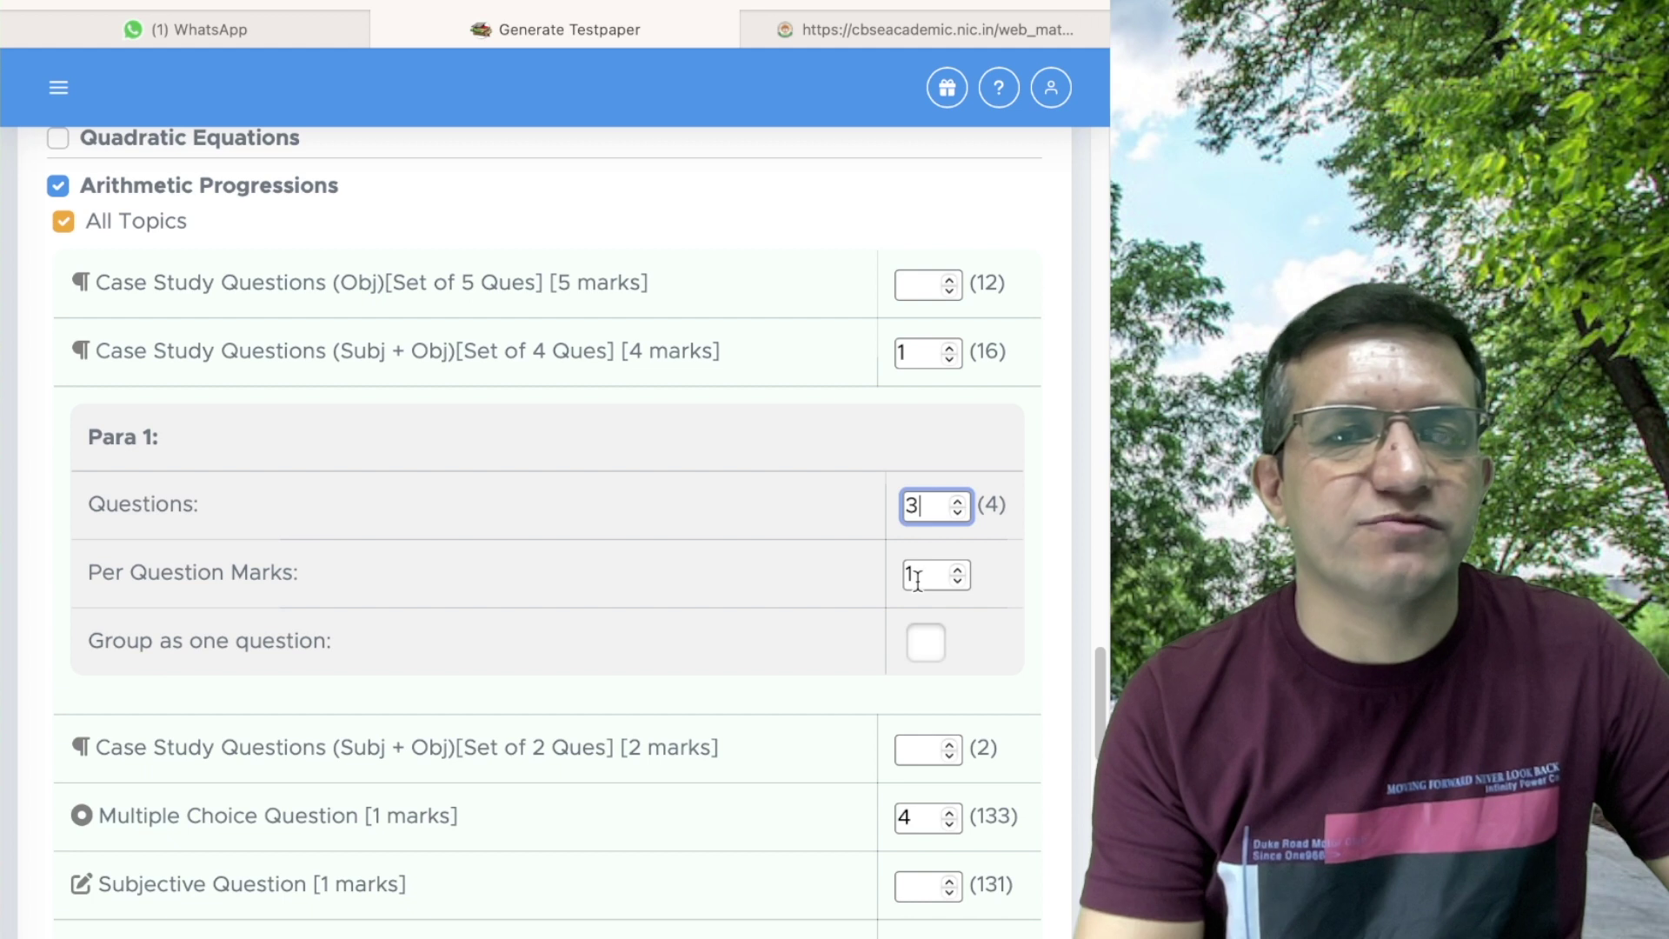
pyautogui.click(926, 641)
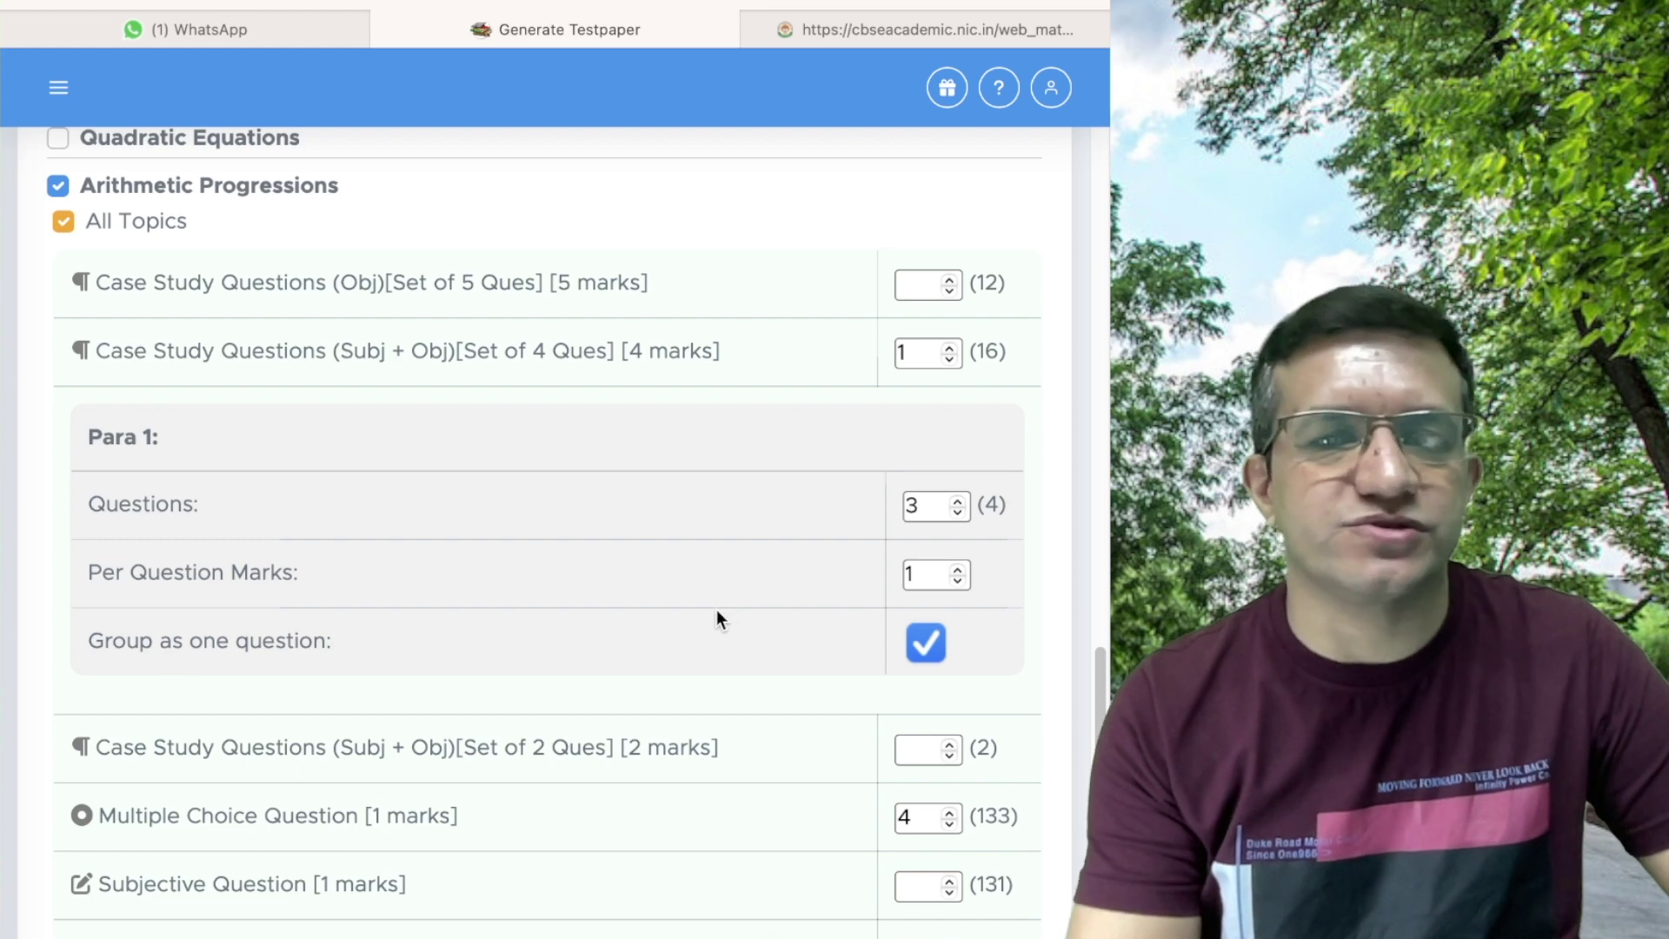
pyautogui.scroll(-15, 718, 608)
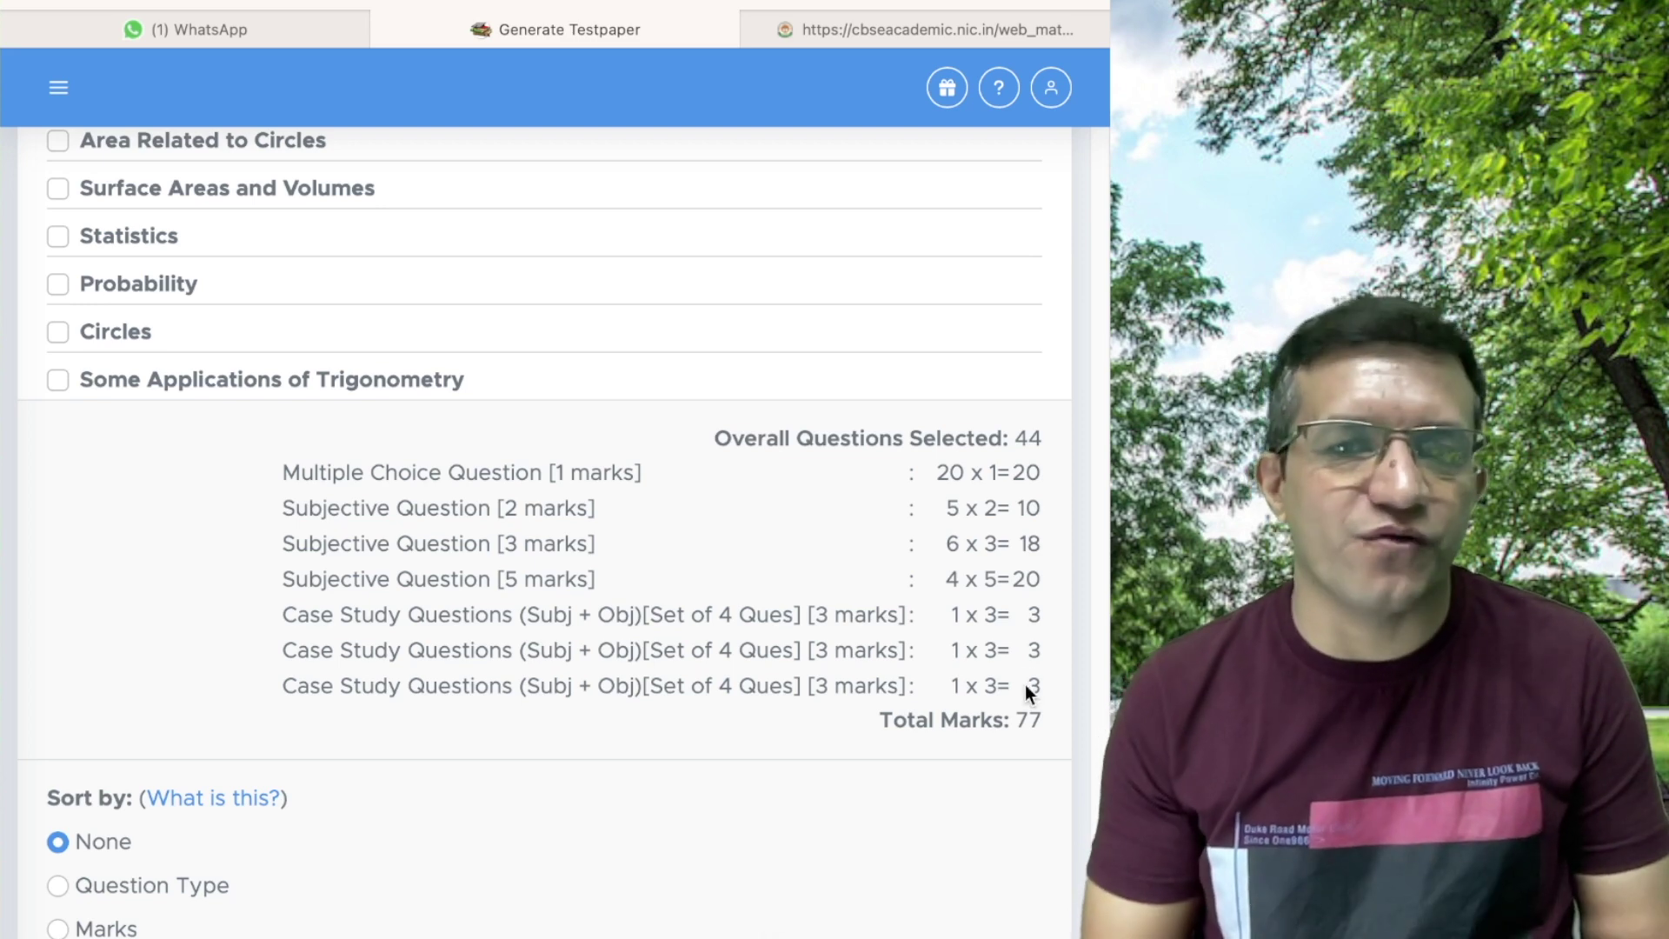
pyautogui.moveTo(1025, 685); pyautogui.dragTo(972, 661)
pyautogui.click(971, 661)
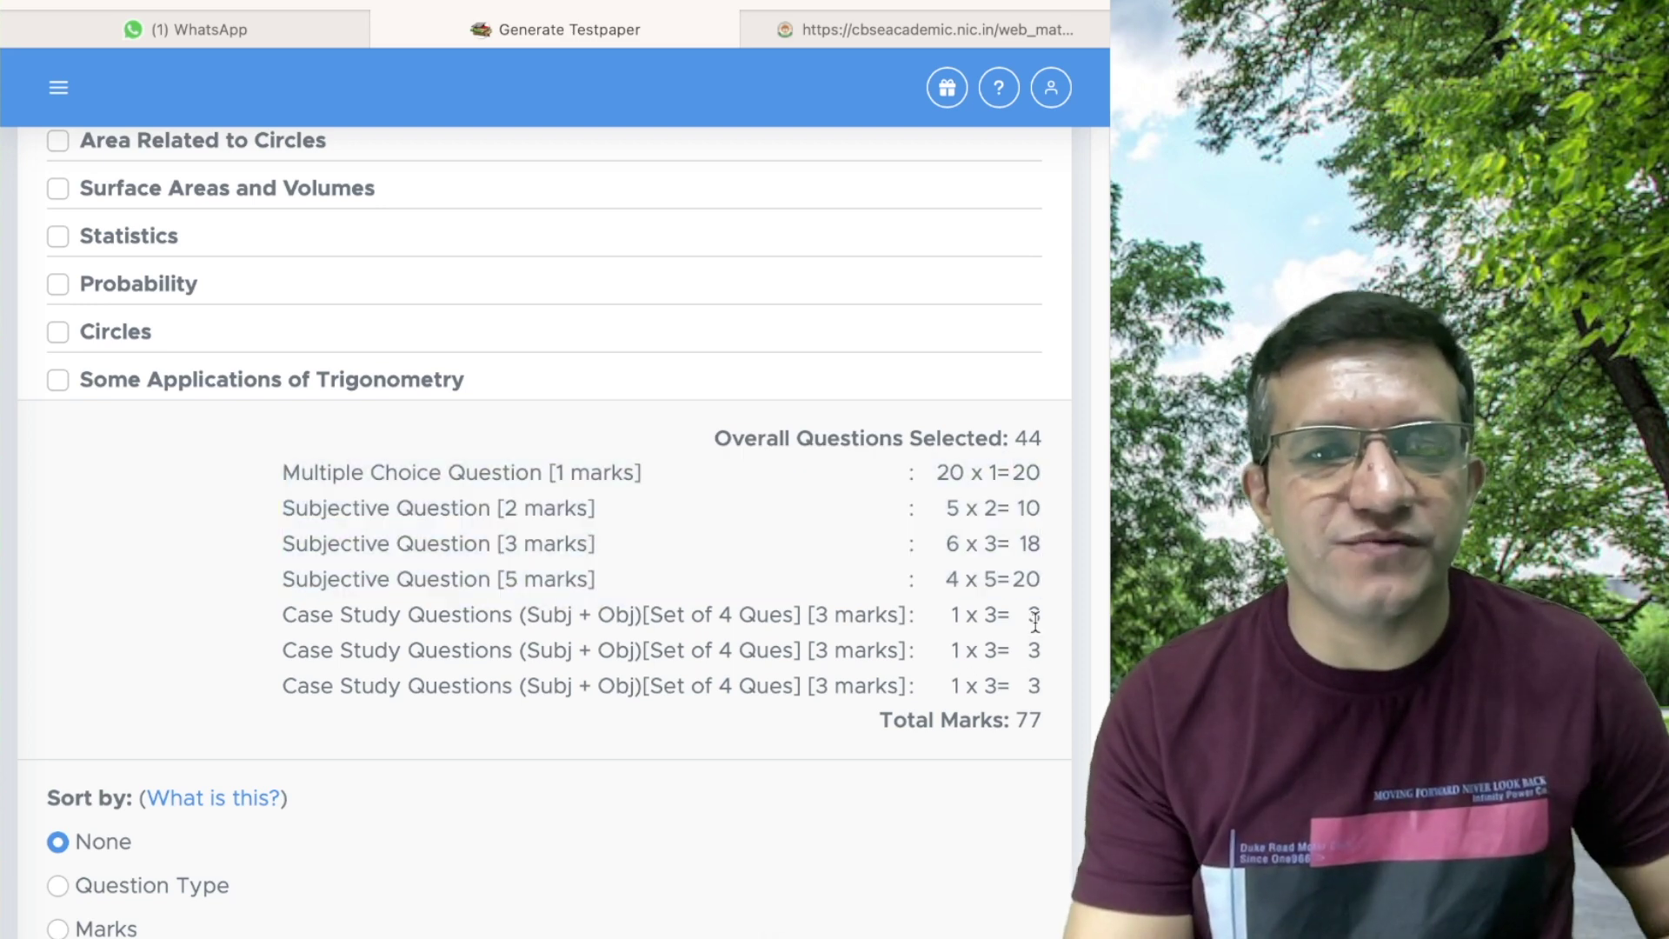
pyautogui.doubleClick(1033, 617)
pyautogui.doubleClick(1033, 650)
pyautogui.doubleClick(1036, 684)
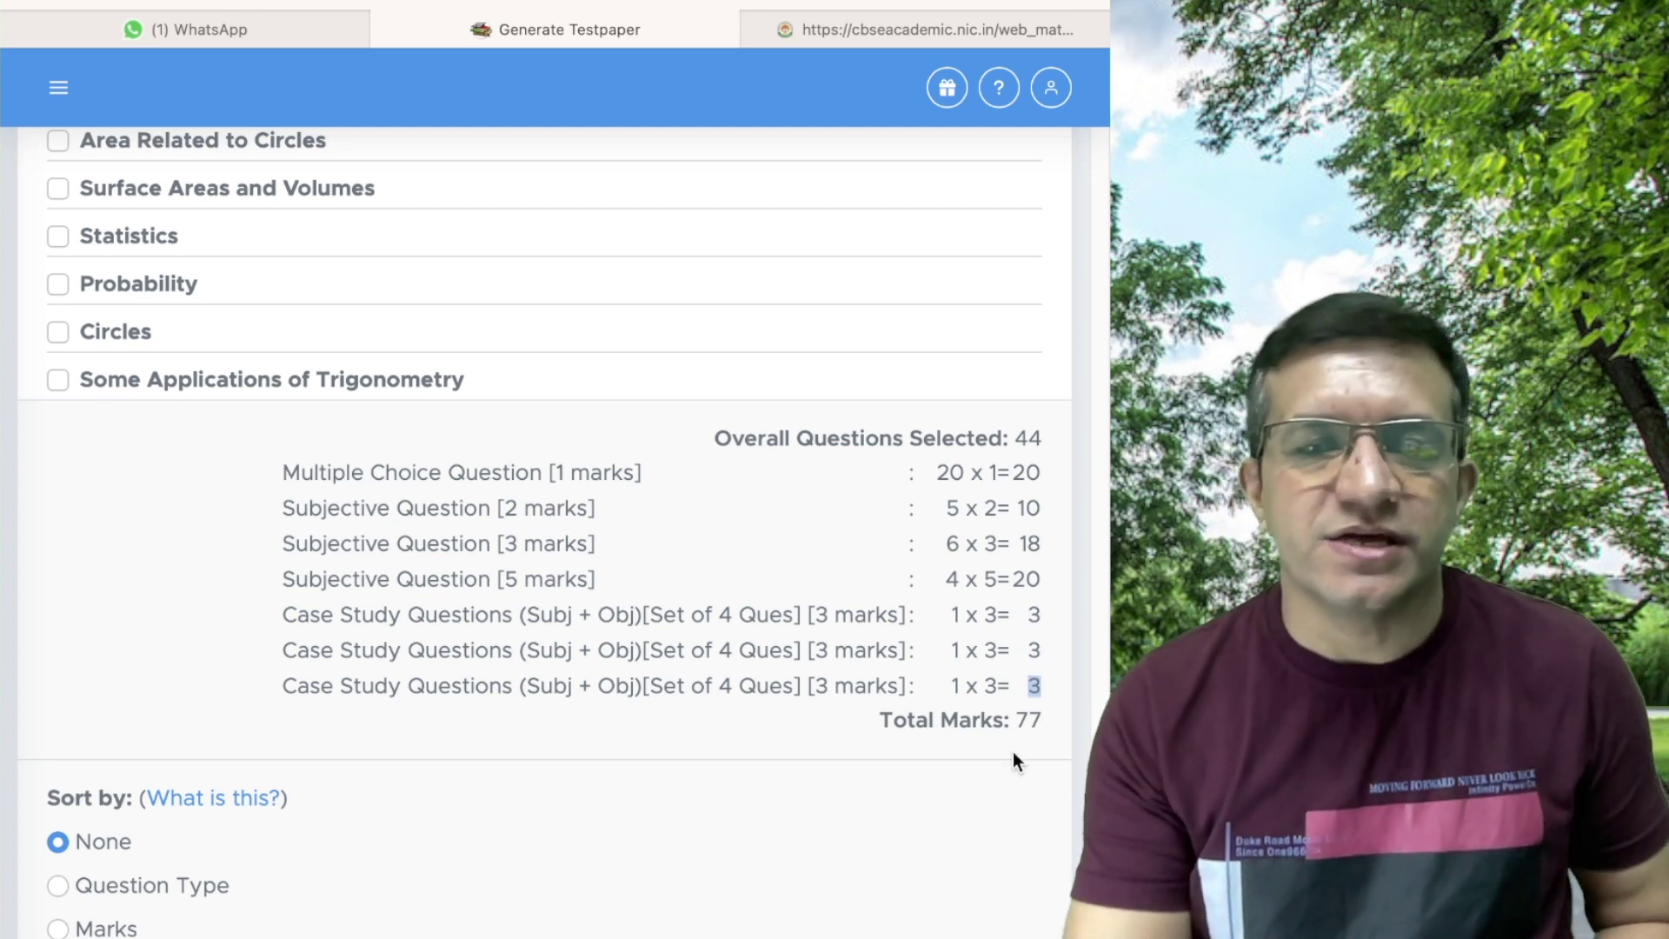
pyautogui.moveTo(1014, 732); pyautogui.dragTo(1042, 722)
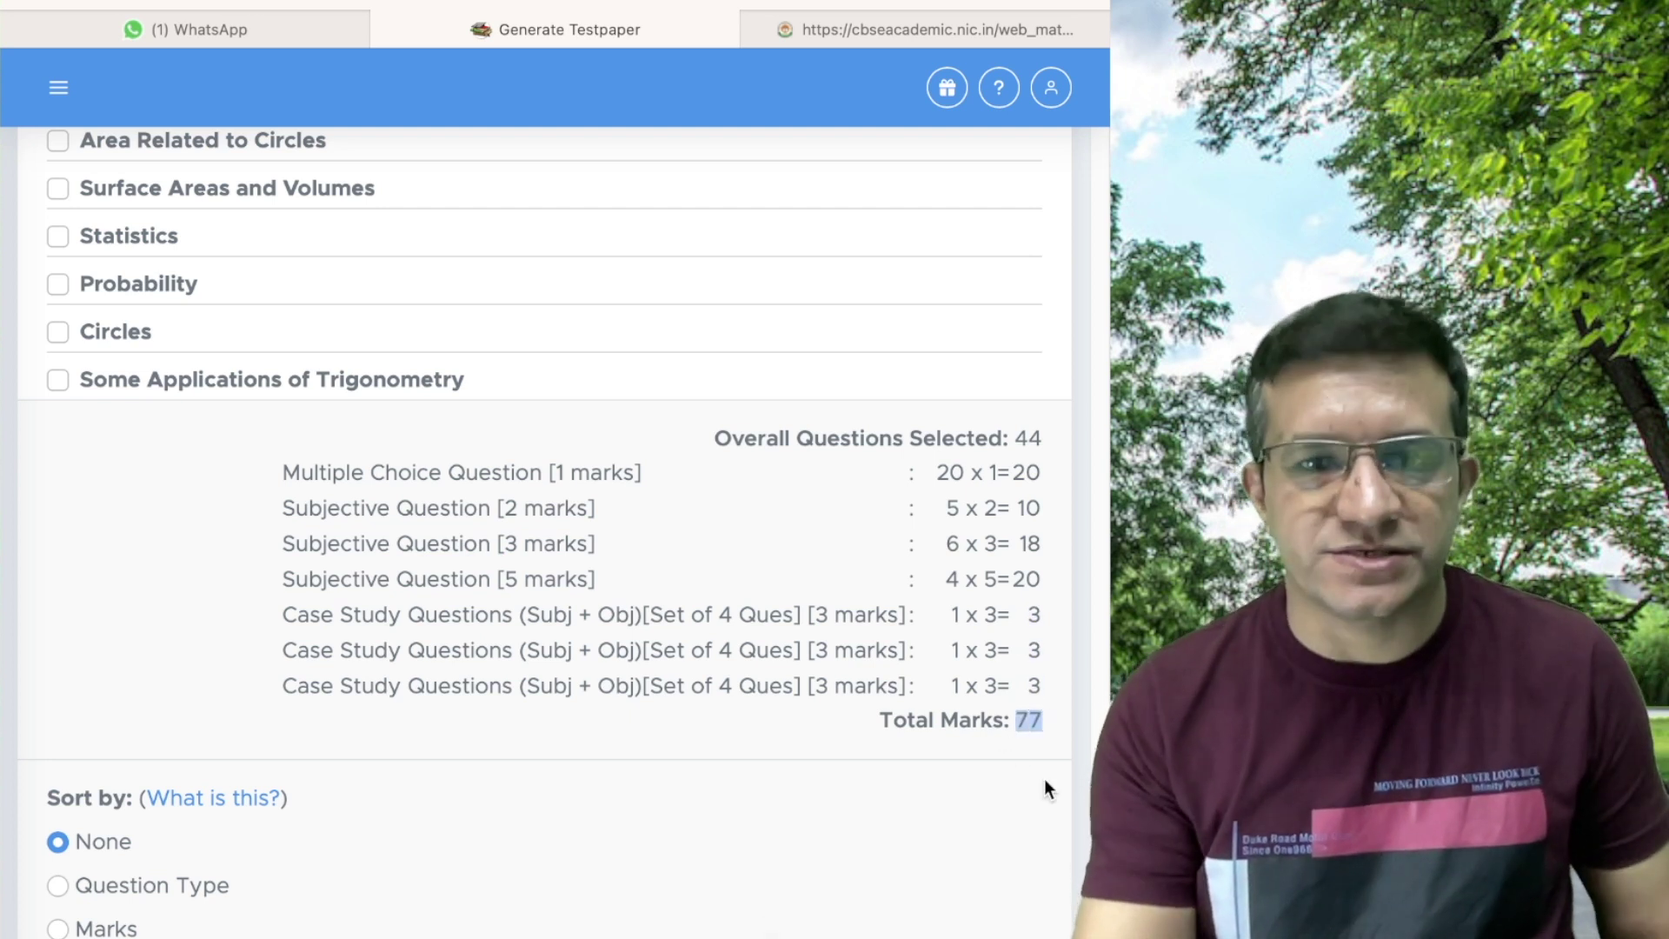
pyautogui.click(458, 765)
pyautogui.scroll(-4, 476, 753)
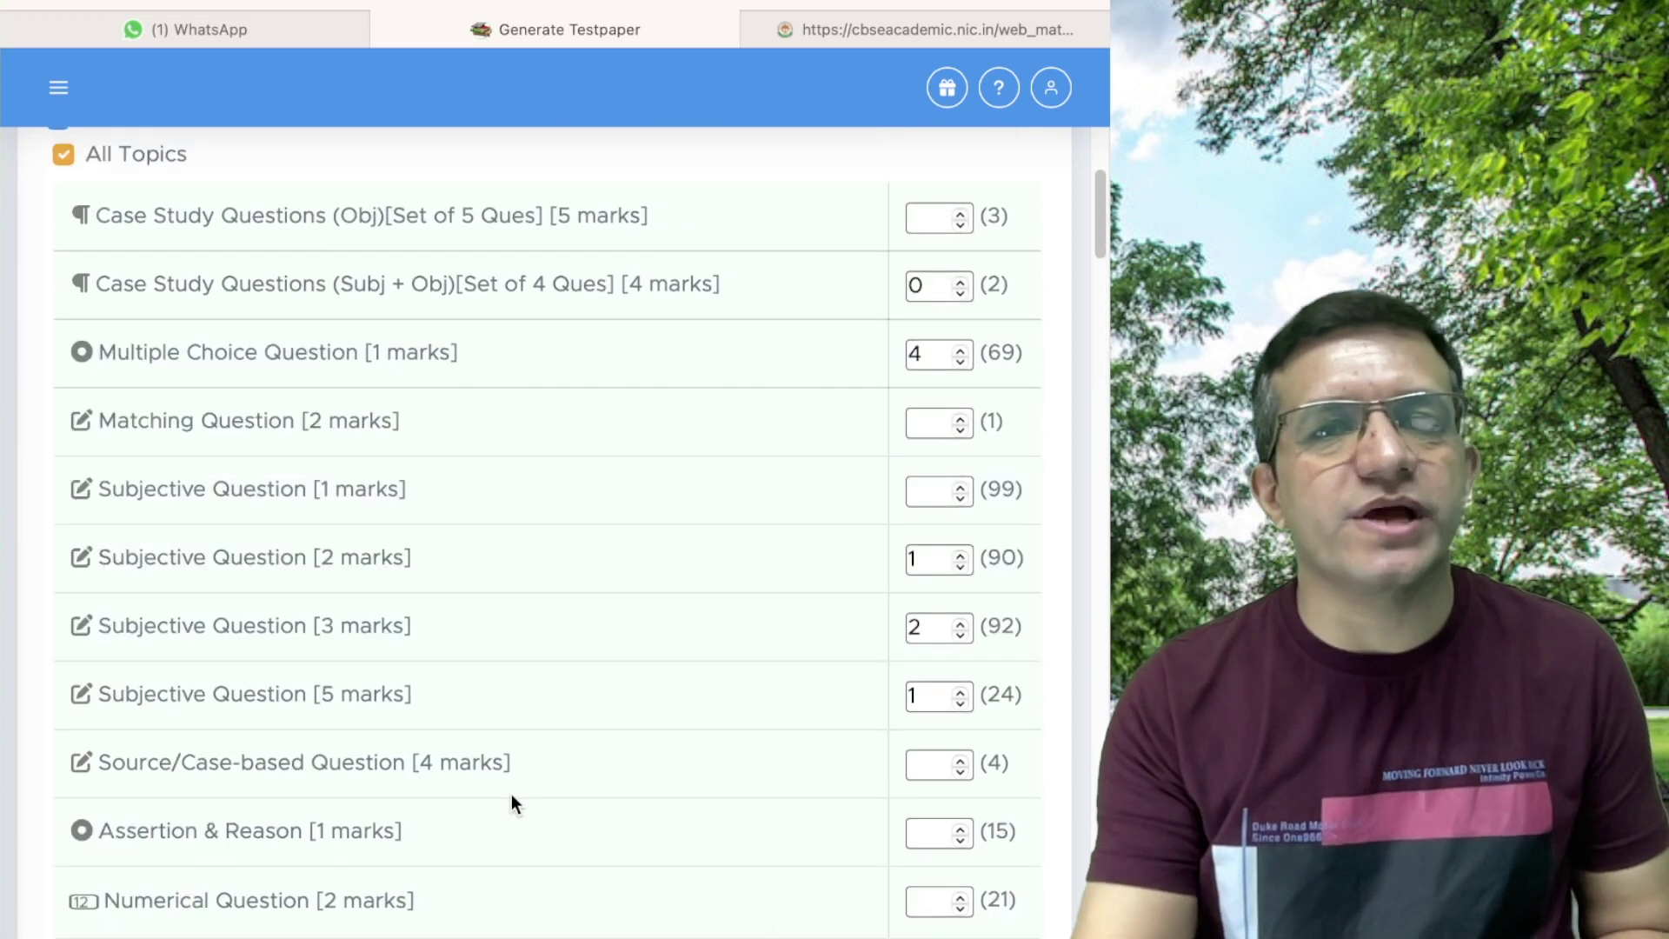
pyautogui.scroll(5, 511, 794)
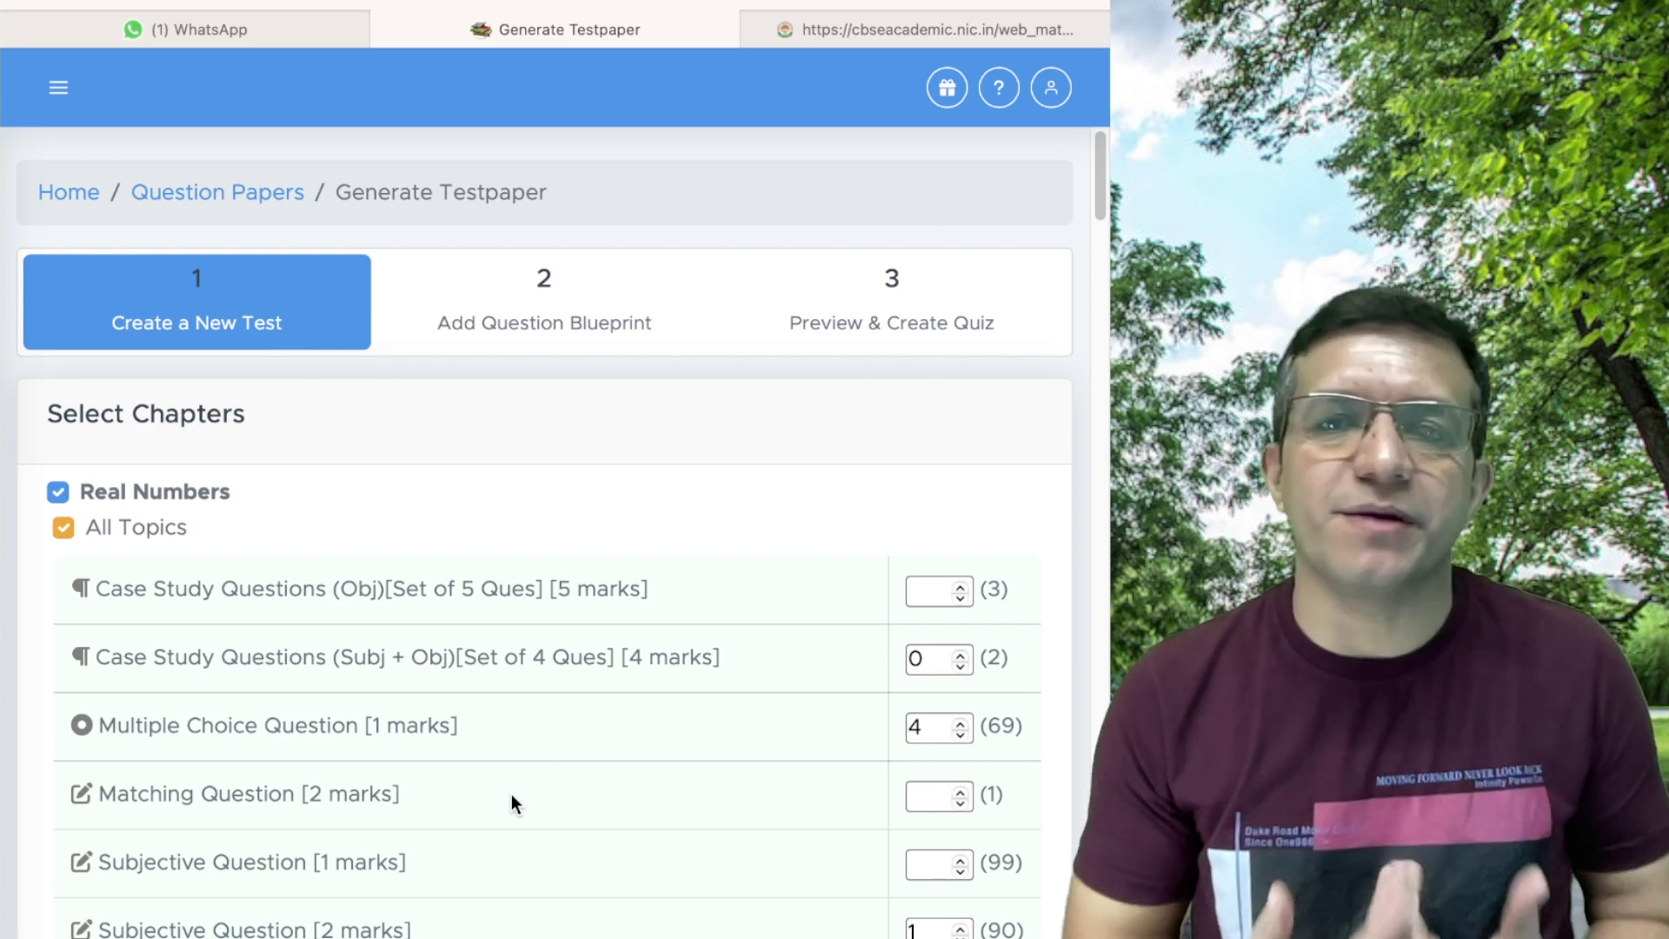
pyautogui.scroll(-20, 511, 794)
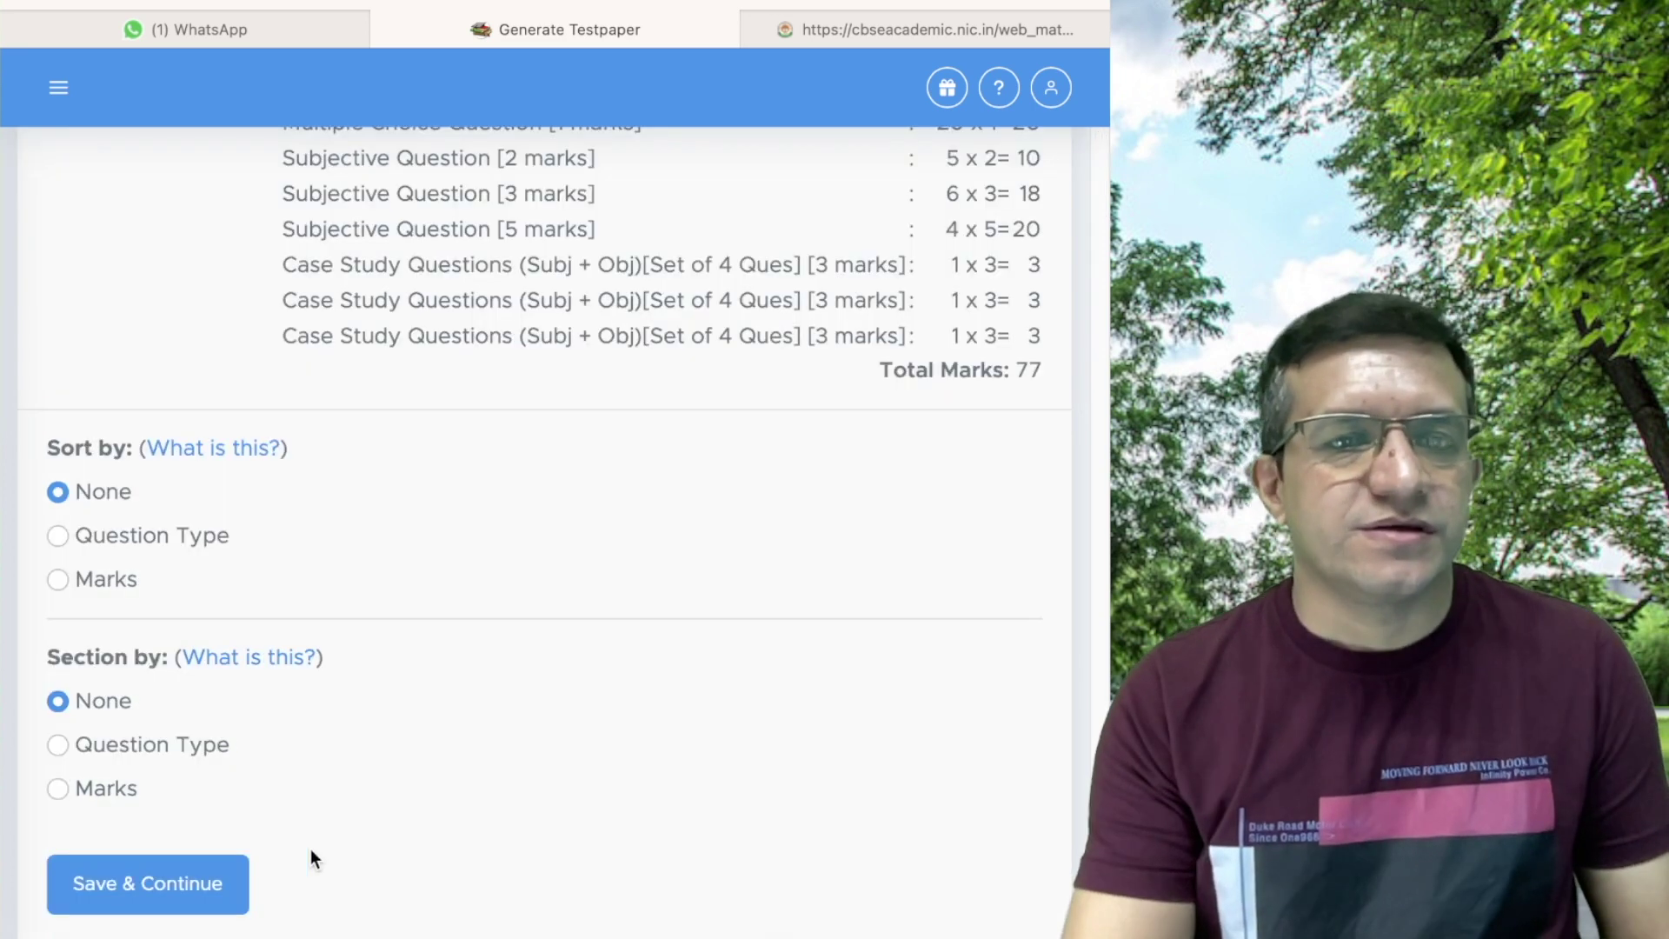
pyautogui.click(178, 891)
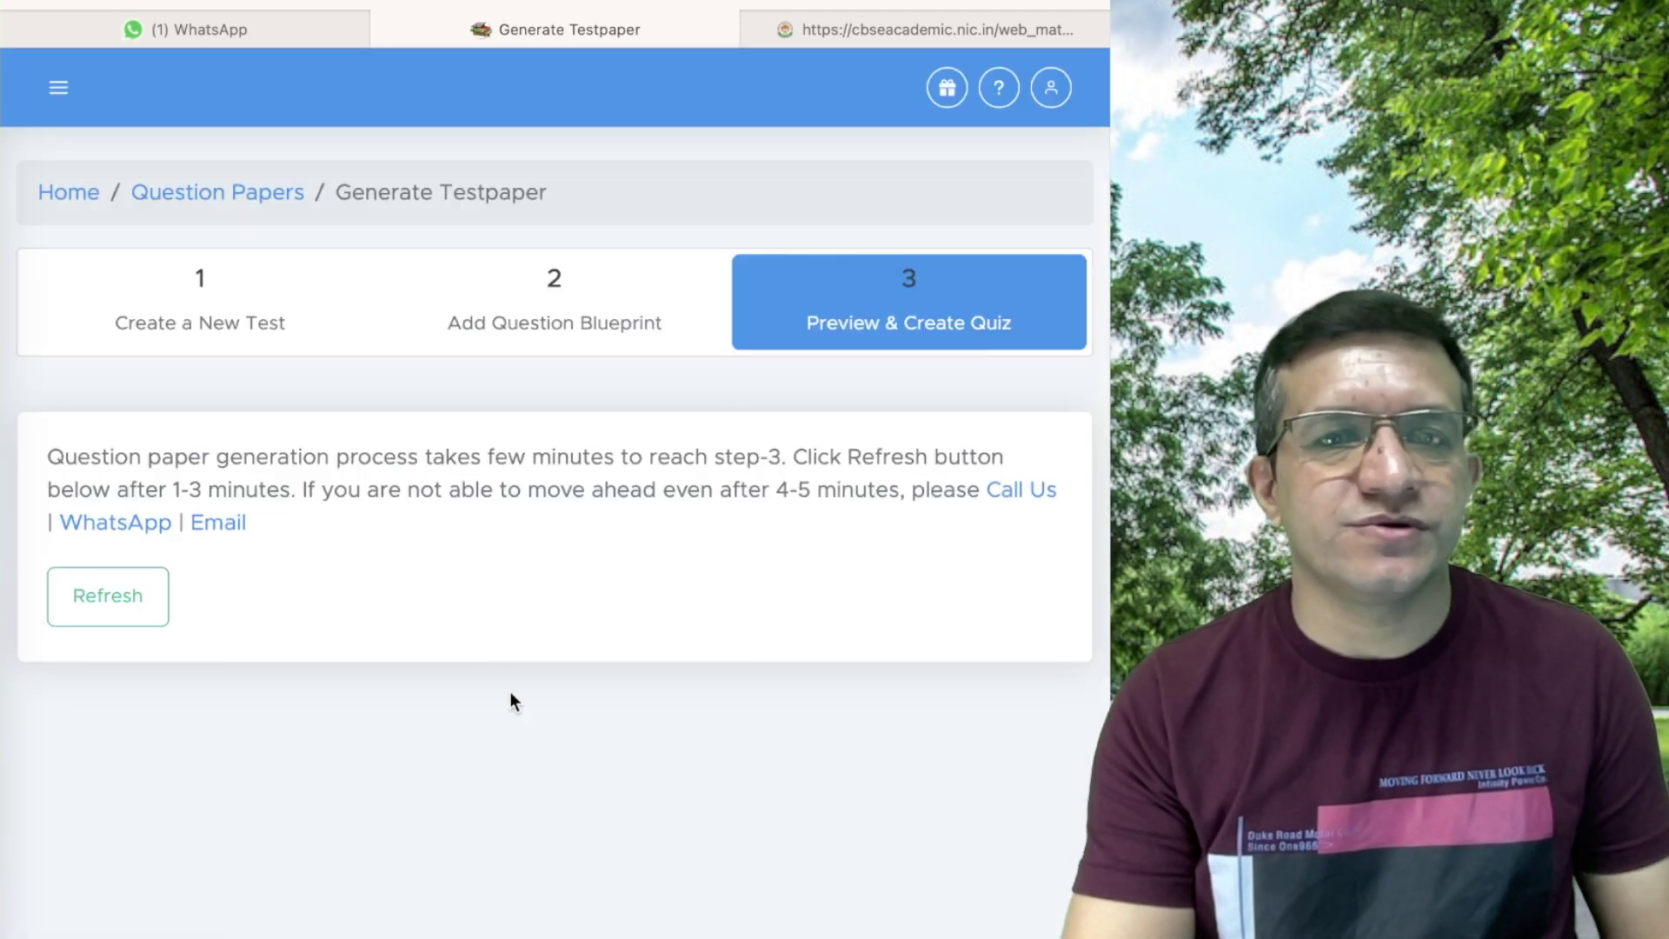
pyautogui.click(105, 601)
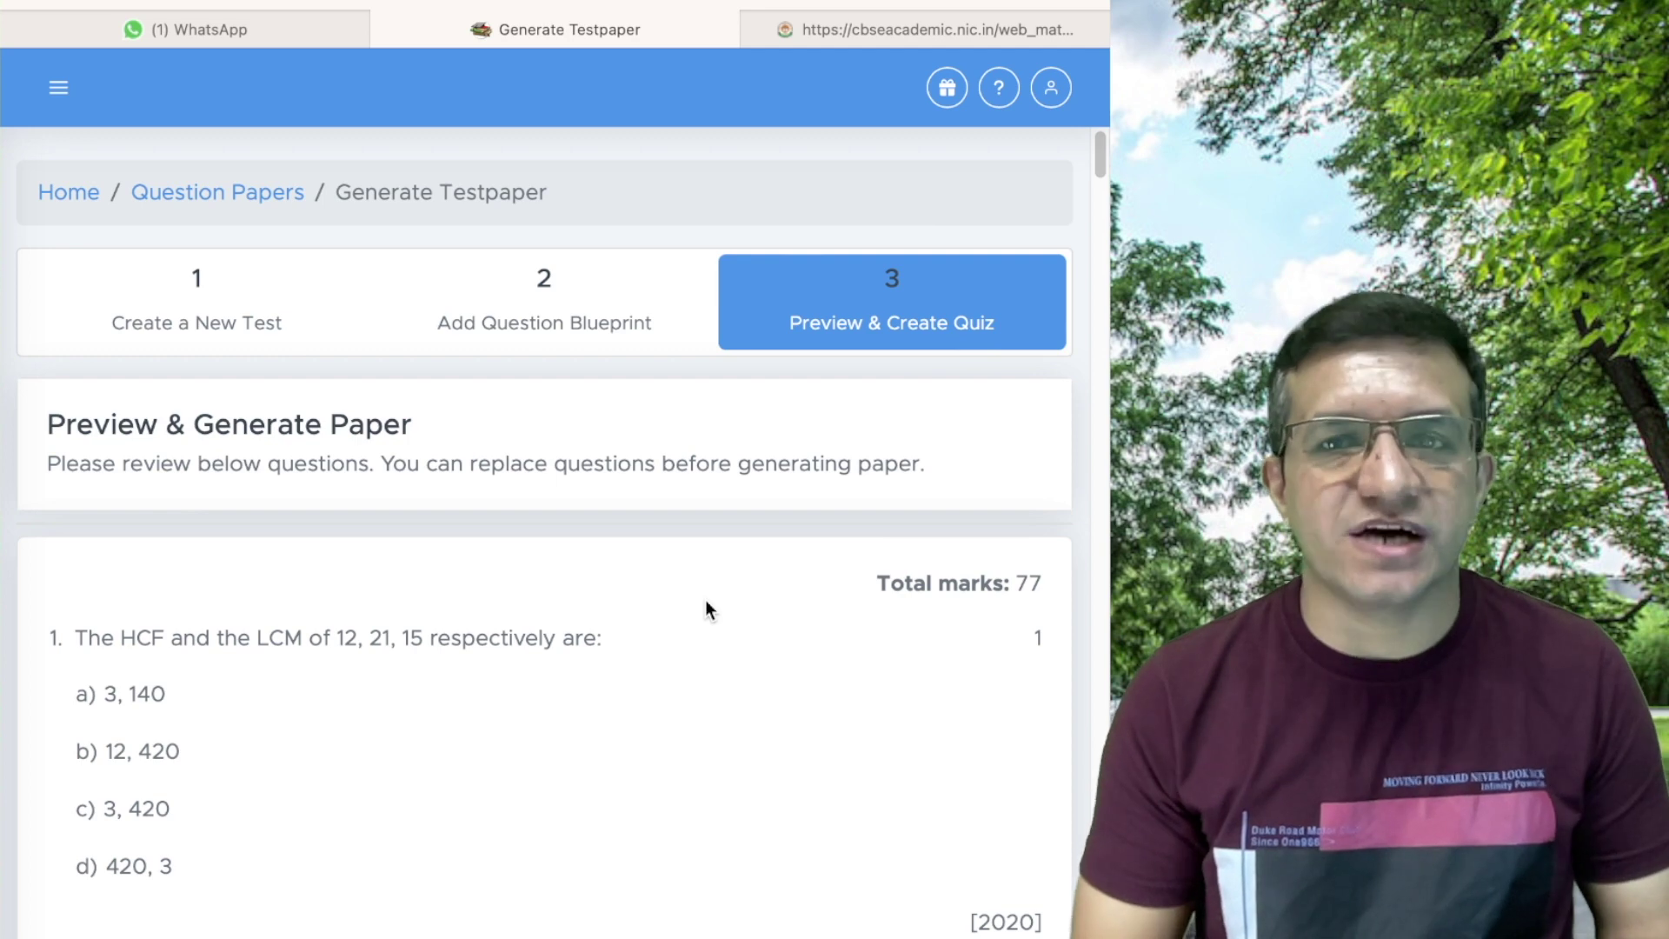
pyautogui.scroll(-20, 700, 613)
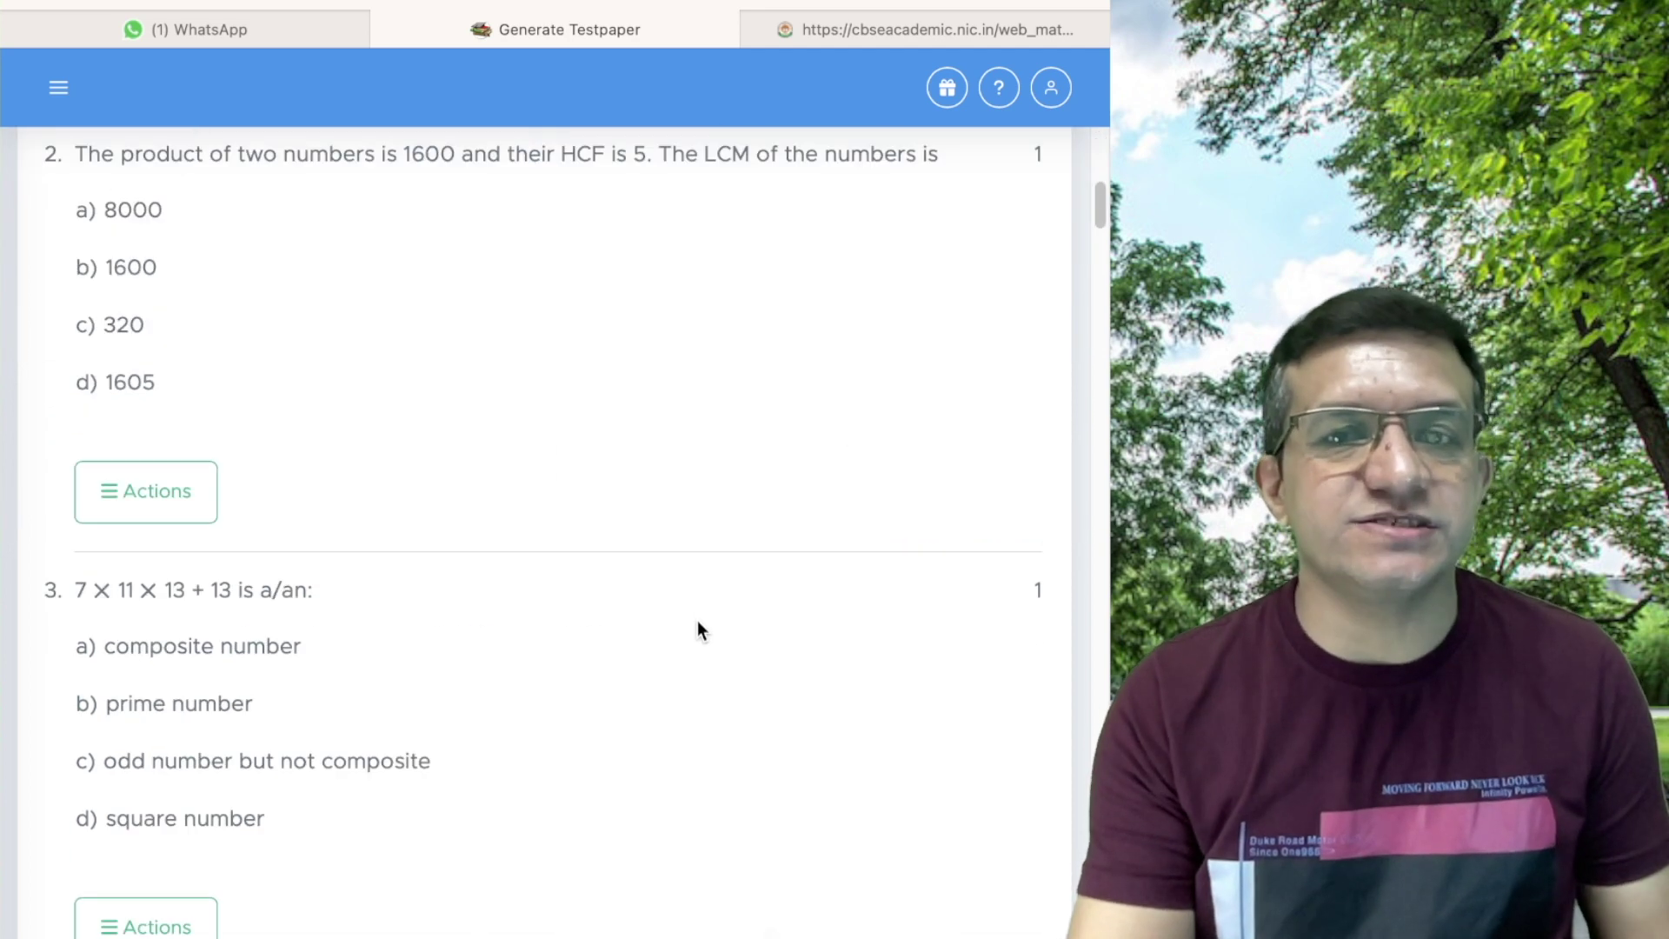
pyautogui.scroll(-20, 675, 644)
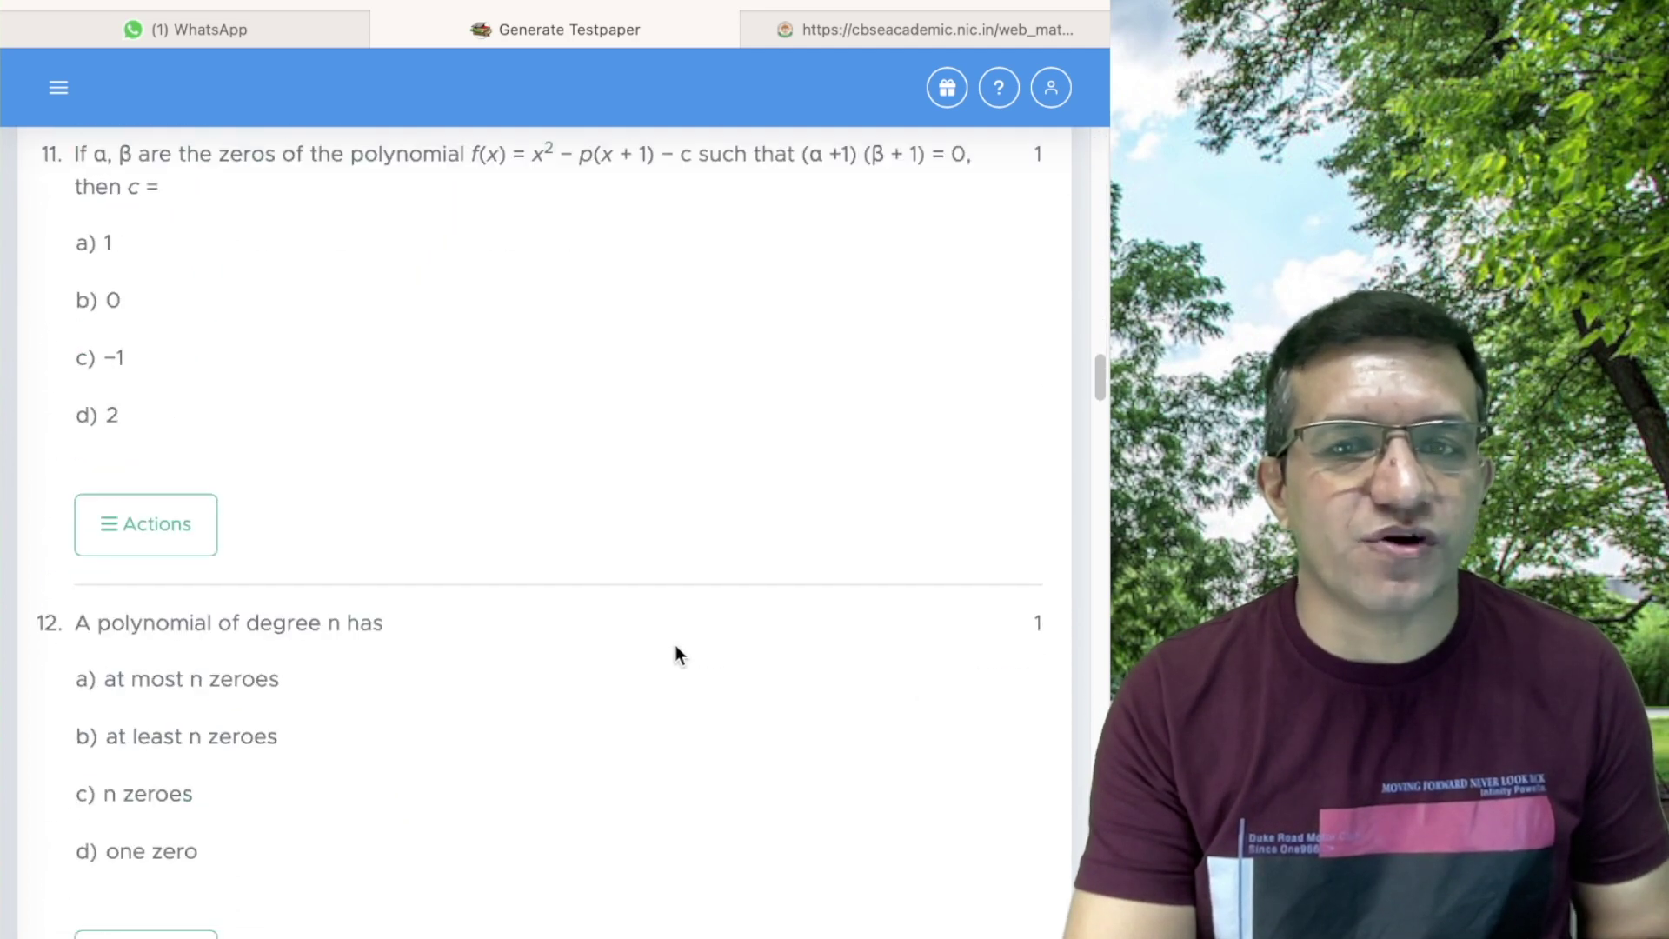
pyautogui.scroll(-20, 673, 651)
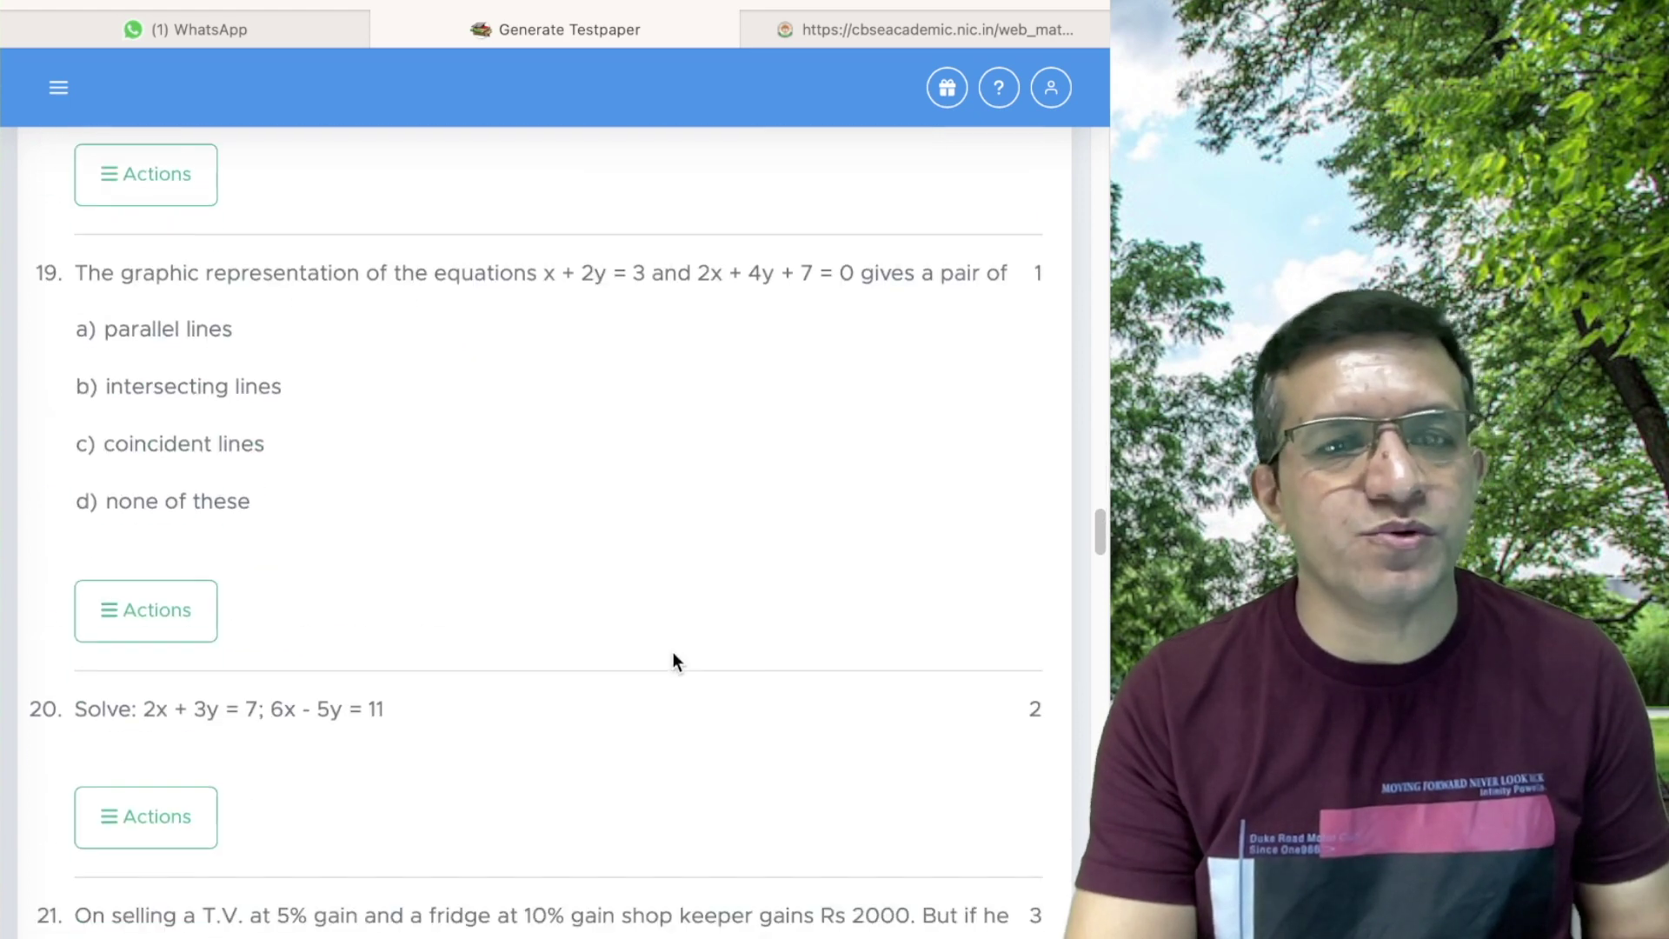
pyautogui.scroll(-20, 669, 663)
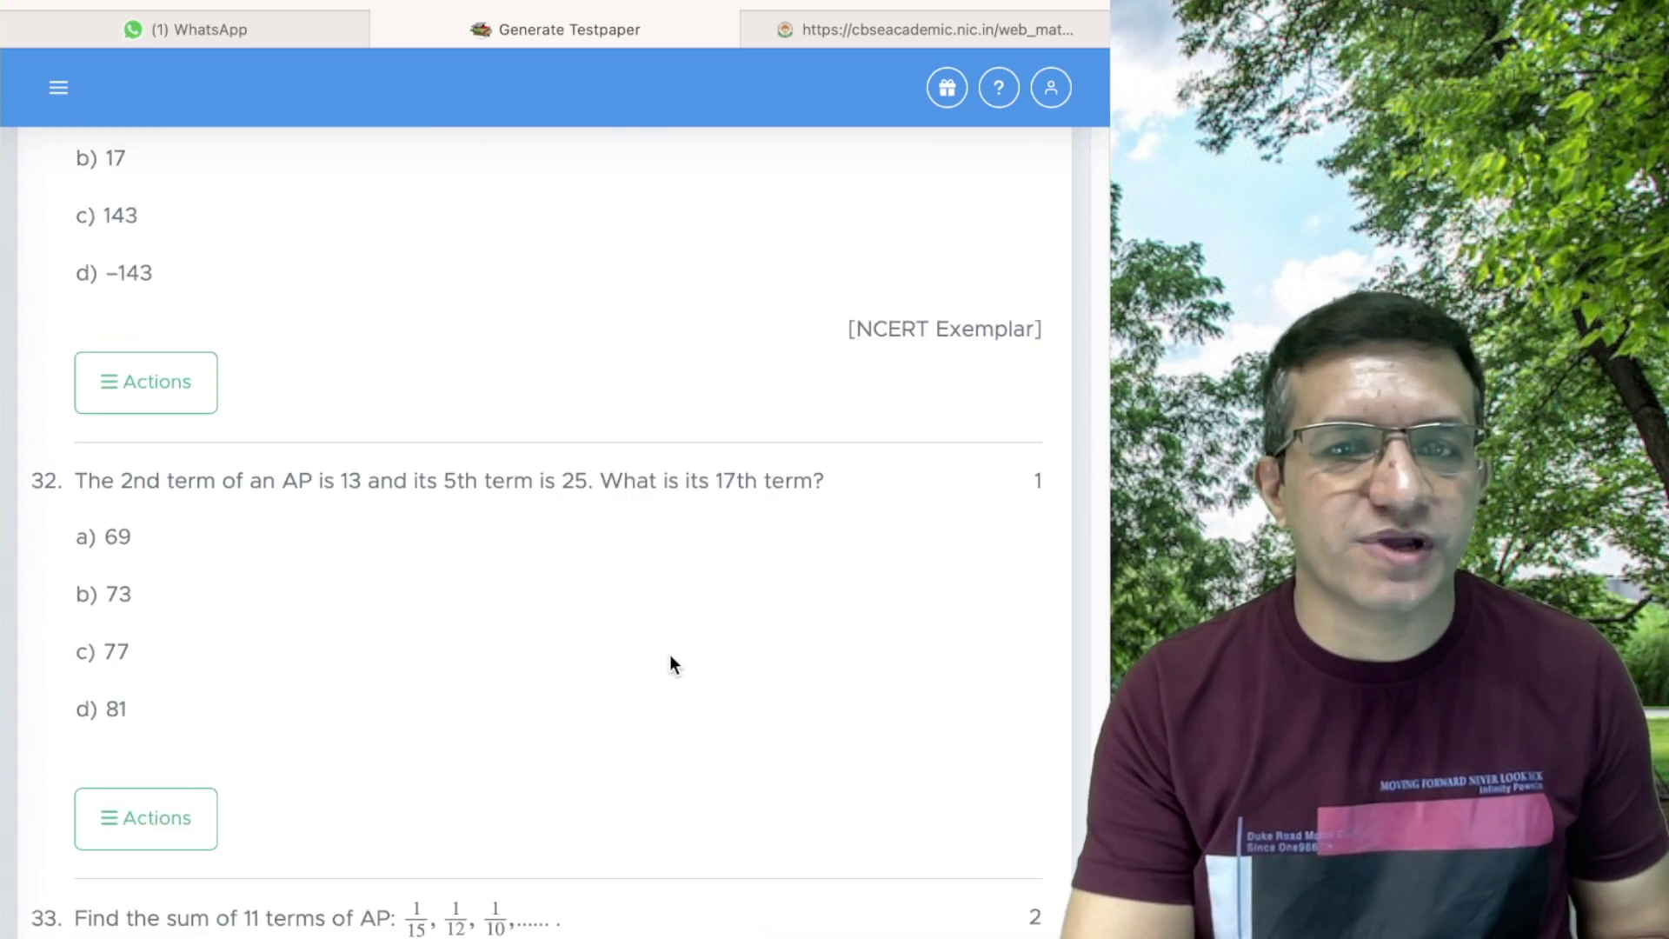
pyautogui.scroll(-7, 670, 663)
pyautogui.scroll(7, 669, 666)
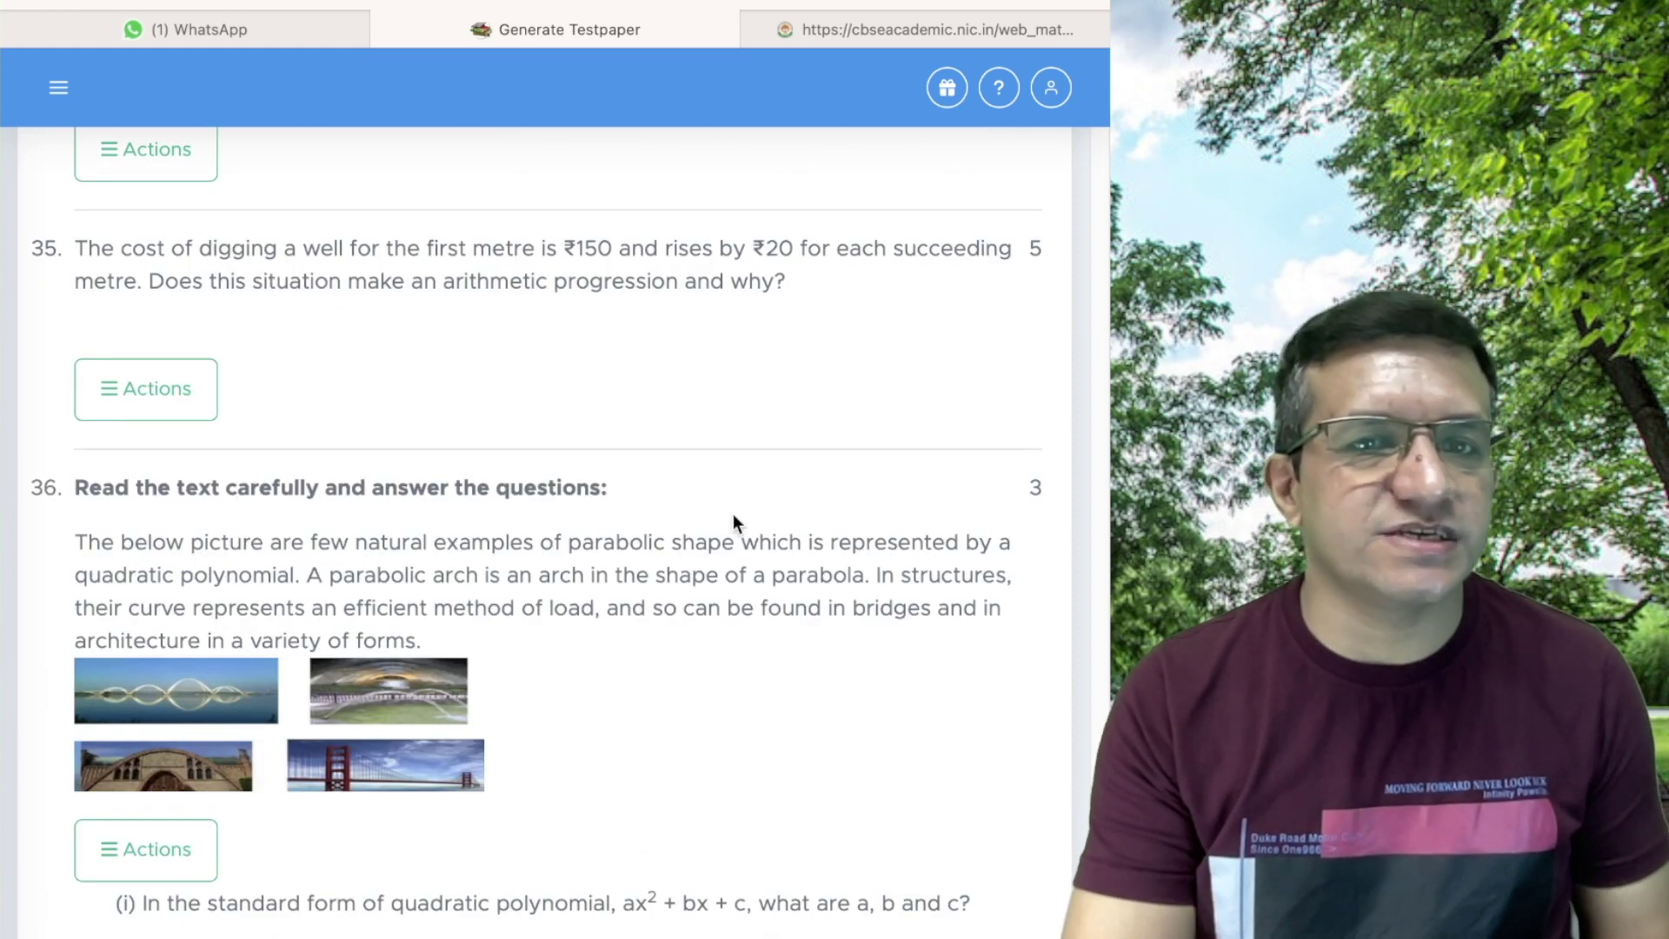
pyautogui.scroll(-1, 608, 530)
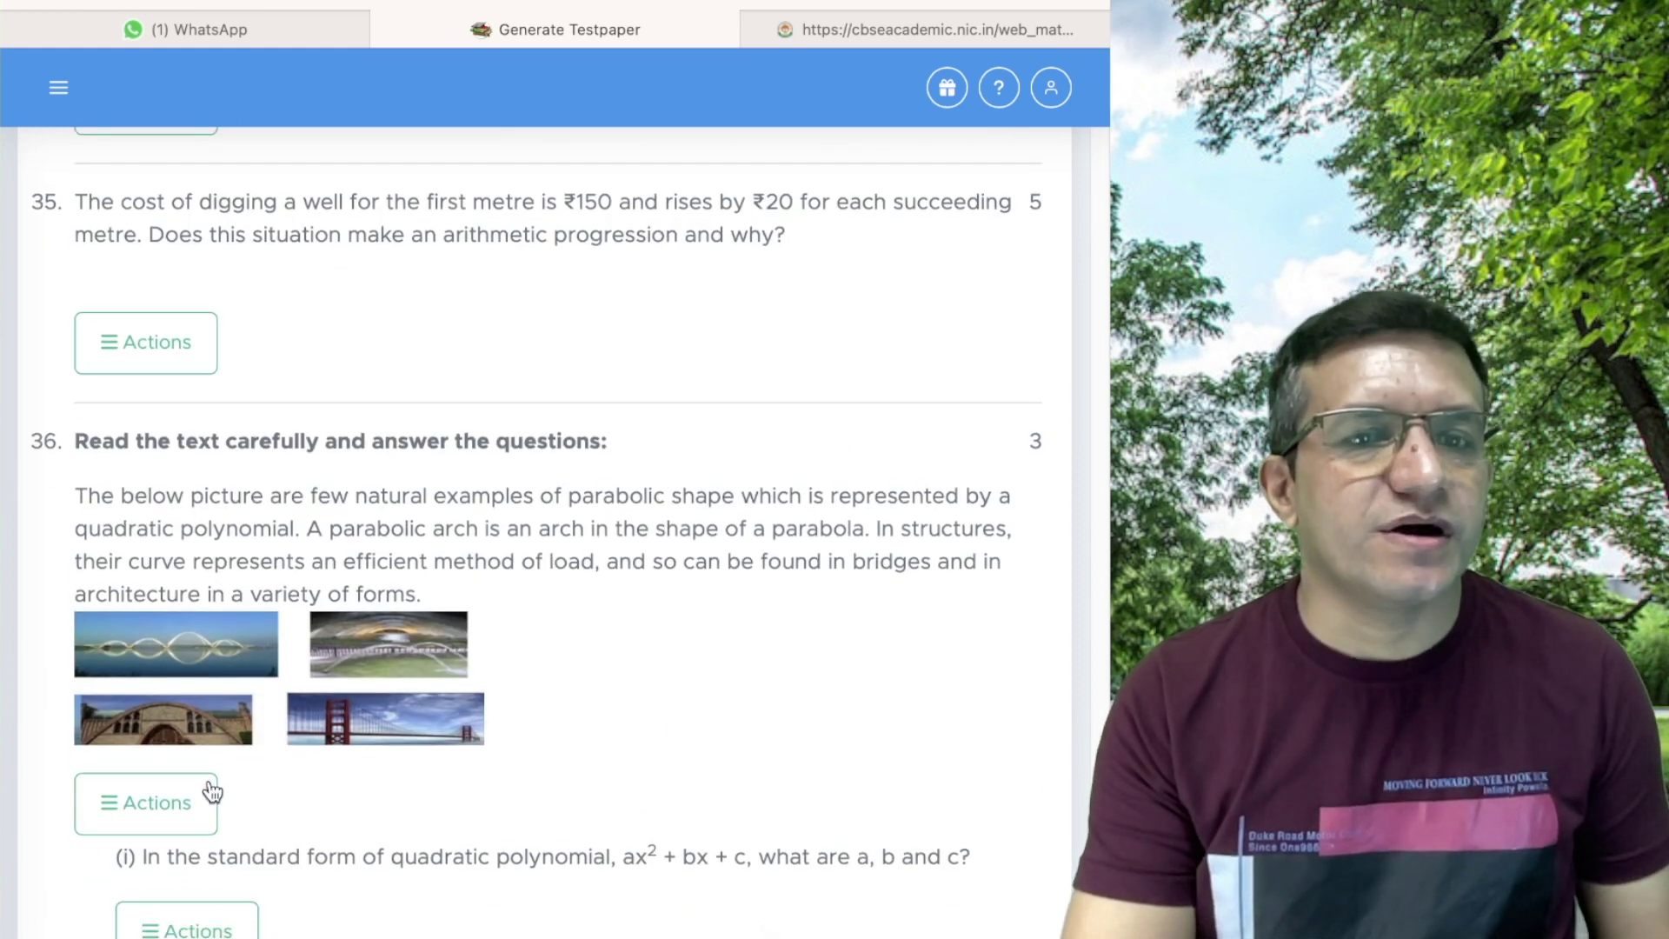
# - Raise question 36, the parabola case study, from 3 to 4 marks
pyautogui.click(162, 801)
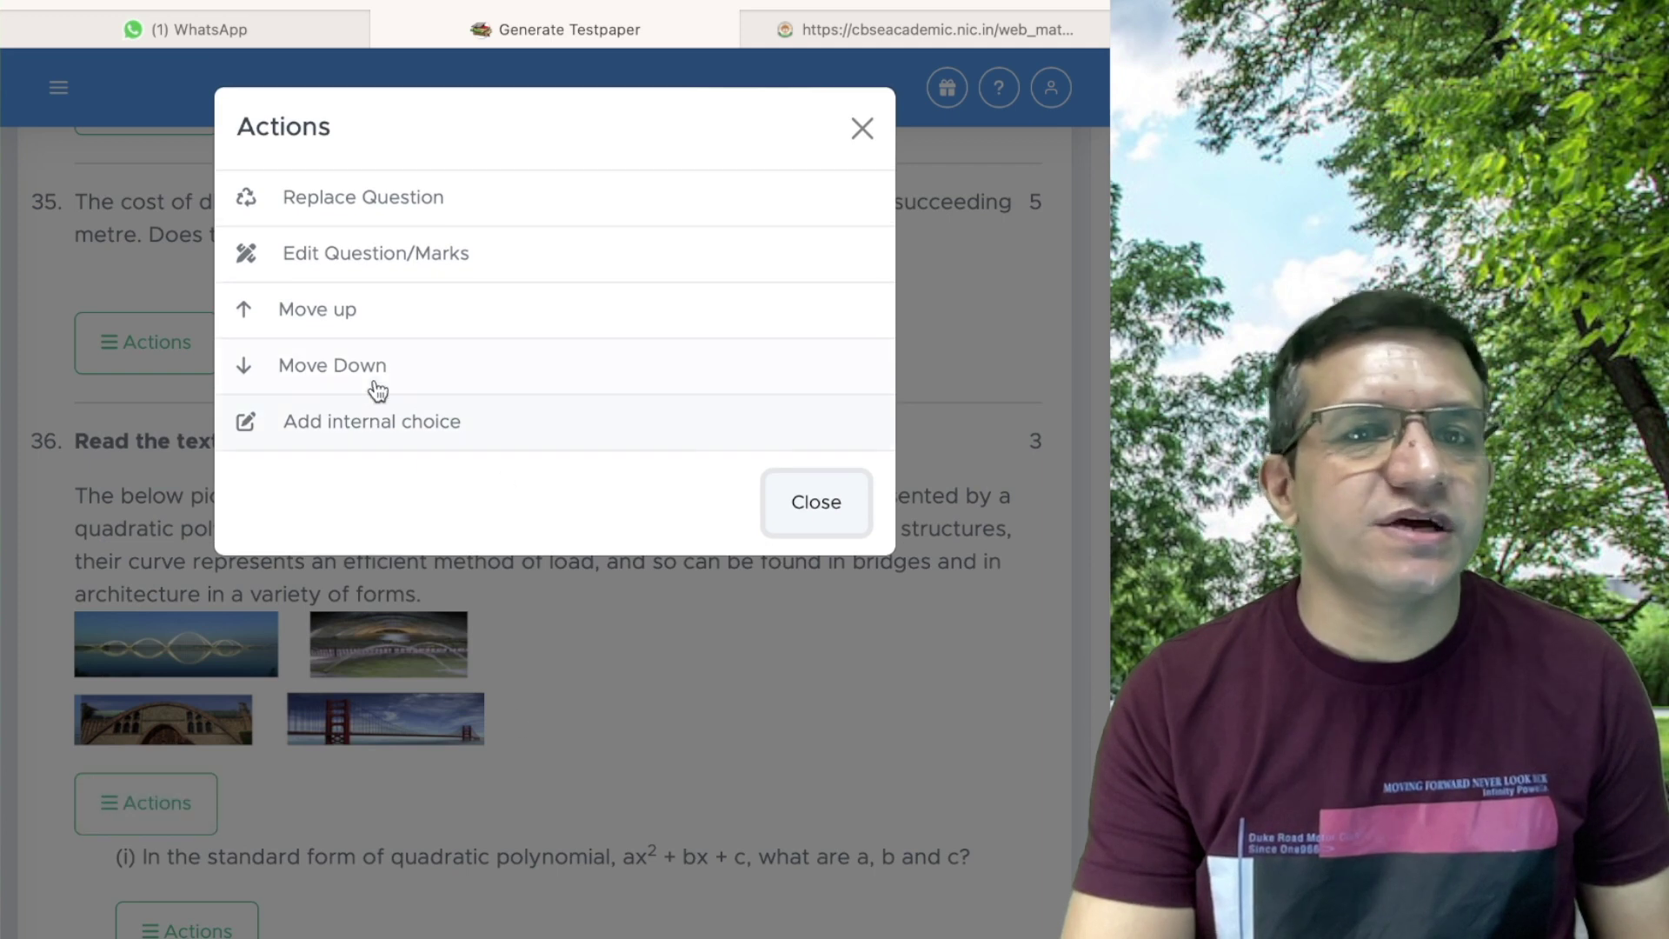
pyautogui.click(369, 258)
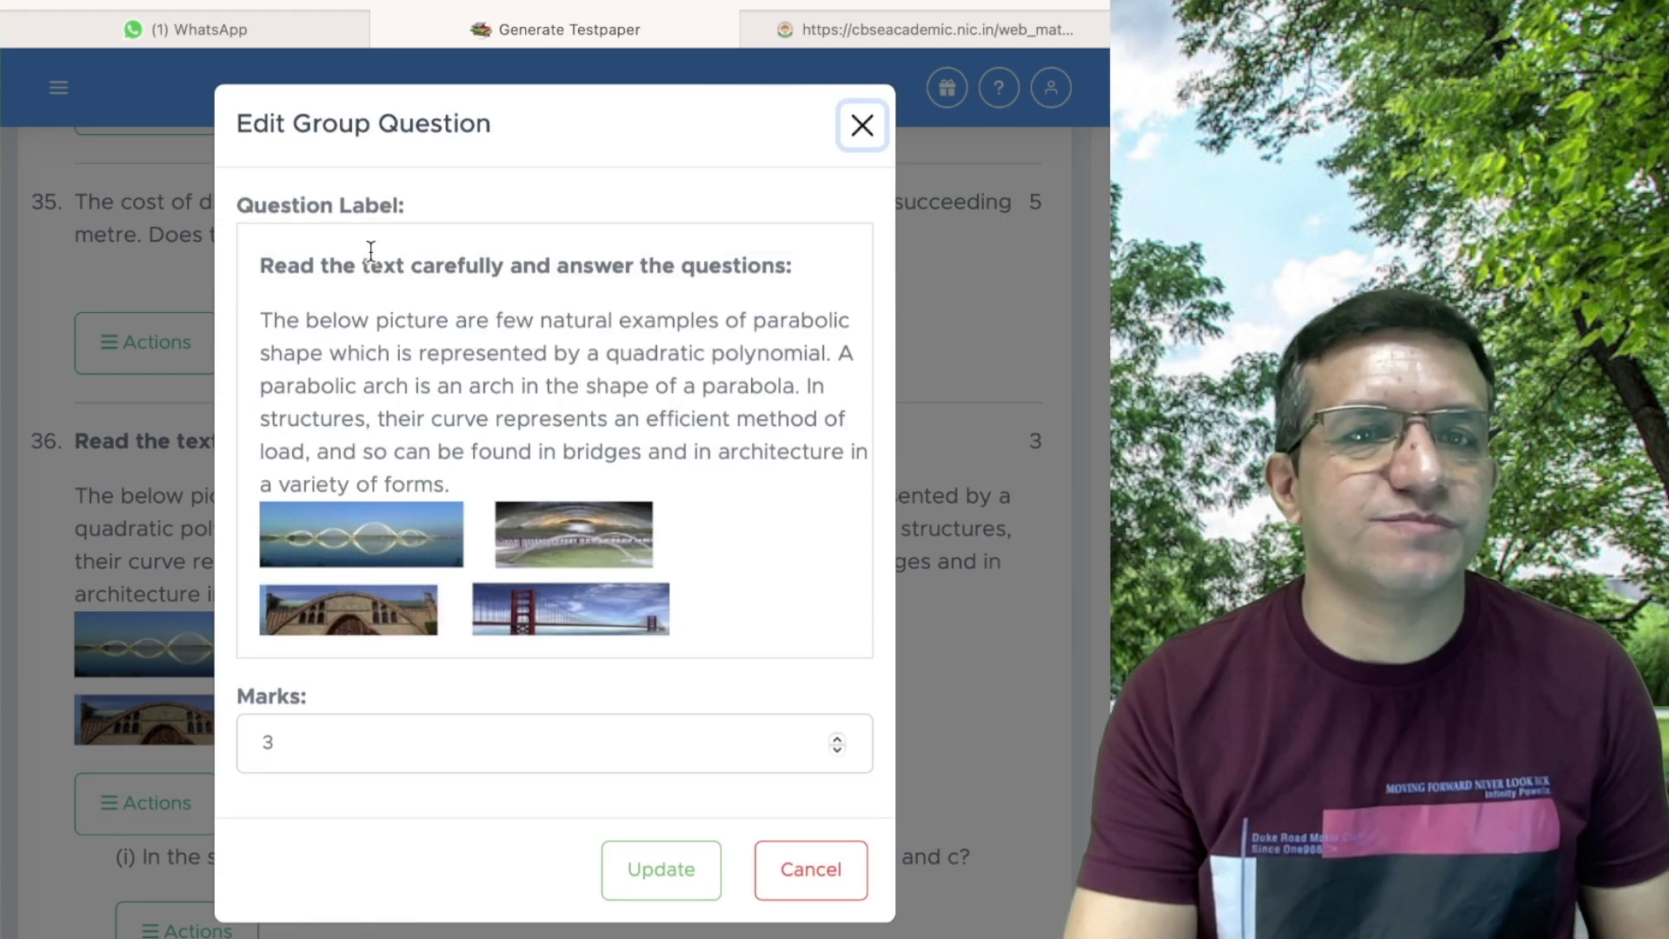
pyautogui.click(293, 771)
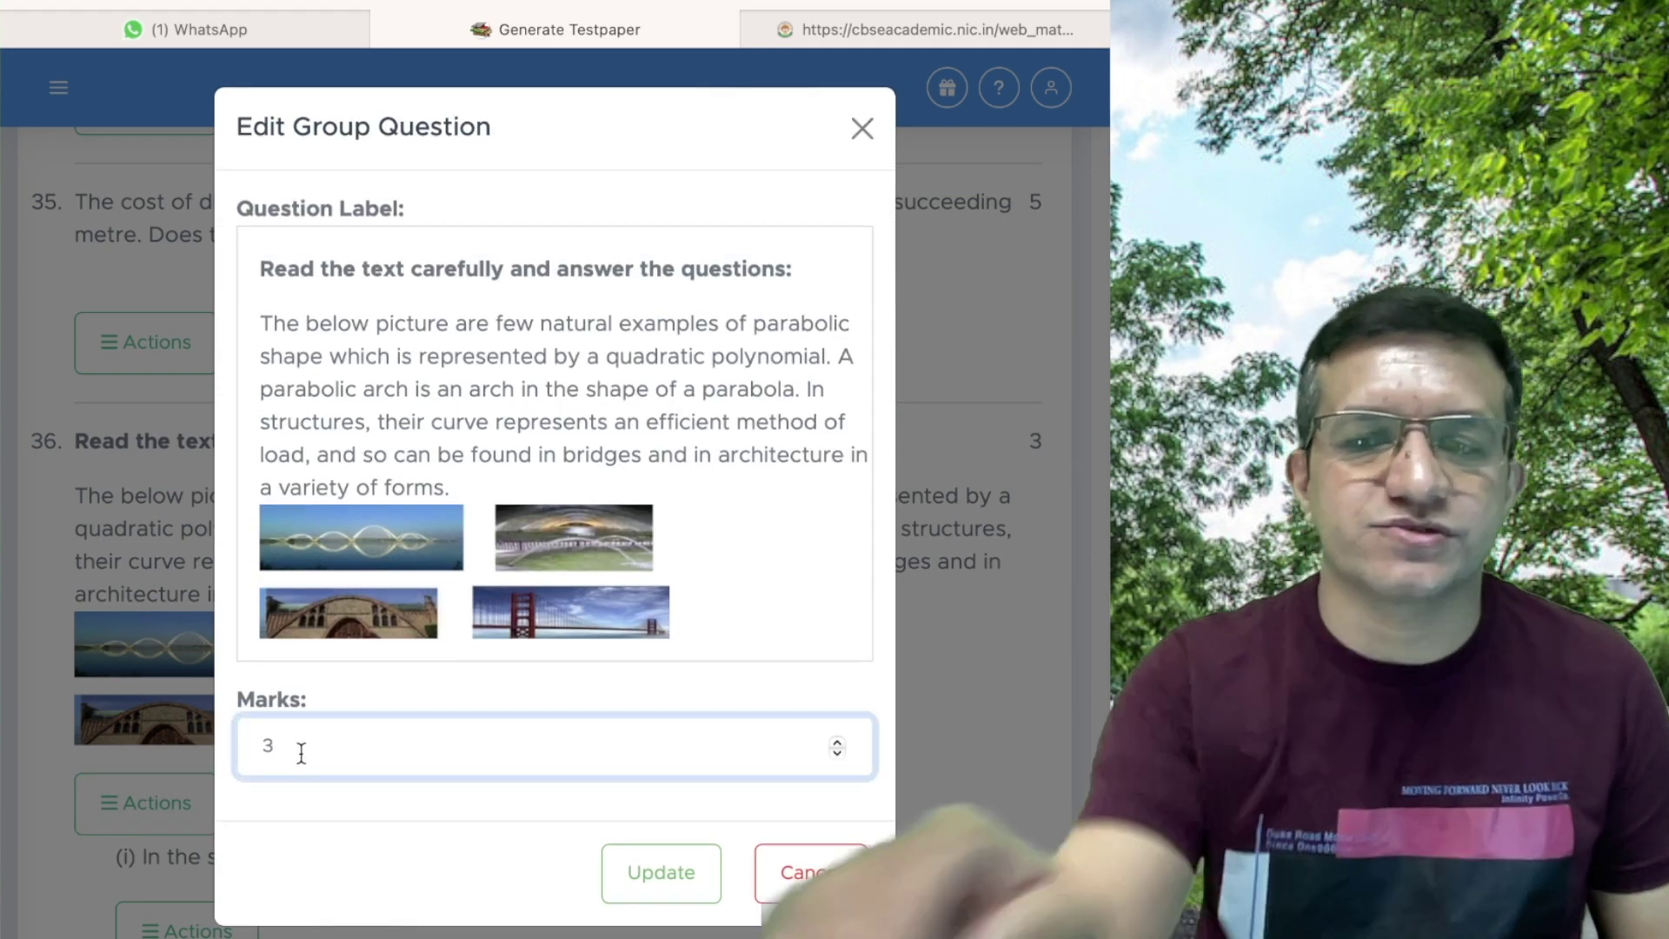
pyautogui.press('BackSpace')
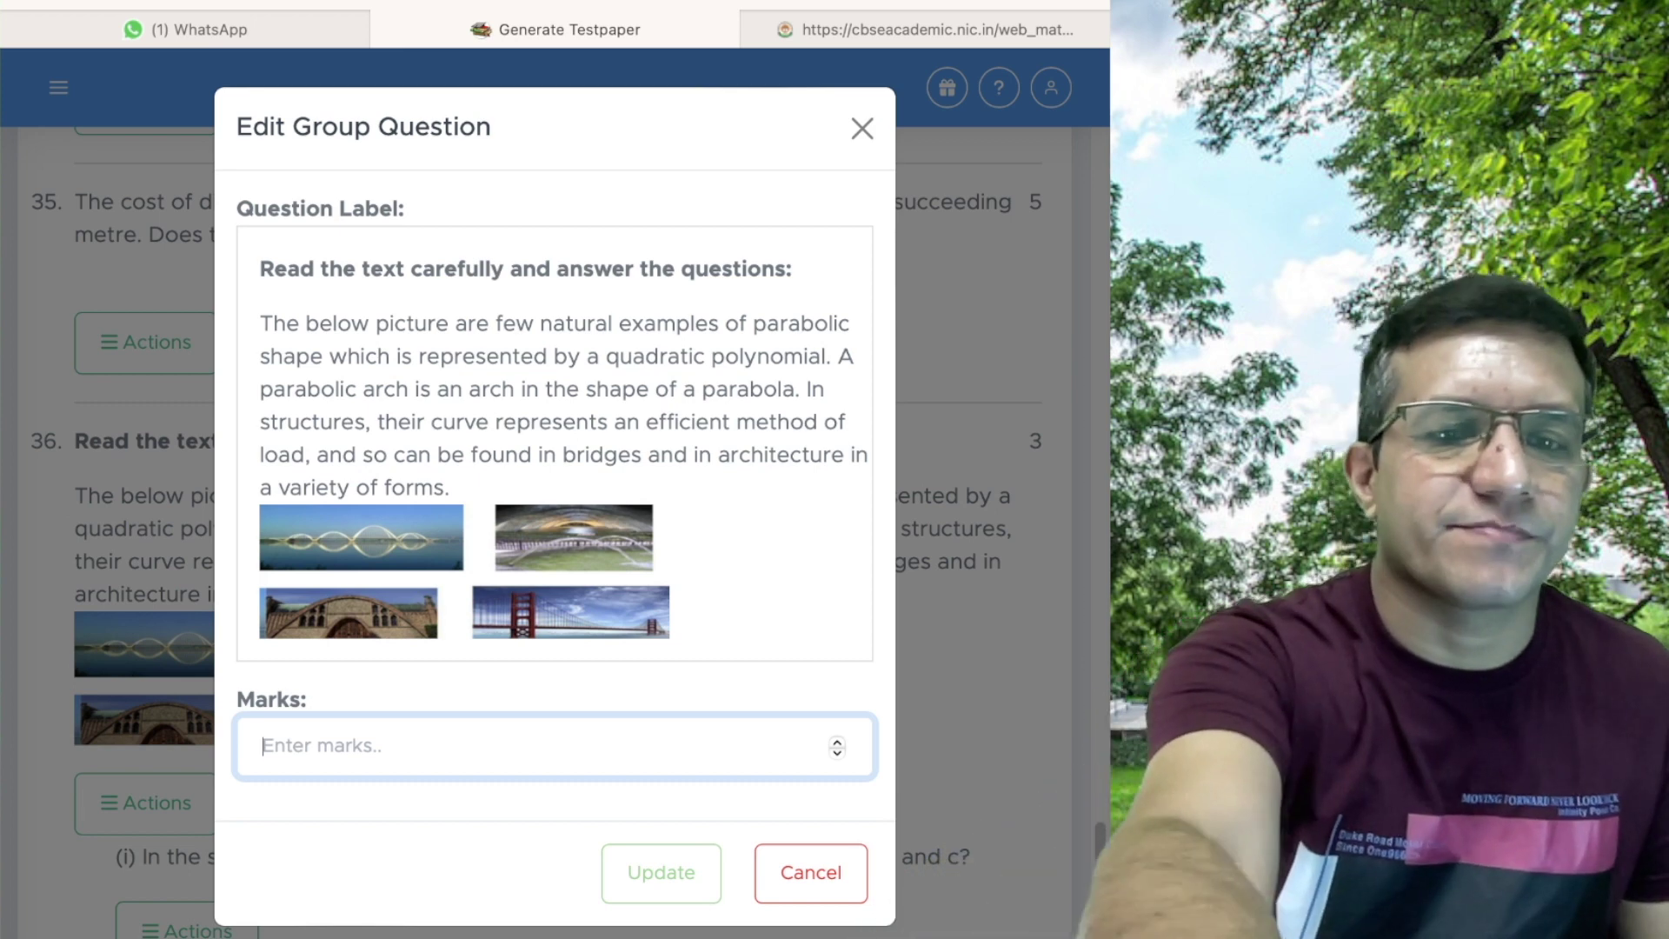
pyautogui.write('4')
pyautogui.click(650, 869)
pyautogui.scroll(-10, 560, 710)
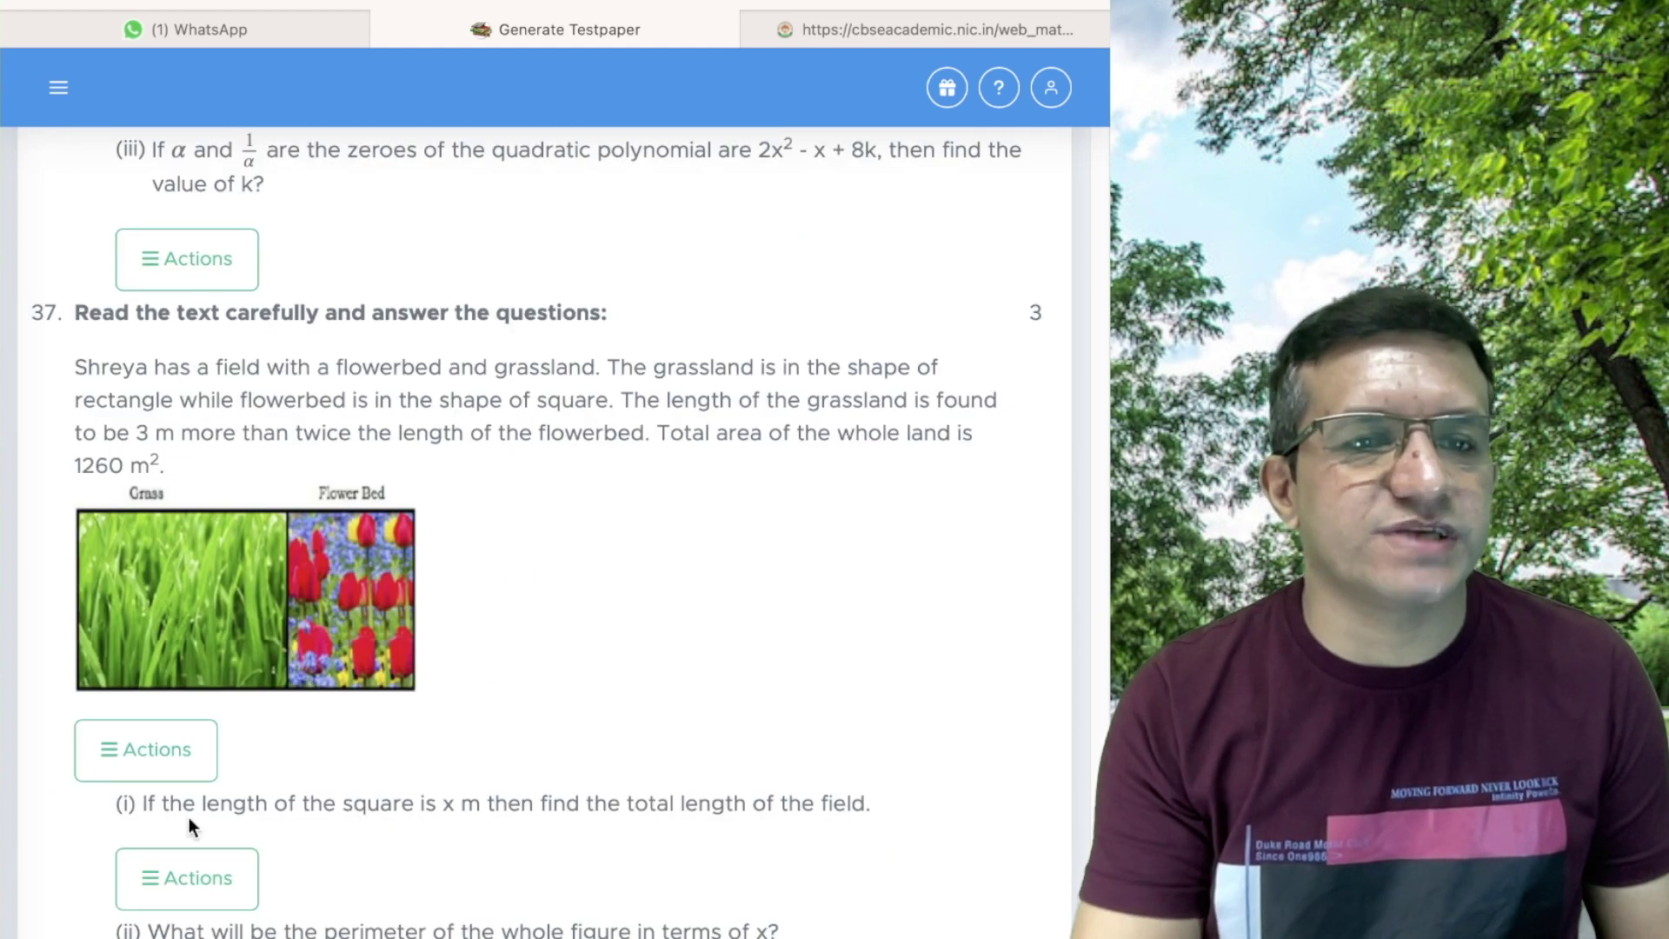
# - Raise question 37, the flowerbed case study, from 3 to 4 marks
pyautogui.click(134, 754)
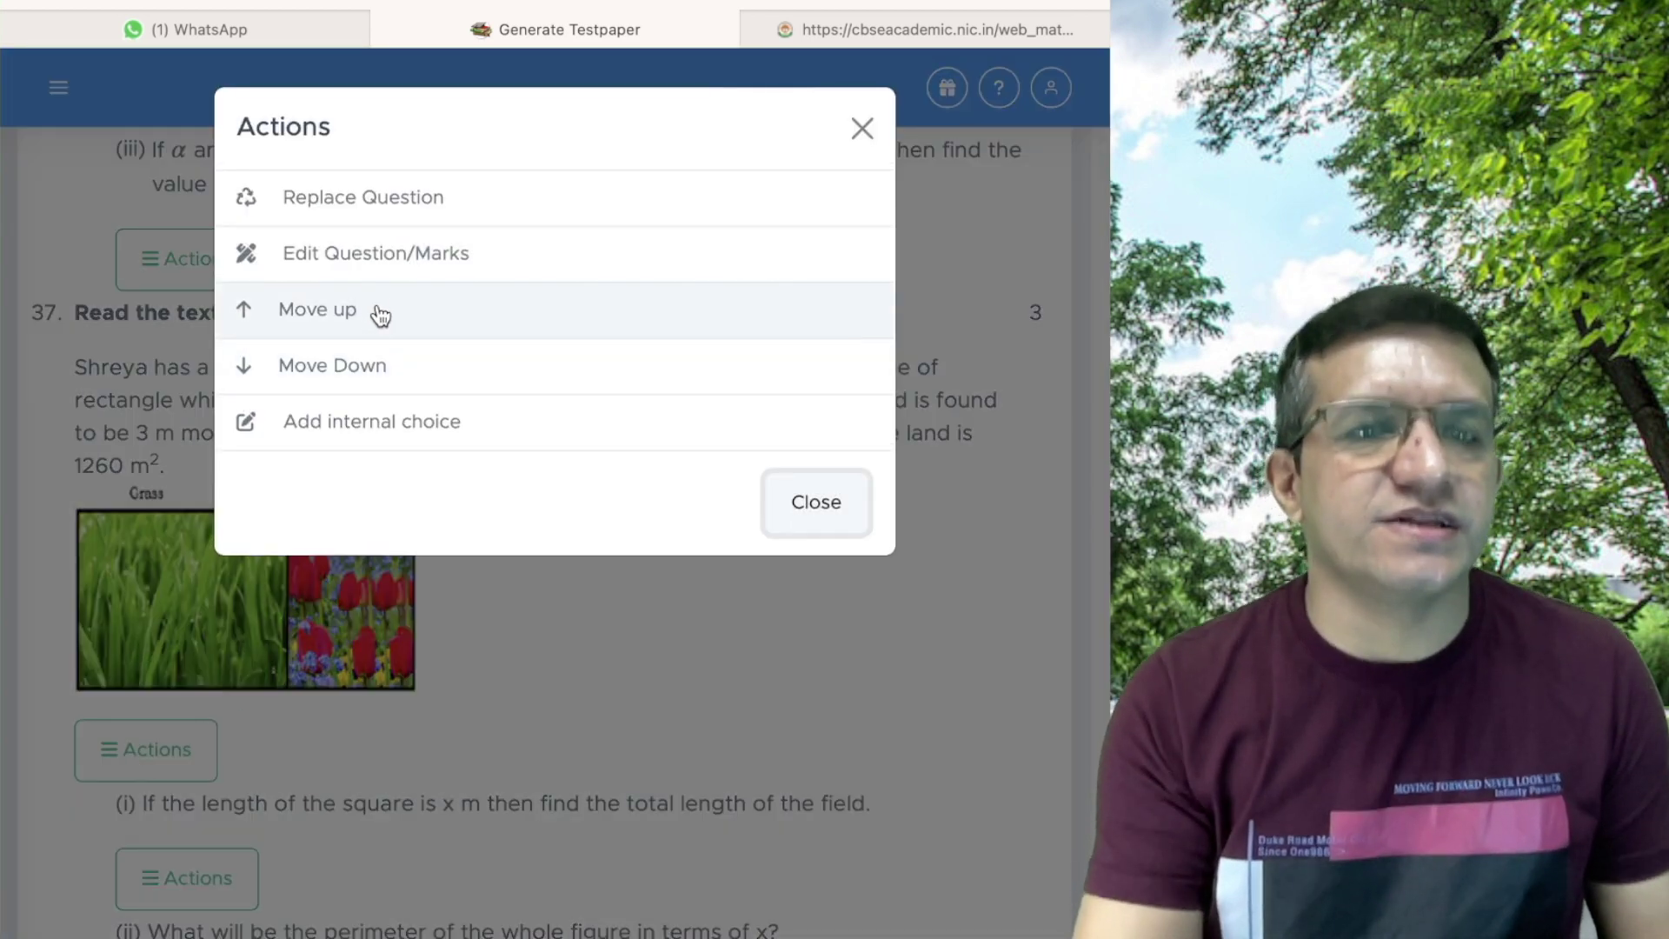
pyautogui.click(372, 259)
pyautogui.click(350, 790)
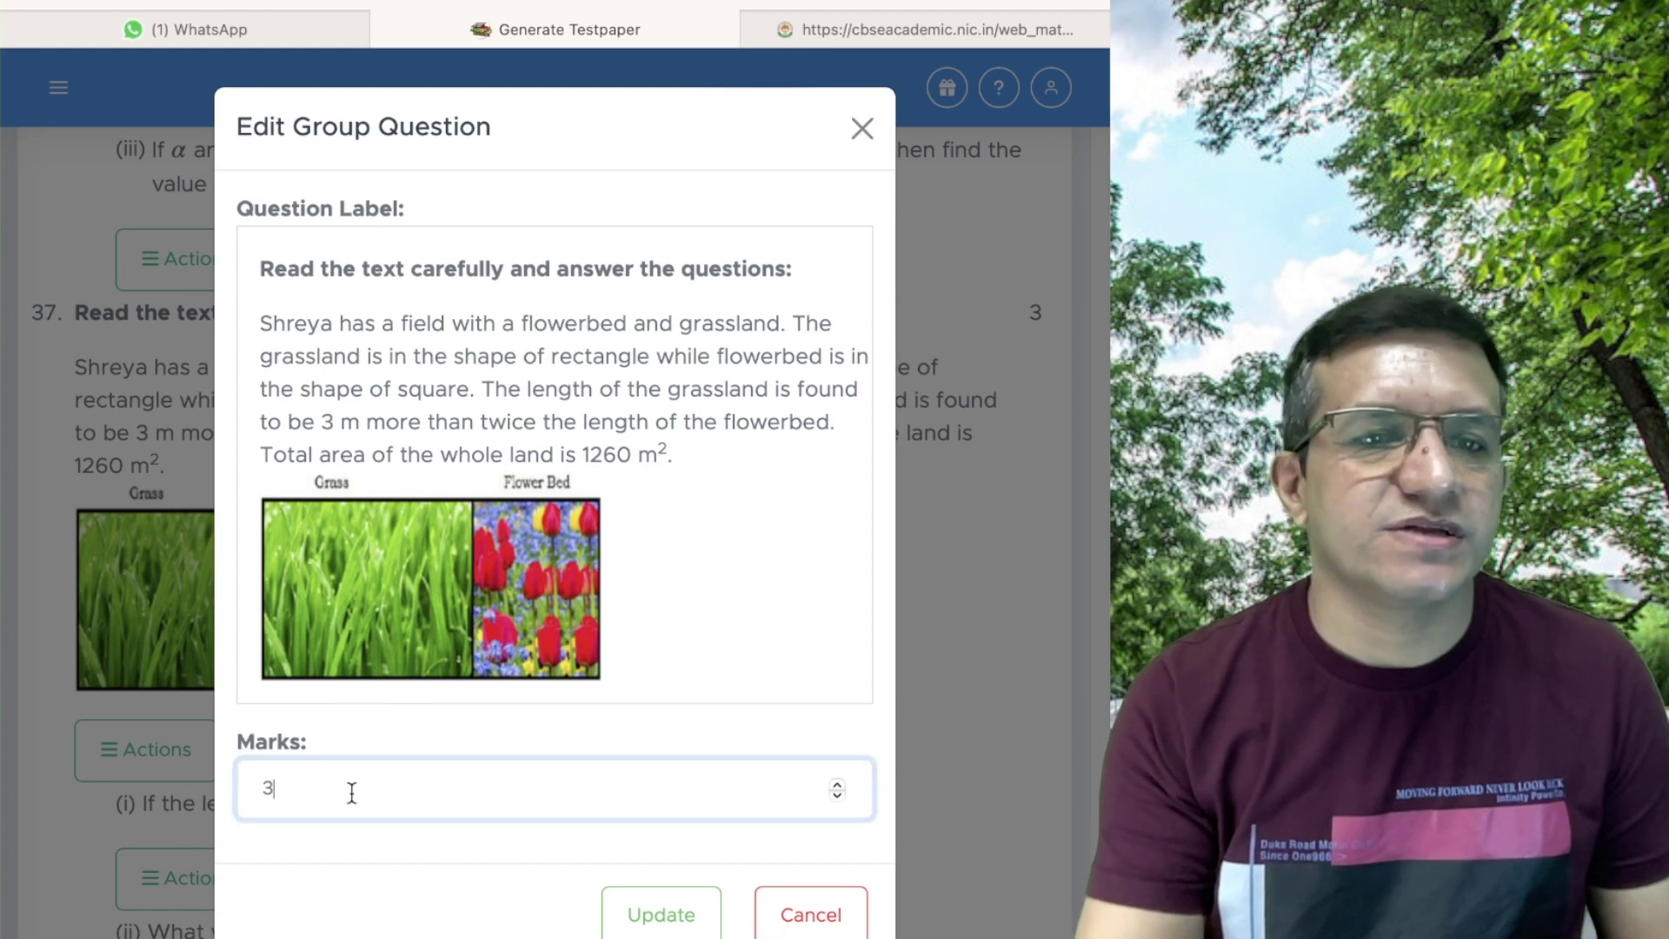
pyautogui.press('BackSpace')
pyautogui.write('4')
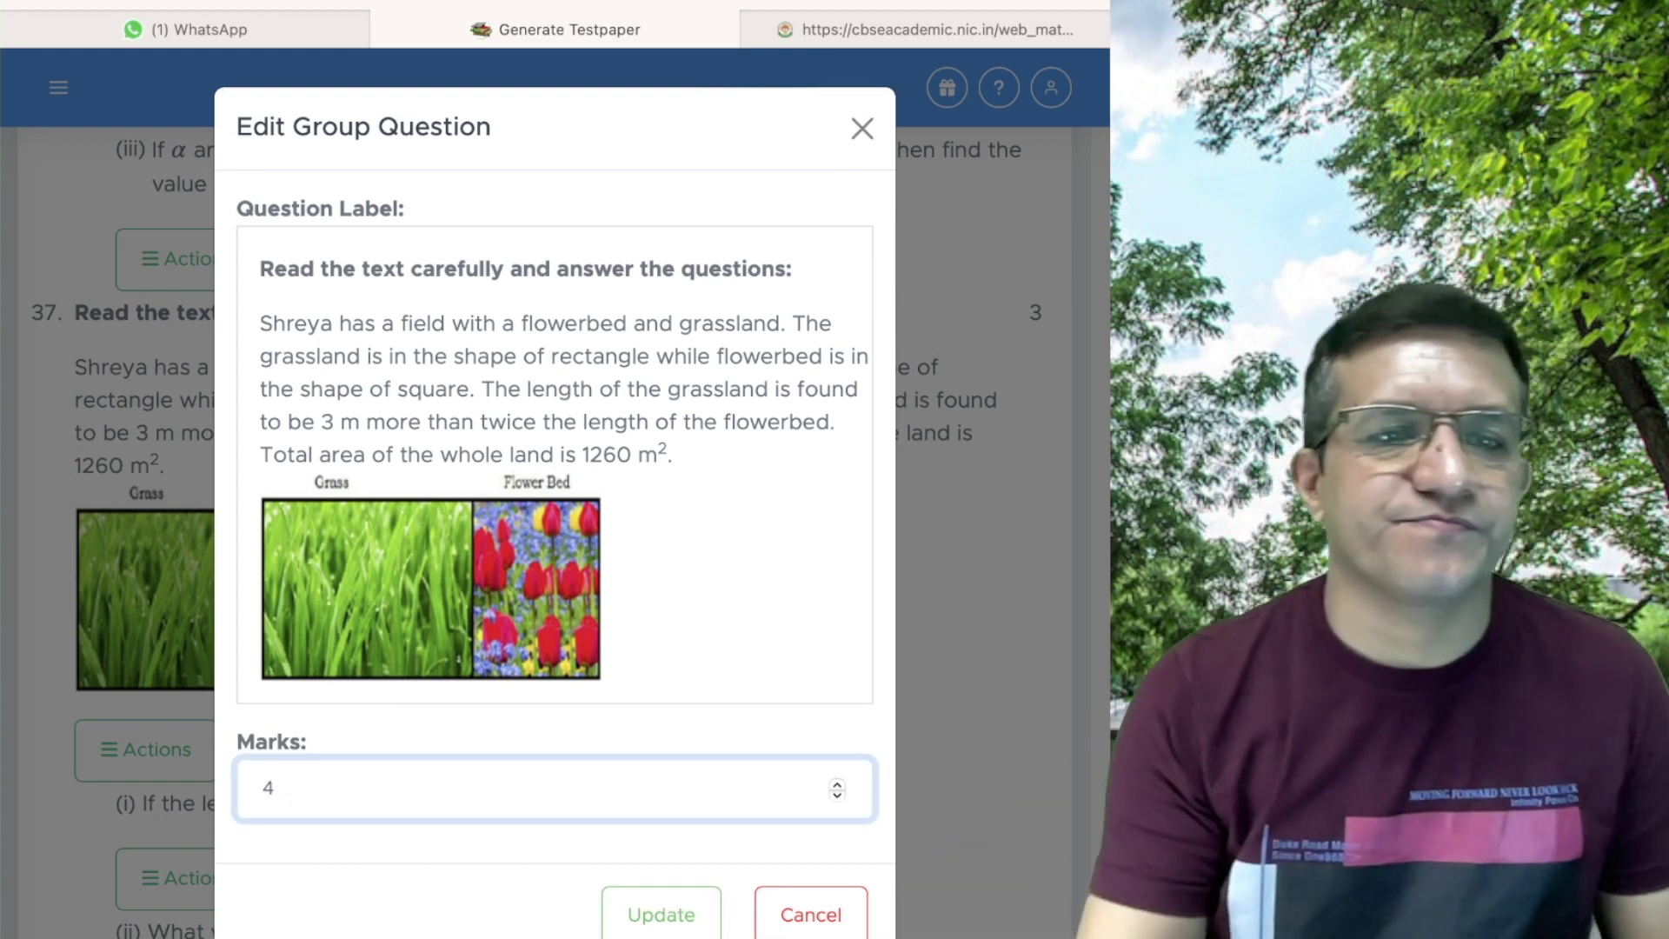
pyautogui.click(657, 927)
pyautogui.scroll(-15, 534, 703)
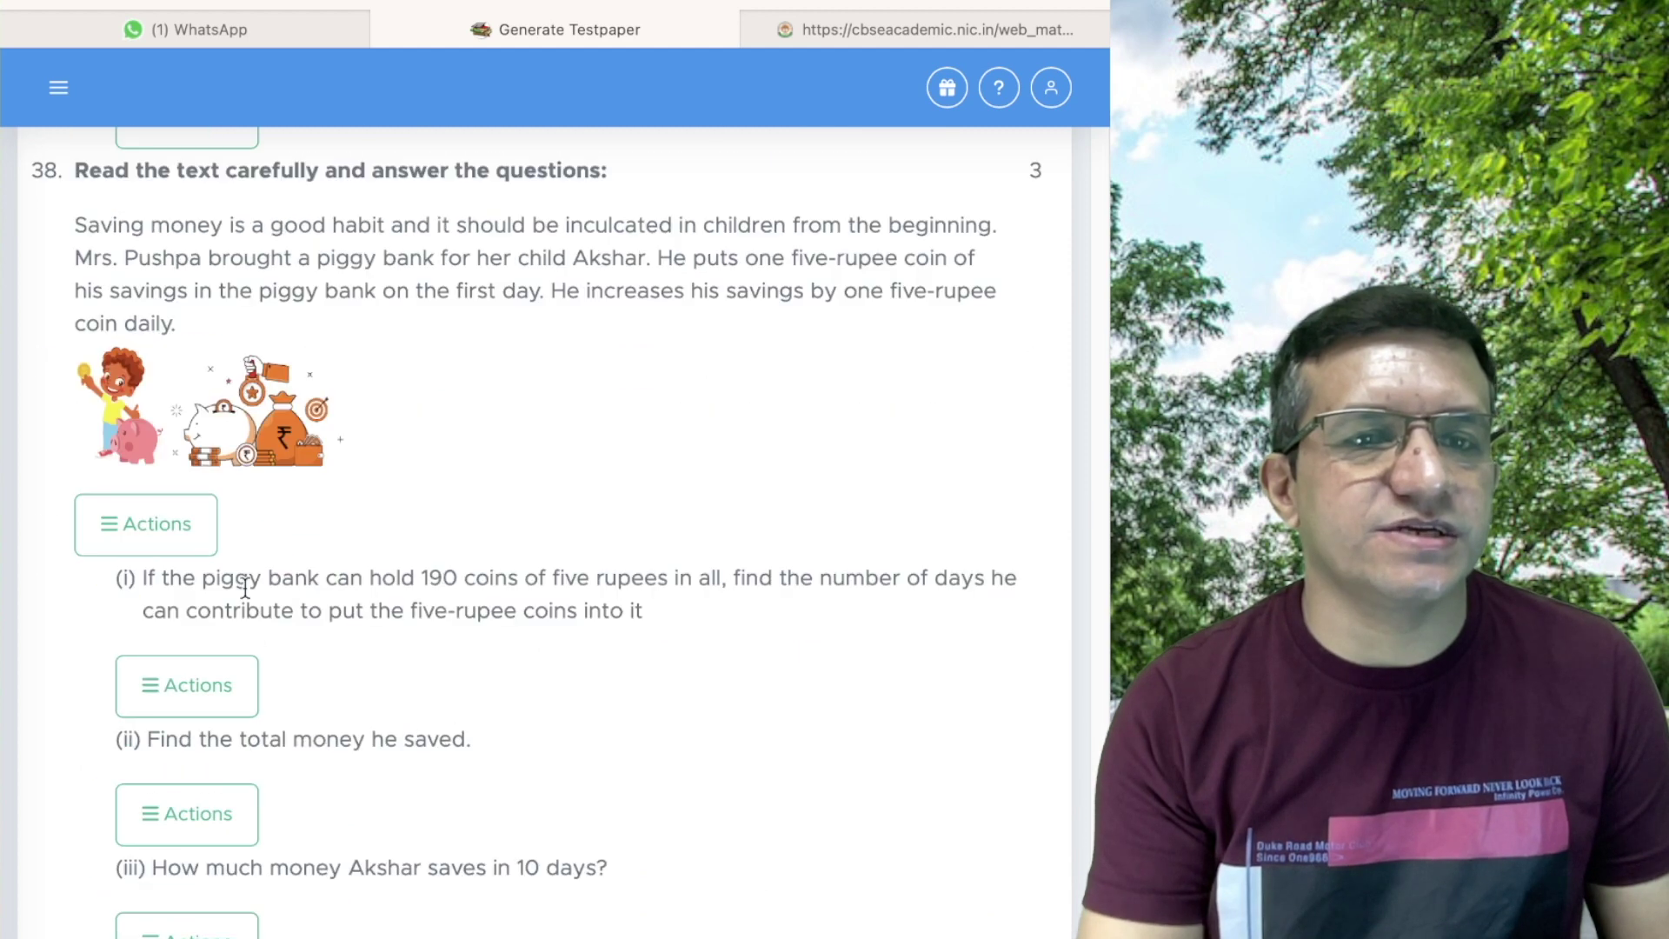
# - Raise question 38, the piggy bank case study, from 3 to 4 marks
pyautogui.click(176, 522)
pyautogui.click(415, 261)
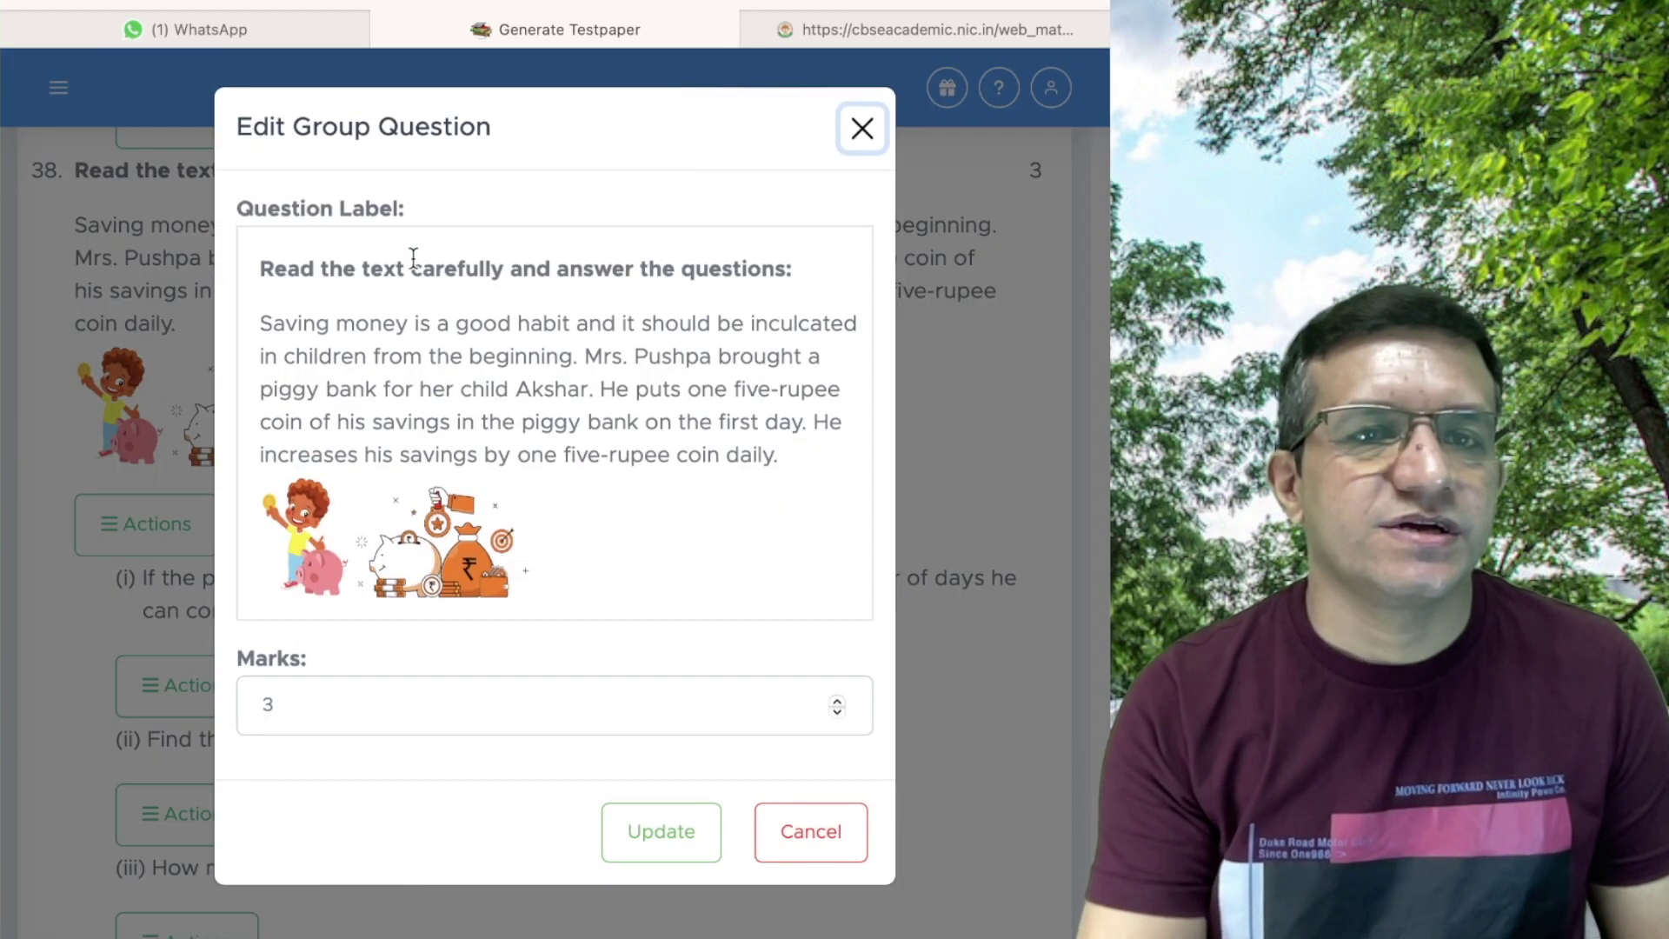
pyautogui.click(317, 712)
pyautogui.press('BackSpace')
pyautogui.write('4')
pyautogui.click(654, 841)
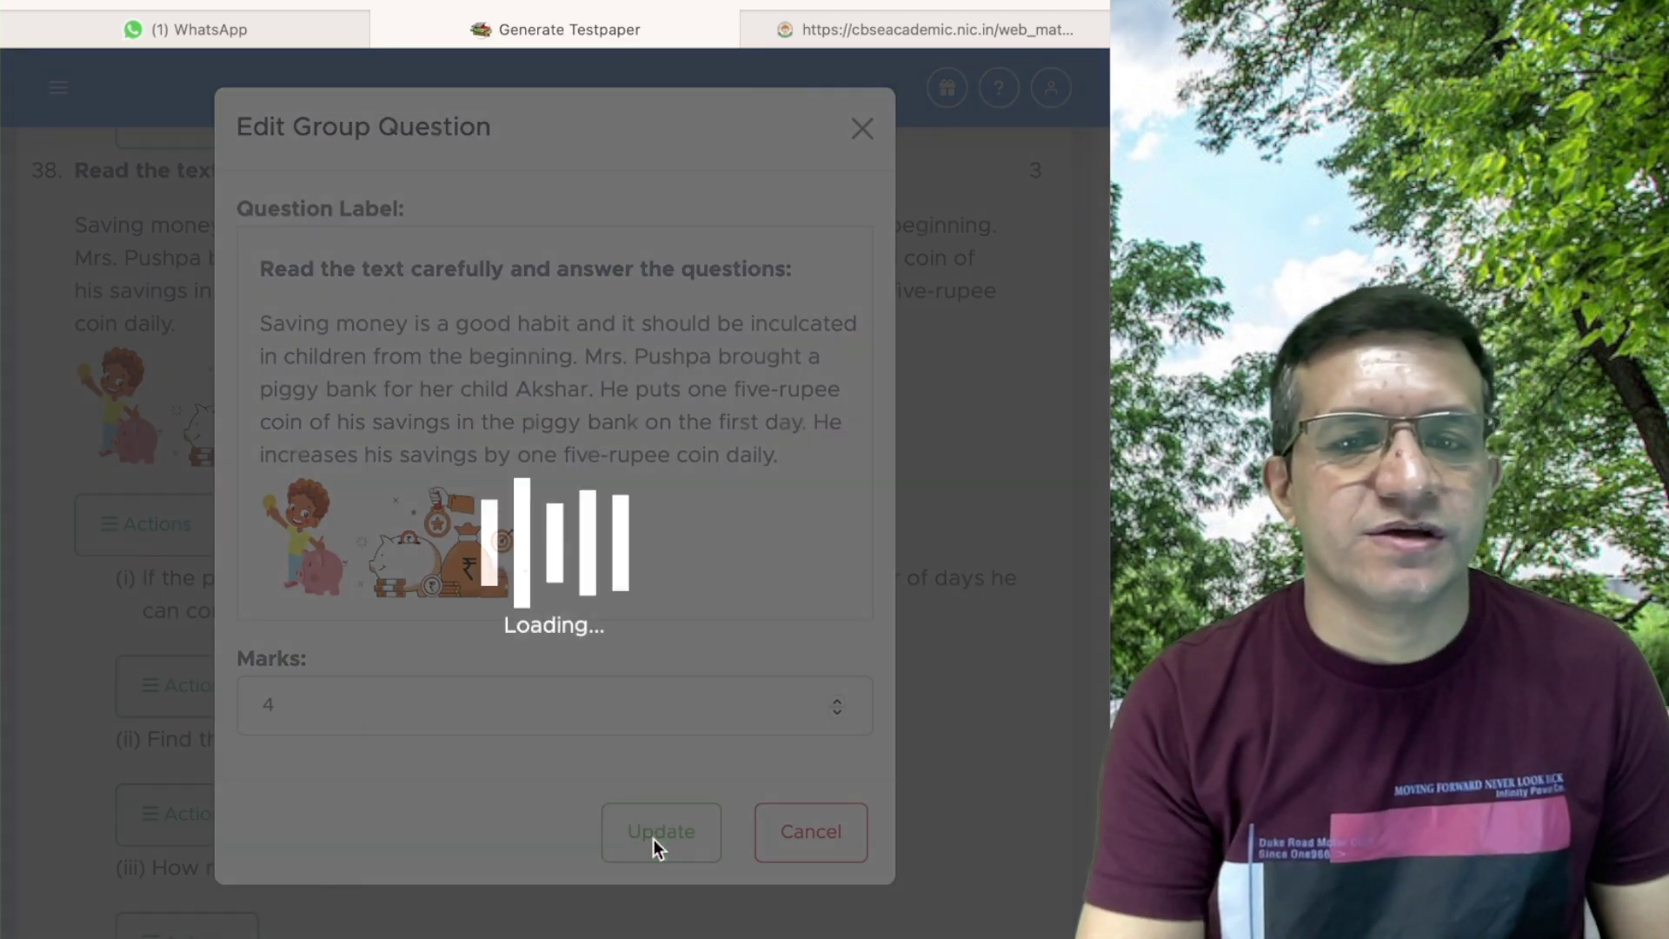
pyautogui.scroll(-3, 729, 806)
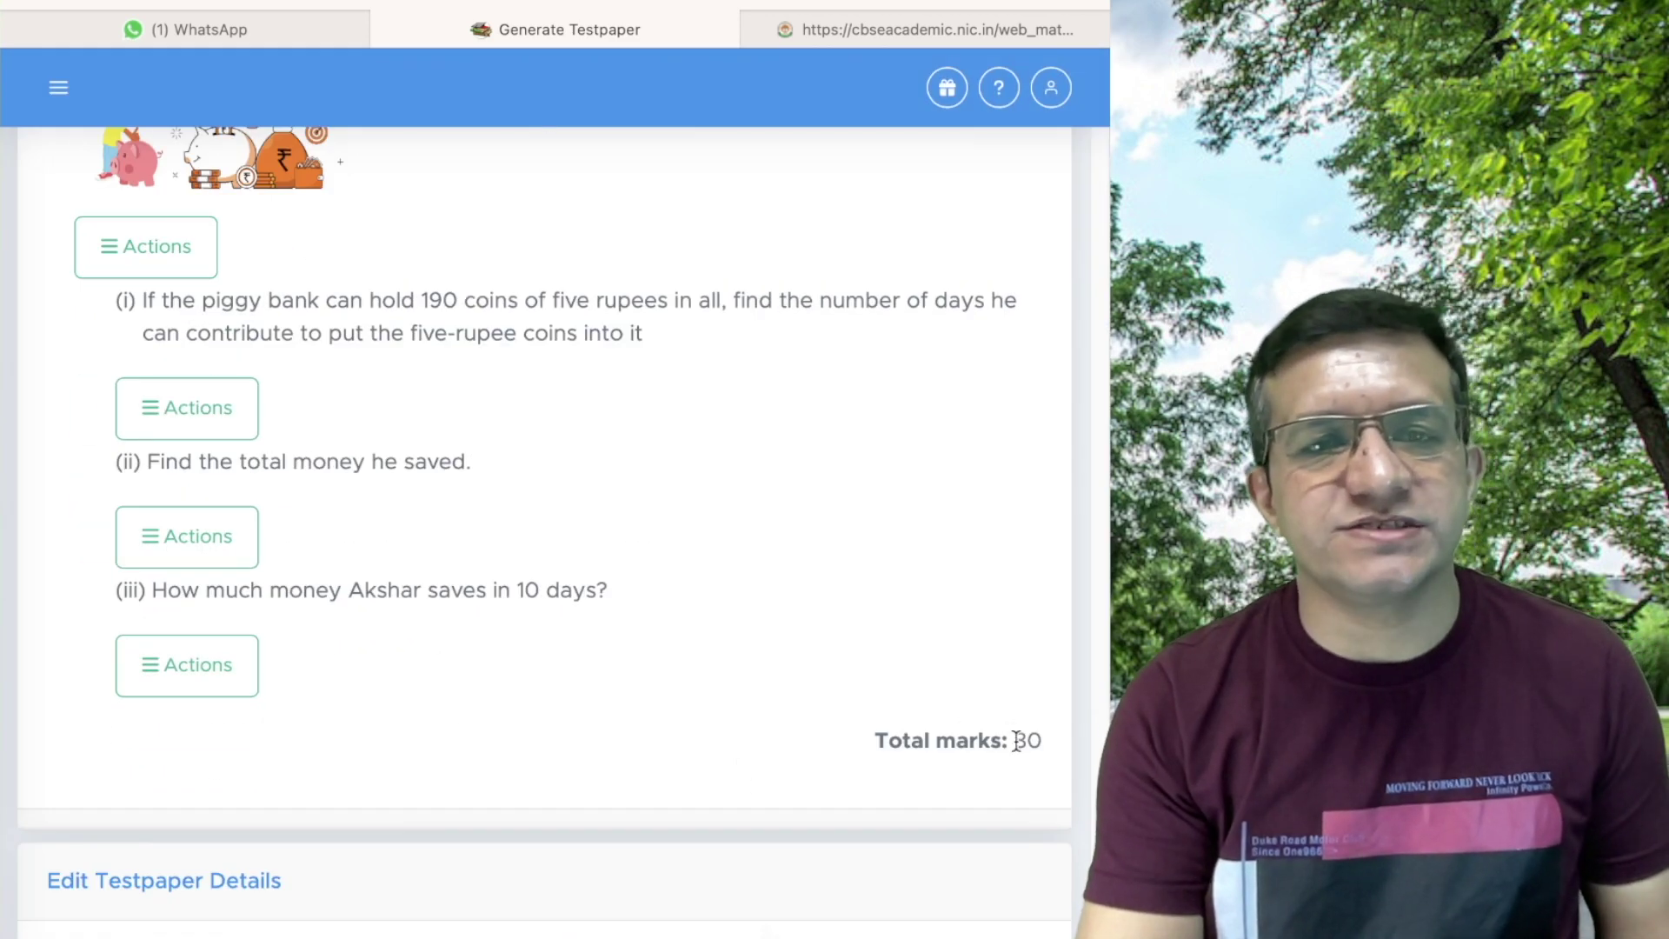
pyautogui.scroll(15, 764, 695)
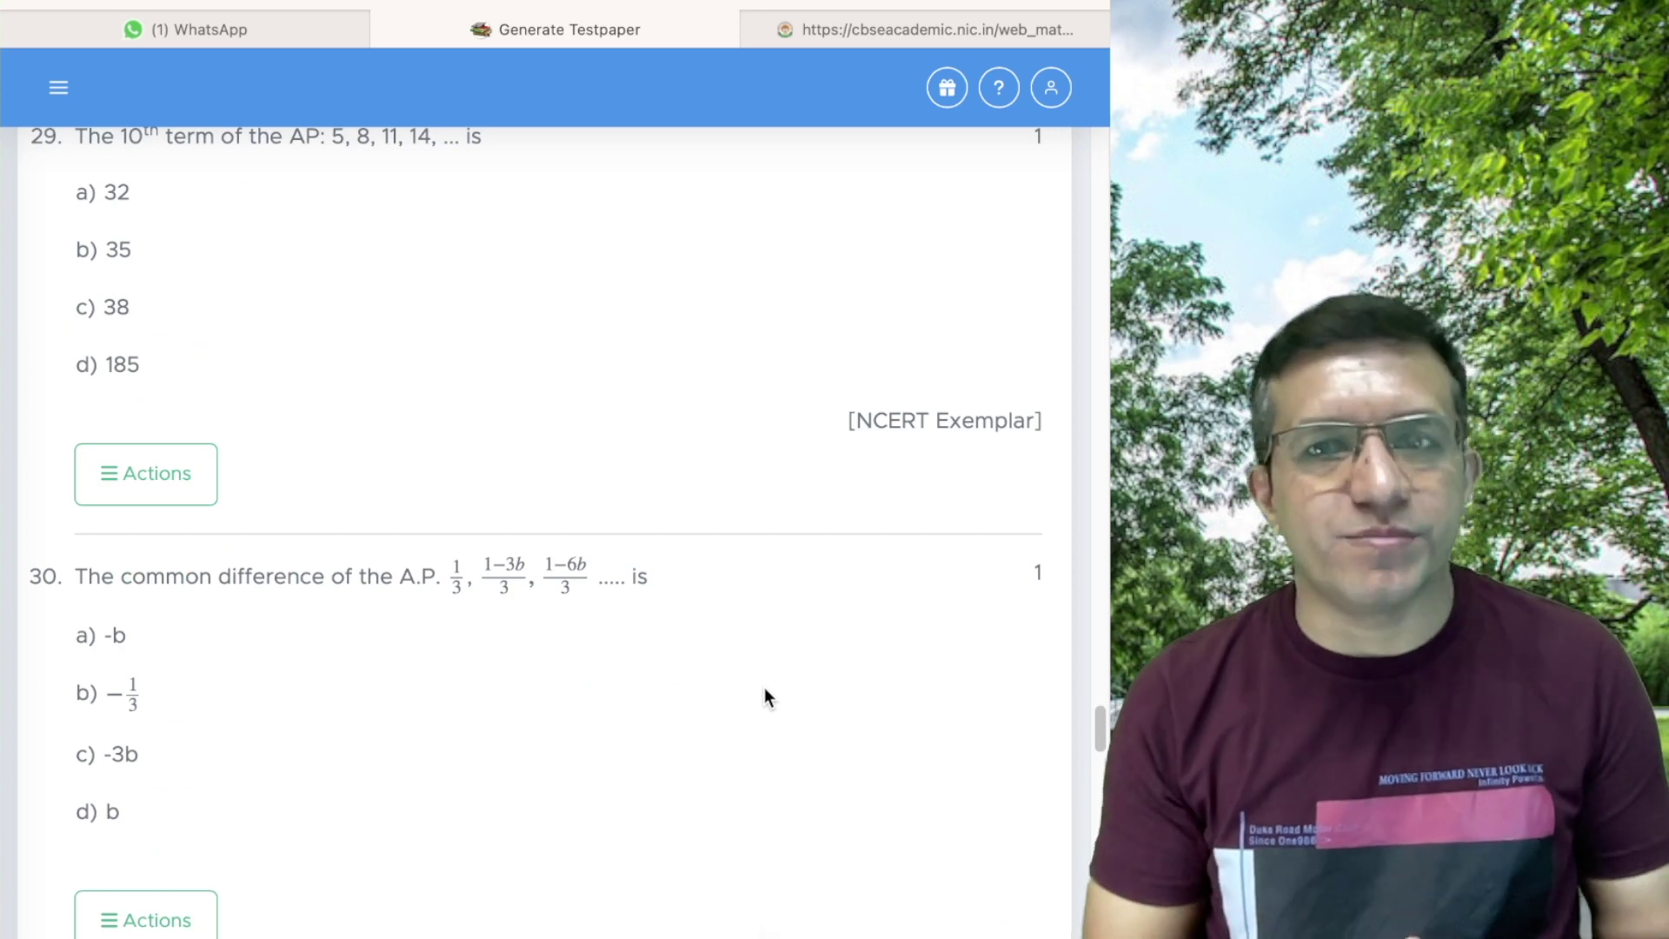
pyautogui.scroll(20, 760, 696)
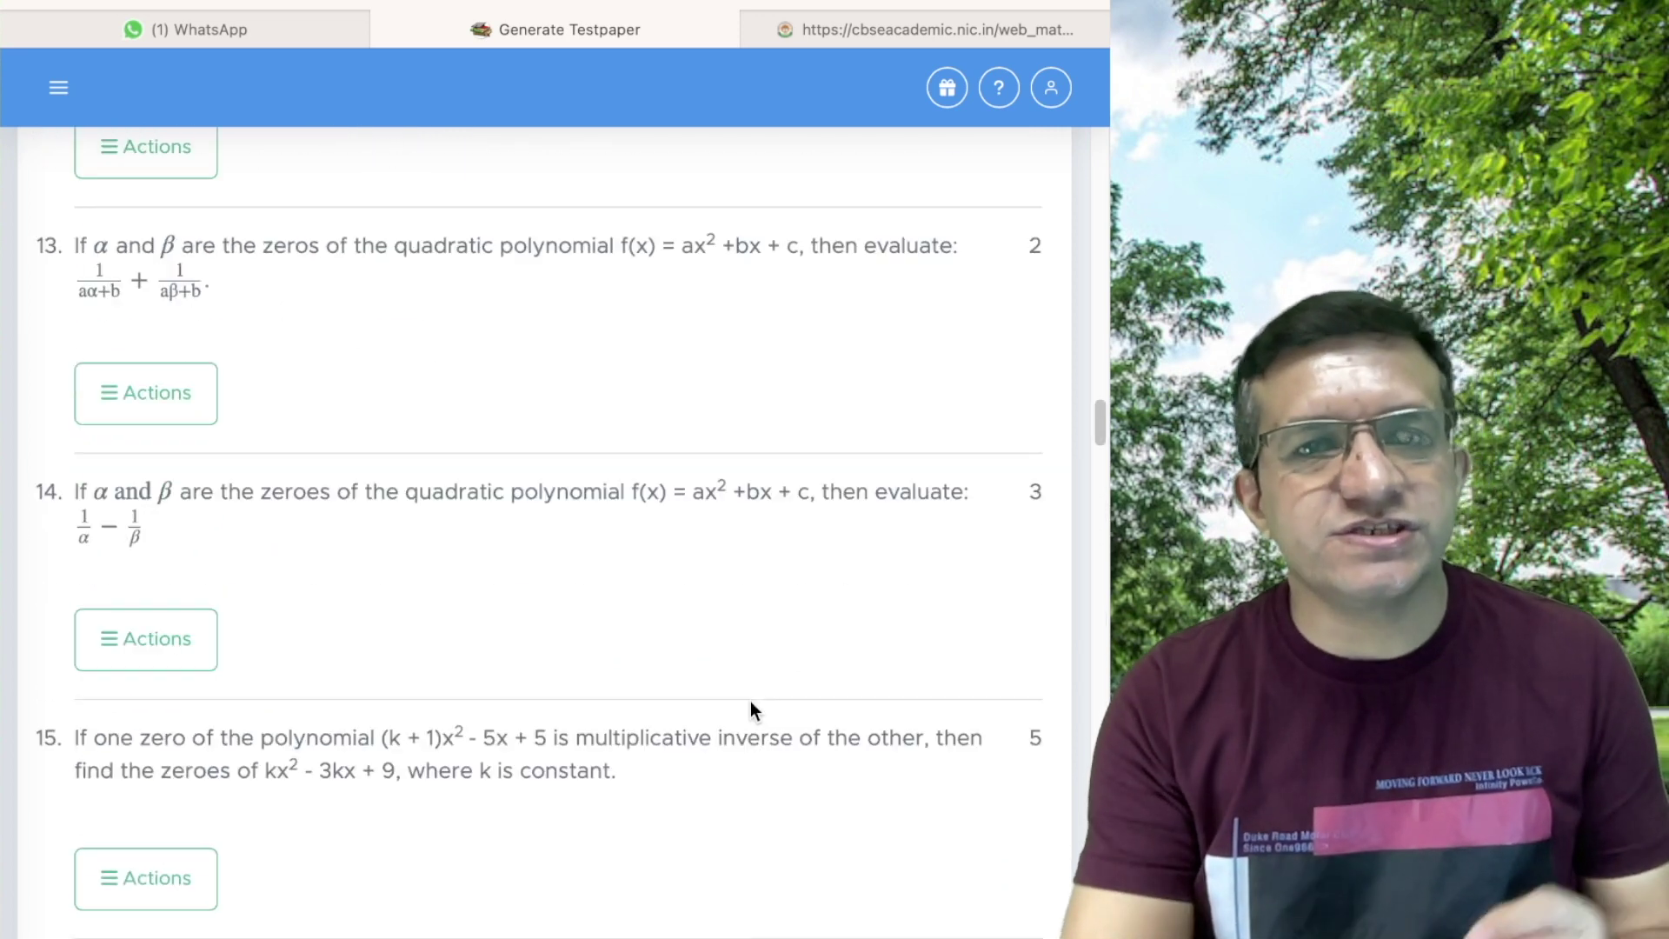
pyautogui.scroll(10, 751, 704)
pyautogui.scroll(-3, 751, 704)
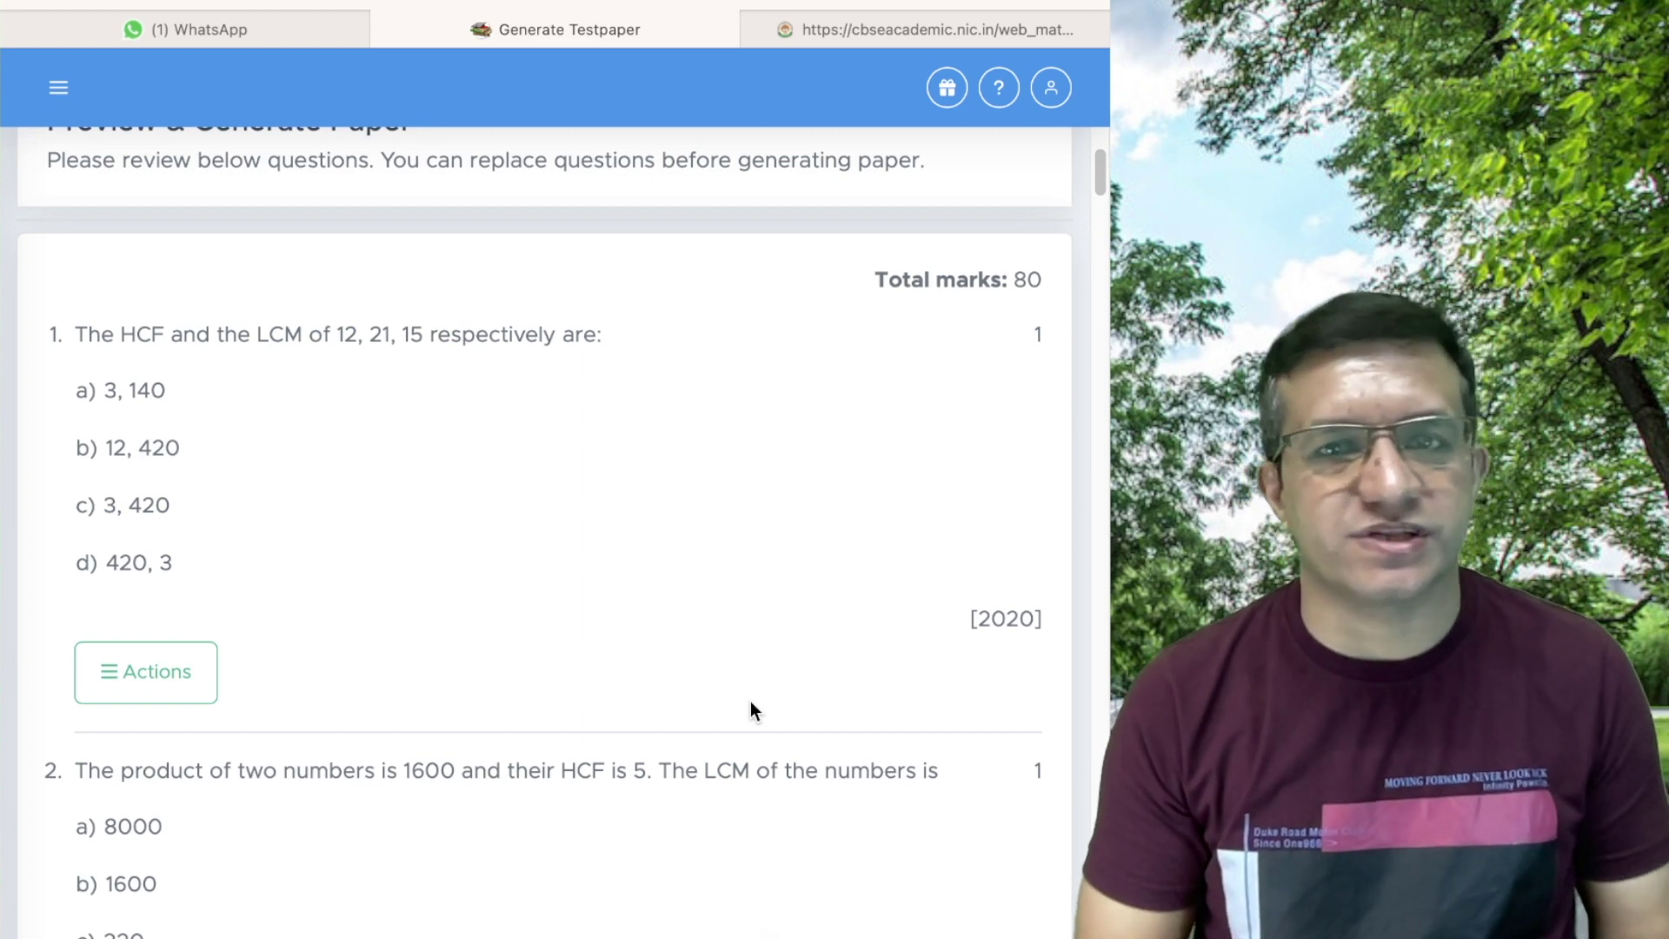
pyautogui.scroll(-20, 749, 710)
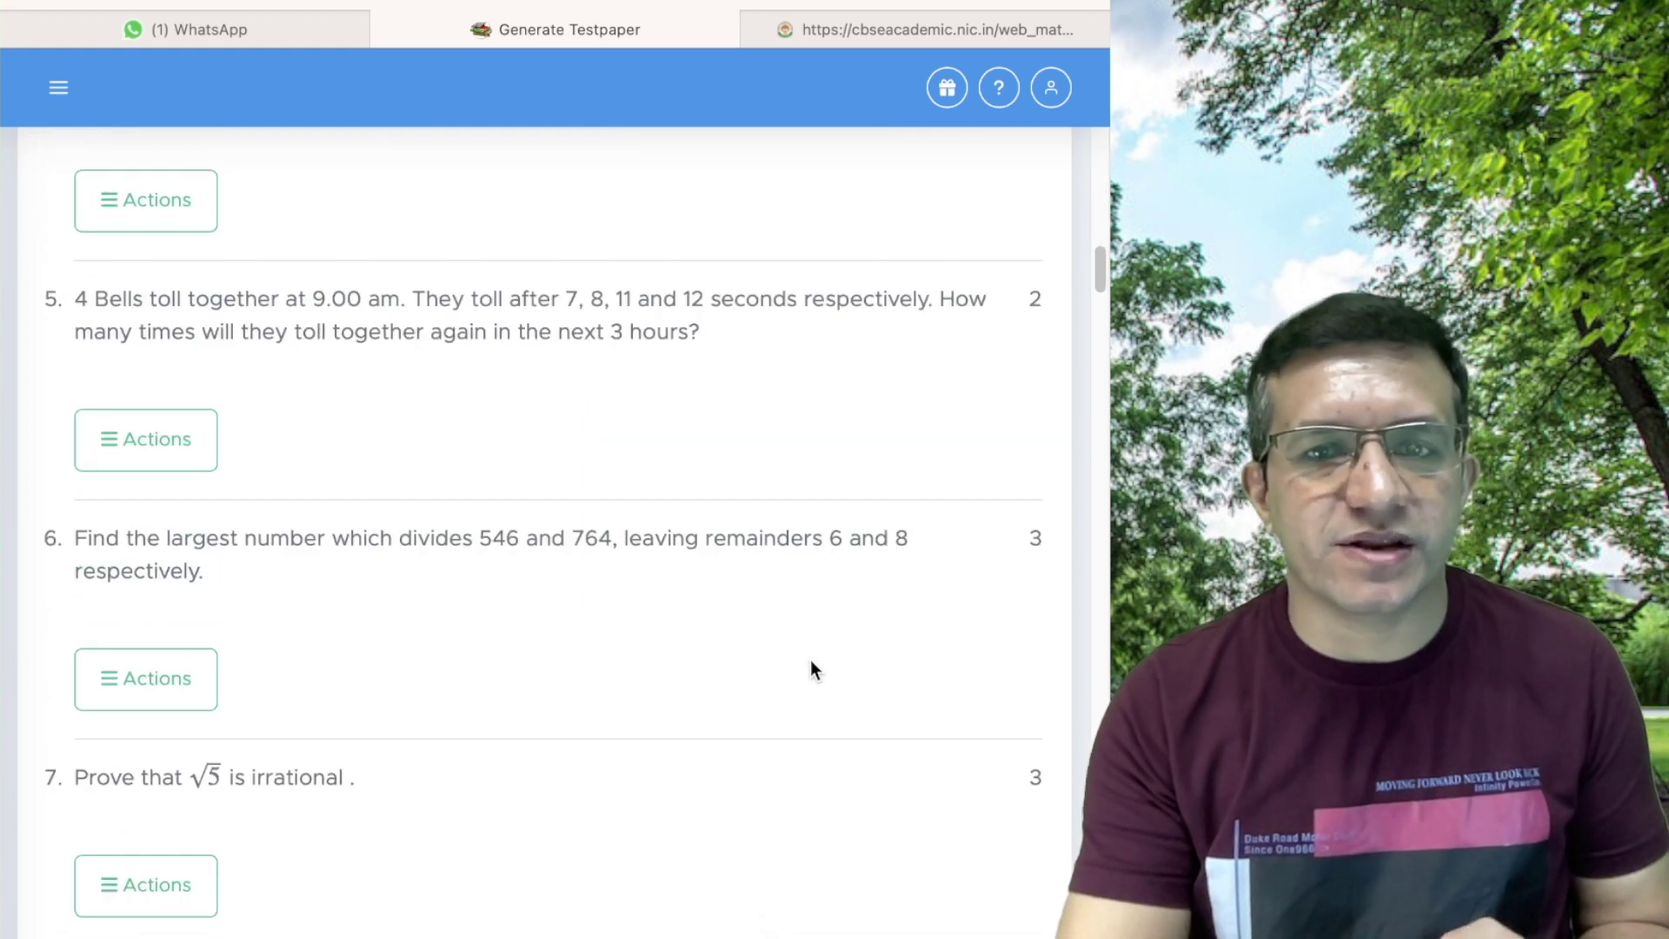
pyautogui.scroll(-20, 809, 672)
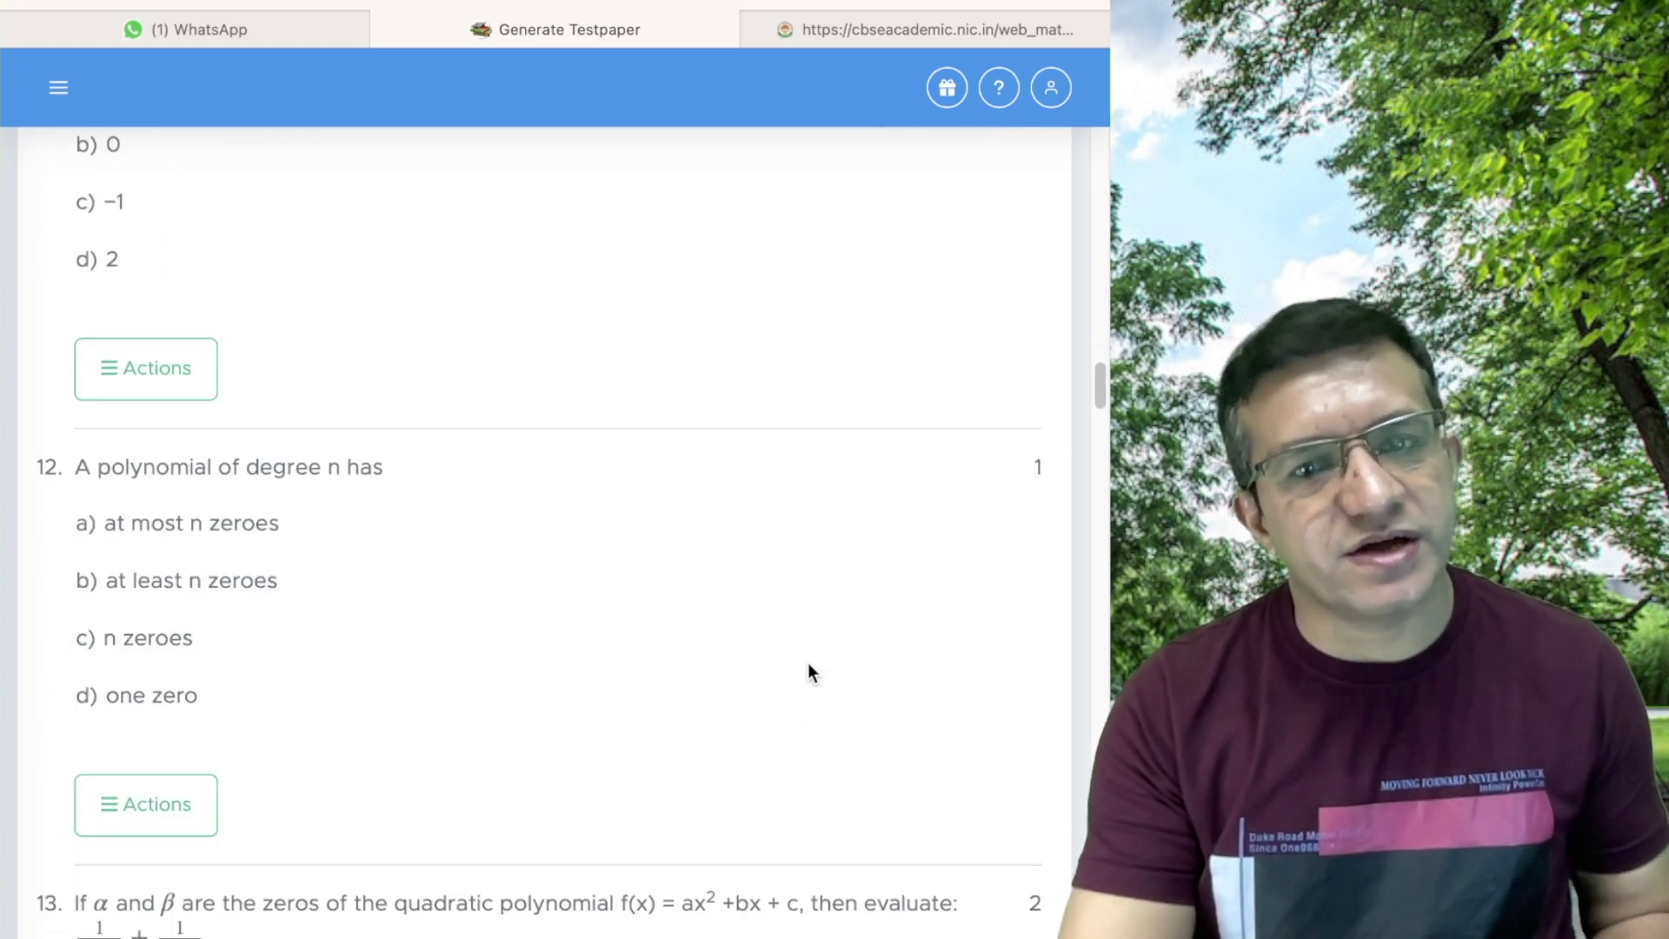
pyautogui.scroll(-20, 808, 668)
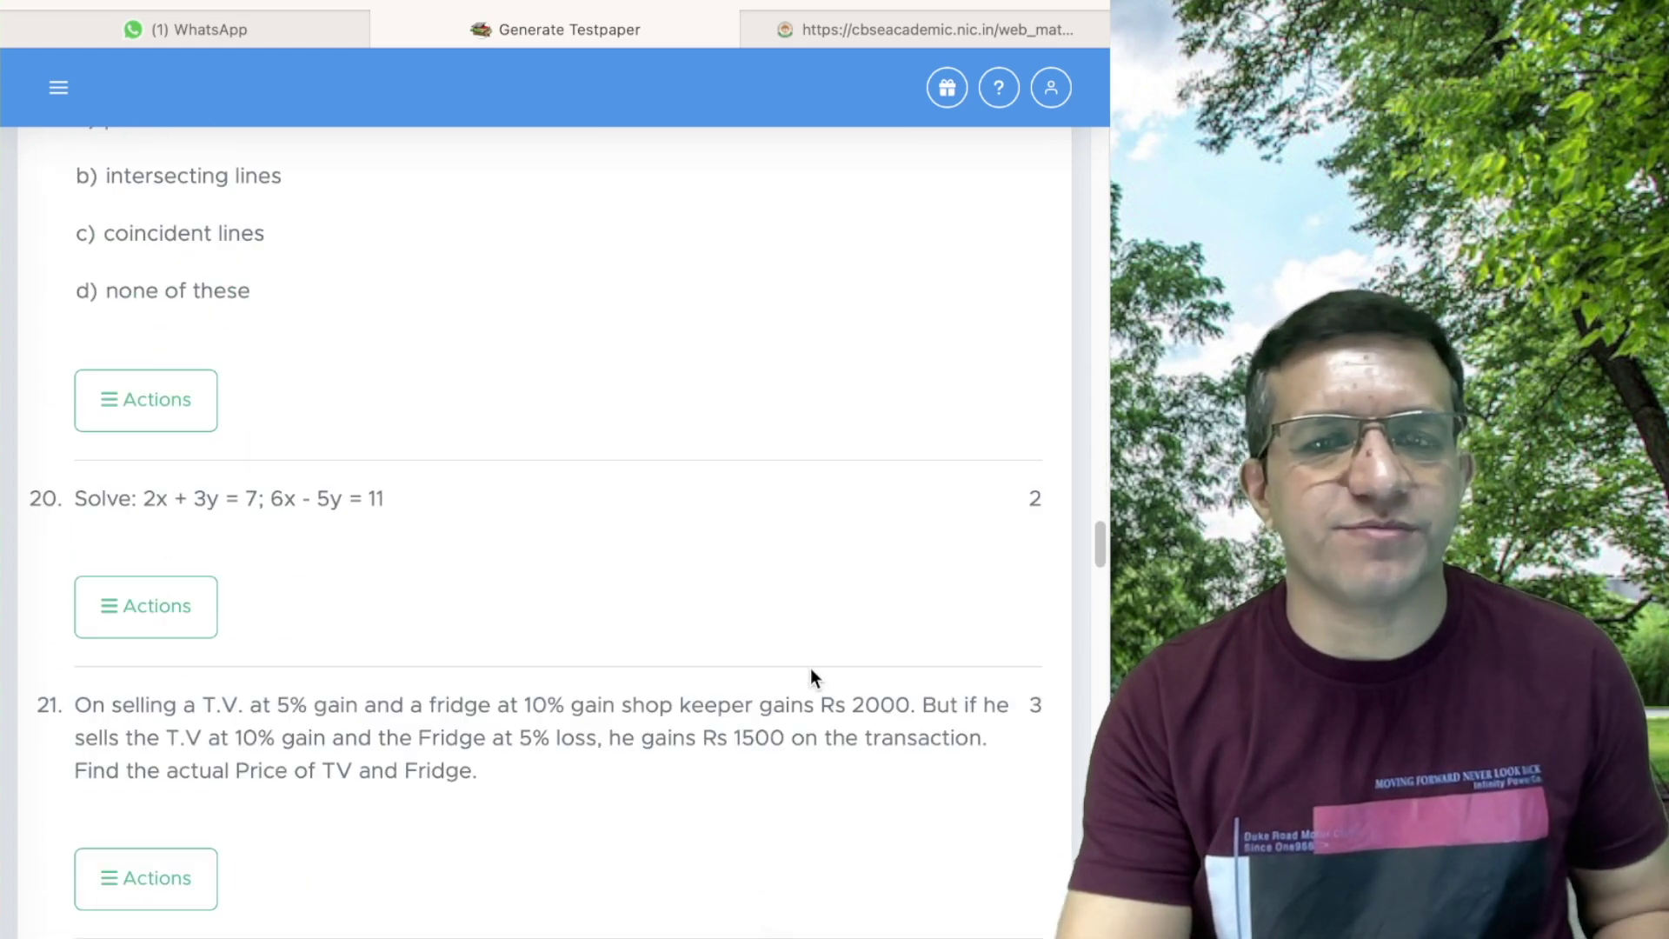
pyautogui.scroll(-9, 754, 722)
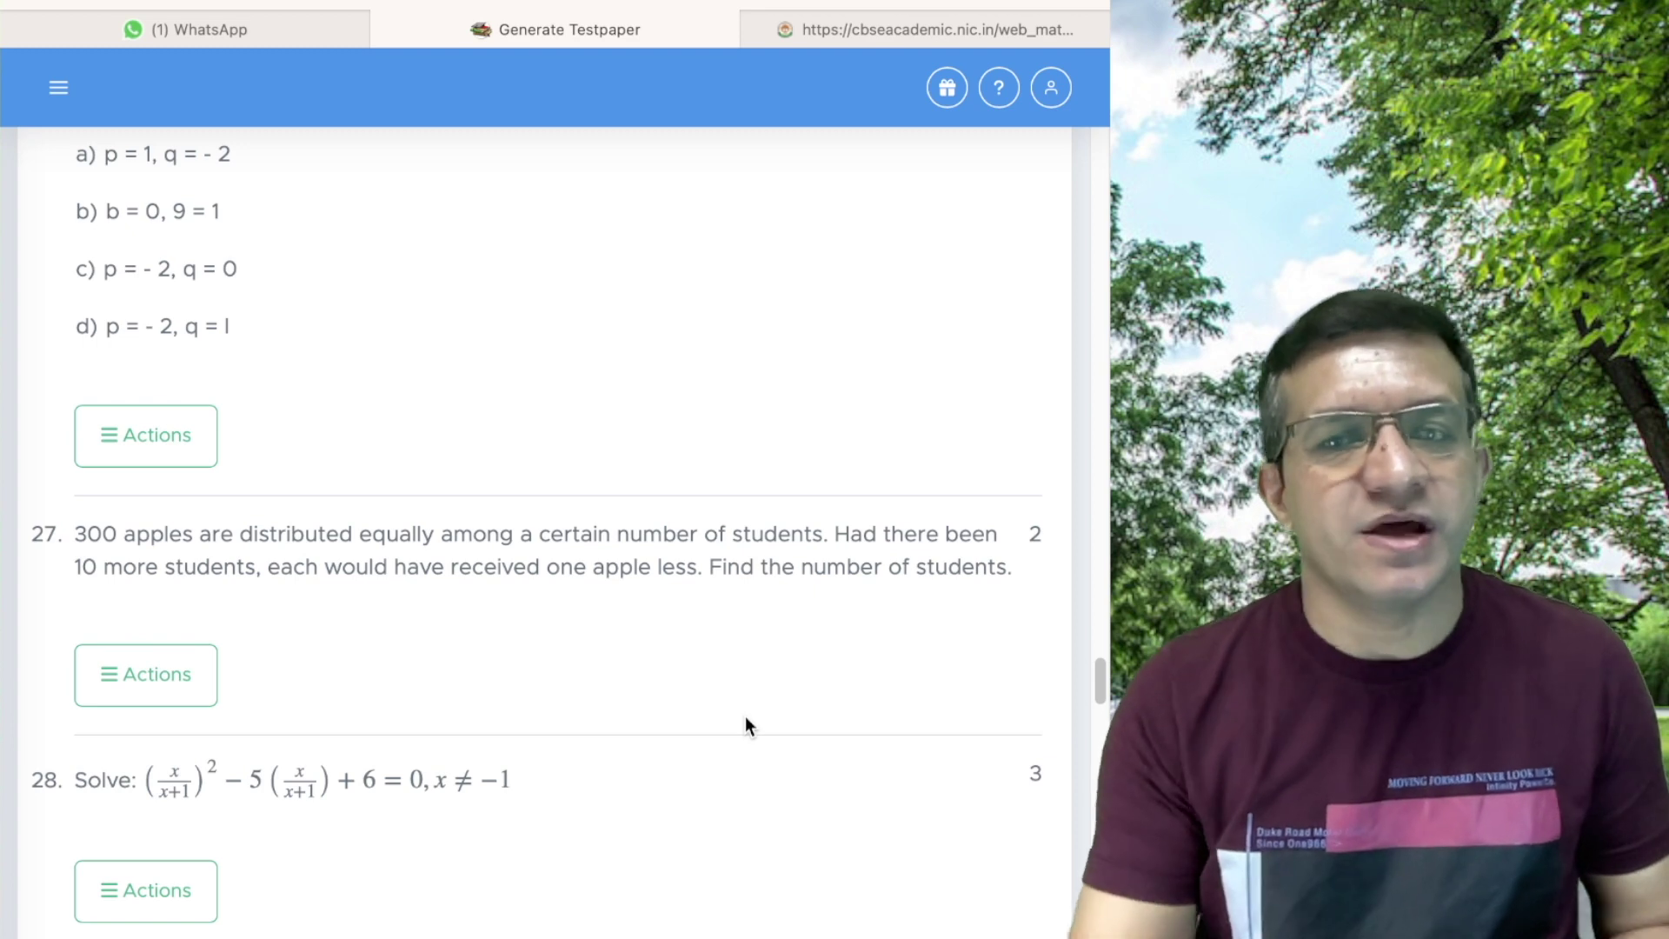
pyautogui.scroll(-20, 746, 725)
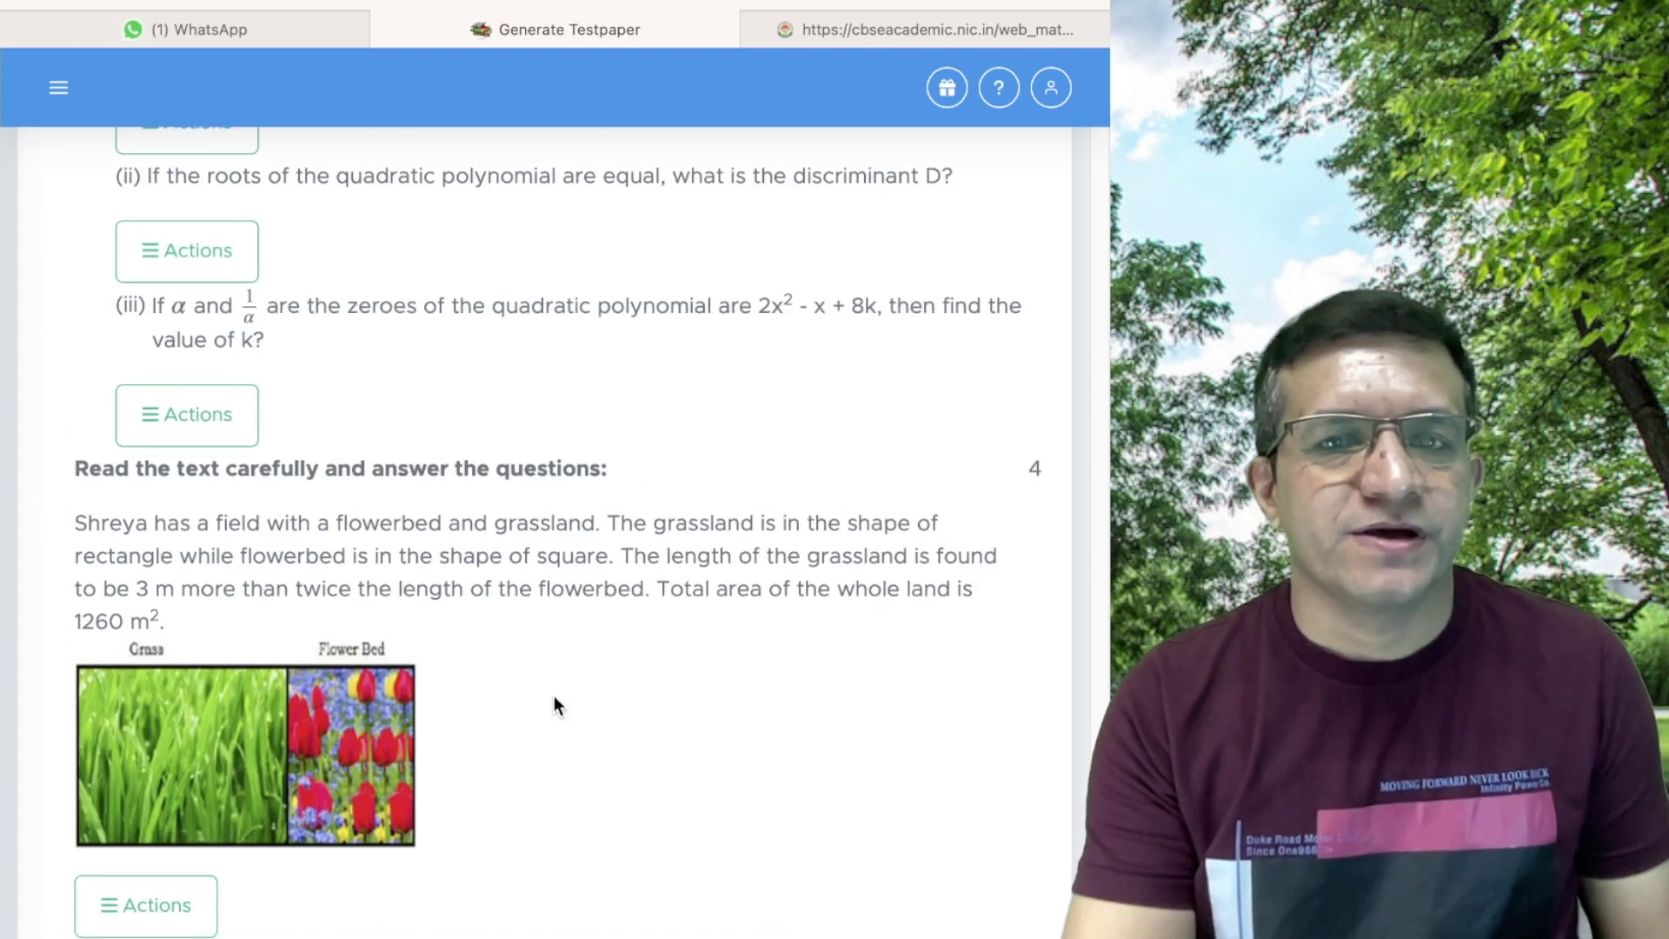
pyautogui.scroll(-10, 551, 697)
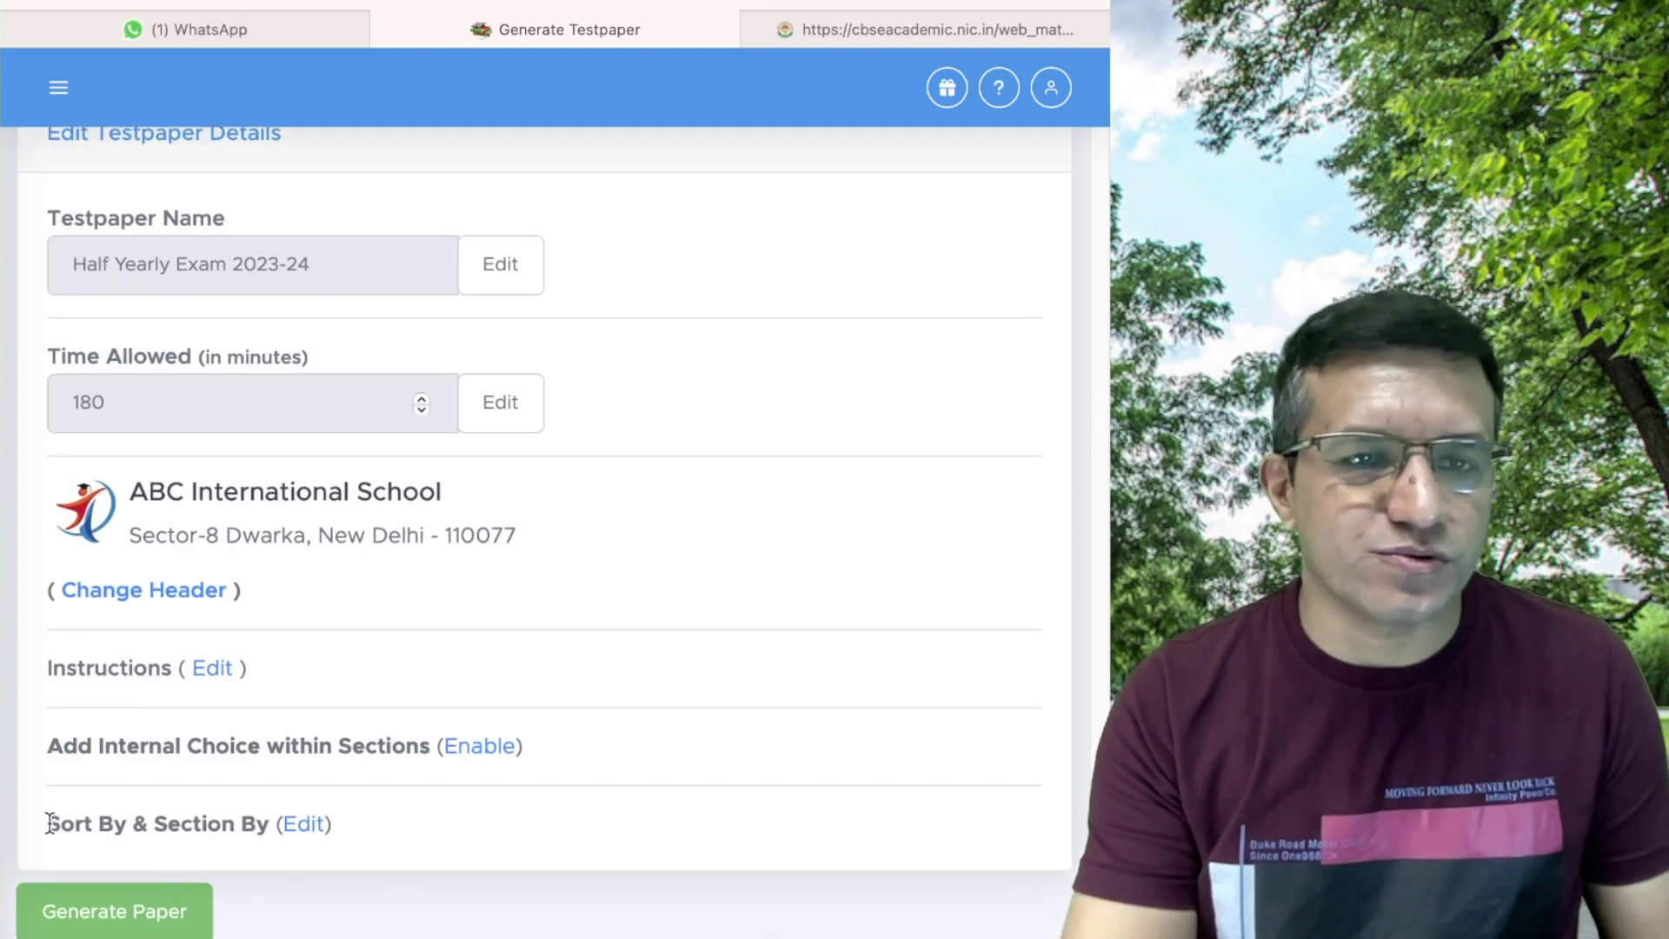
pyautogui.moveTo(50, 824); pyautogui.dragTo(264, 813)
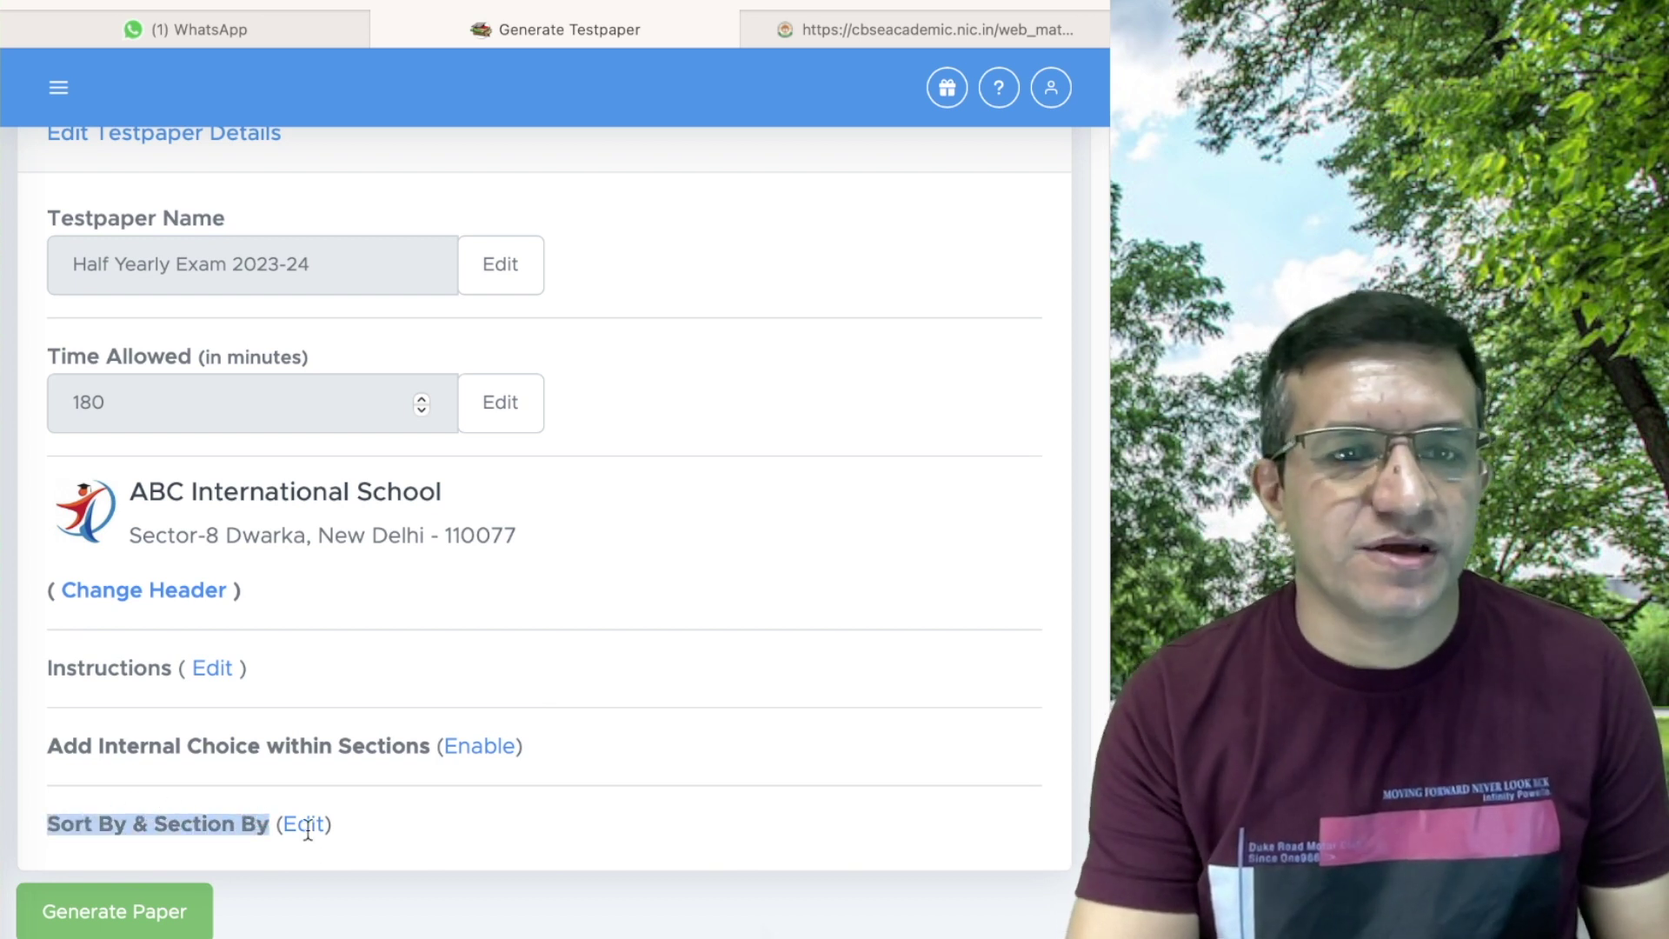
# - Set Sort By & Section By to Question Type sorting and Marks sectioning, and save
pyautogui.click(304, 824)
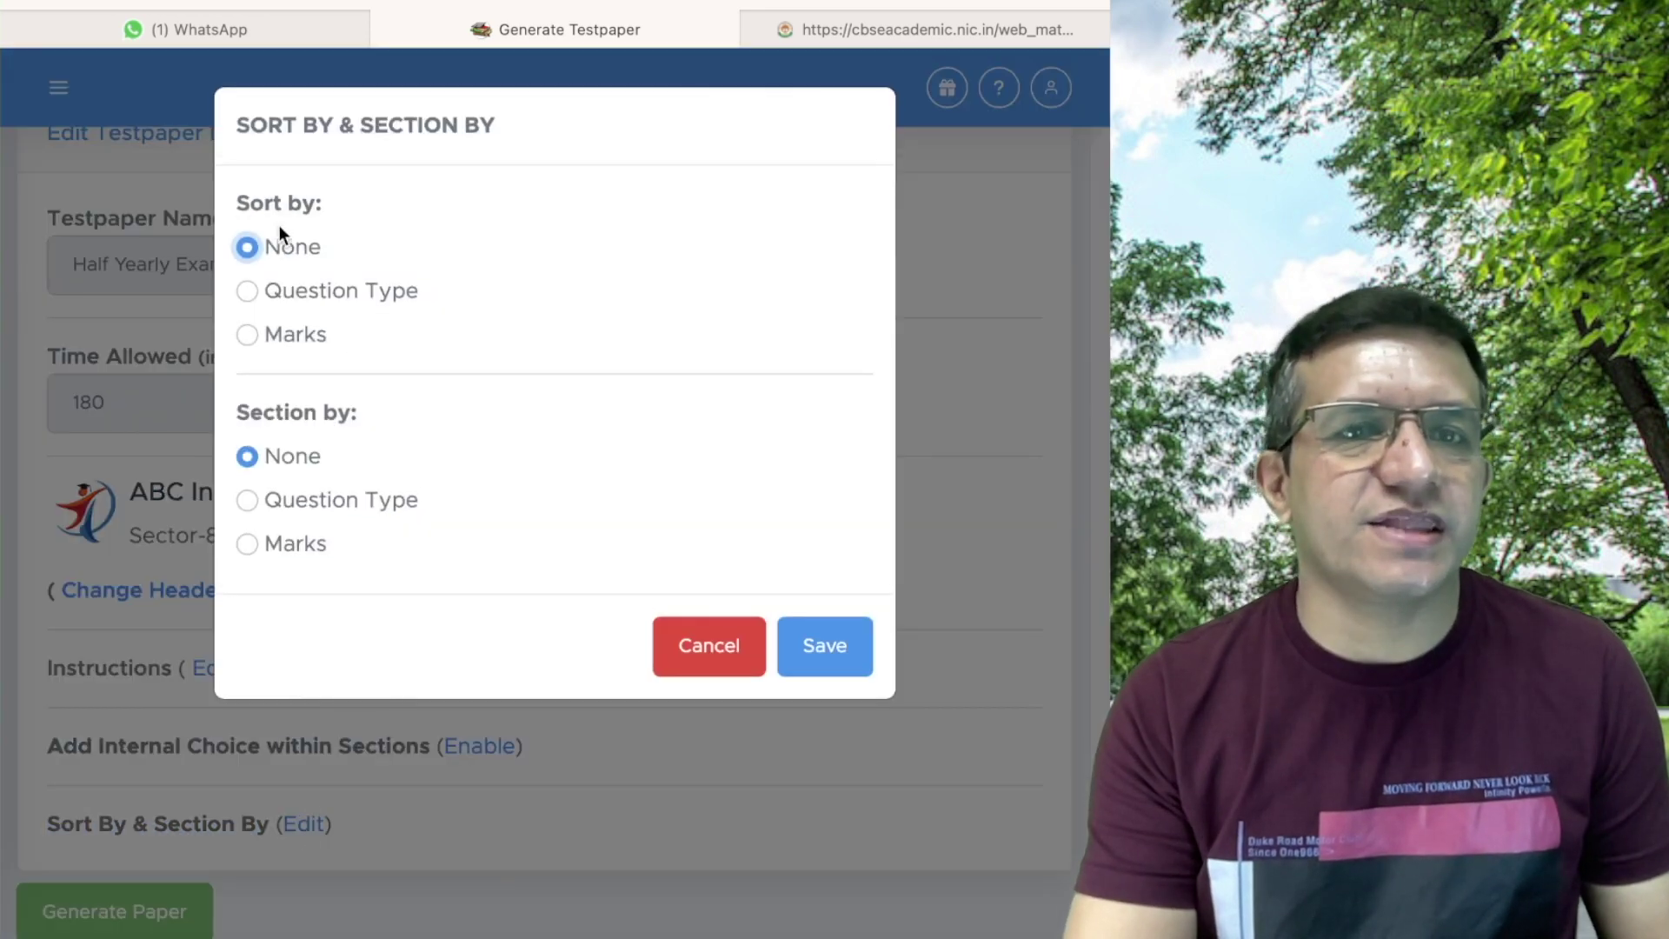
pyautogui.click(247, 291)
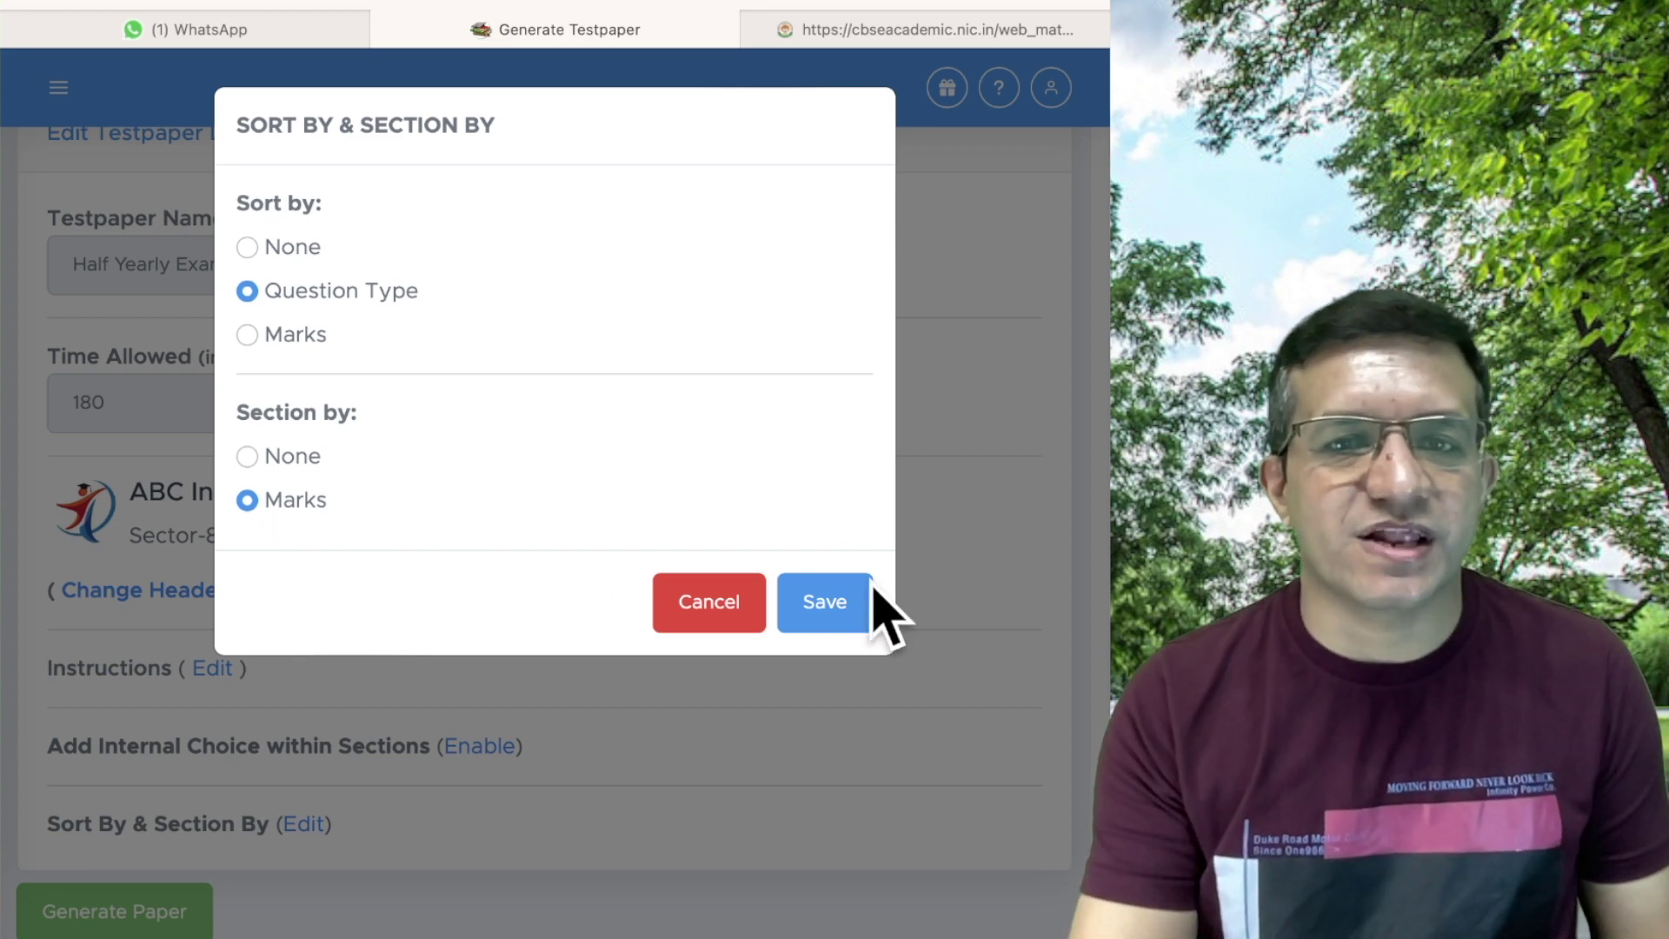
pyautogui.click(822, 601)
pyautogui.scroll(15, 833, 610)
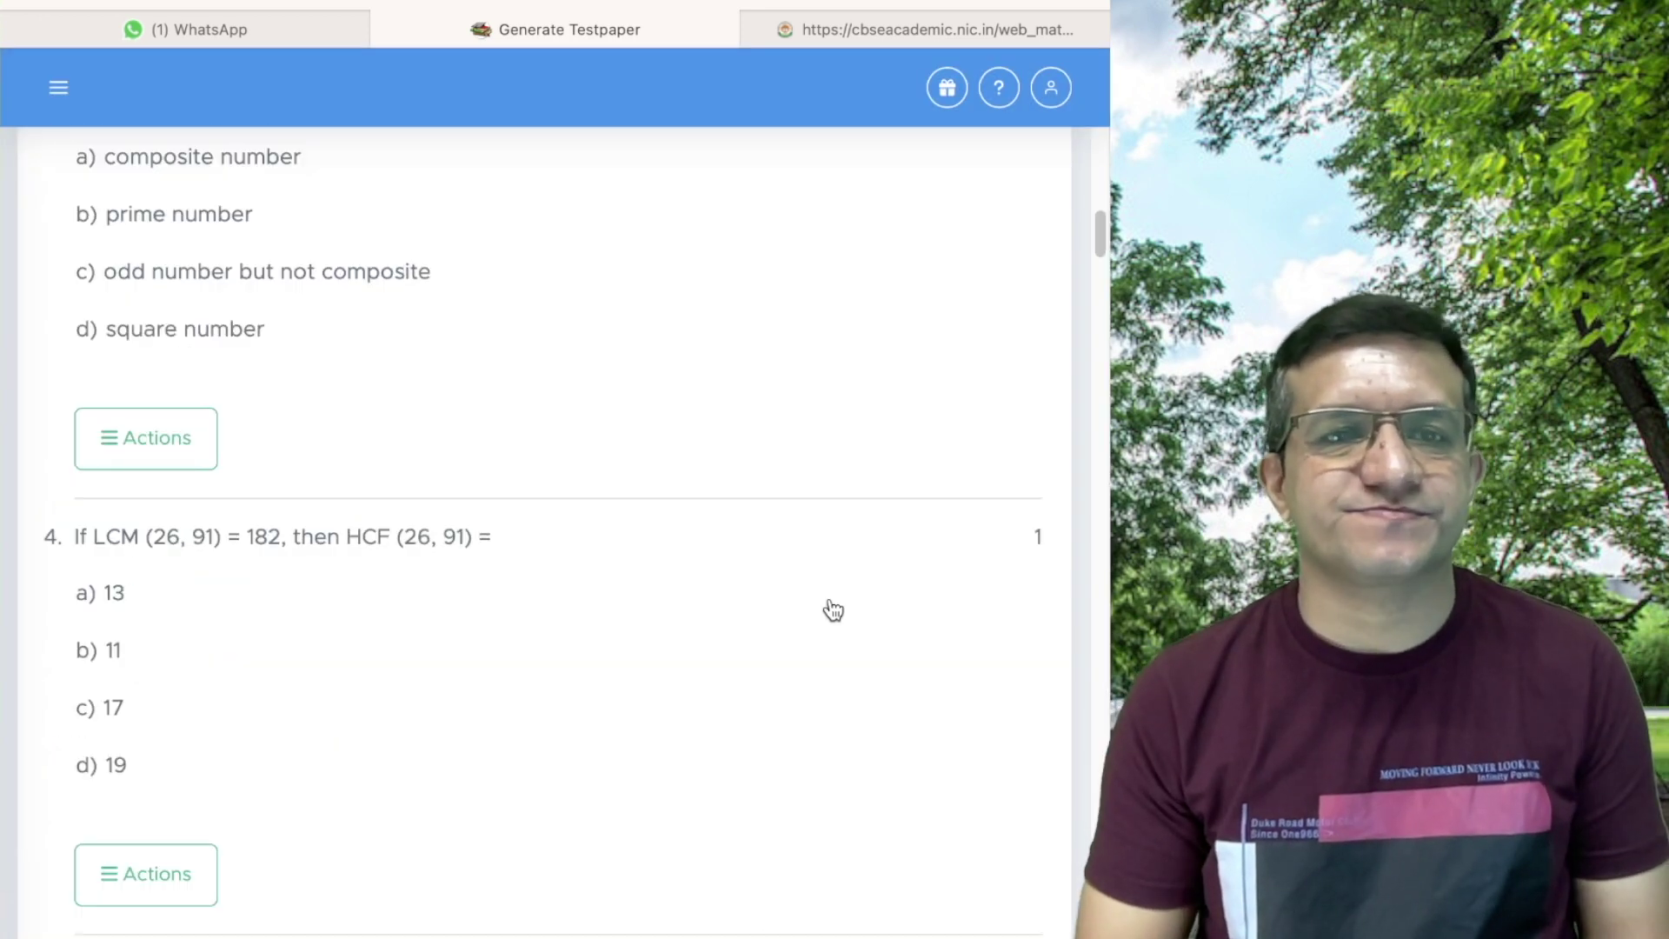
pyautogui.scroll(10, 832, 608)
pyautogui.scroll(-1, 560, 602)
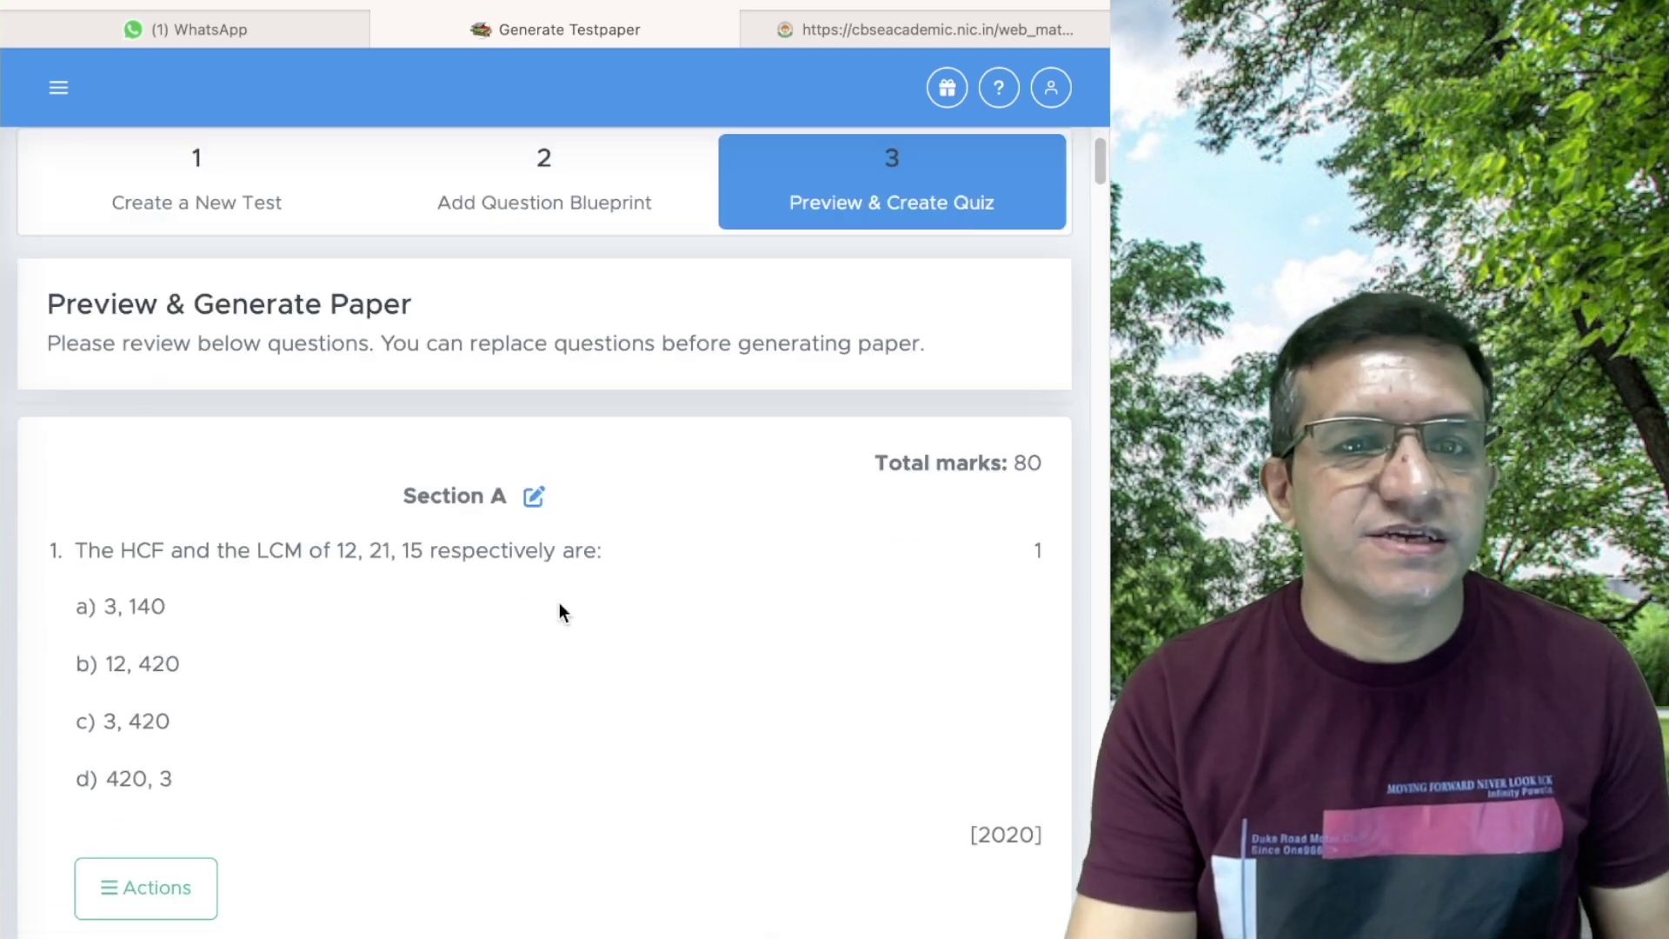
pyautogui.scroll(-10, 570, 525)
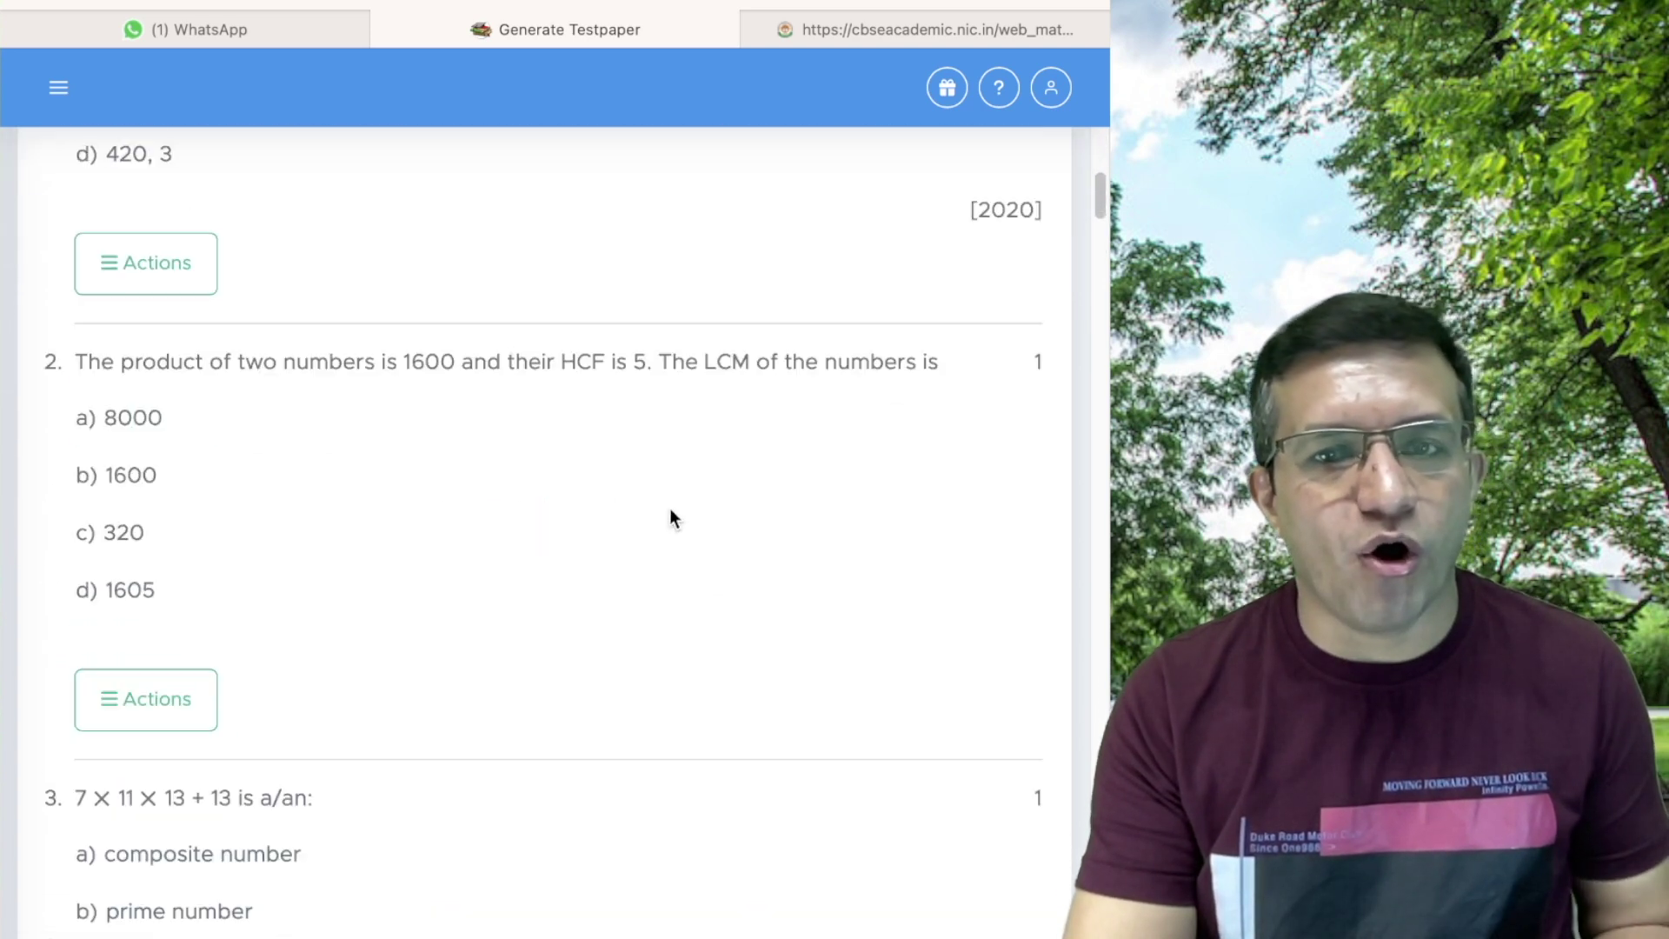
pyautogui.scroll(-20, 675, 531)
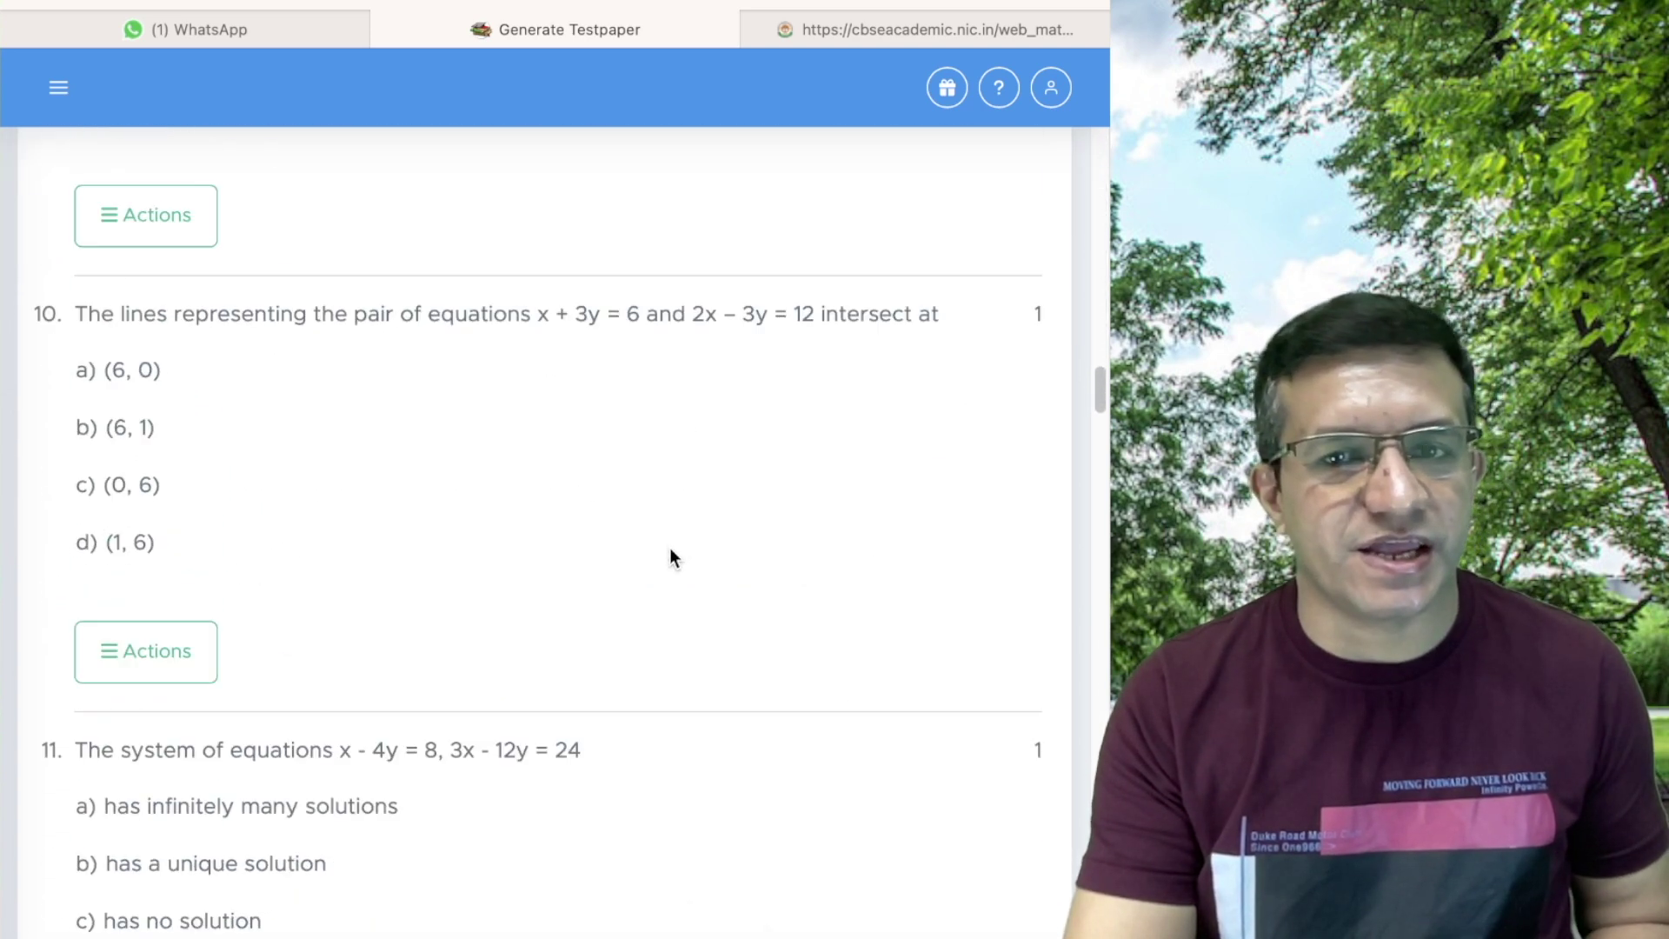
pyautogui.scroll(-20, 670, 559)
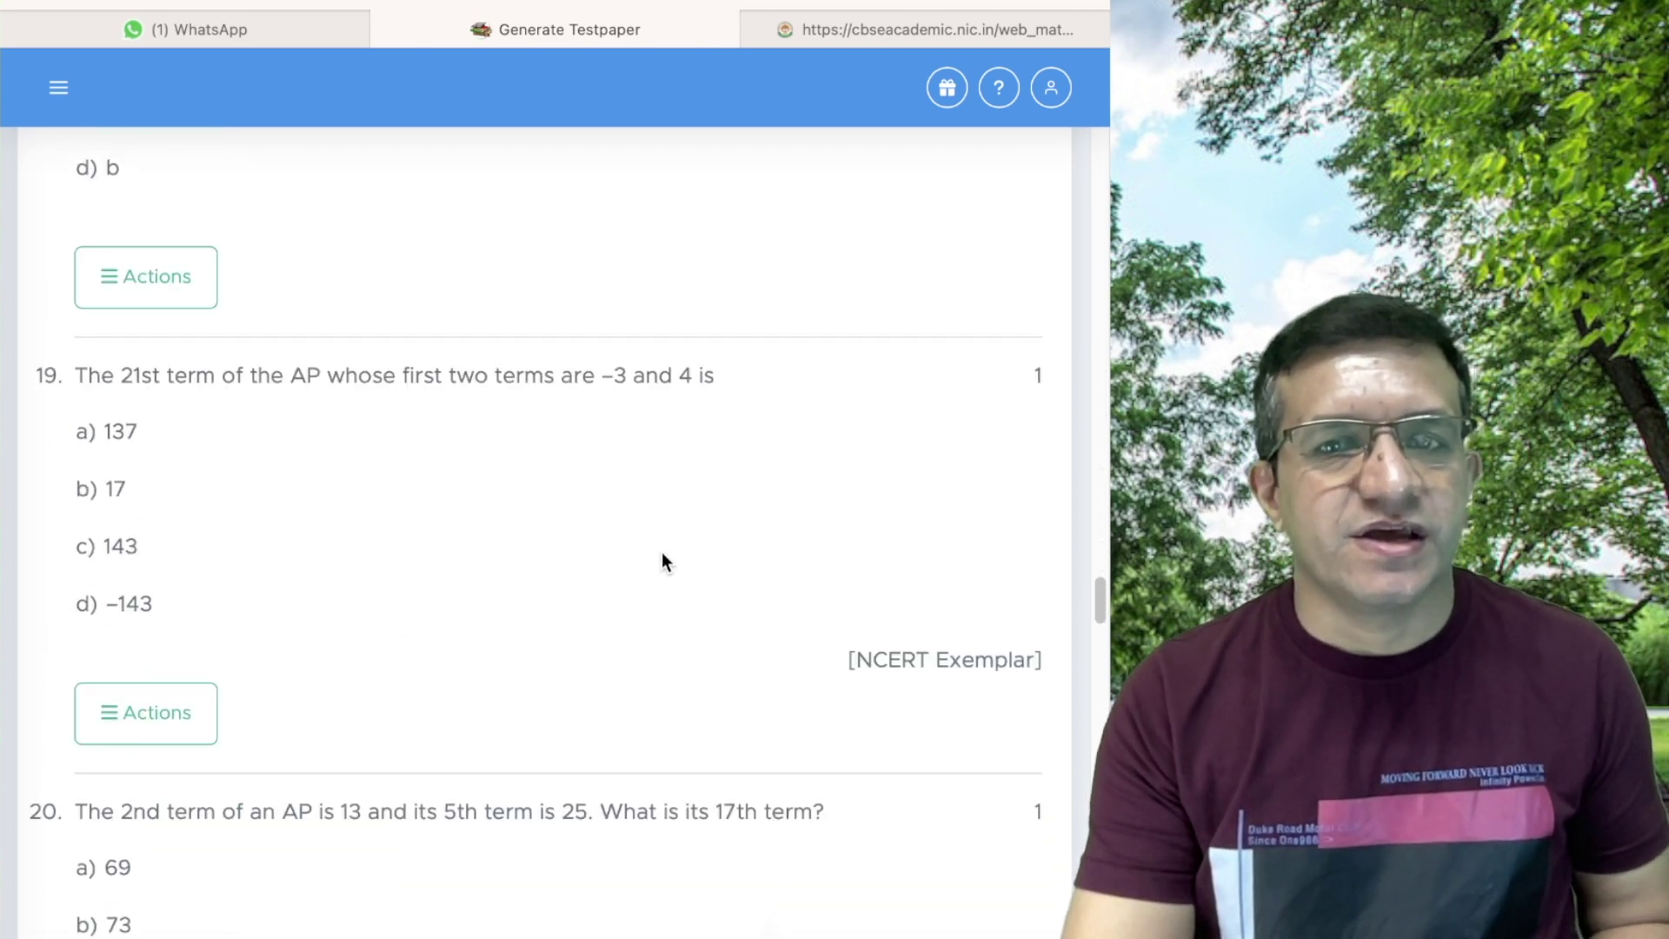
pyautogui.scroll(-3, 660, 564)
pyautogui.scroll(2, 801, 511)
pyautogui.scroll(-12, 895, 530)
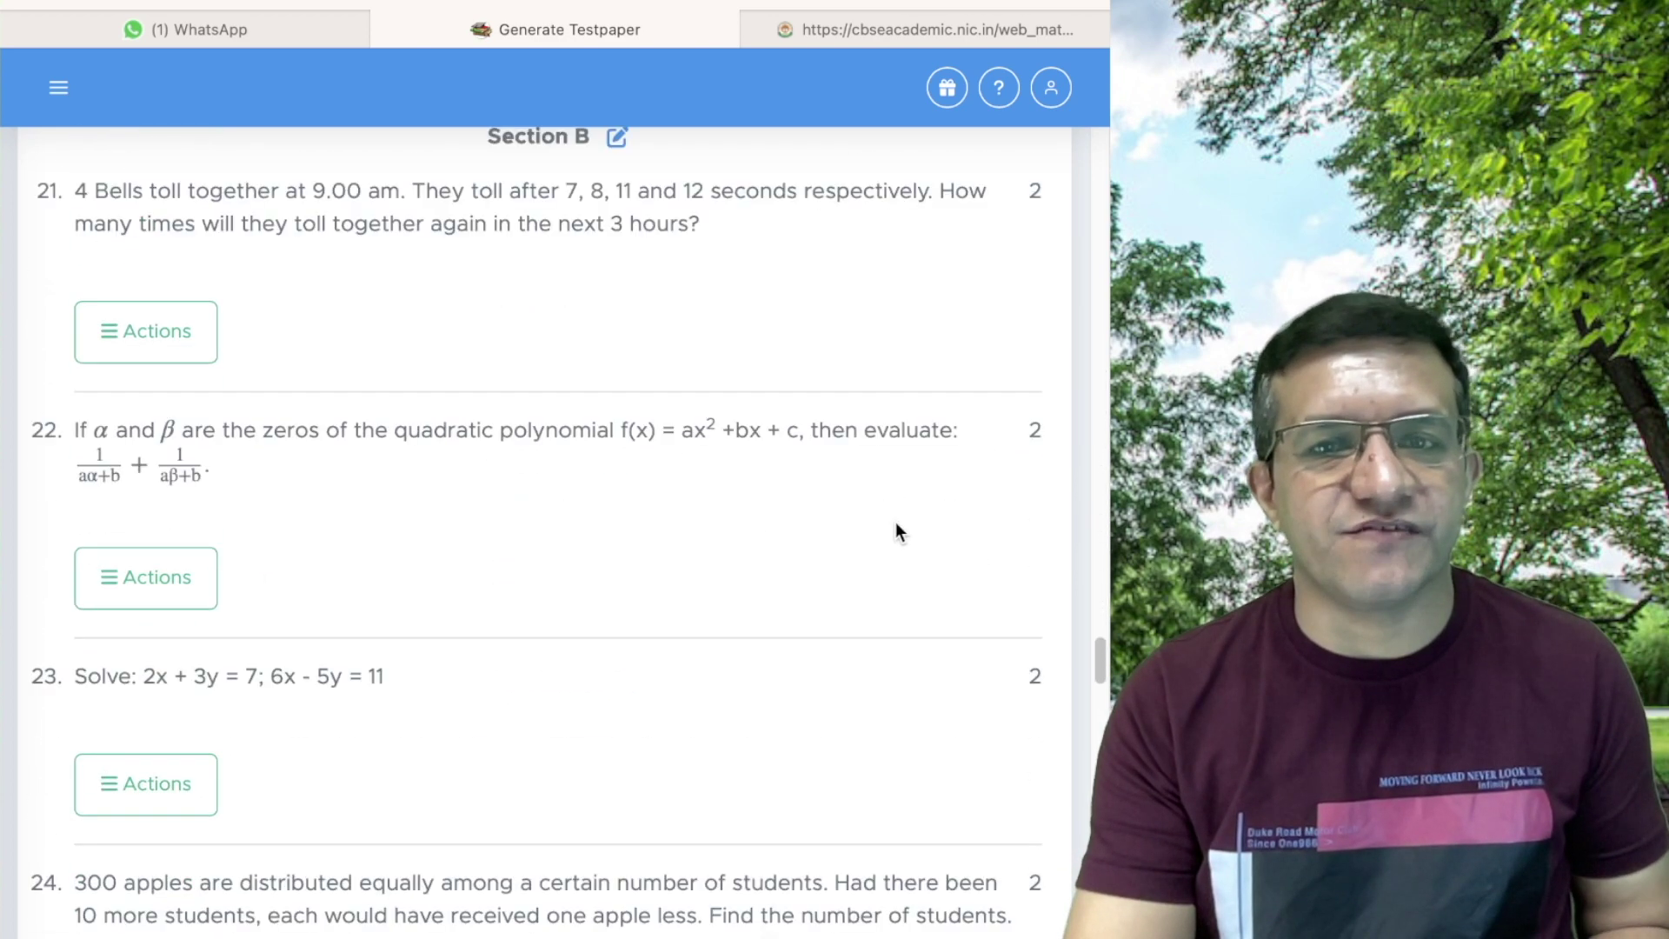
pyautogui.scroll(-6, 865, 548)
pyautogui.scroll(4, 861, 559)
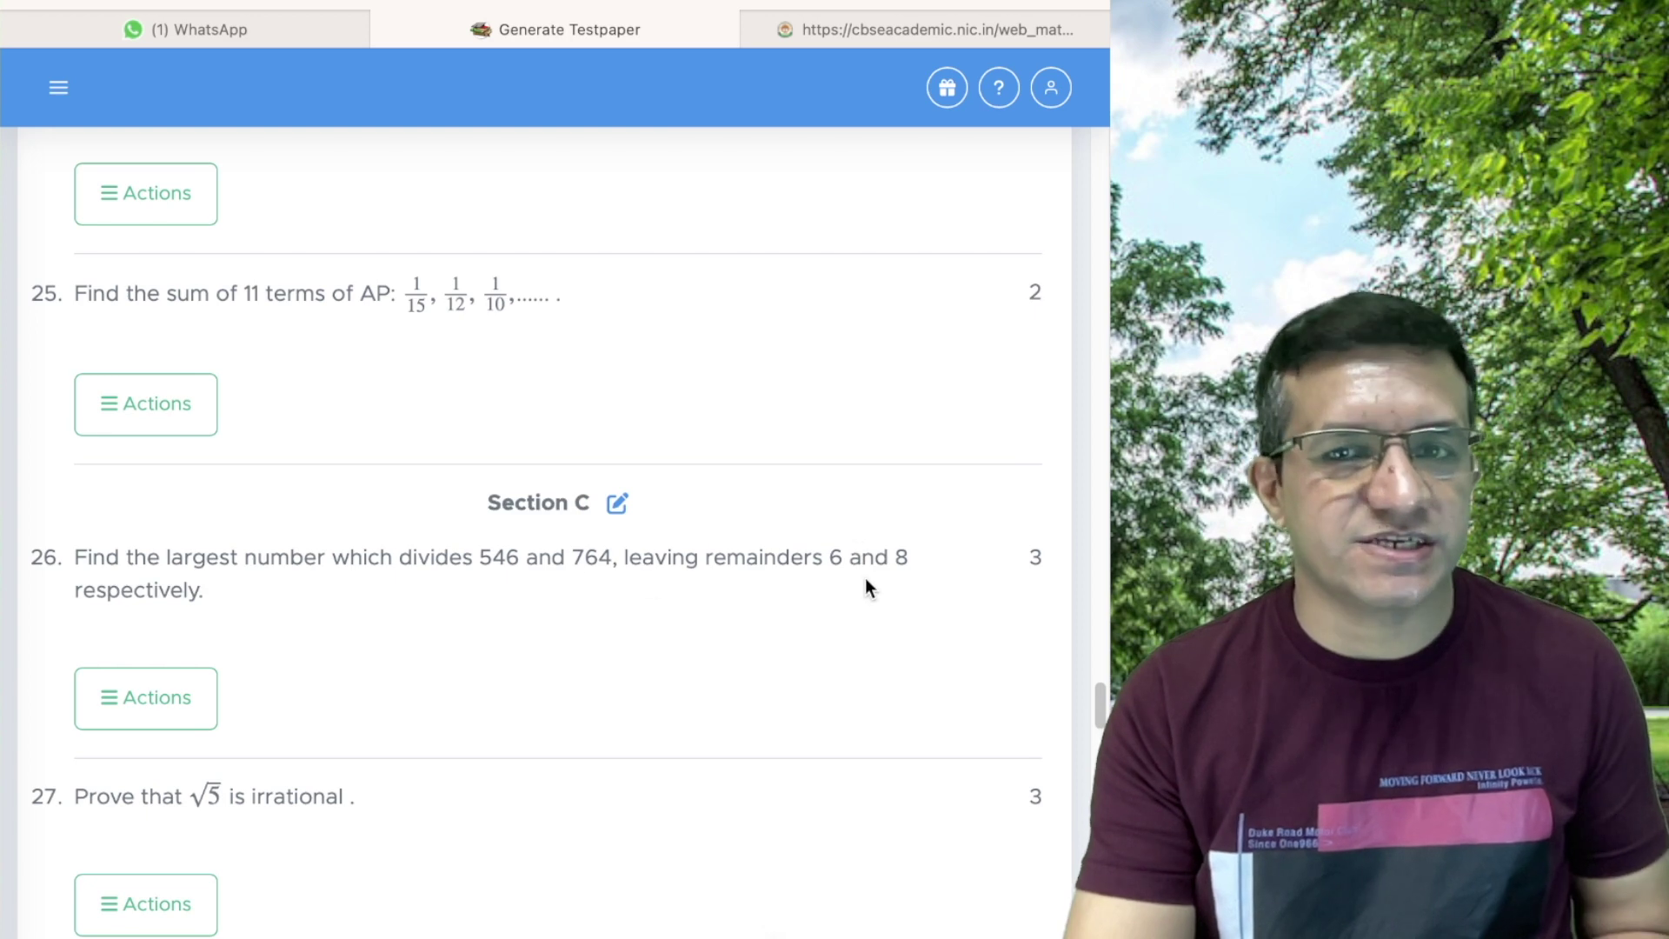
pyautogui.scroll(-3, 861, 581)
pyautogui.scroll(-12, 850, 575)
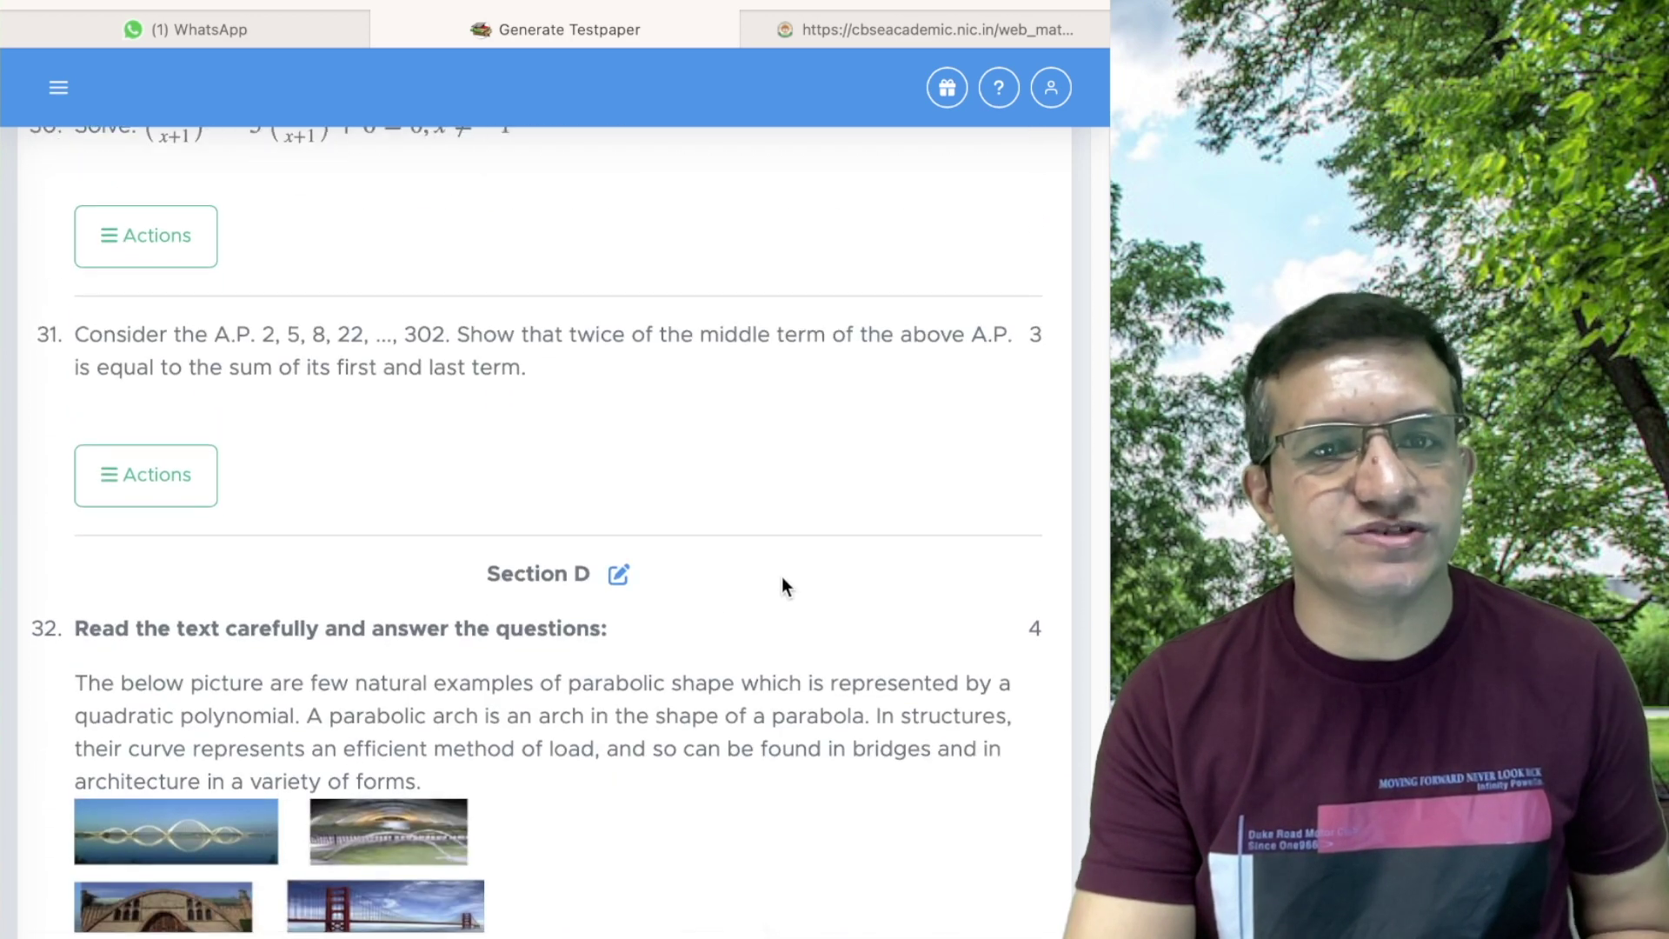
pyautogui.scroll(-12, 822, 596)
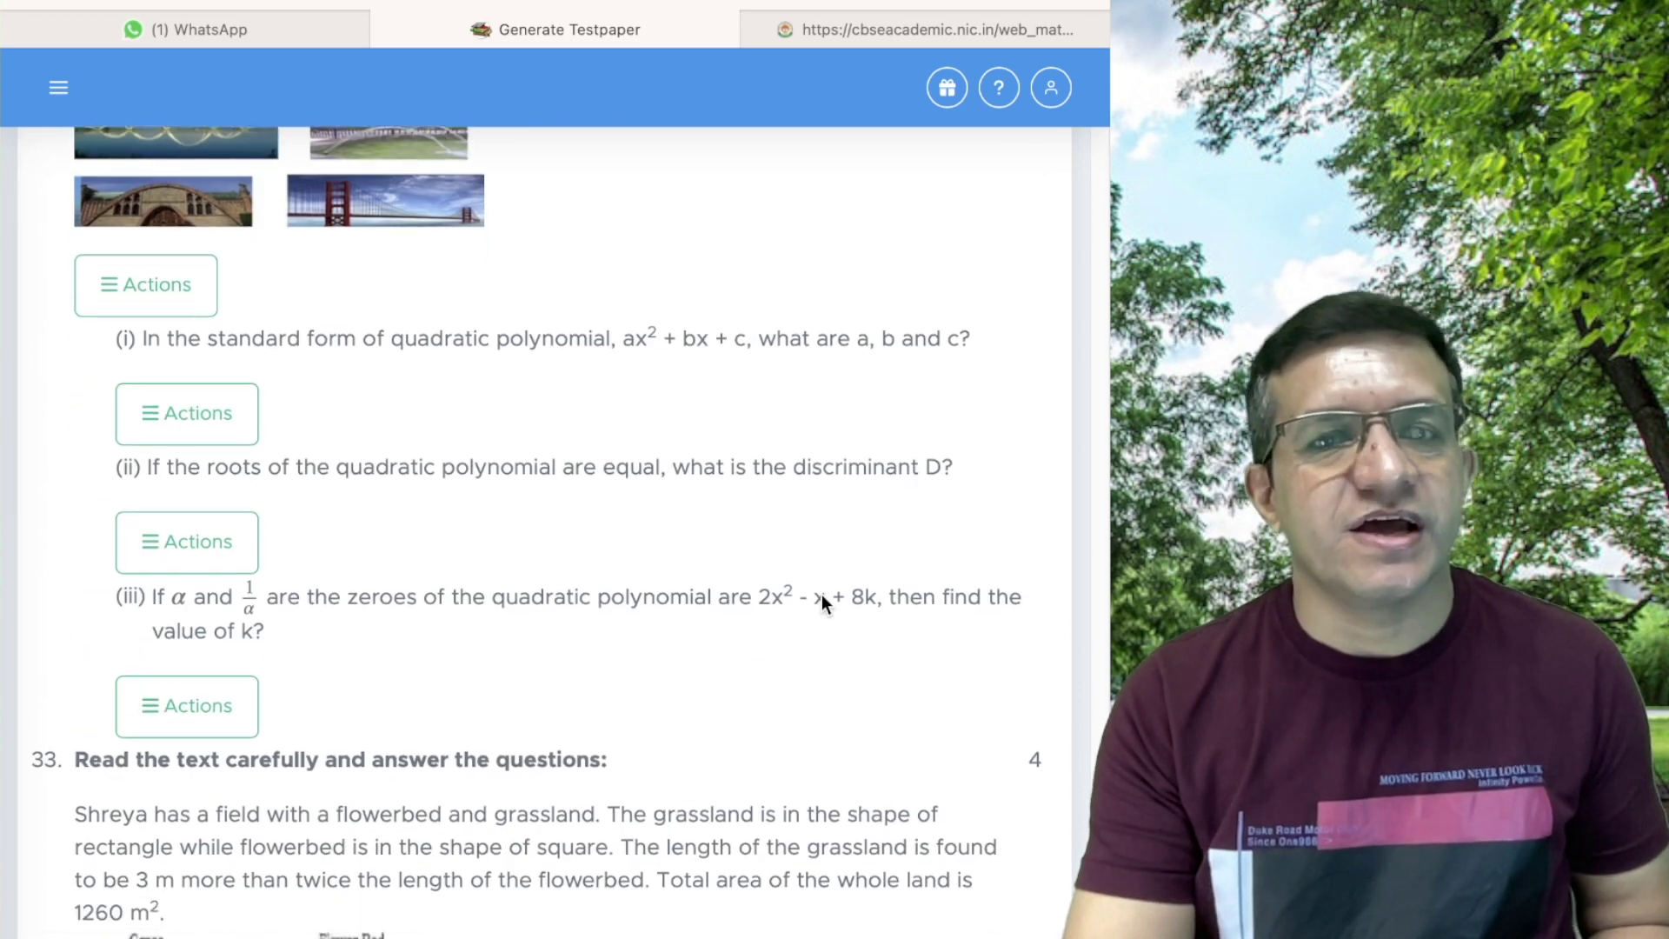
pyautogui.scroll(-10, 821, 596)
pyautogui.scroll(-4, 819, 598)
pyautogui.scroll(-15, 819, 598)
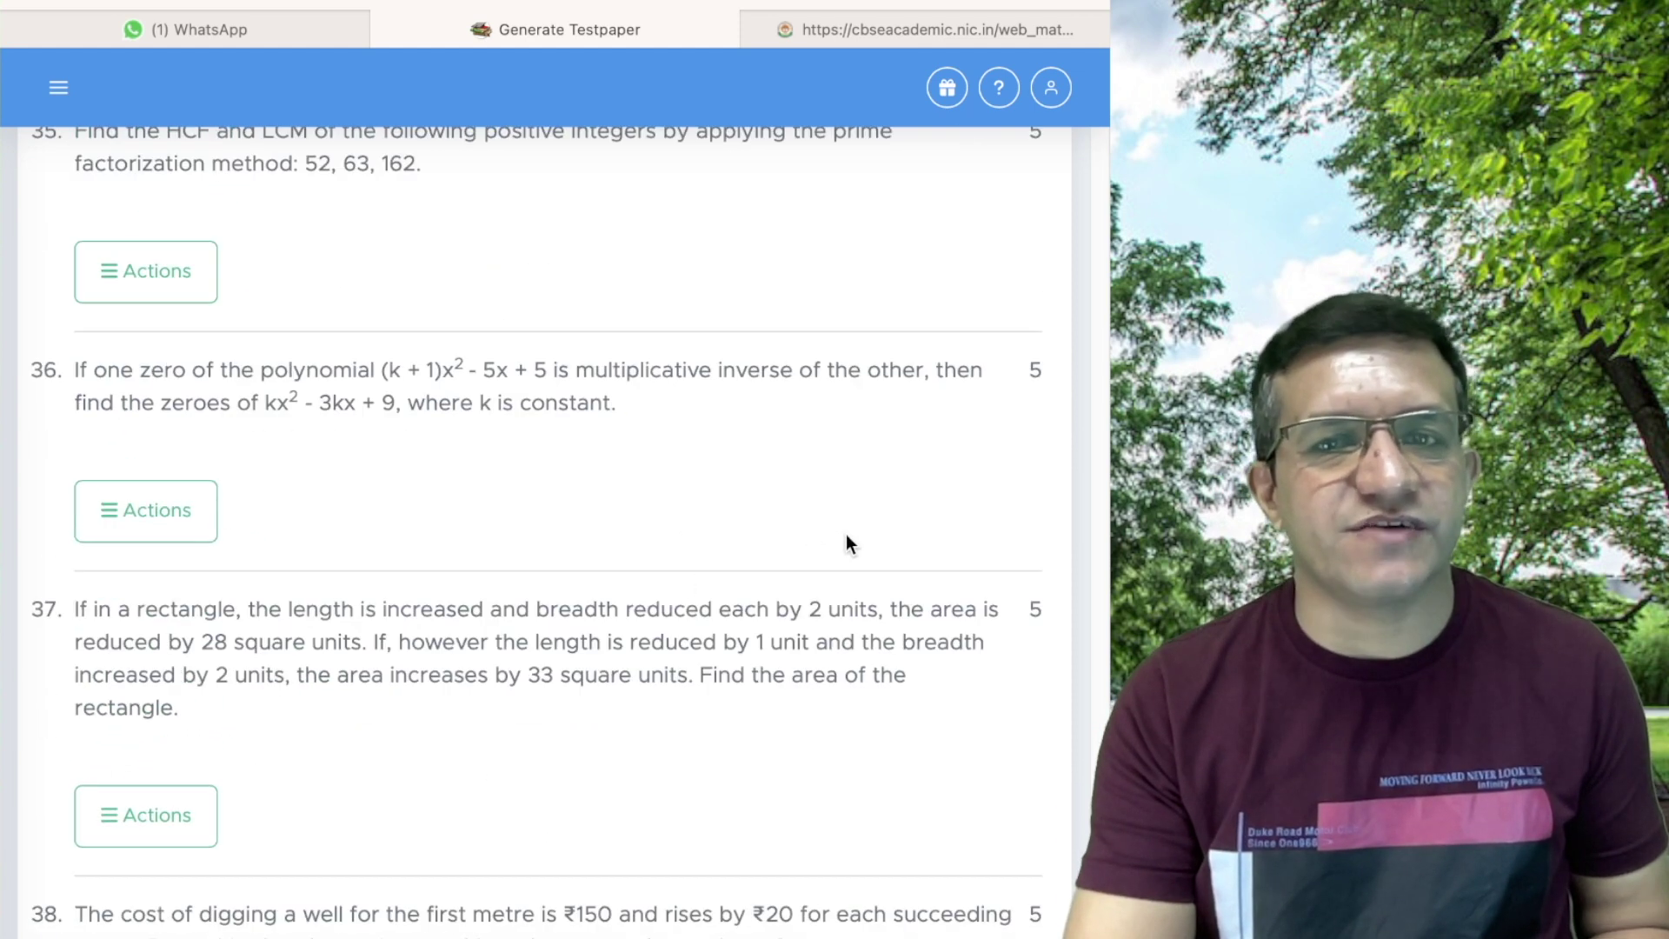
pyautogui.scroll(-2, 839, 553)
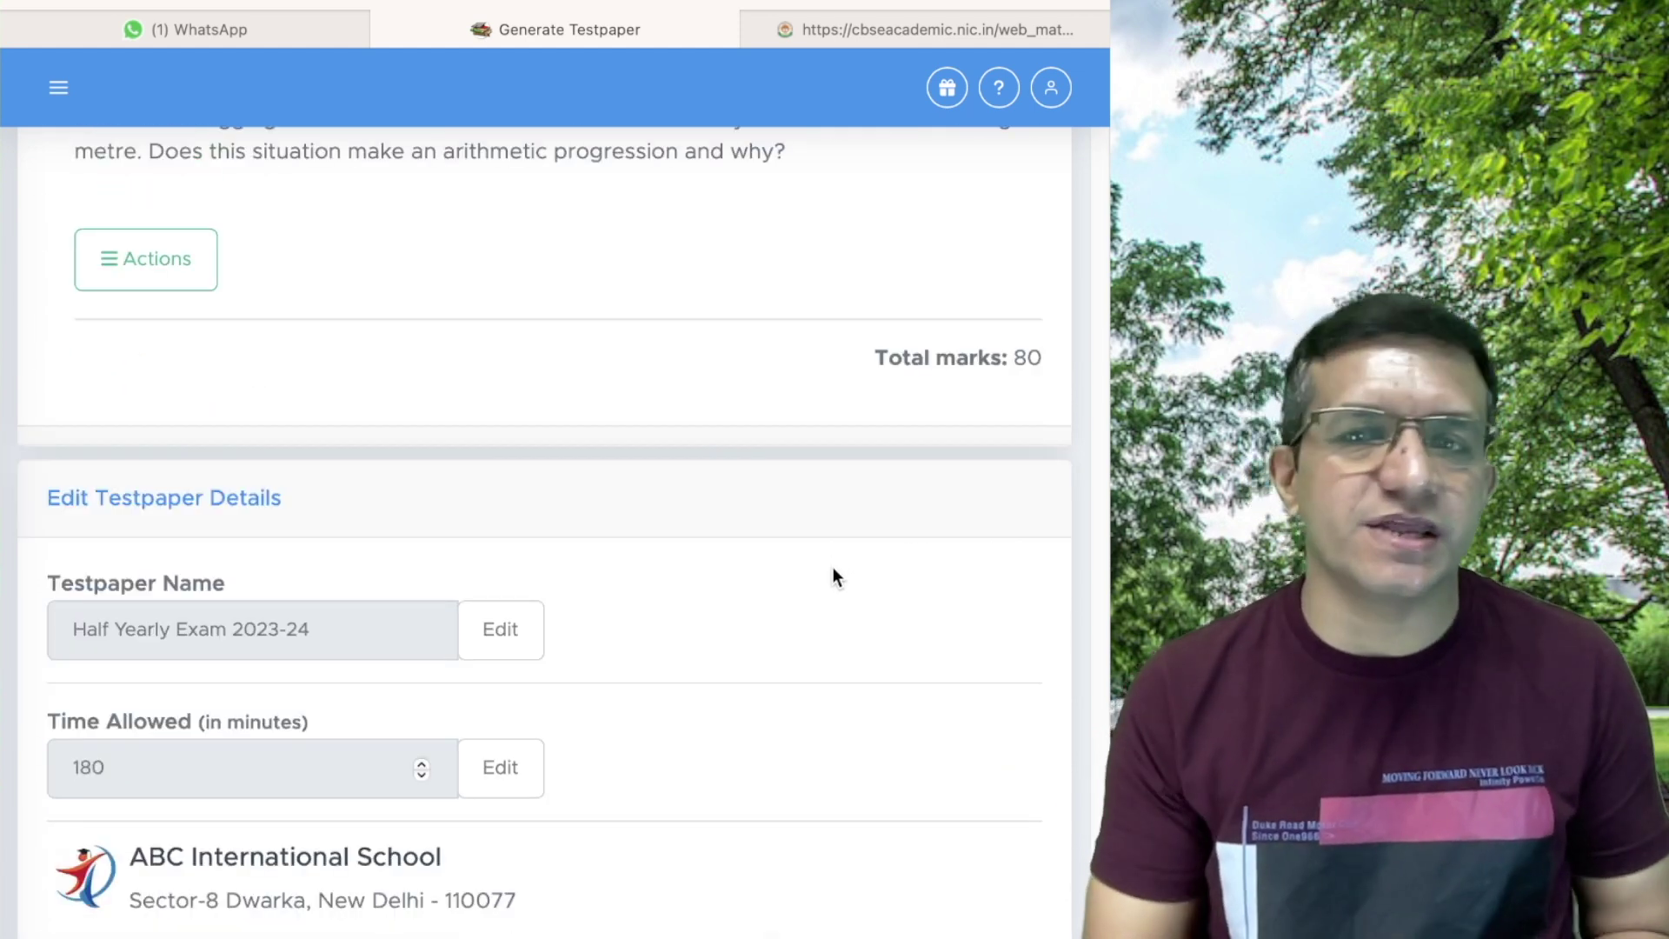
pyautogui.scroll(20, 833, 577)
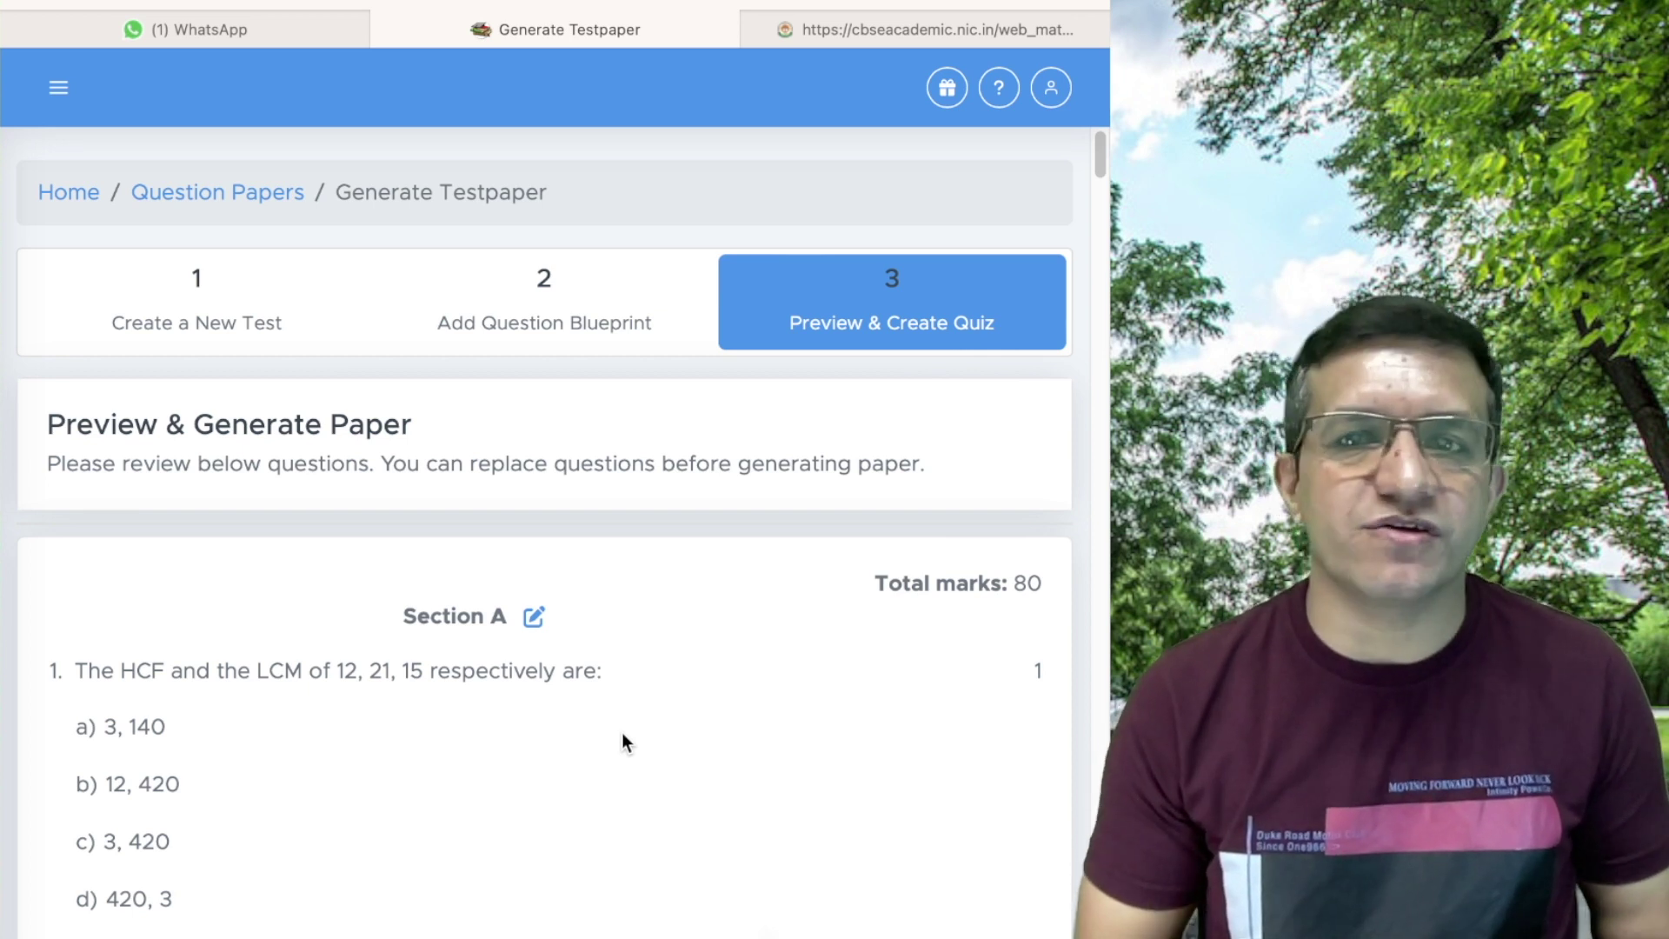
pyautogui.scroll(-5, 622, 732)
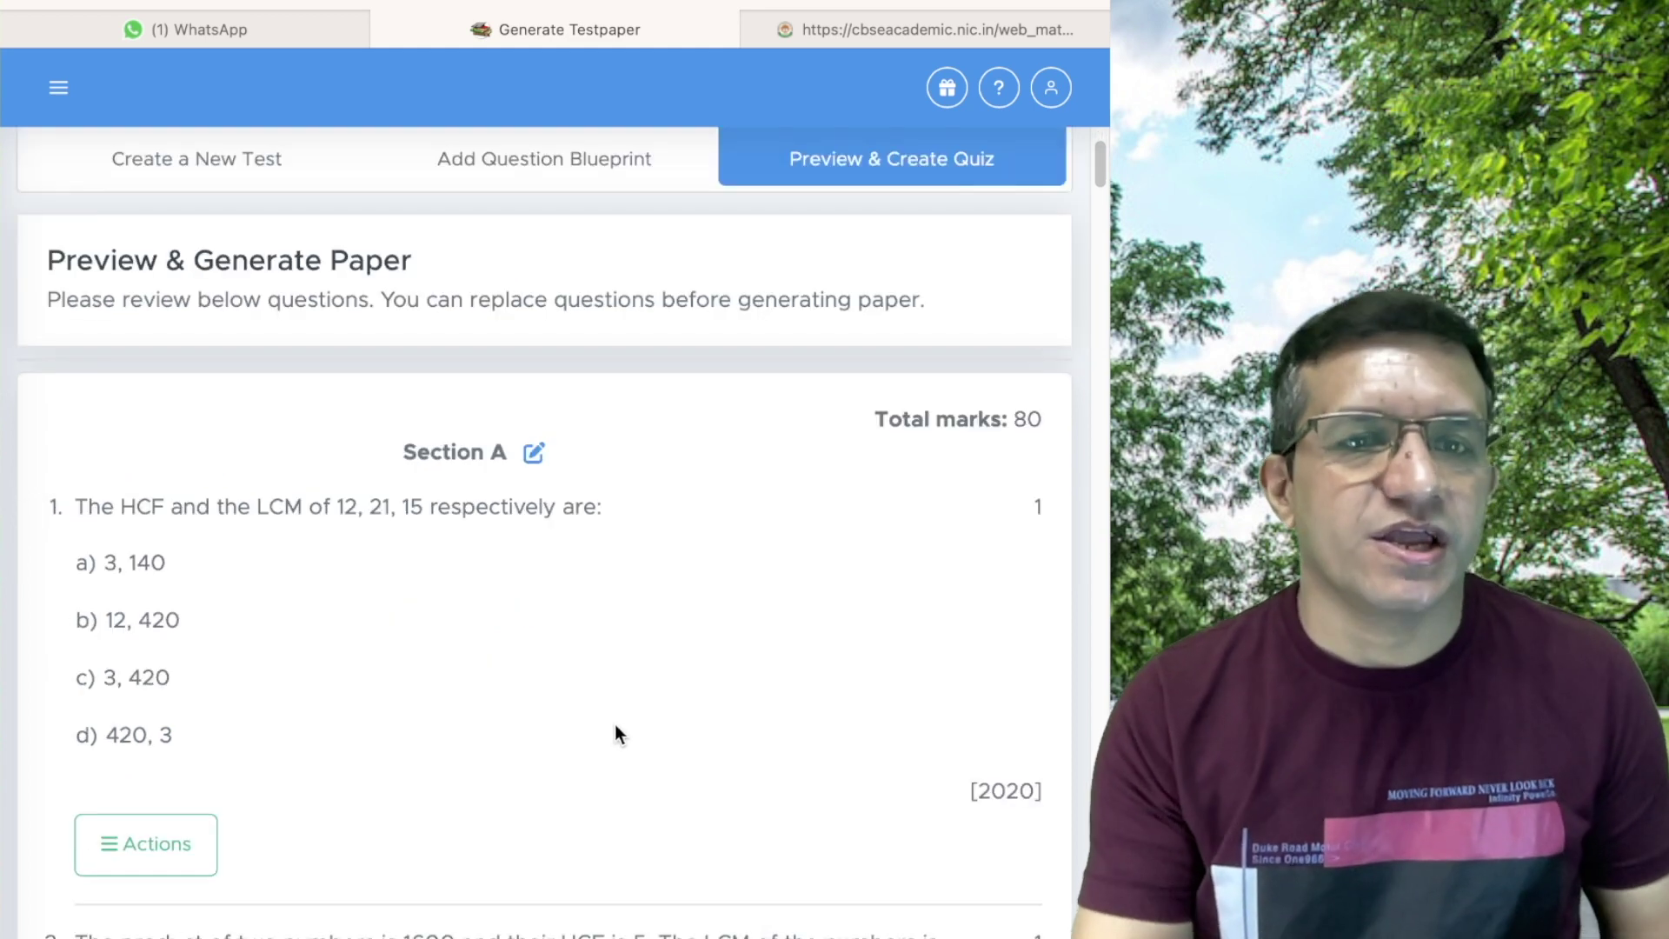
pyautogui.scroll(-5, 578, 717)
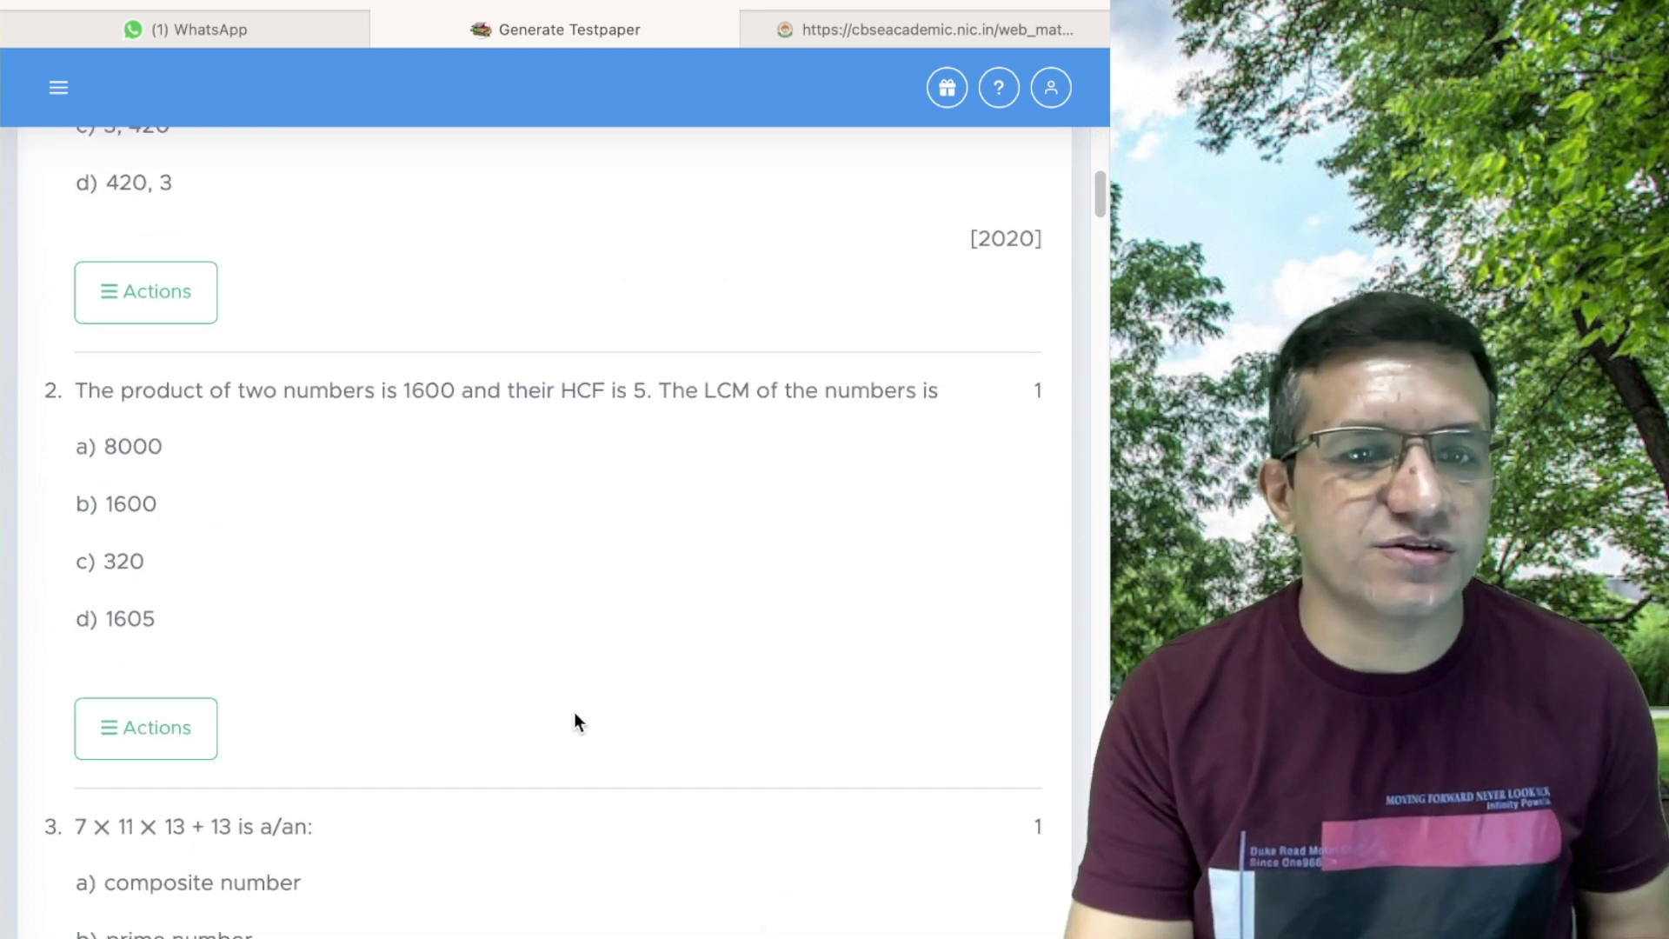
pyautogui.scroll(-8, 541, 720)
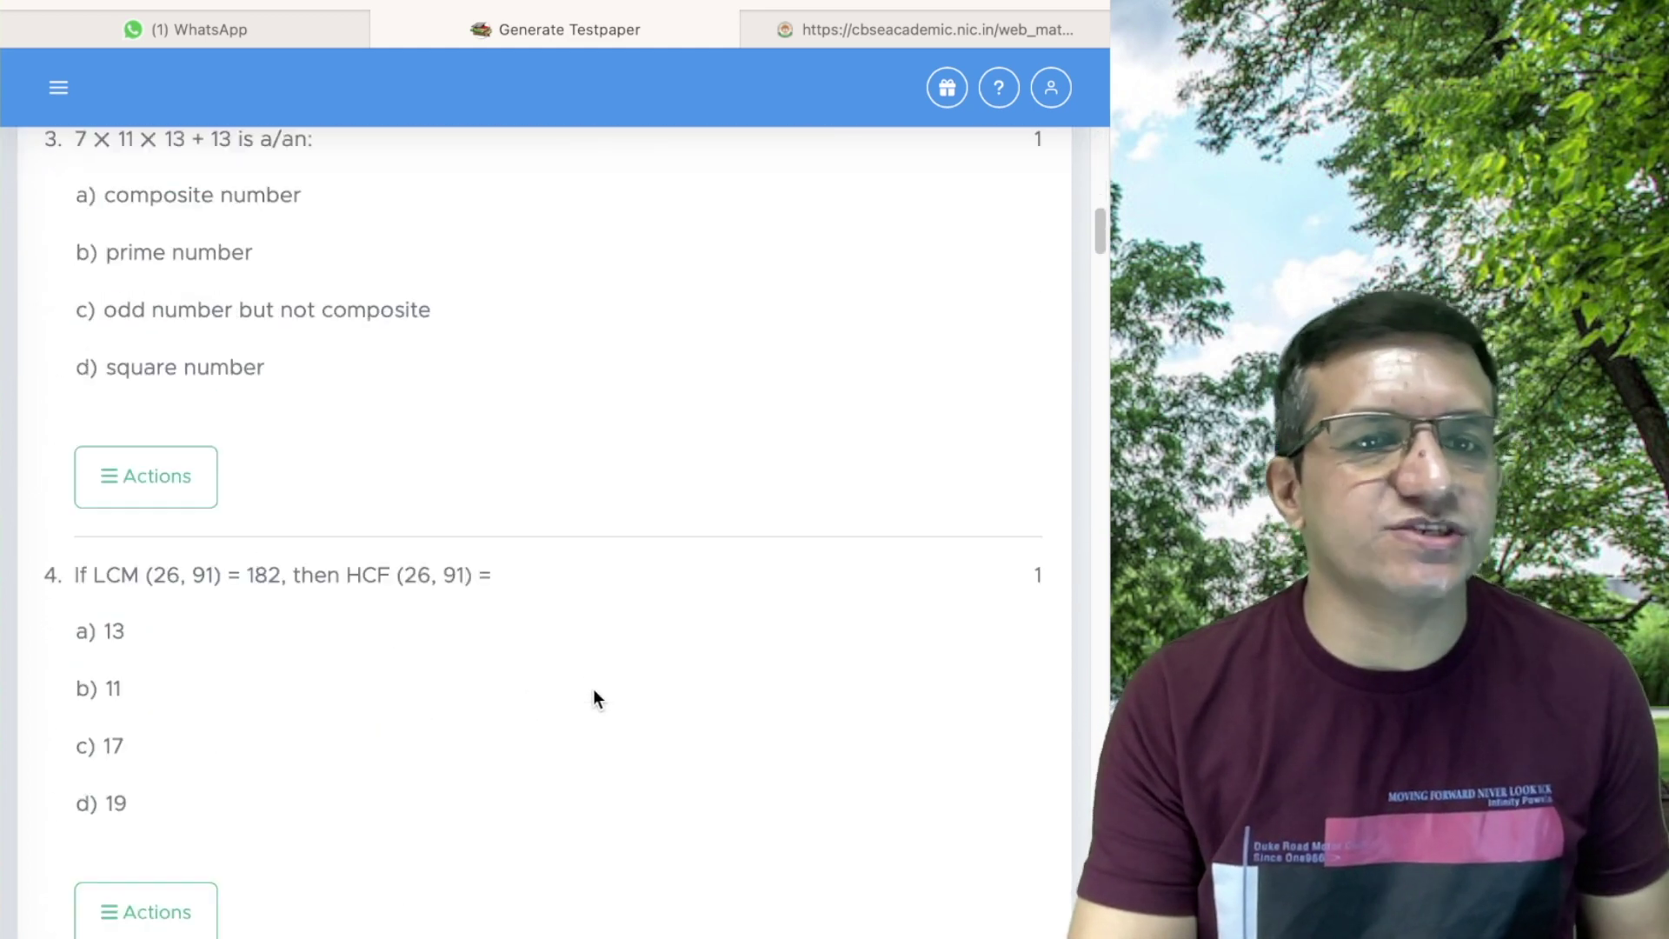
# - Swap question 4 for the 2023 question on the LCM of (2³×3×5) and (2⁴×5×7)
pyautogui.click(175, 548)
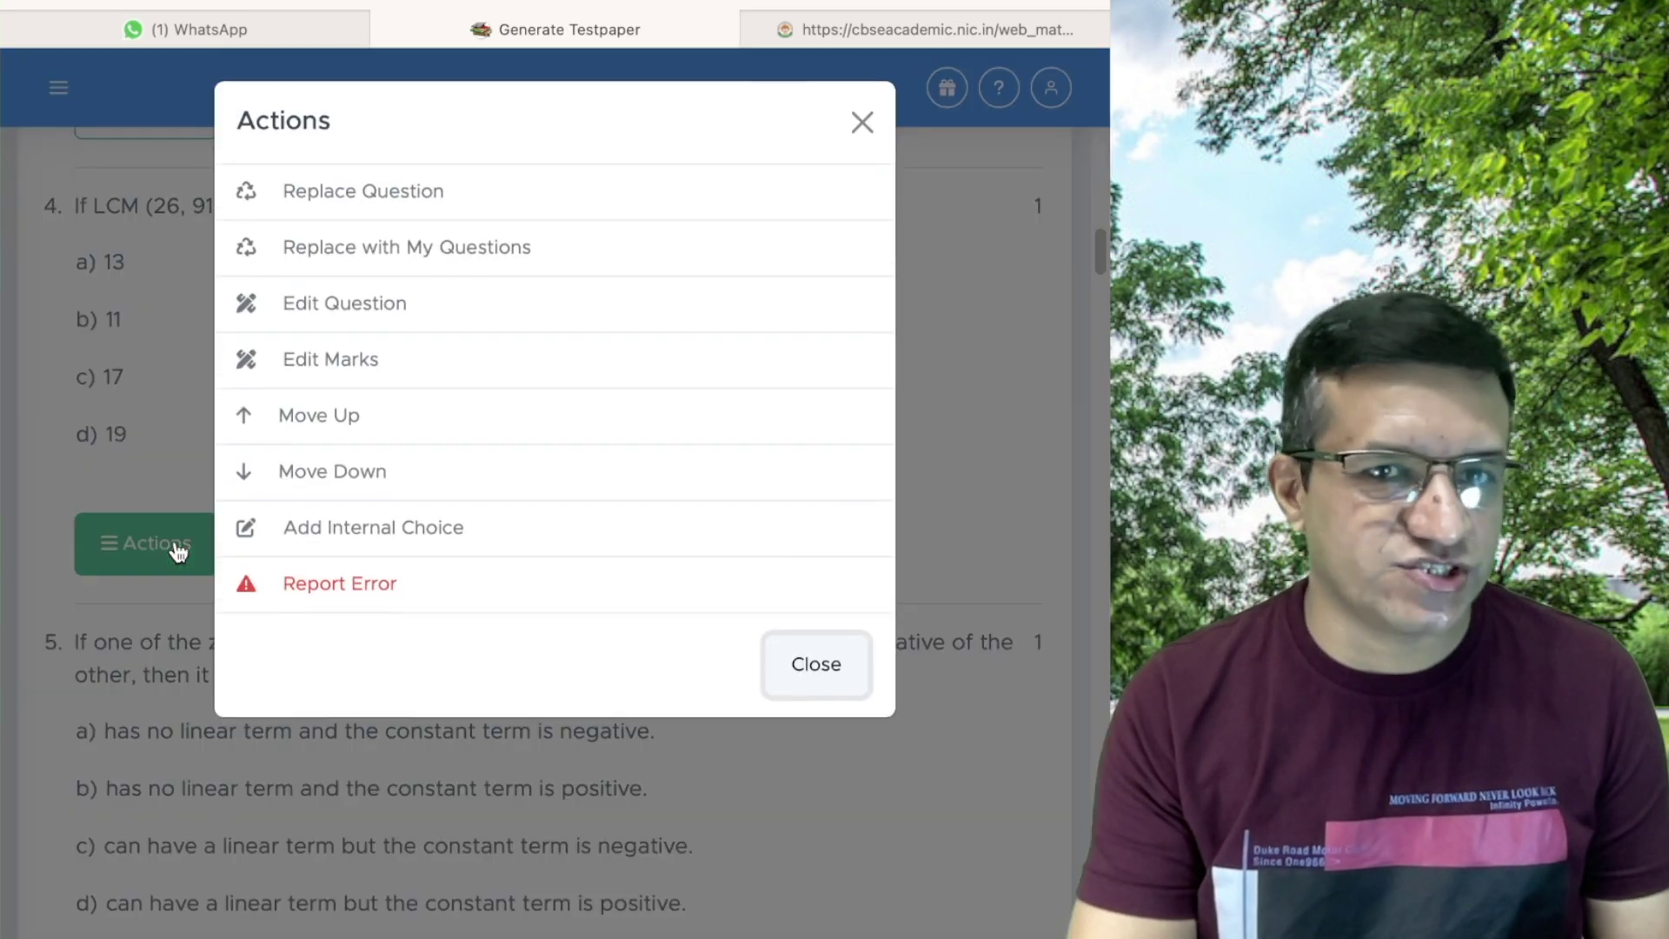
pyautogui.click(357, 199)
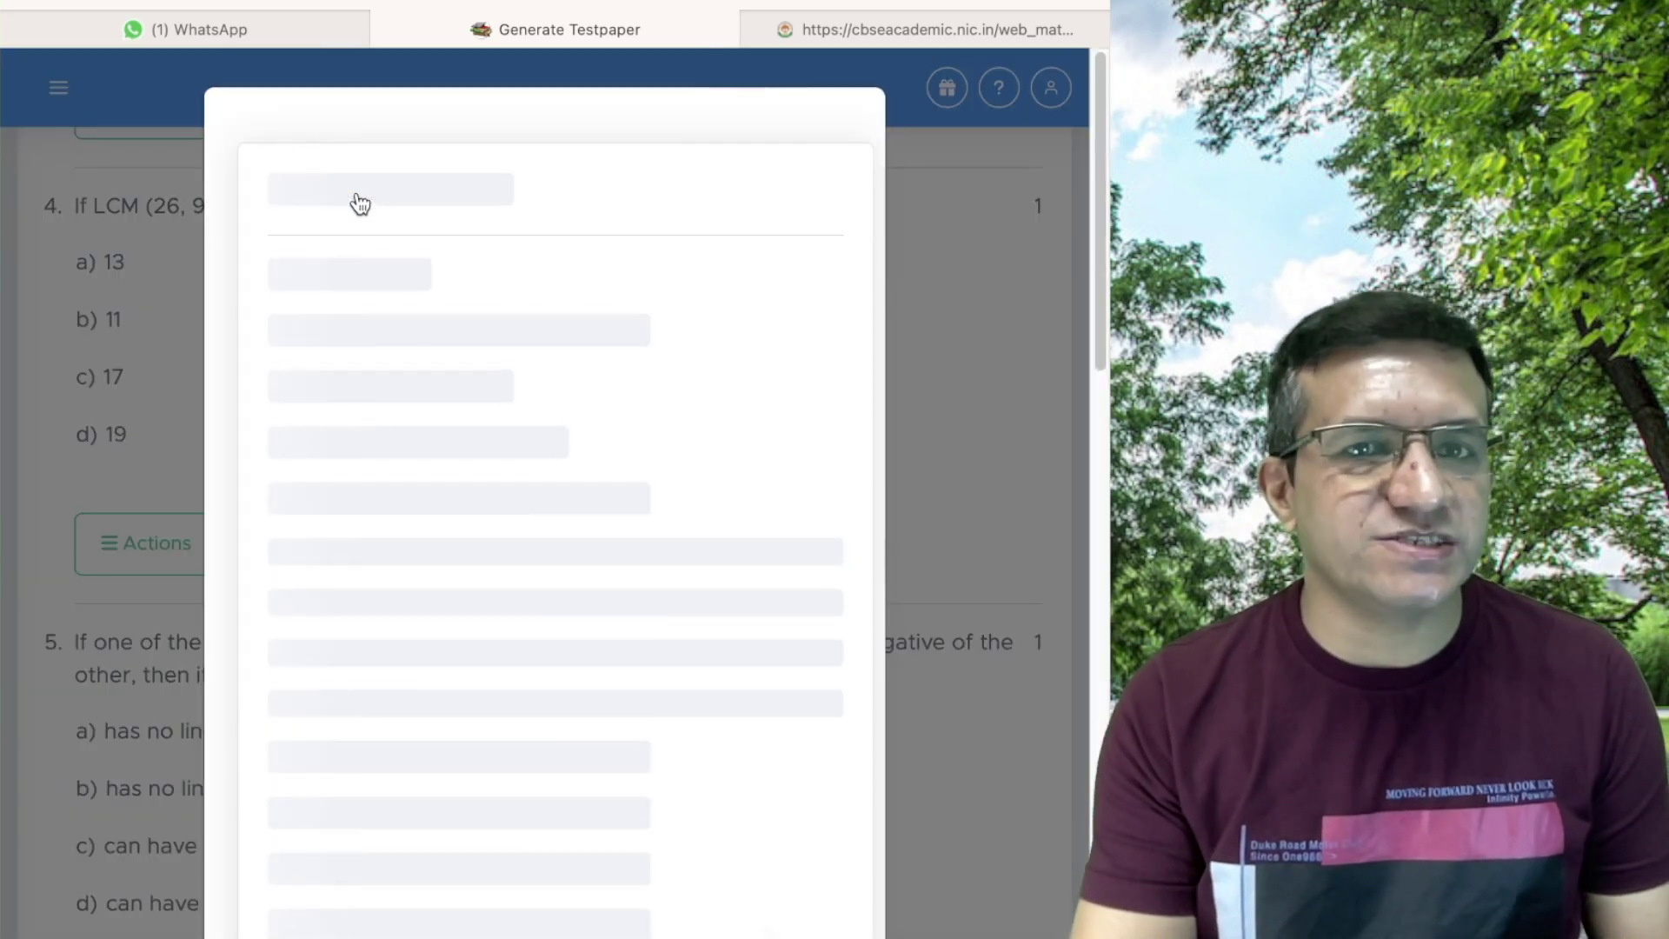
pyautogui.scroll(-5, 356, 306)
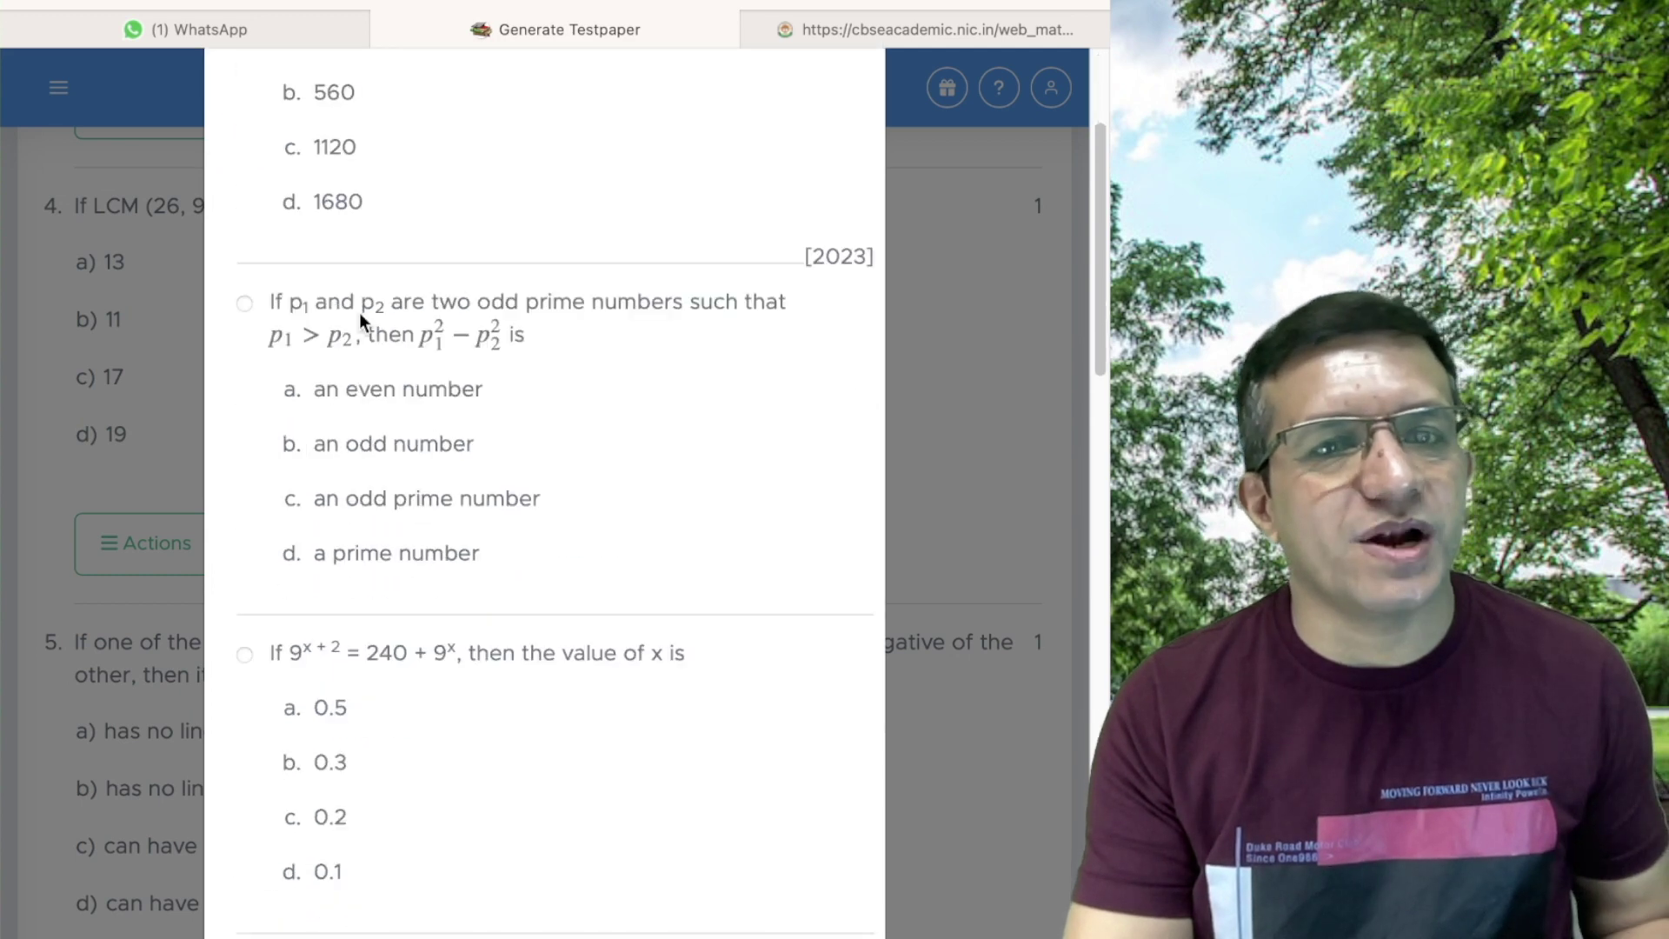
pyautogui.scroll(5, 358, 315)
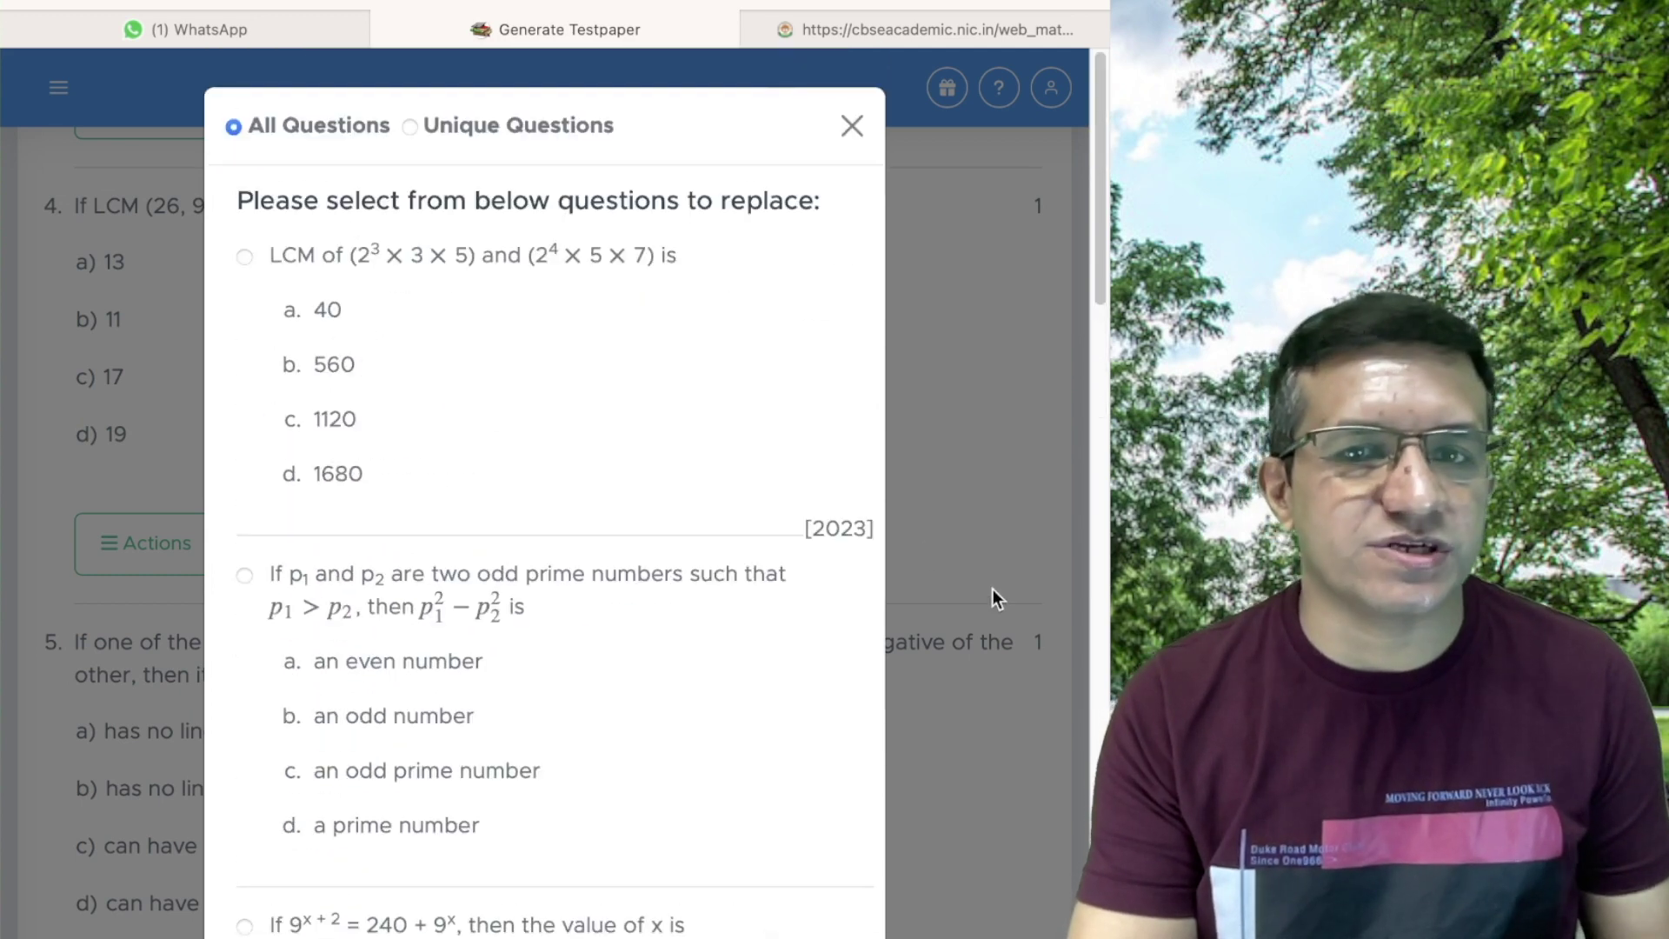
pyautogui.moveTo(818, 529); pyautogui.dragTo(869, 556)
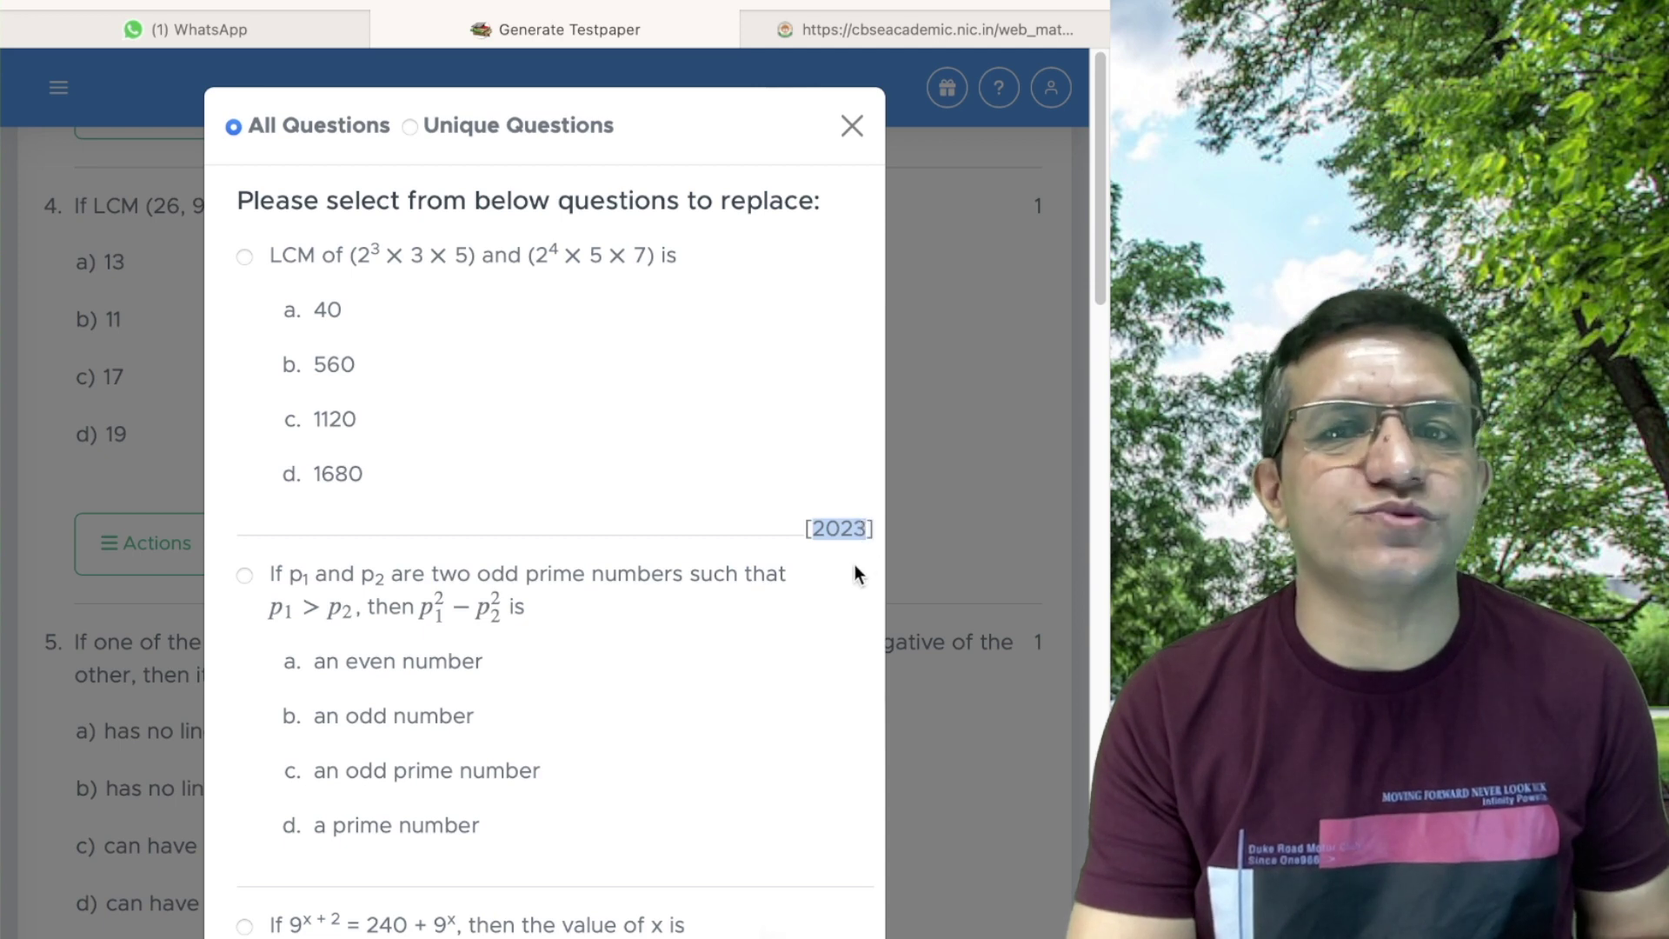
pyautogui.click(246, 257)
pyautogui.click(299, 544)
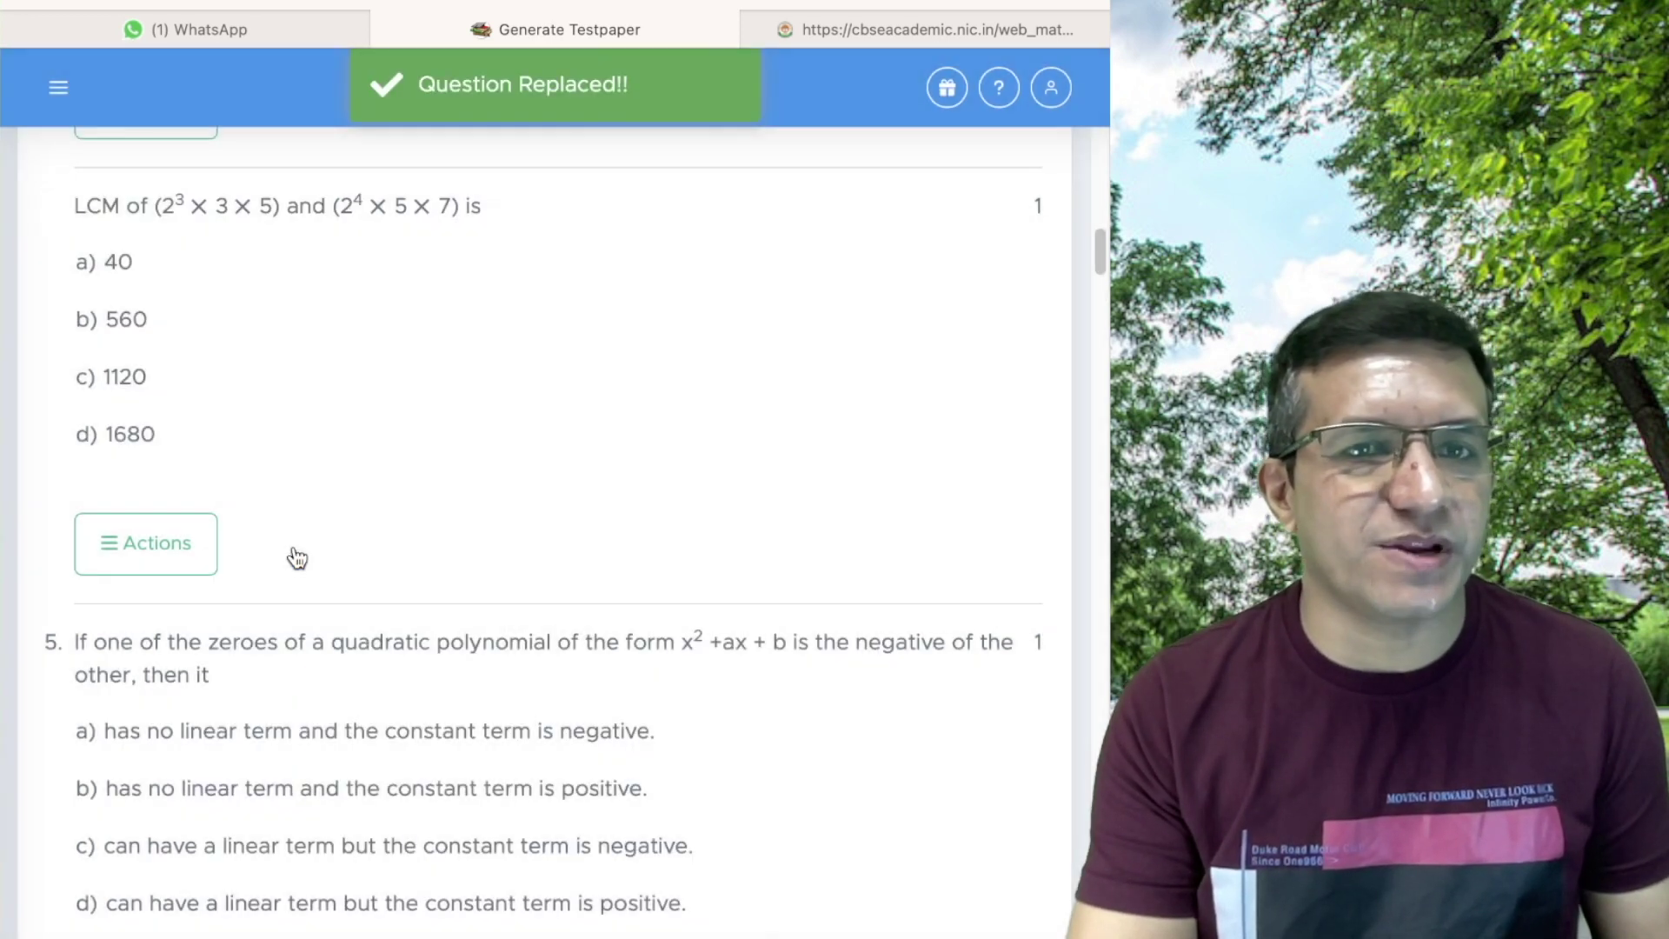
pyautogui.scroll(-4, 474, 375)
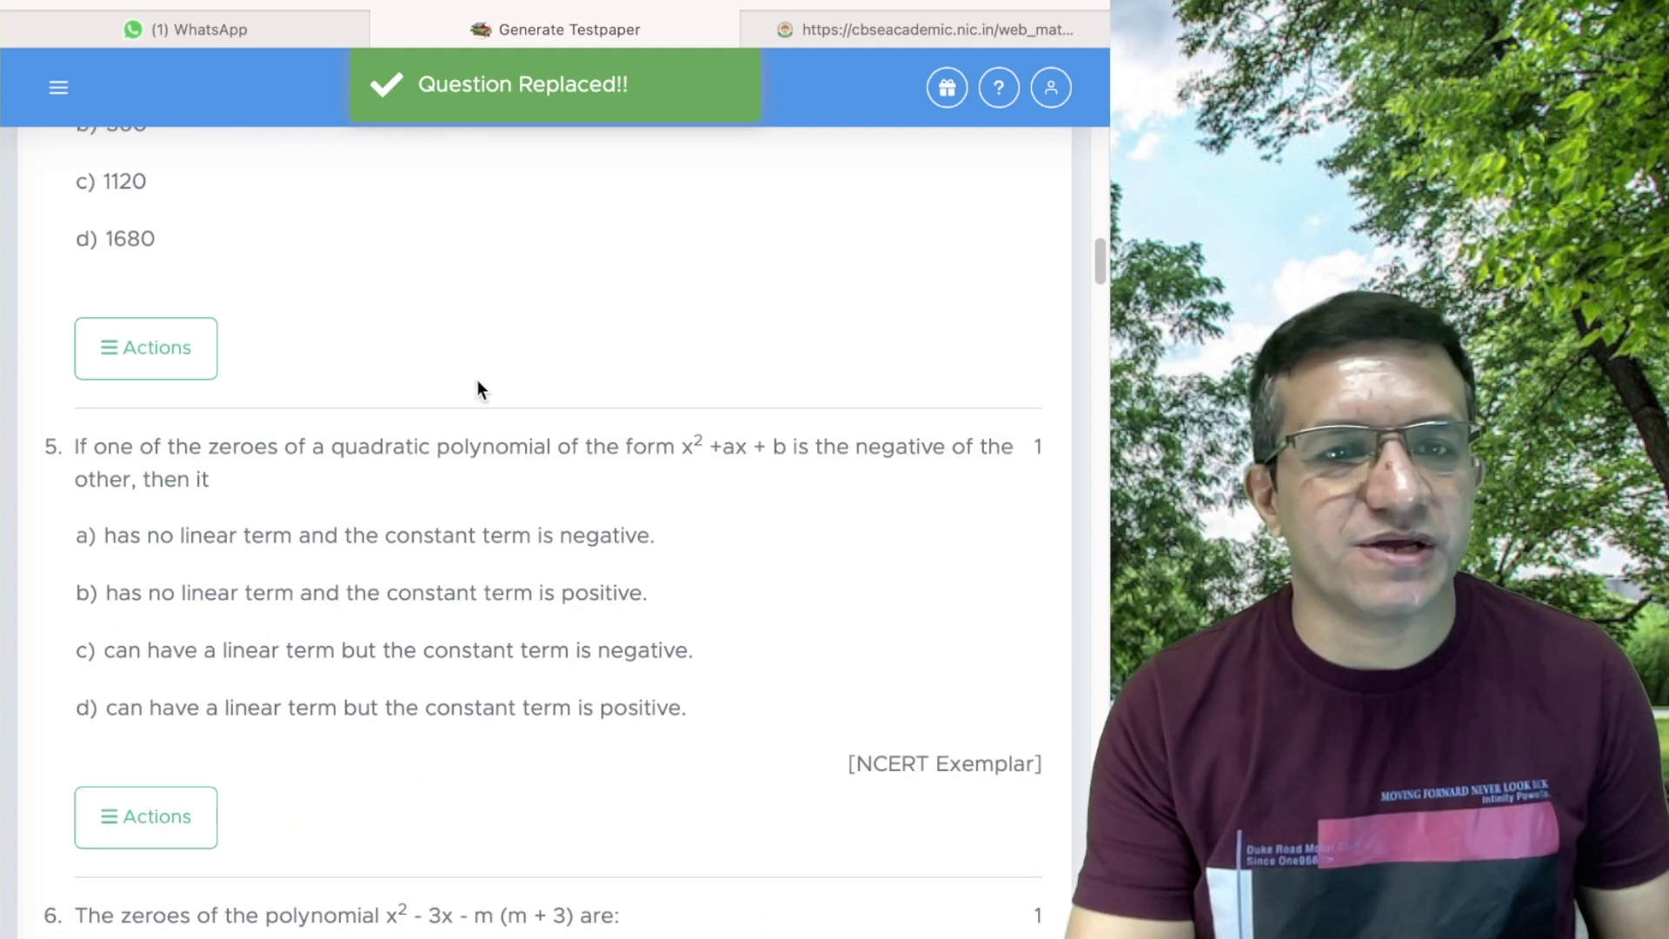
pyautogui.scroll(-20, 478, 382)
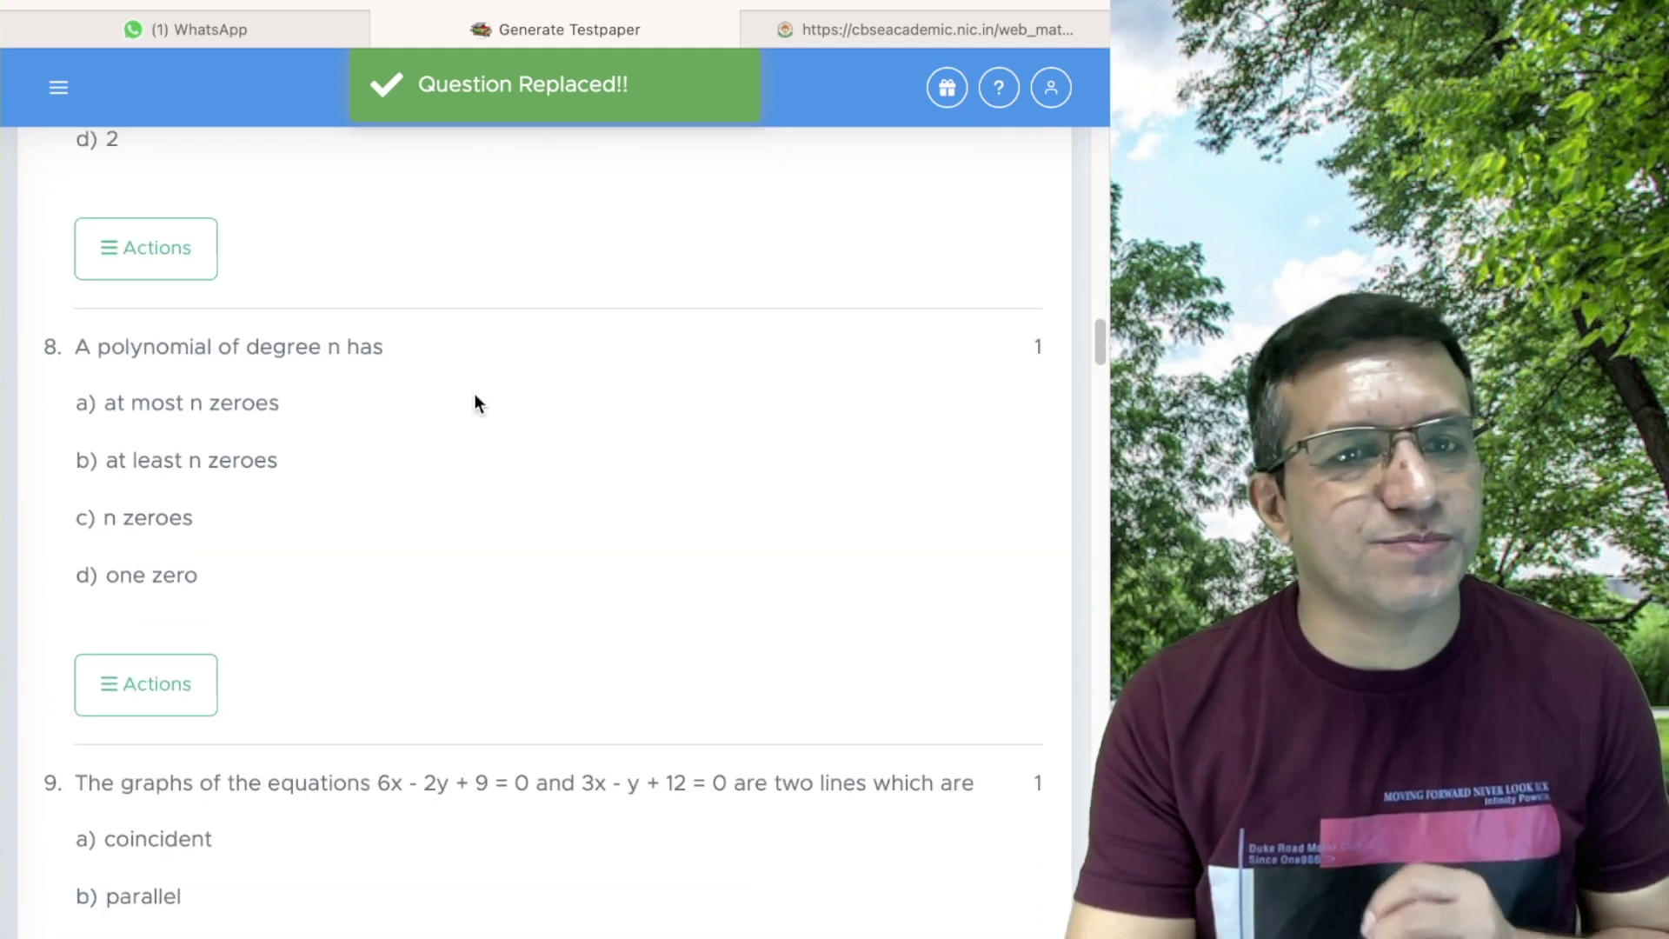
pyautogui.scroll(-20, 471, 405)
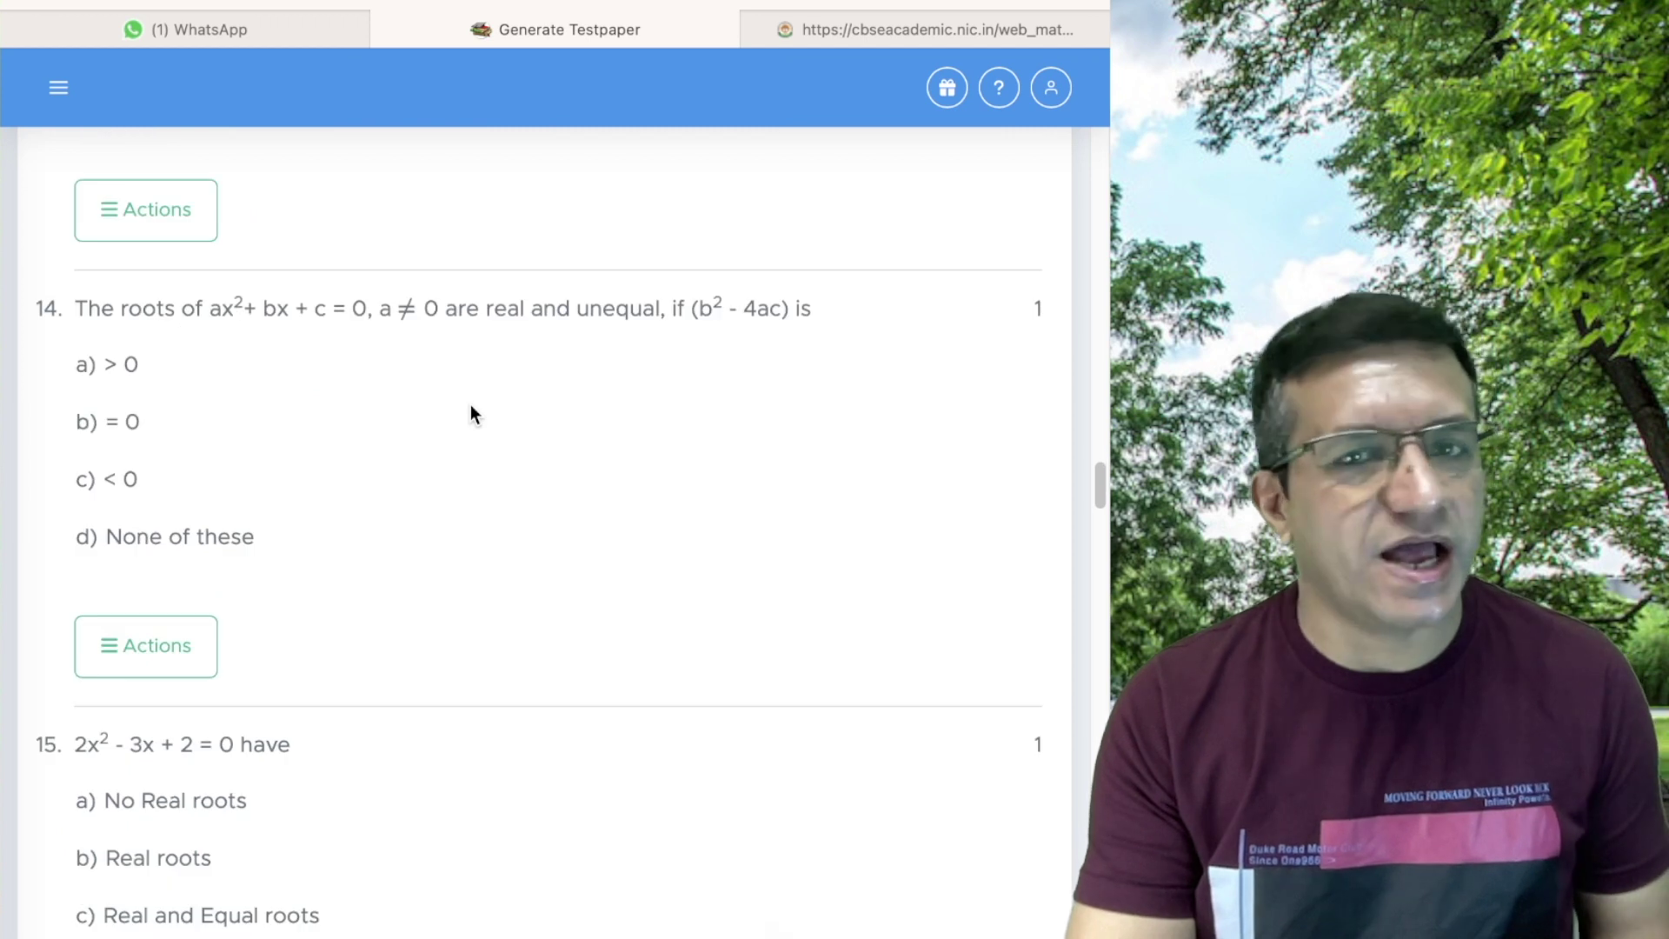
pyautogui.scroll(-17, 471, 405)
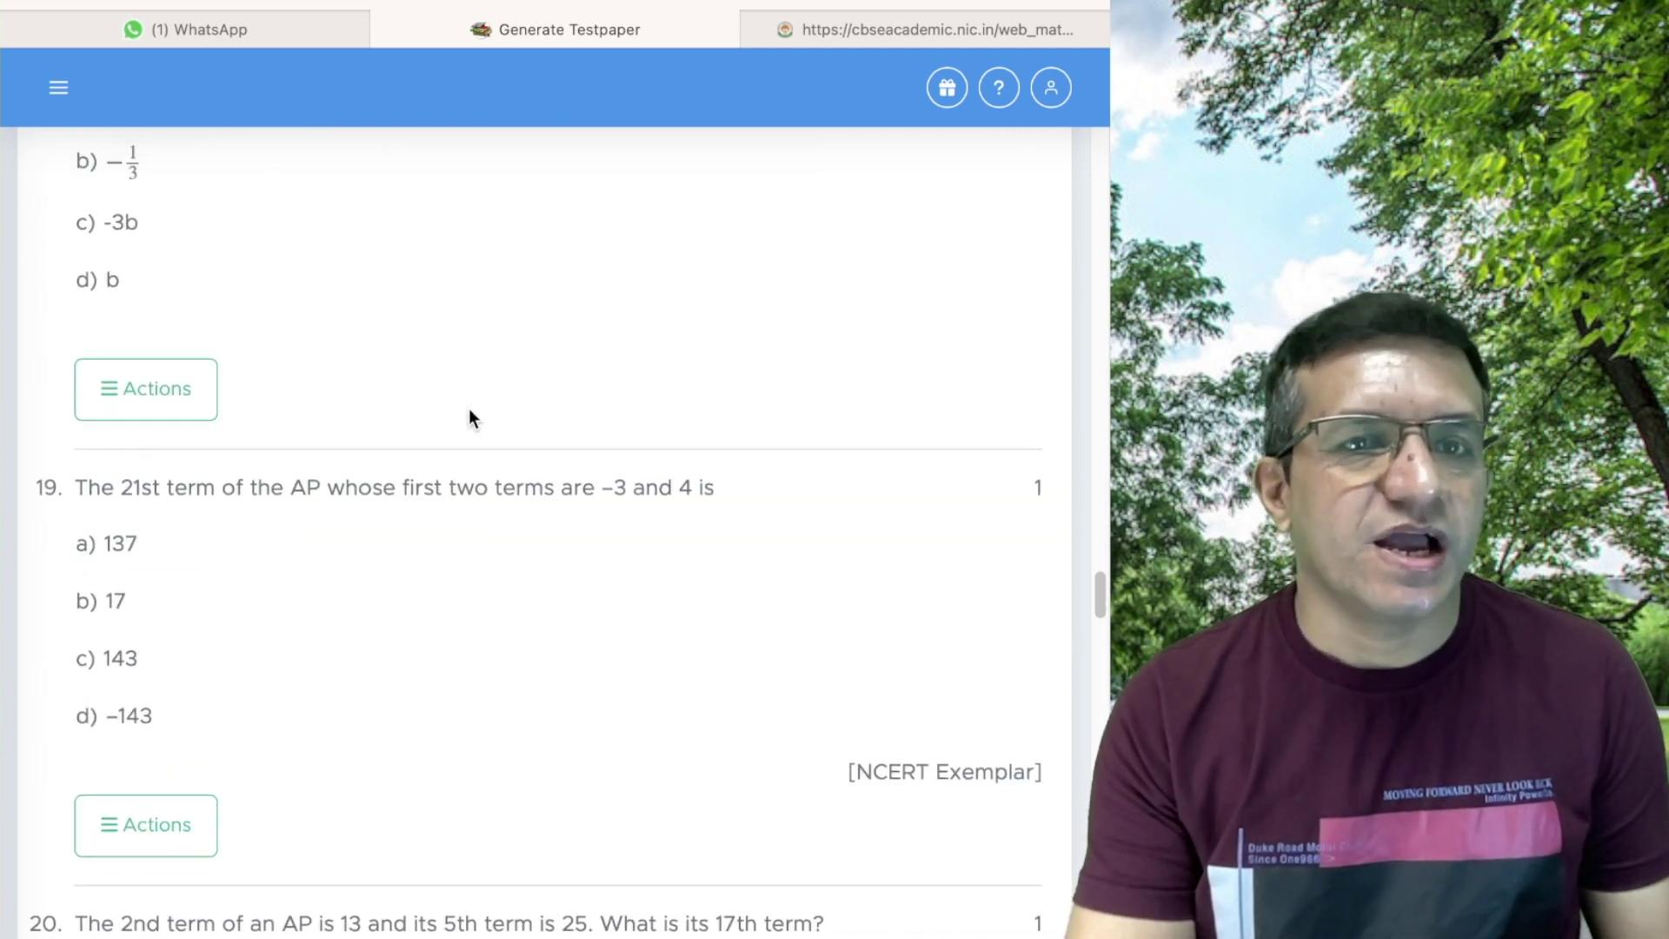
pyautogui.scroll(7, 467, 408)
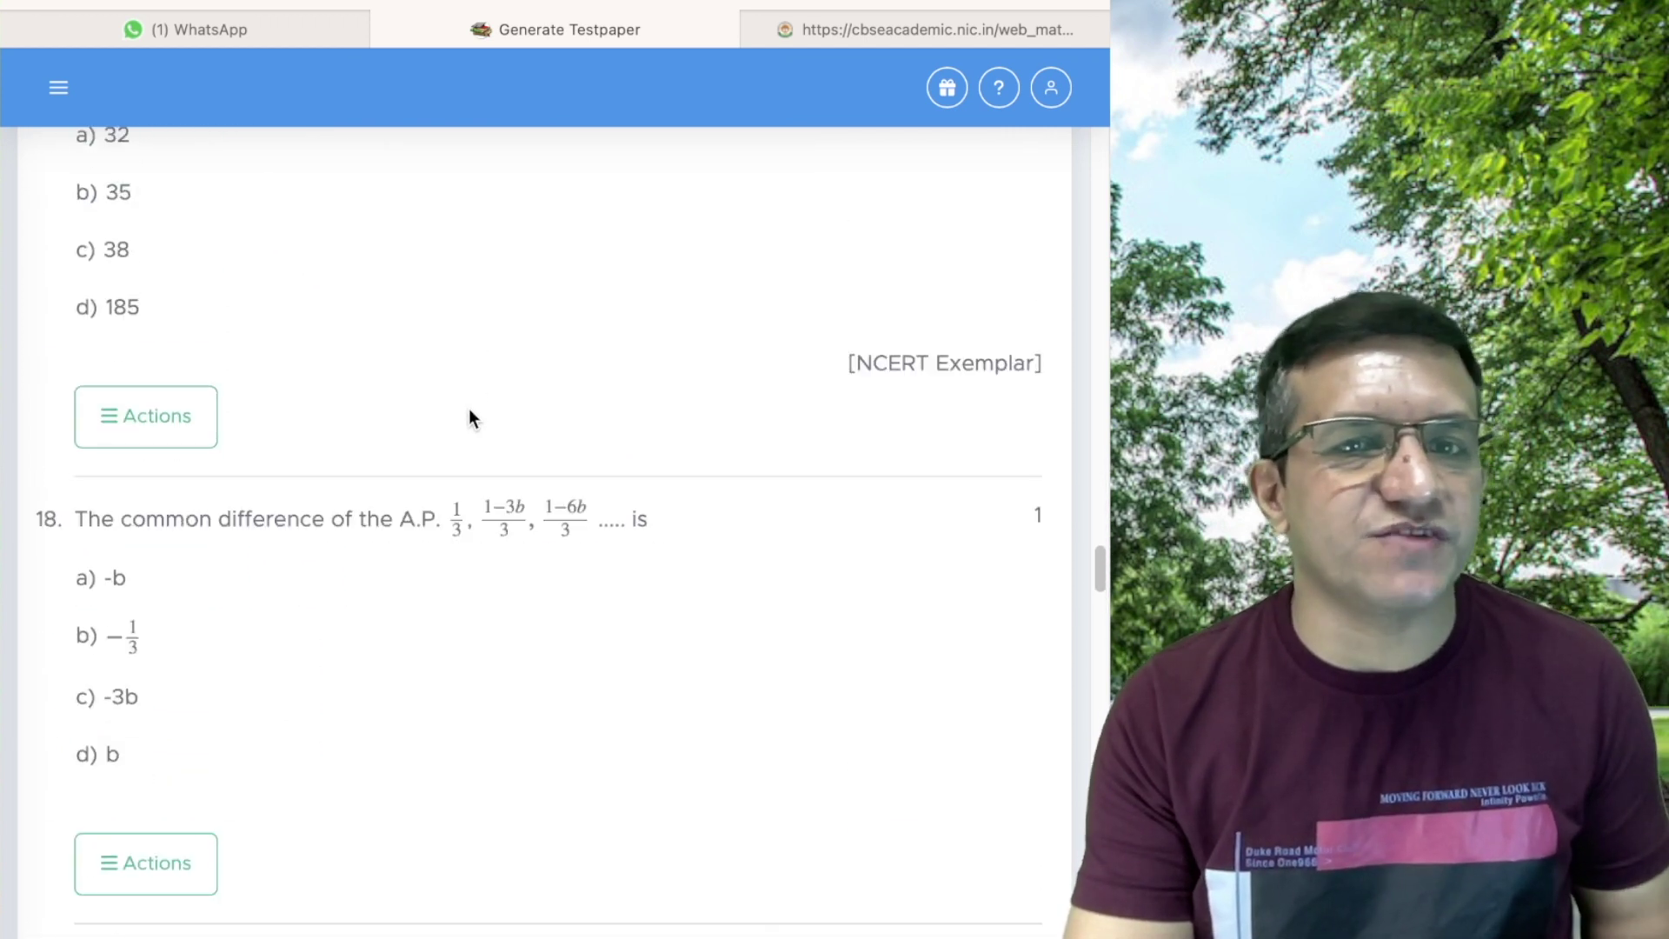
# - Edit question 18's wording and first option on the A.P. common difference, then save it
pyautogui.click(168, 866)
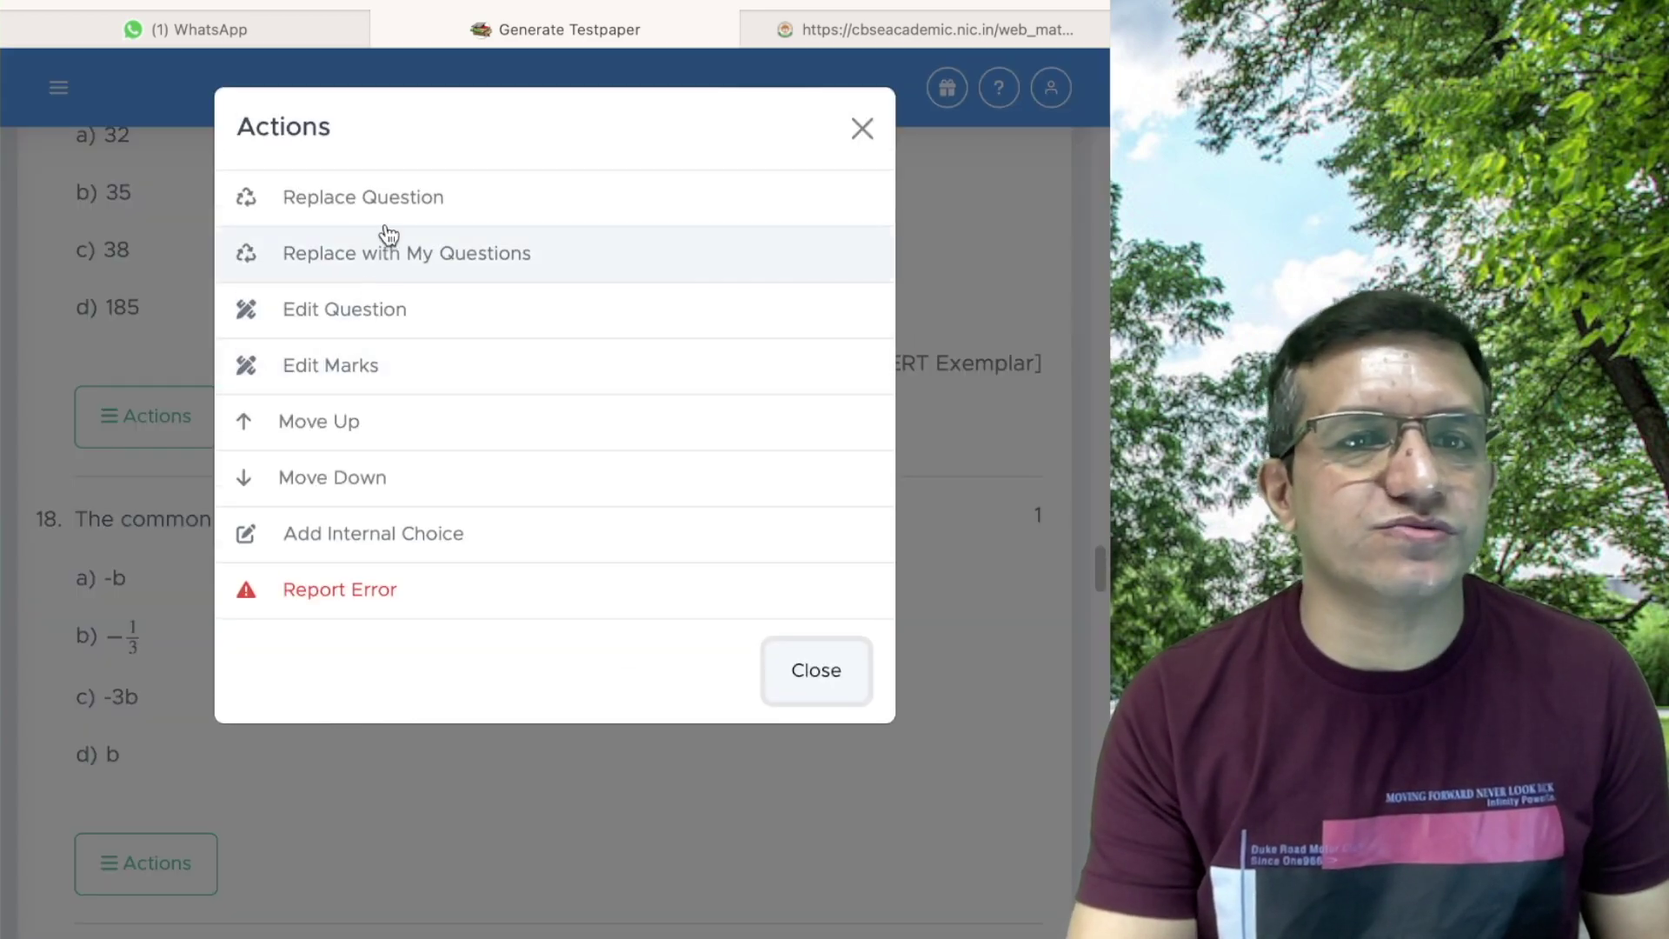
pyautogui.click(376, 323)
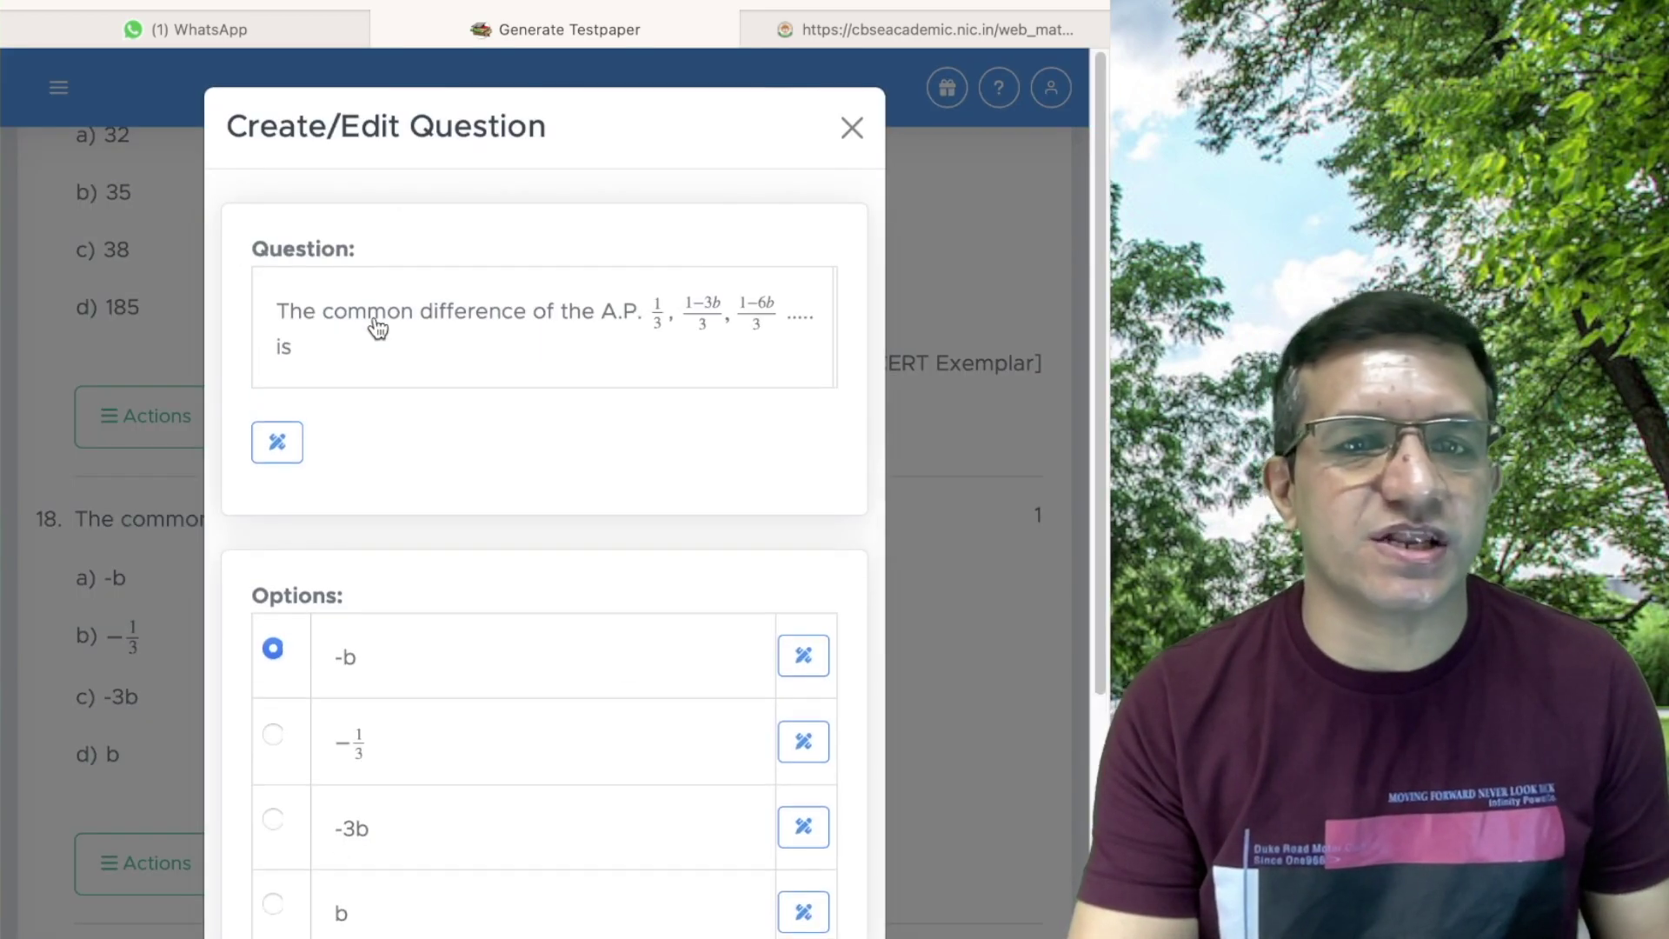
pyautogui.click(416, 375)
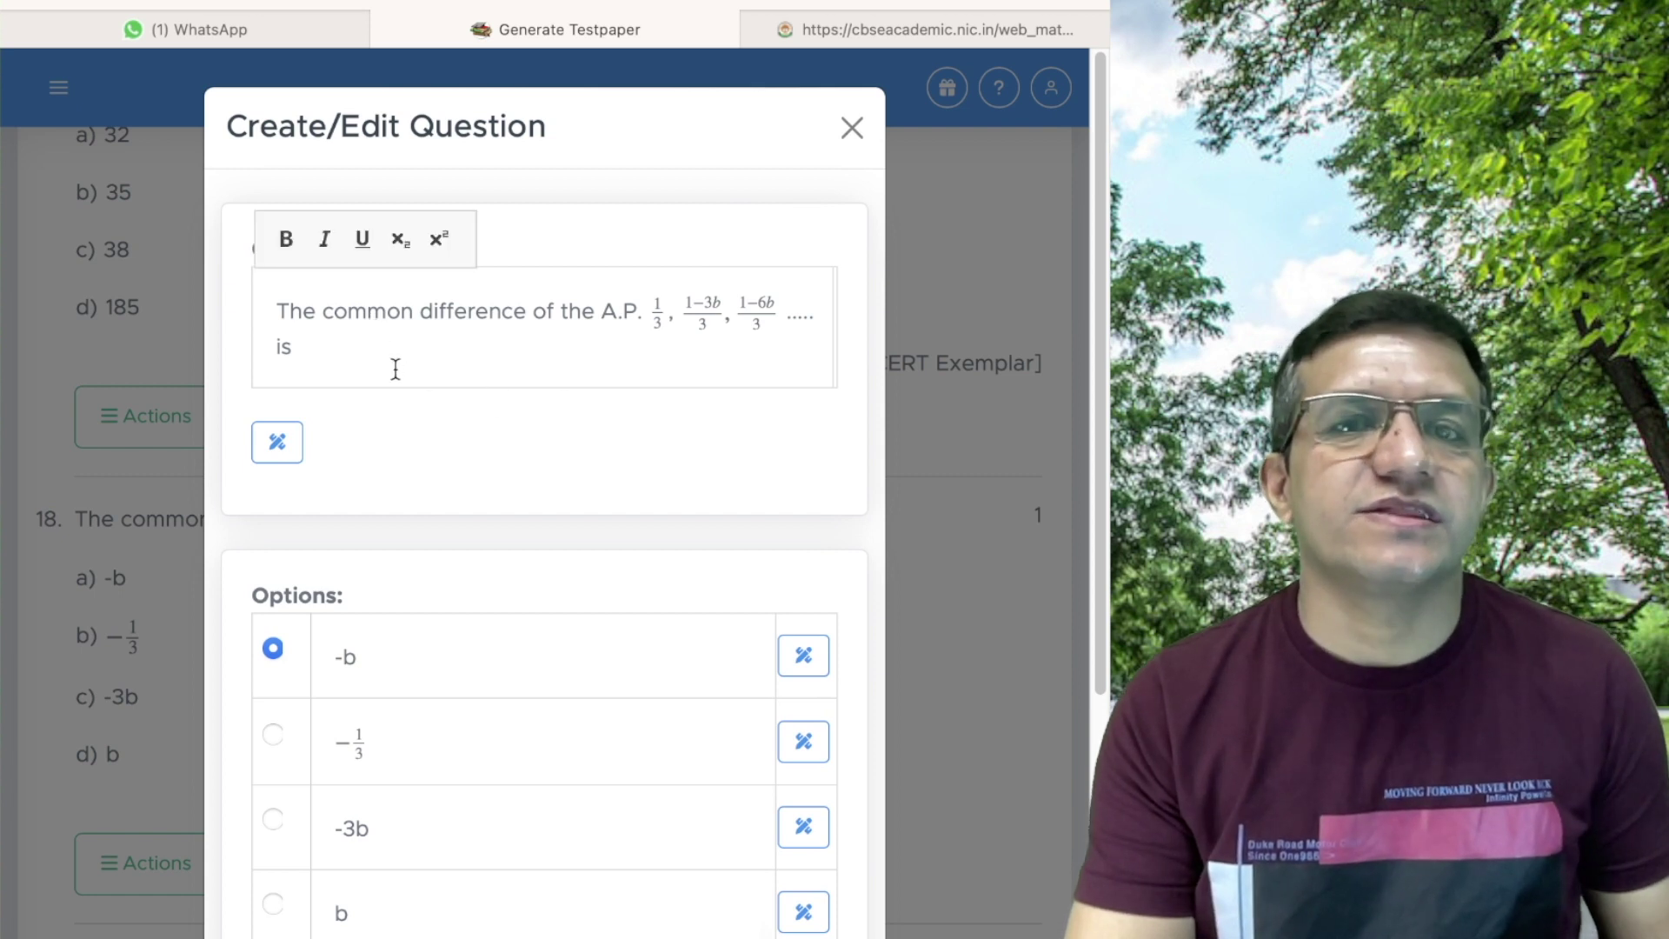
pyautogui.click(467, 647)
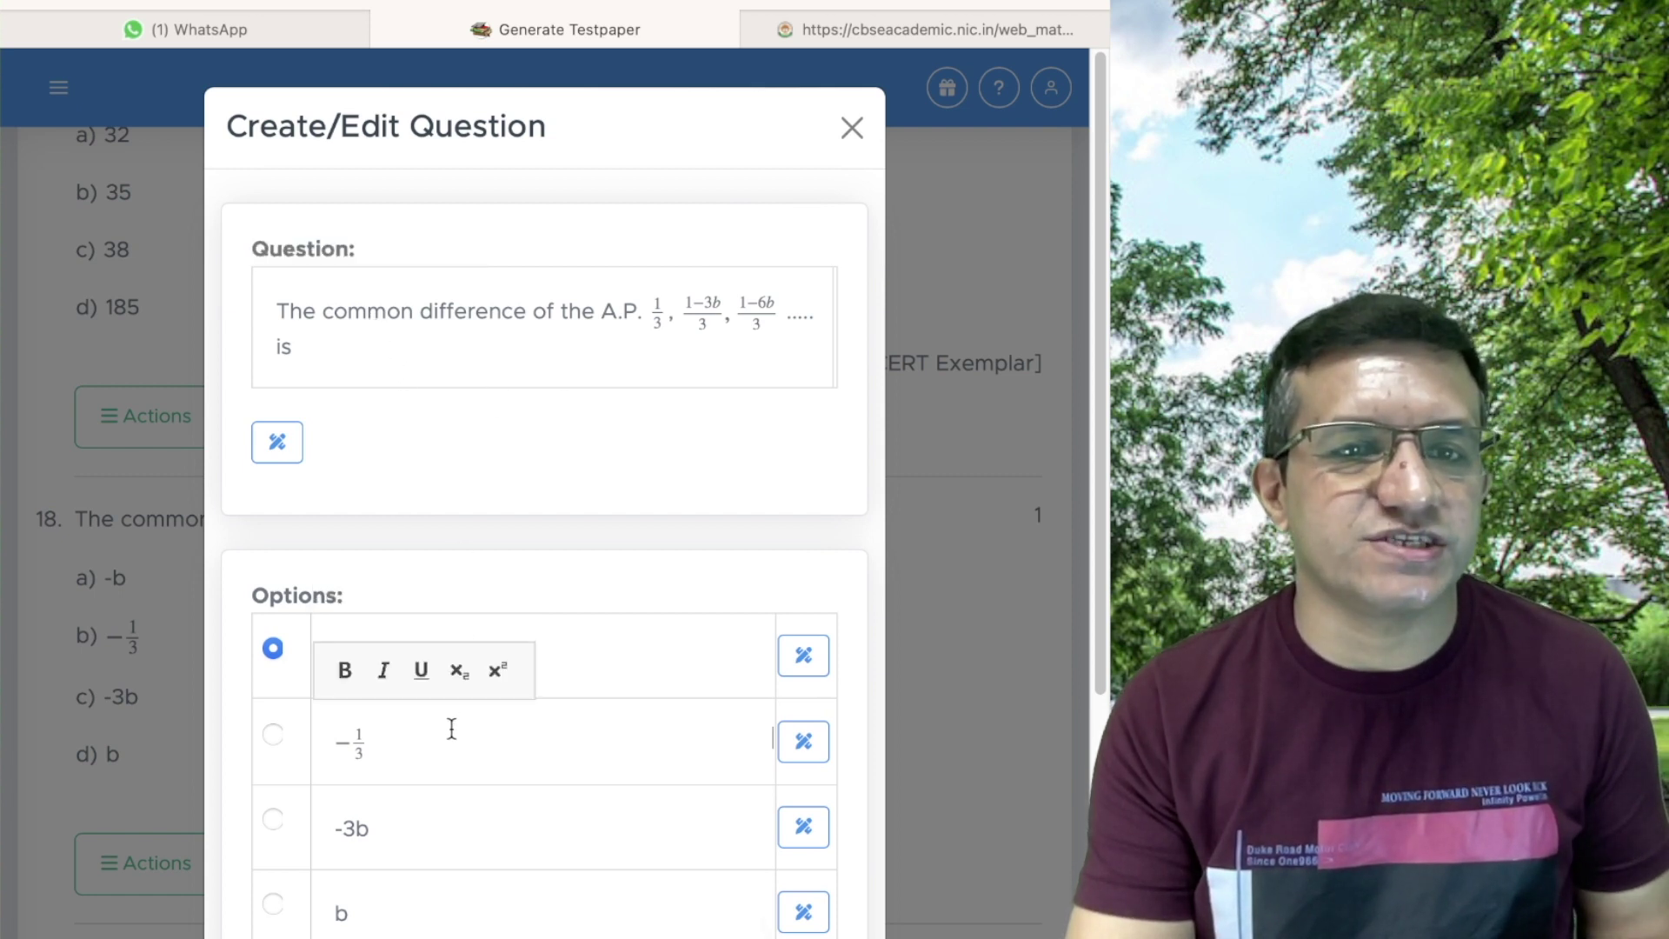
pyautogui.scroll(-5, 541, 693)
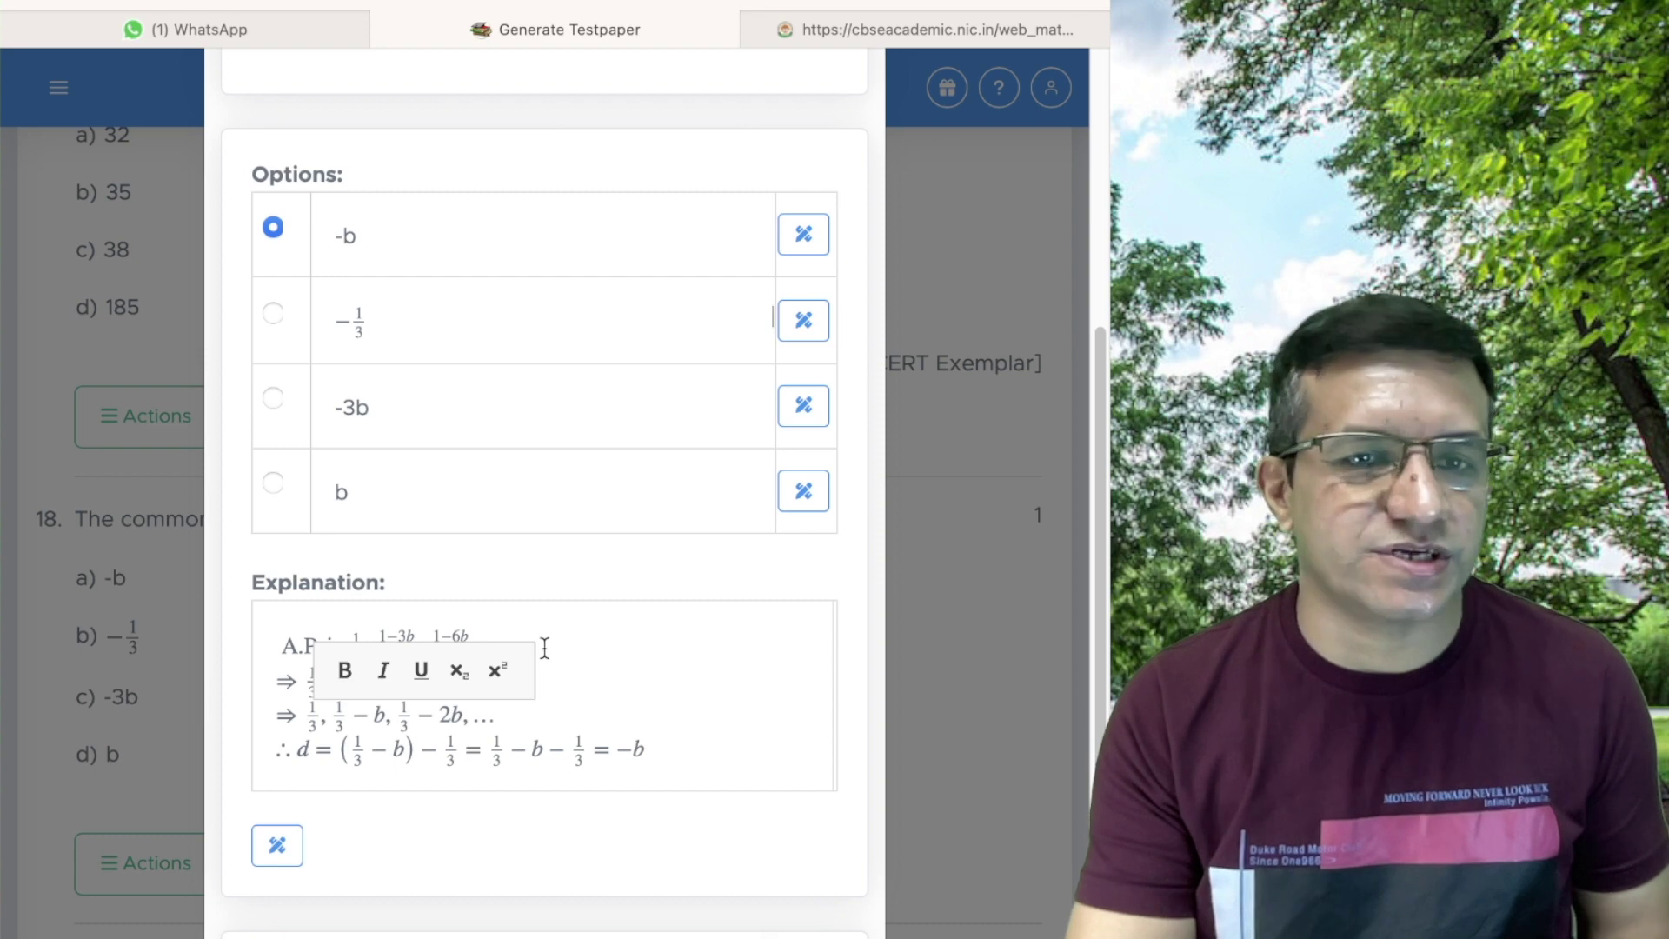
pyautogui.click(298, 934)
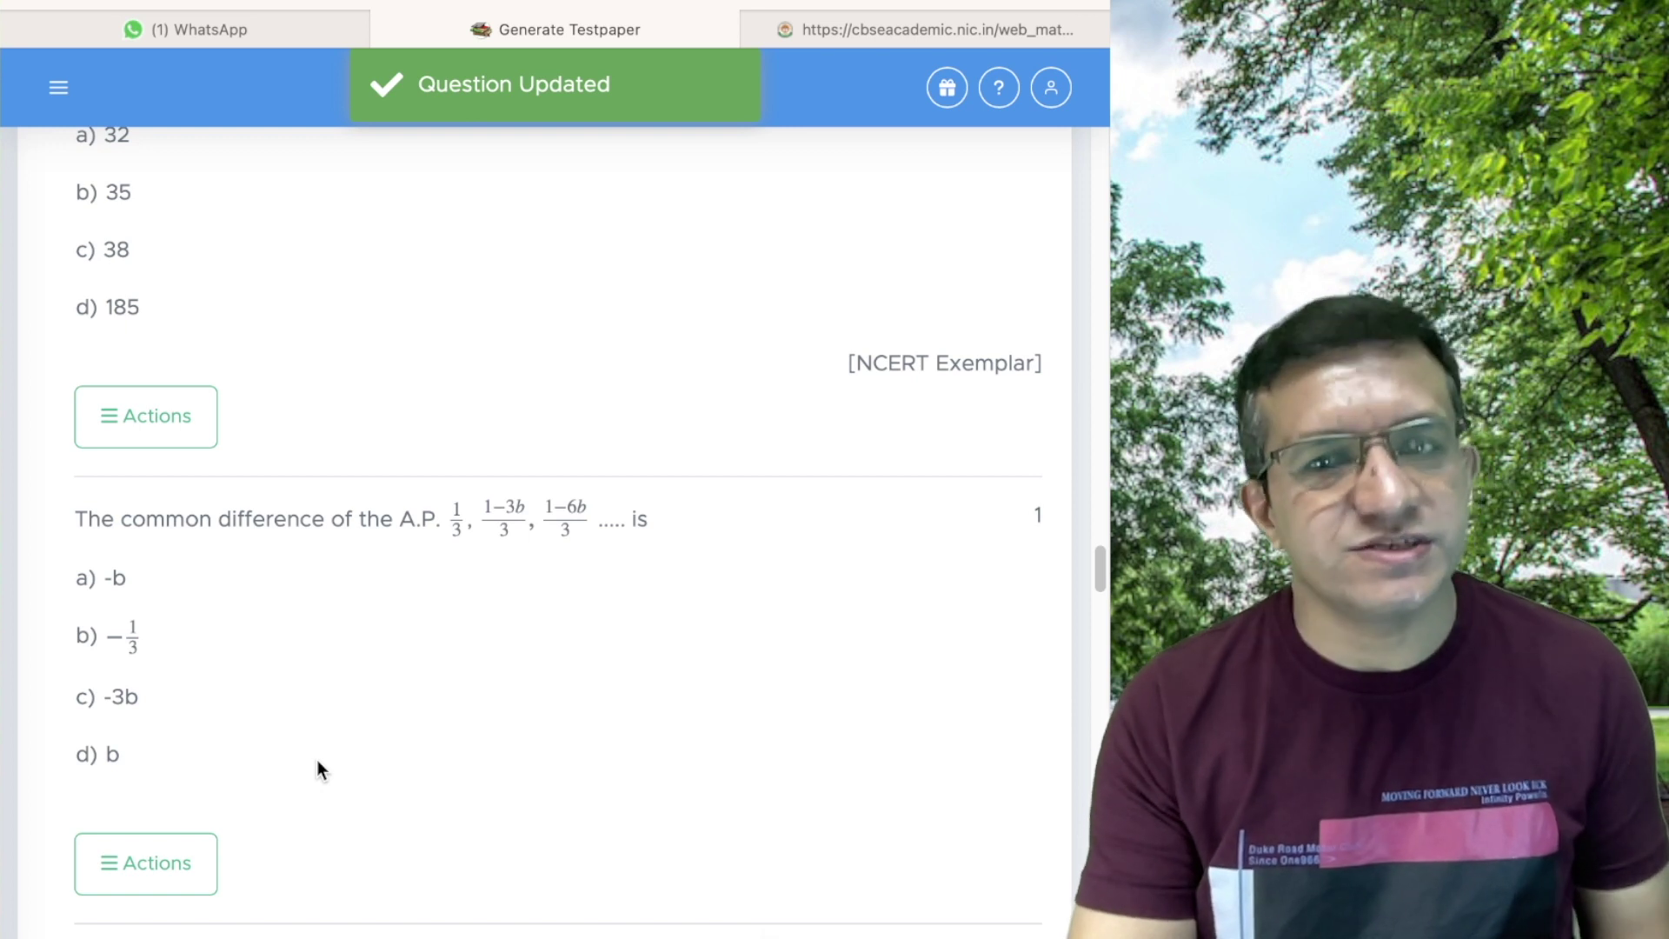
pyautogui.scroll(-10, 404, 699)
# - Review Sections B and C, check question 28's actions, then switch to the CBSE sample paper
pyautogui.scroll(5, 424, 663)
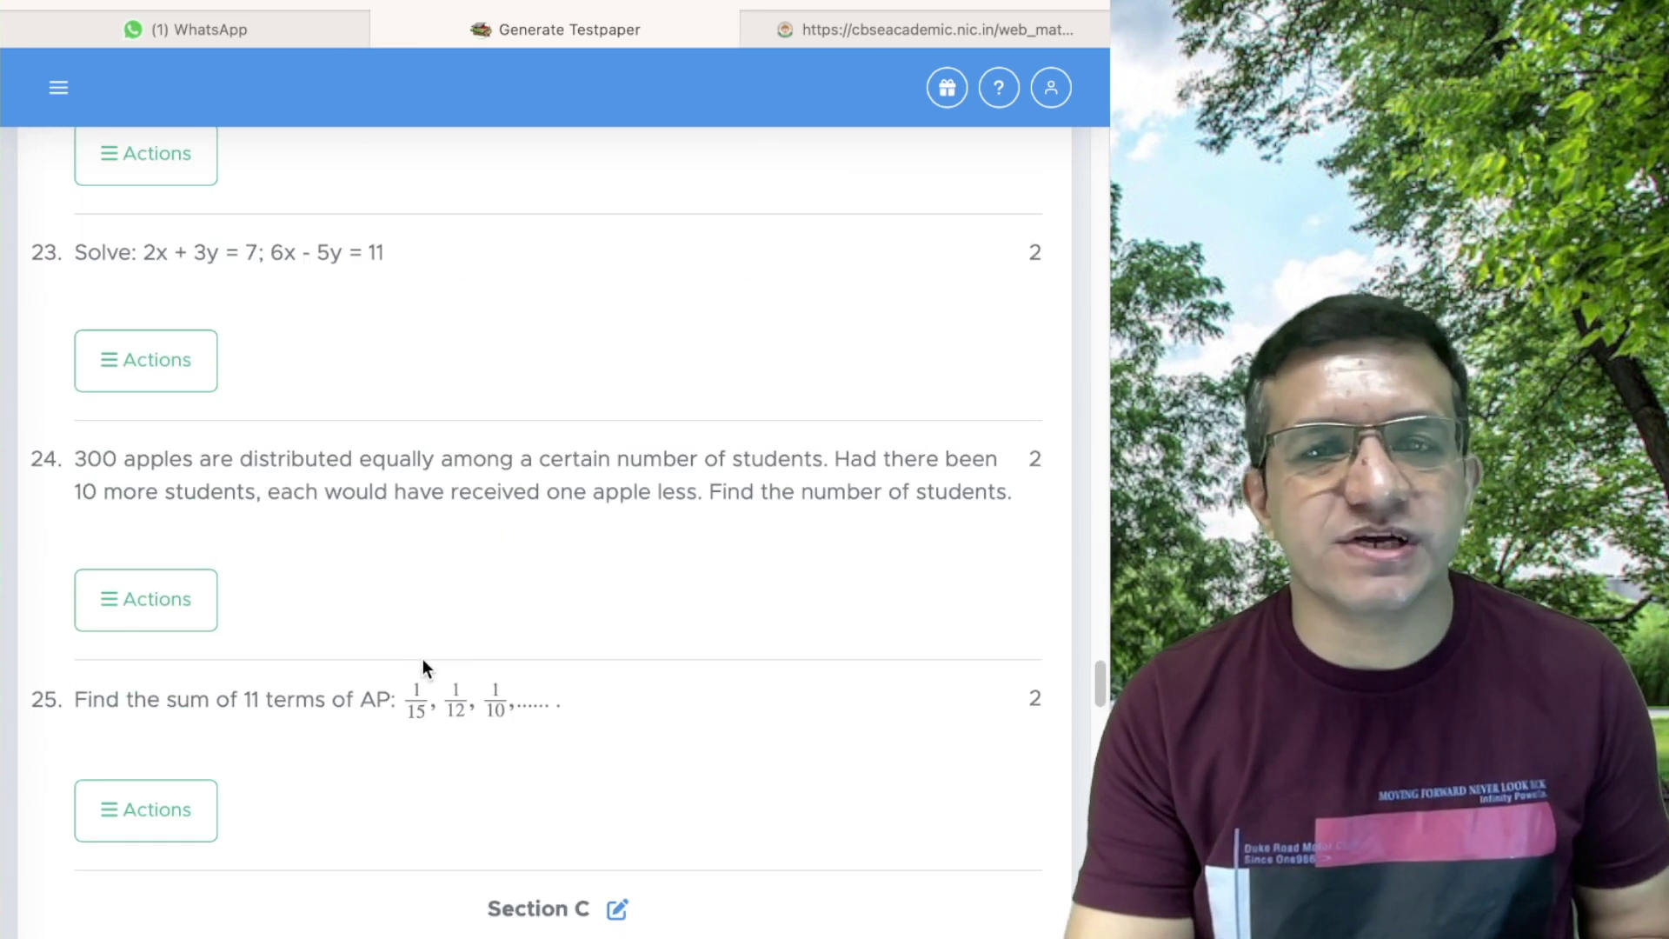
pyautogui.scroll(-20, 612, 642)
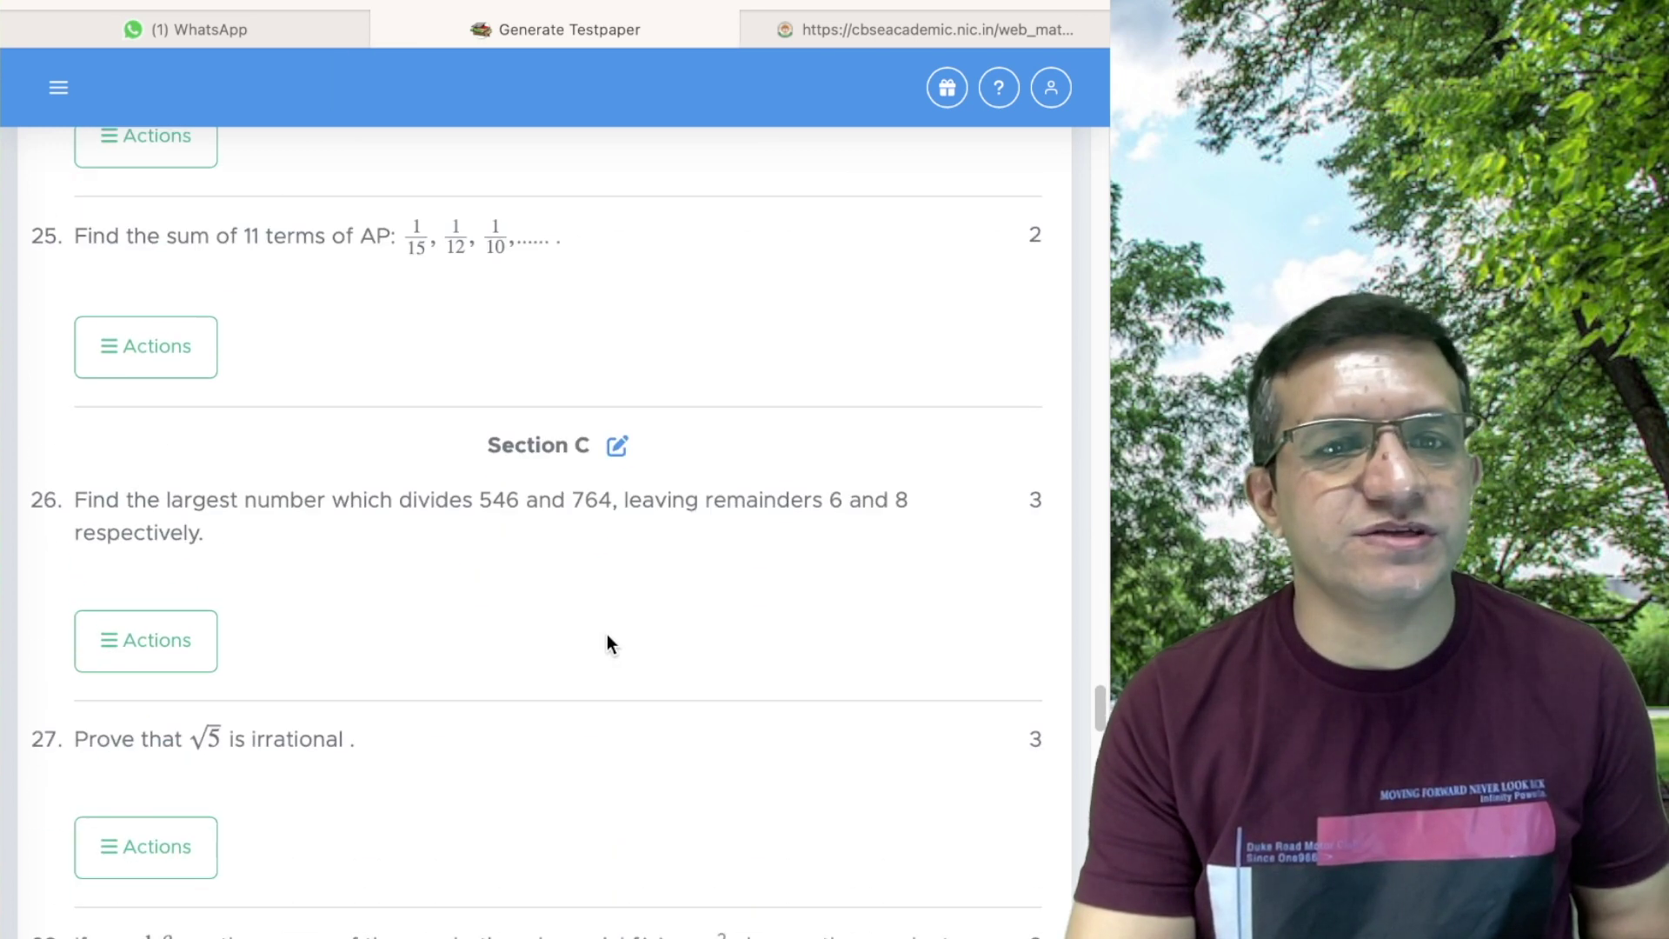
pyautogui.scroll(10, 383, 641)
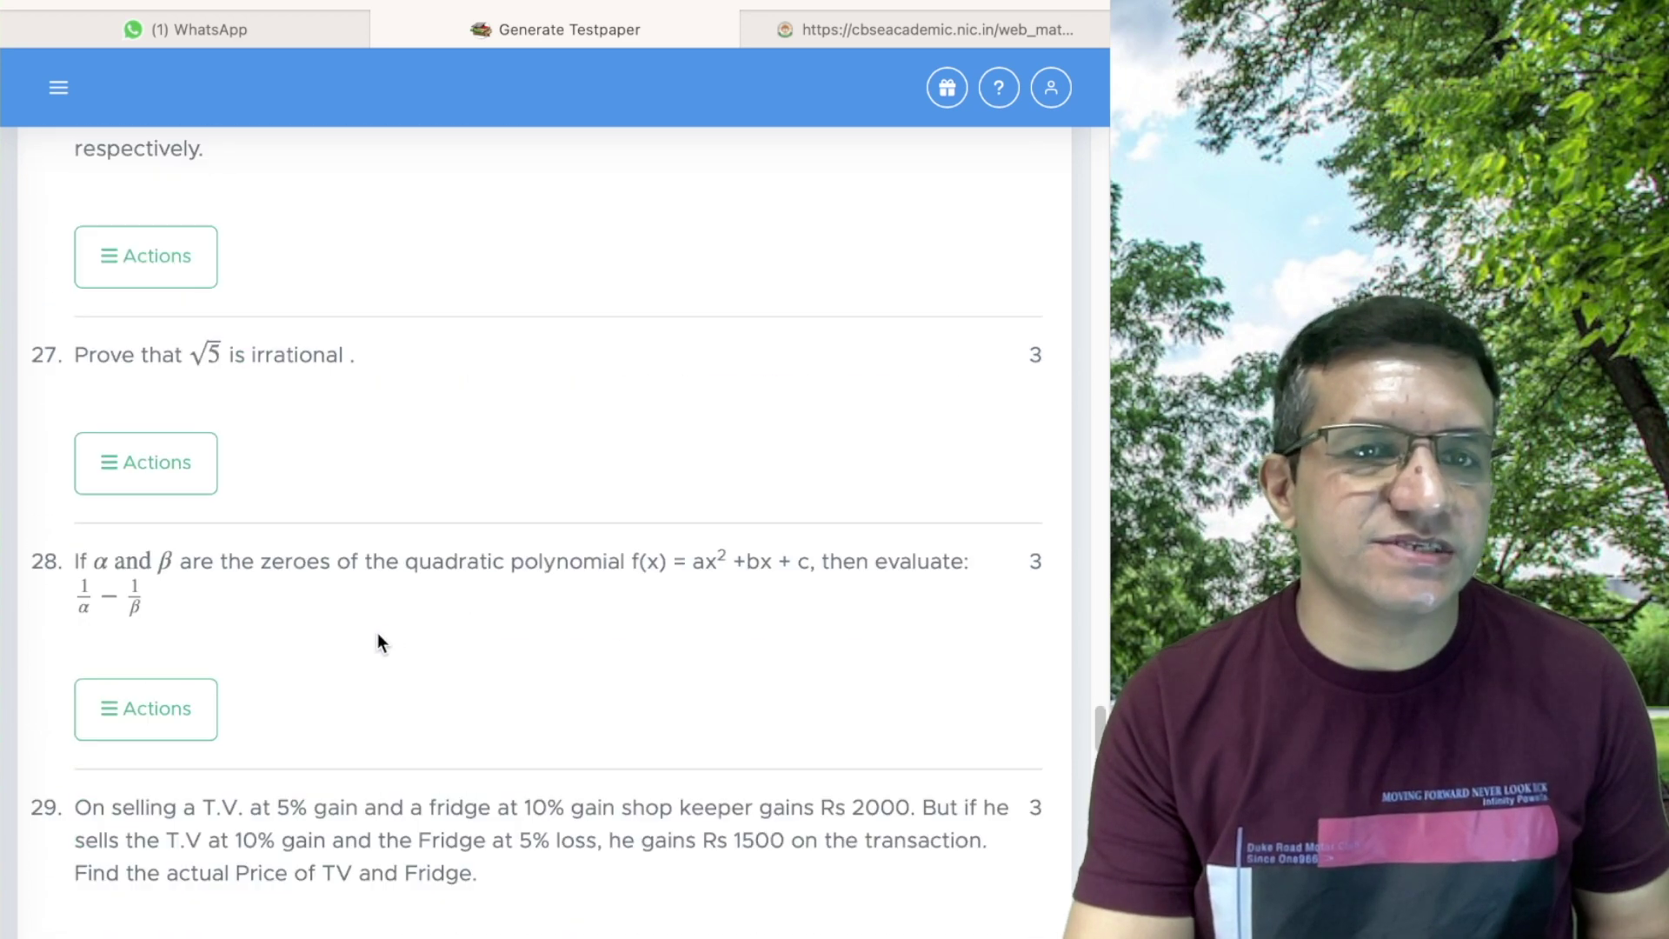
pyautogui.click(150, 705)
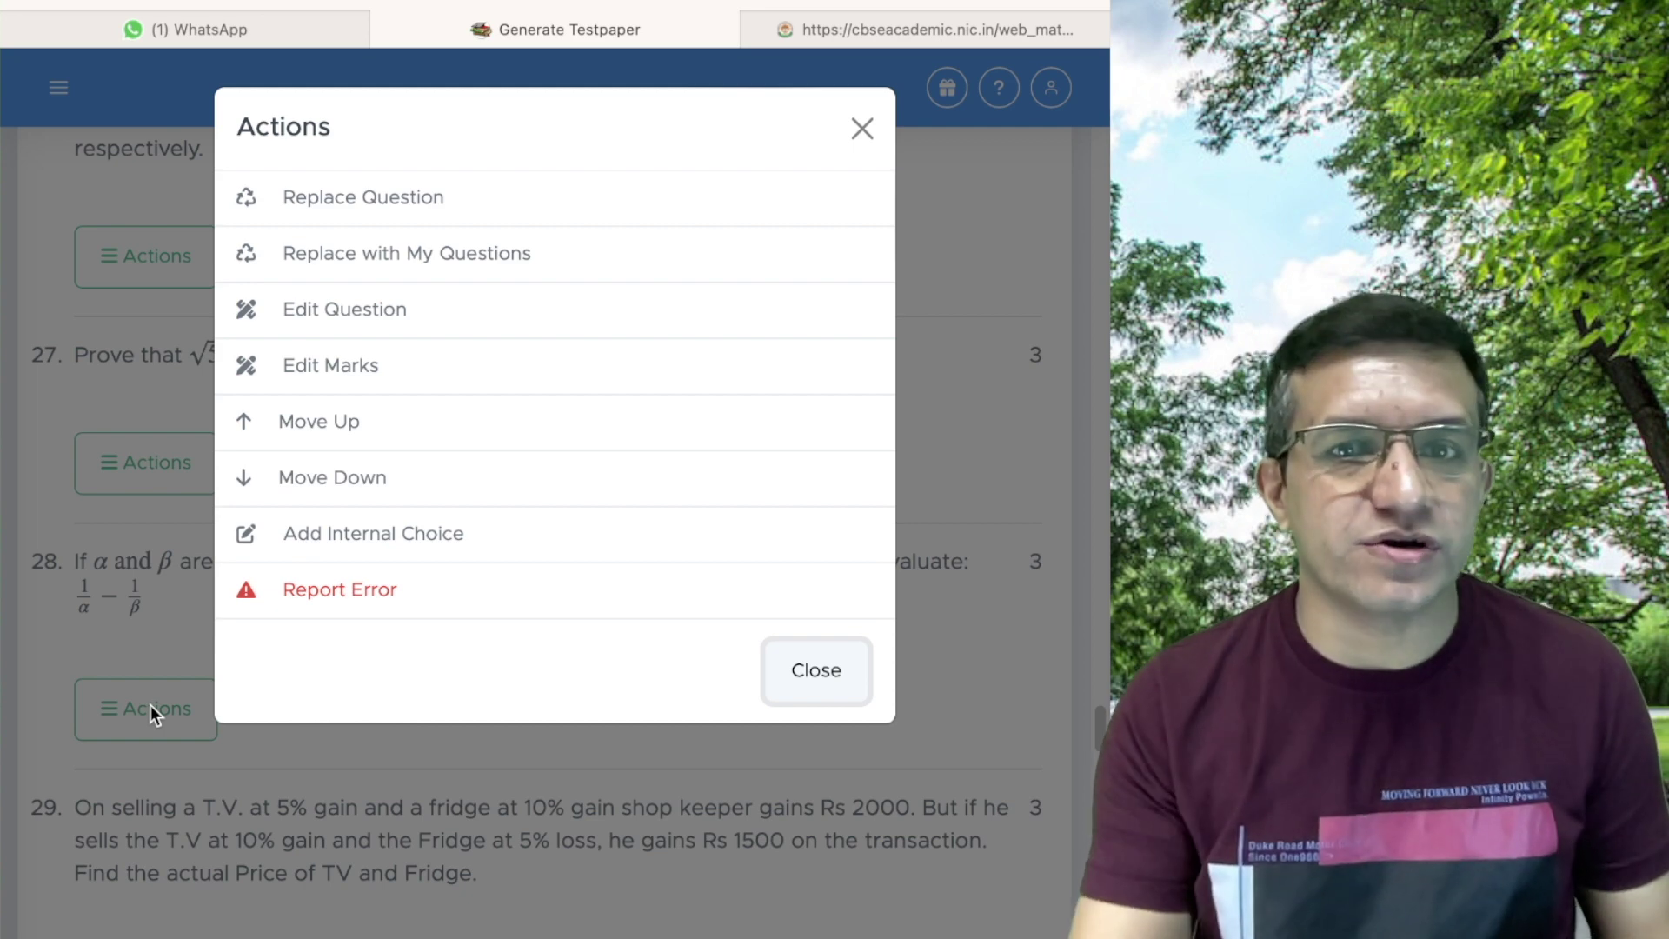
pyautogui.click(862, 128)
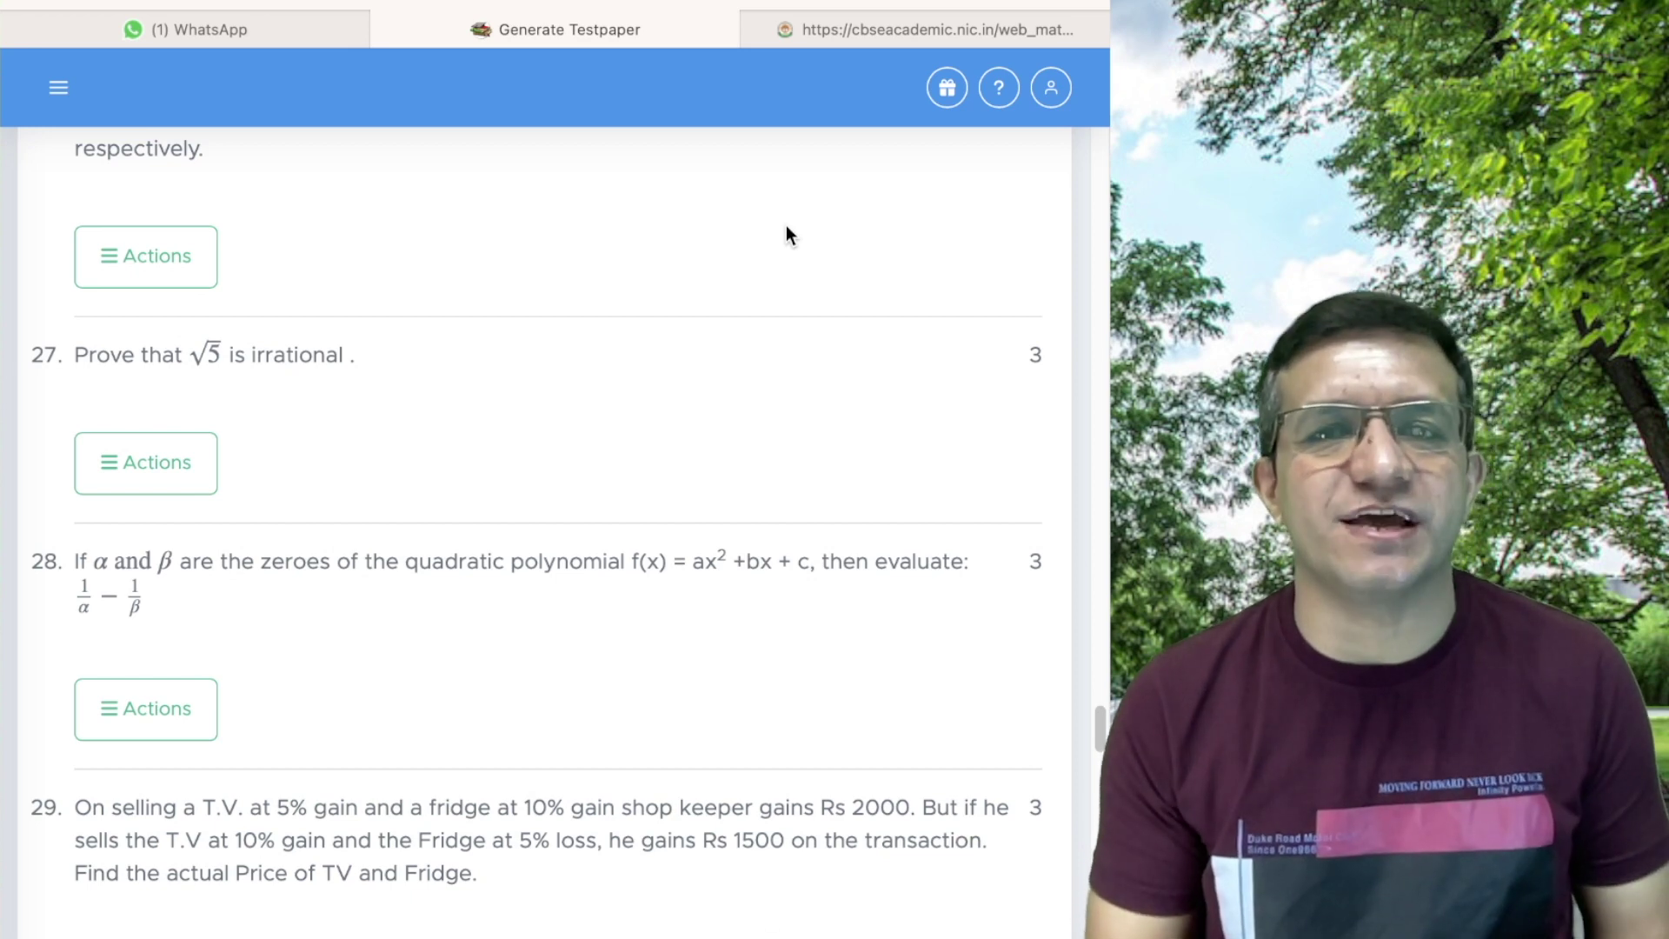
pyautogui.click(900, 35)
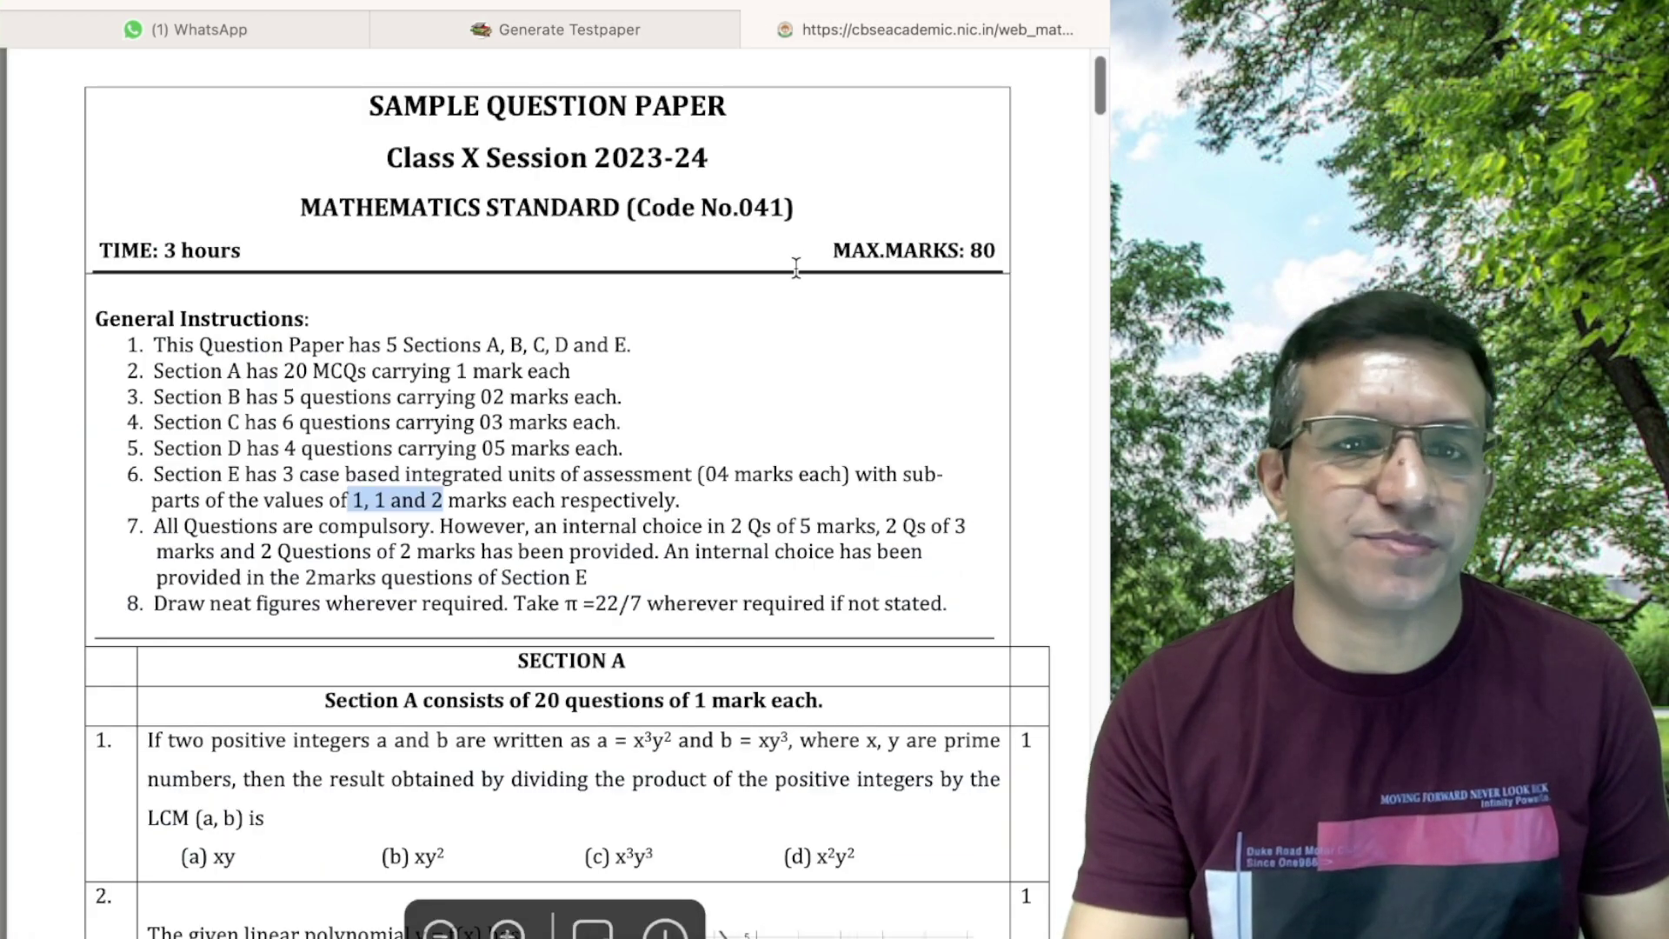
# - Scroll the CBSE sample paper to Section B questions 23–25 and their OR alternatives
pyautogui.scroll(-15, 686, 417)
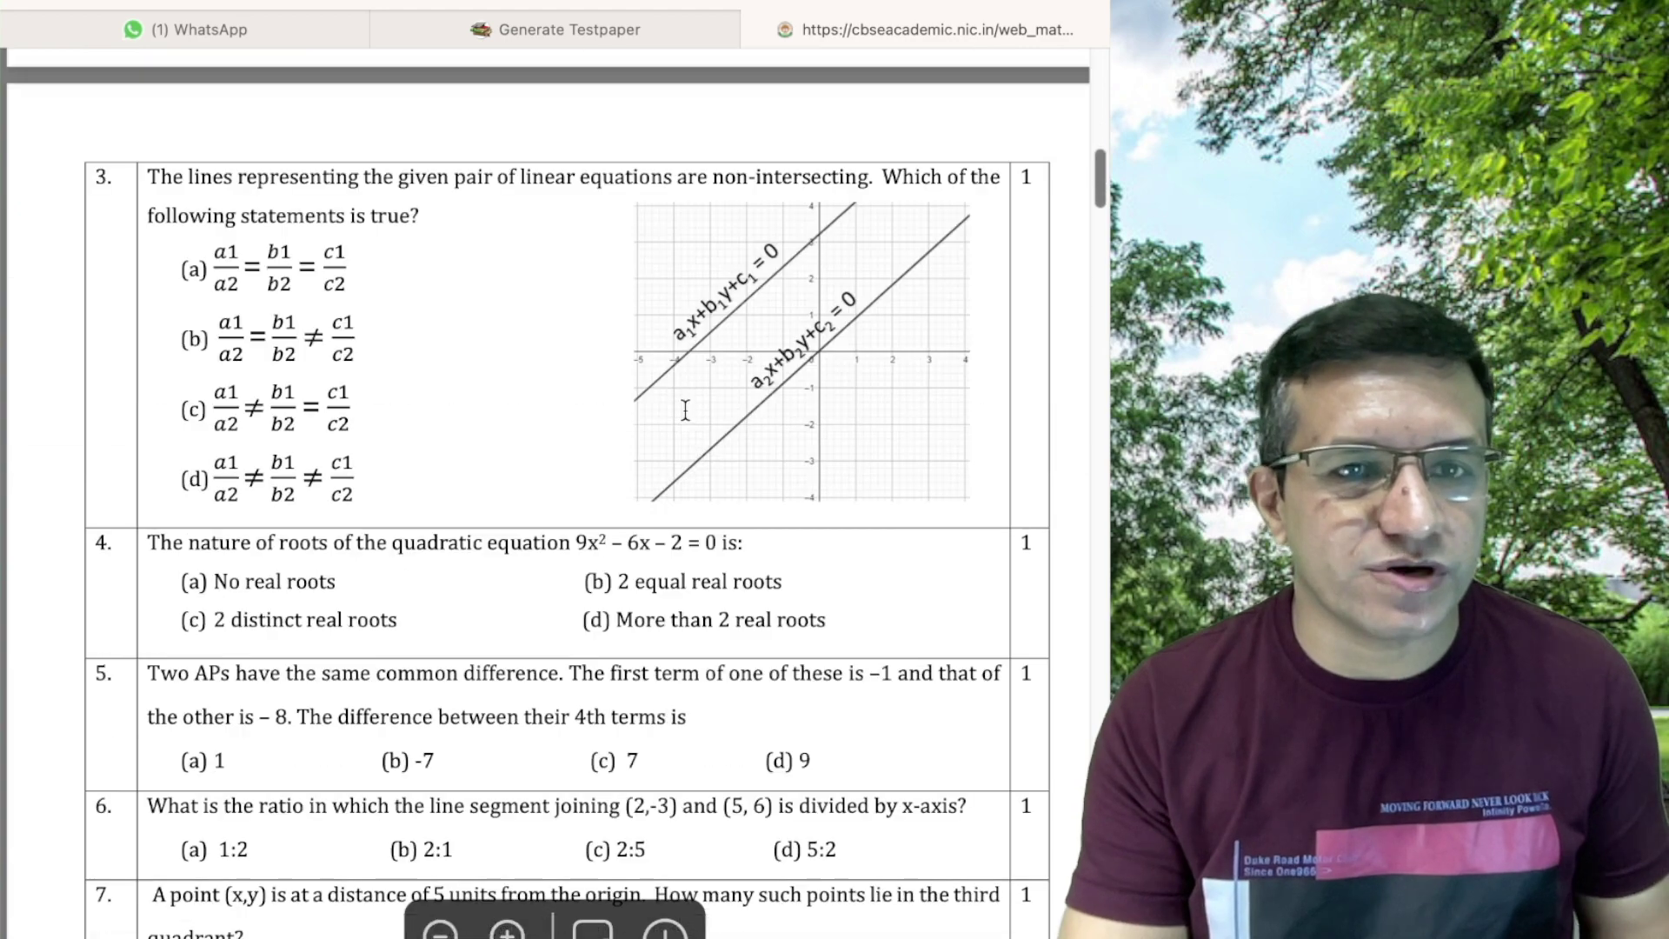
pyautogui.scroll(-15, 685, 410)
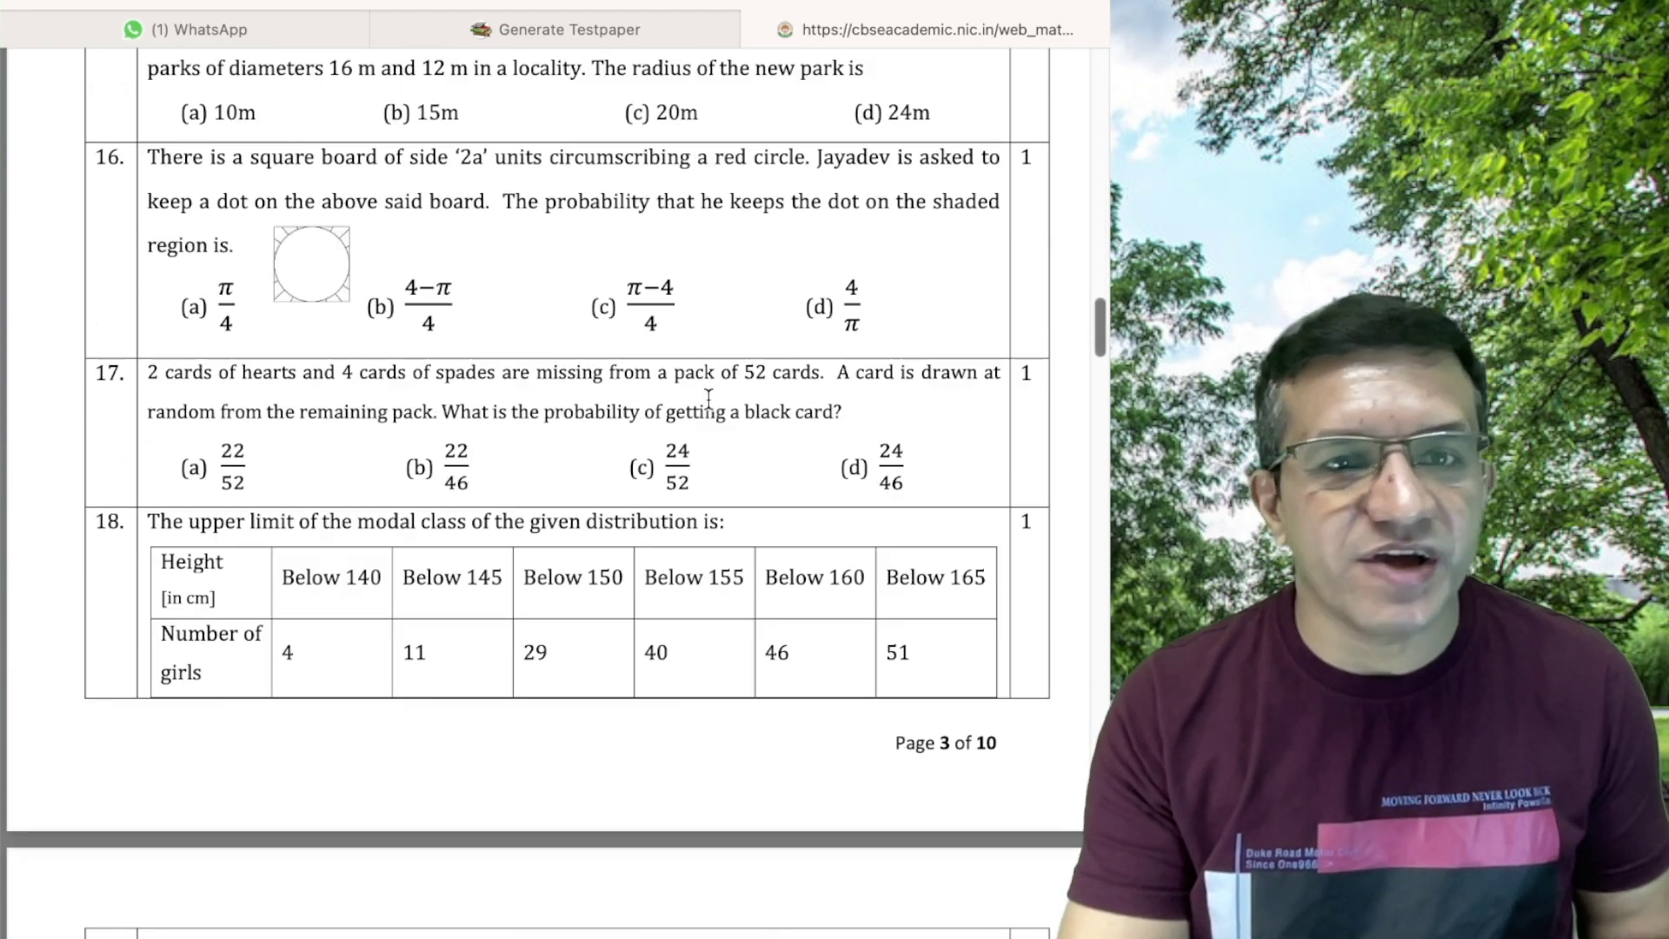
pyautogui.scroll(-15, 709, 400)
pyautogui.scroll(-8, 711, 402)
pyautogui.scroll(-1, 711, 404)
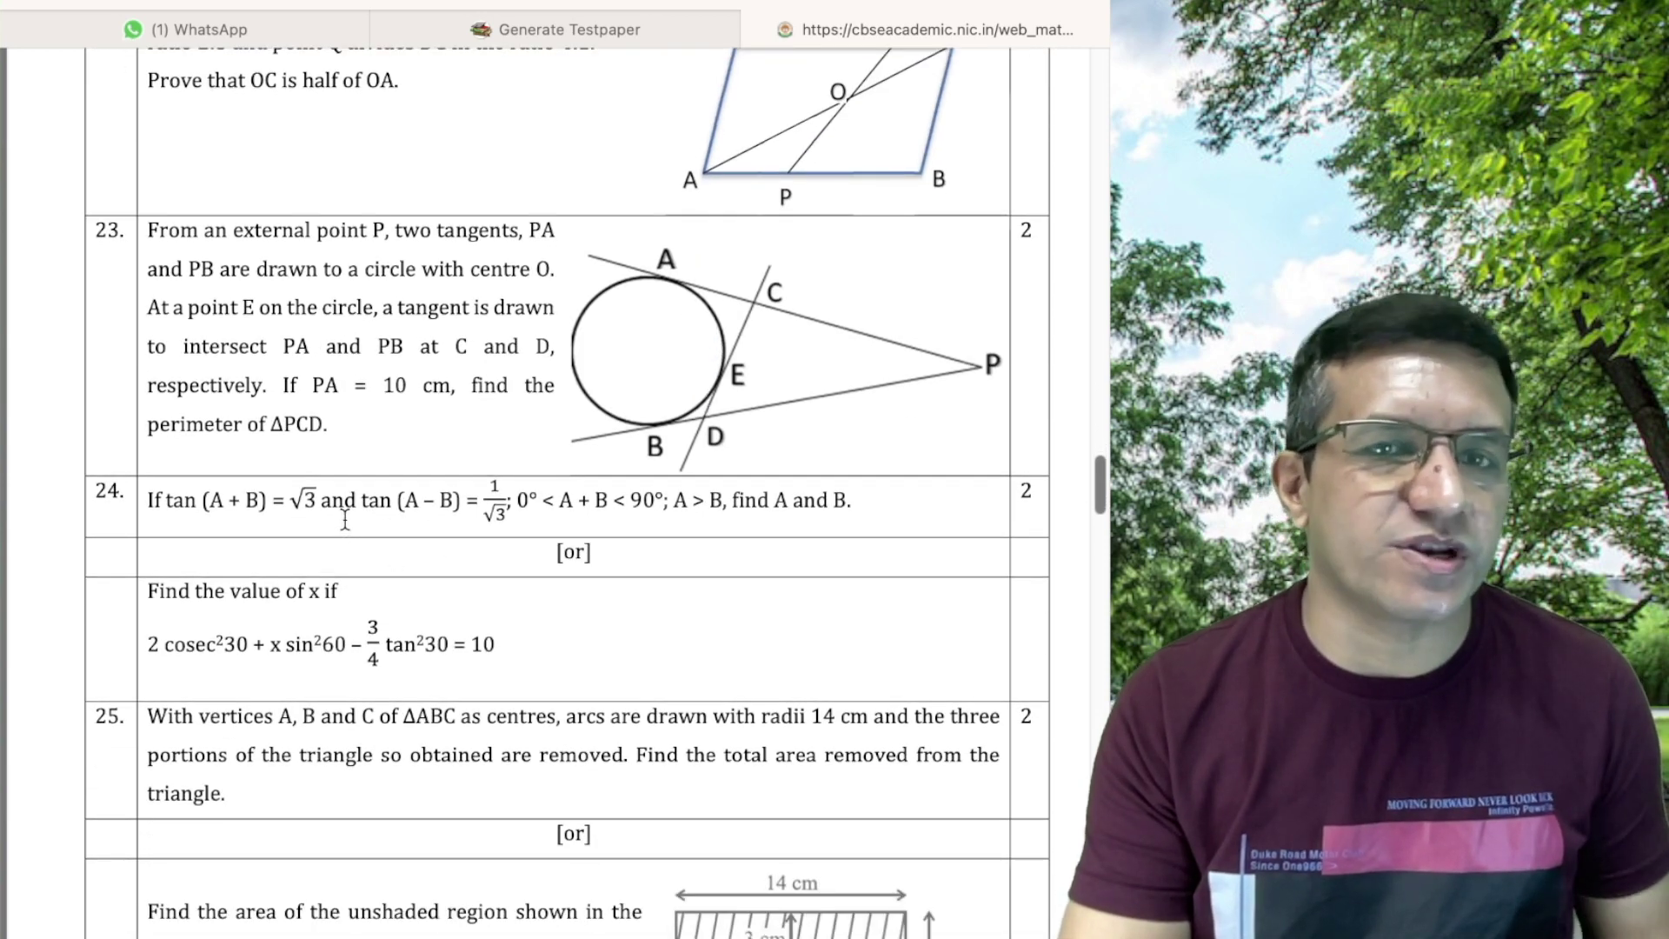
# - Add an internal-choice OR alternative to question 24
pyautogui.click(515, 33)
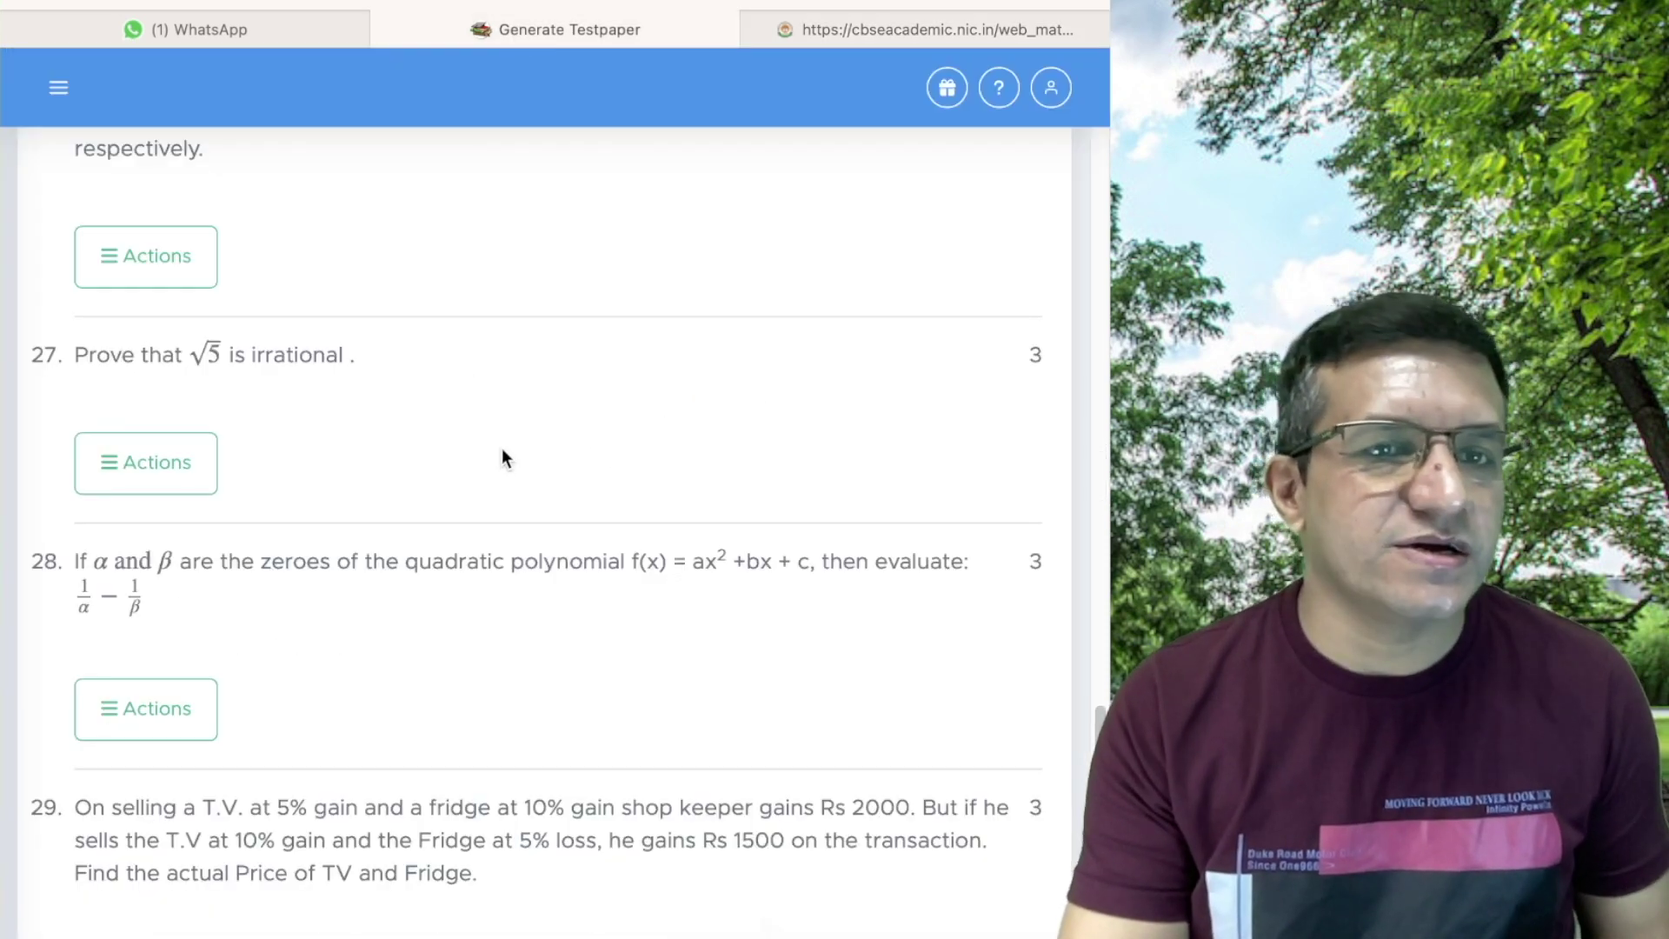
pyautogui.scroll(5, 503, 447)
pyautogui.scroll(4, 503, 449)
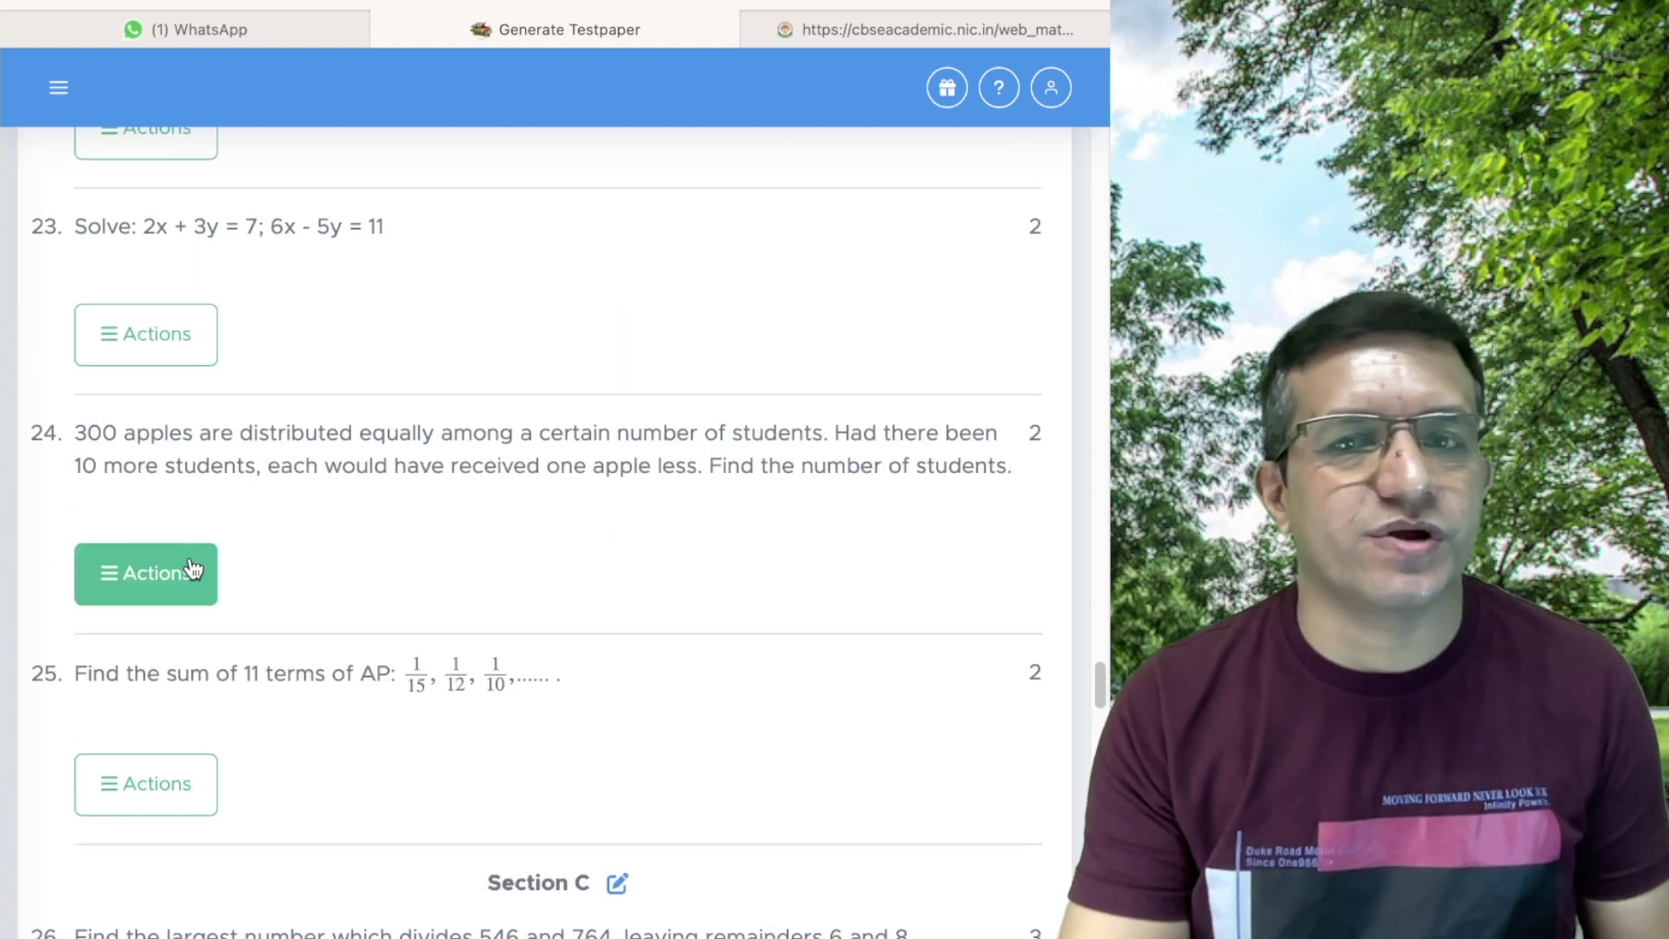
pyautogui.click(145, 576)
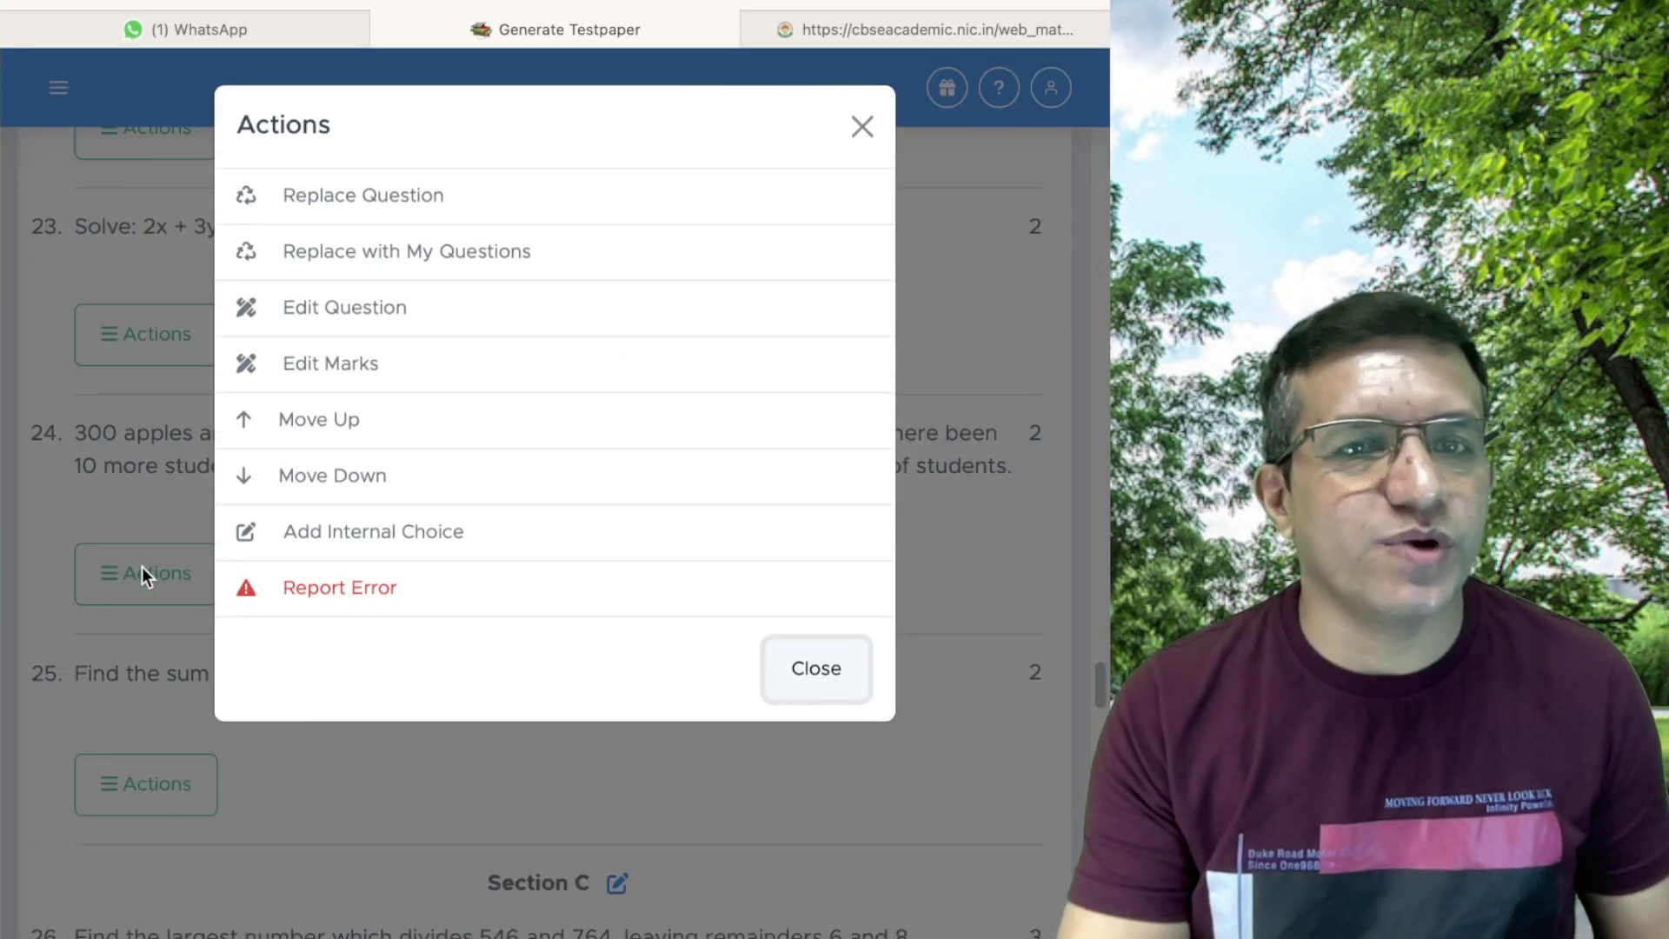
pyautogui.click(369, 535)
pyautogui.click(705, 357)
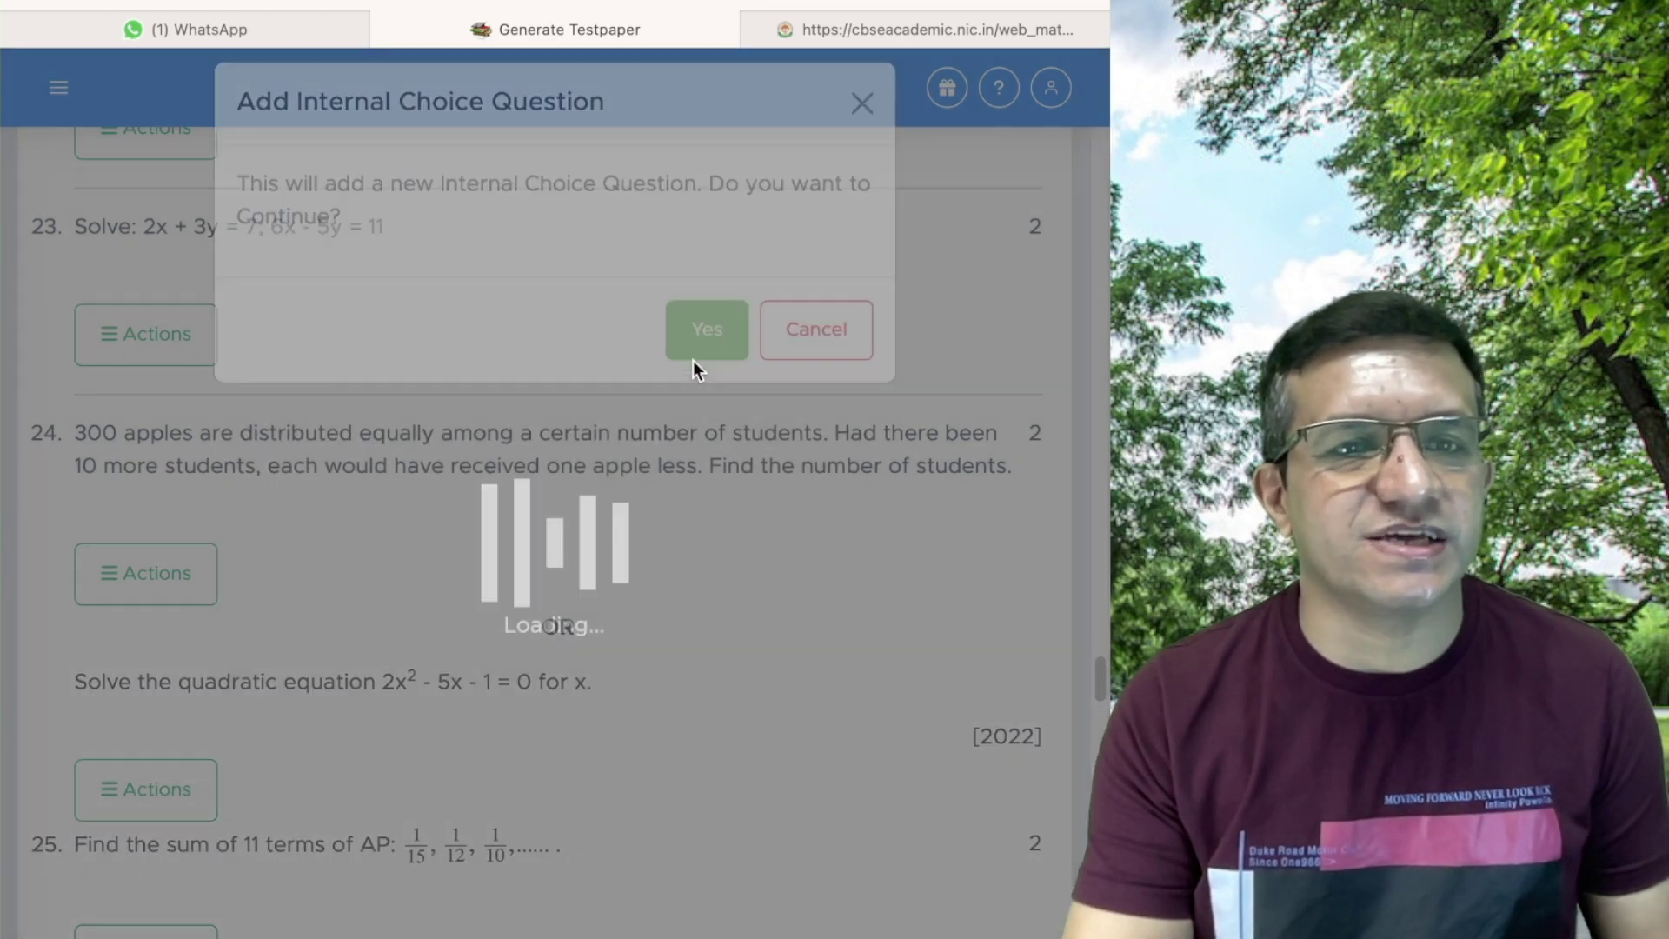
pyautogui.scroll(-1, 487, 565)
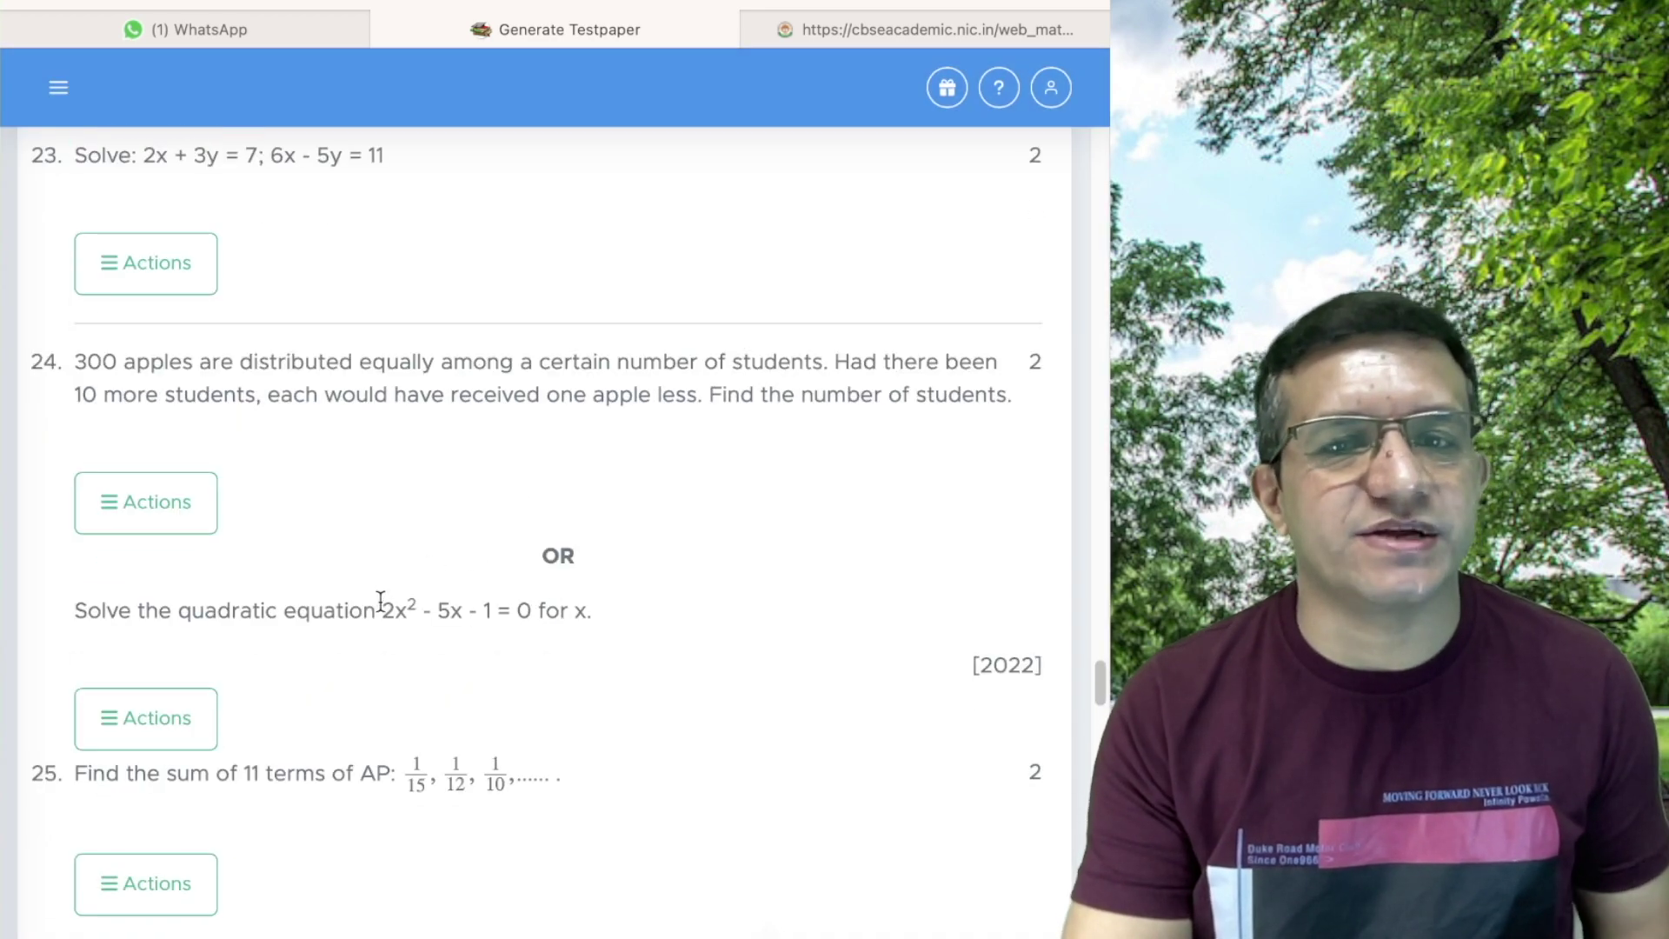
# - Recheck the internal choices in the CBSE sample paper
pyautogui.click(868, 28)
pyautogui.scroll(-2, 525, 411)
pyautogui.scroll(-3, 525, 412)
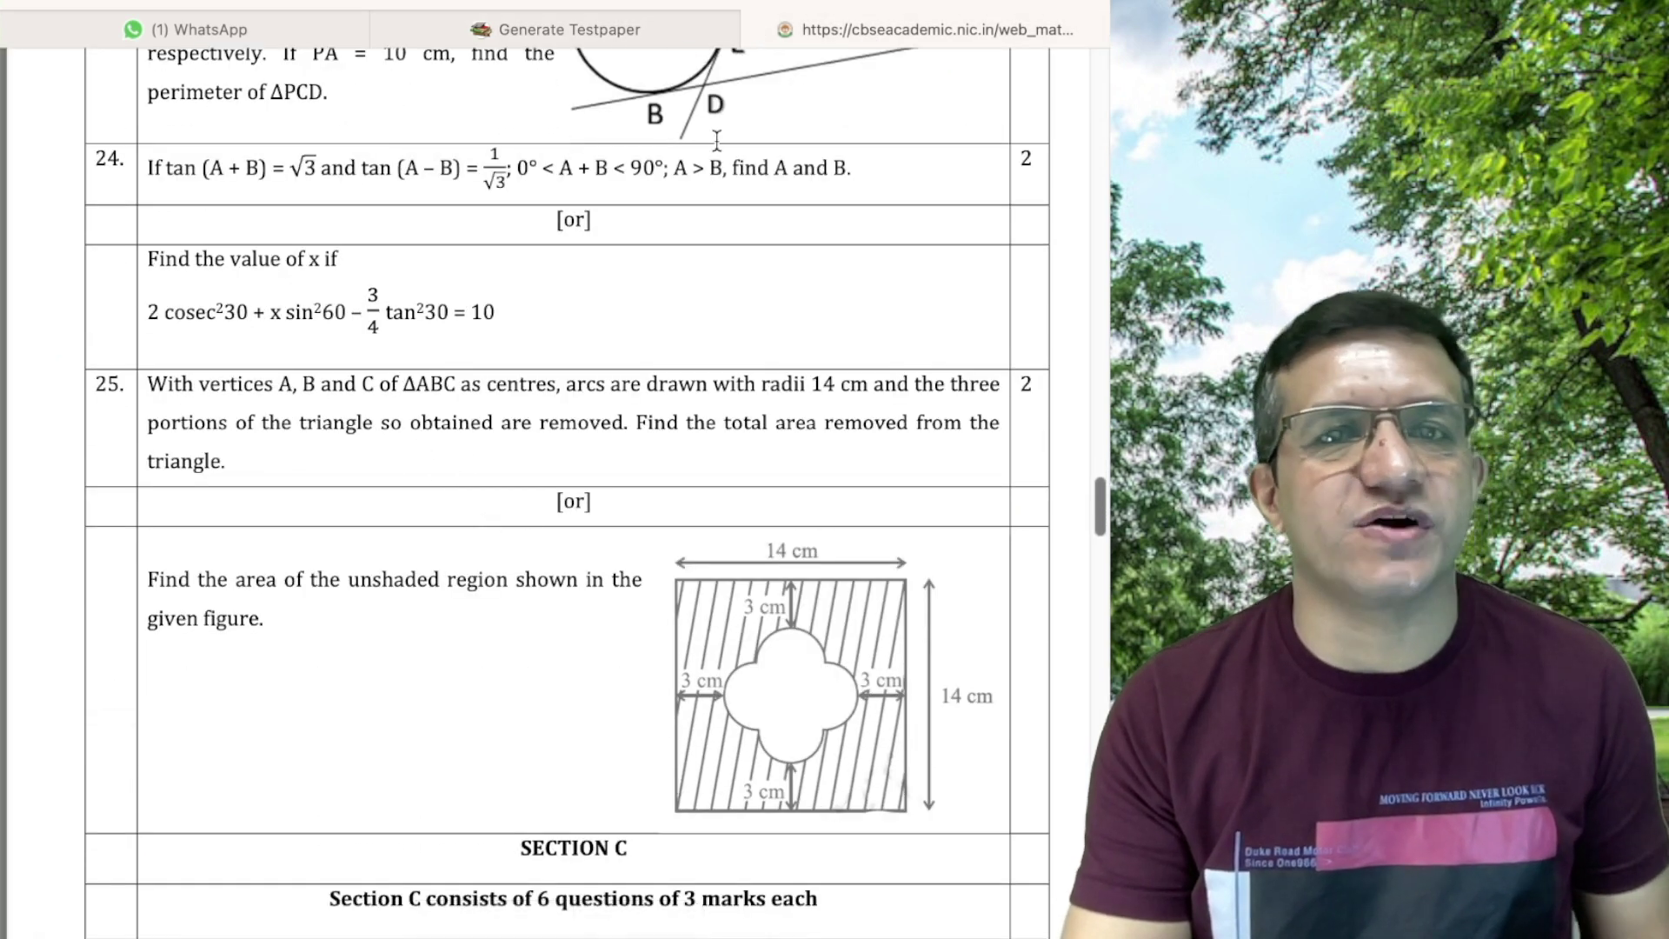
# - Add an internal-choice OR alternative to question 25
pyautogui.click(557, 29)
pyautogui.scroll(-3, 438, 439)
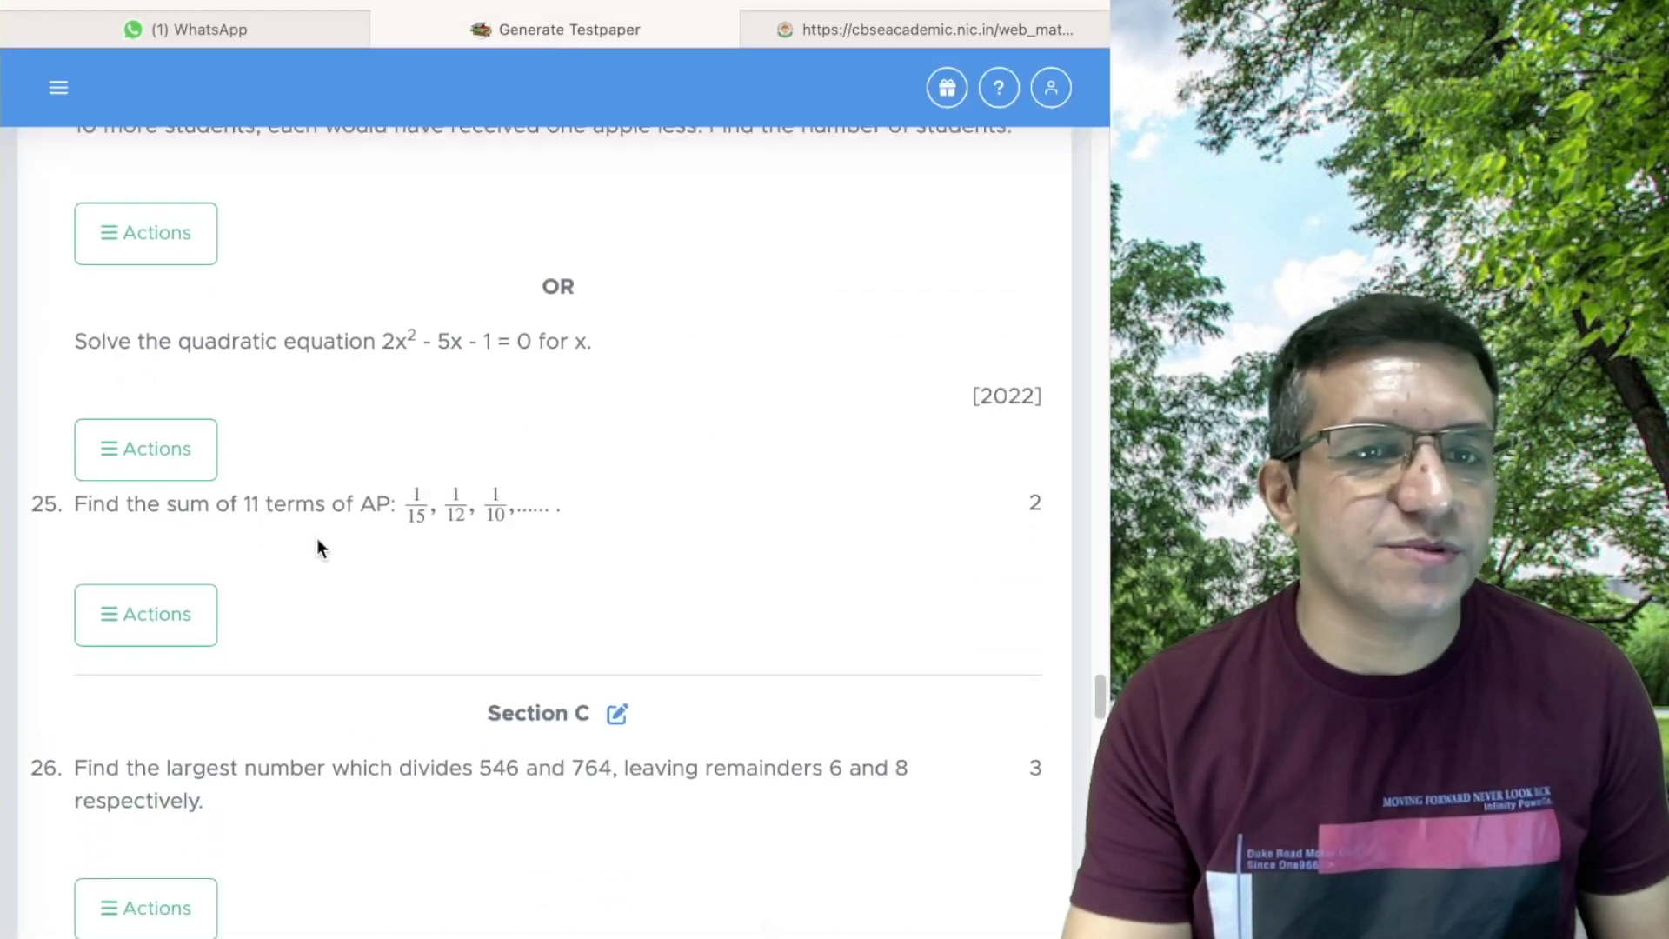
pyautogui.scroll(-1, 400, 539)
pyautogui.click(168, 546)
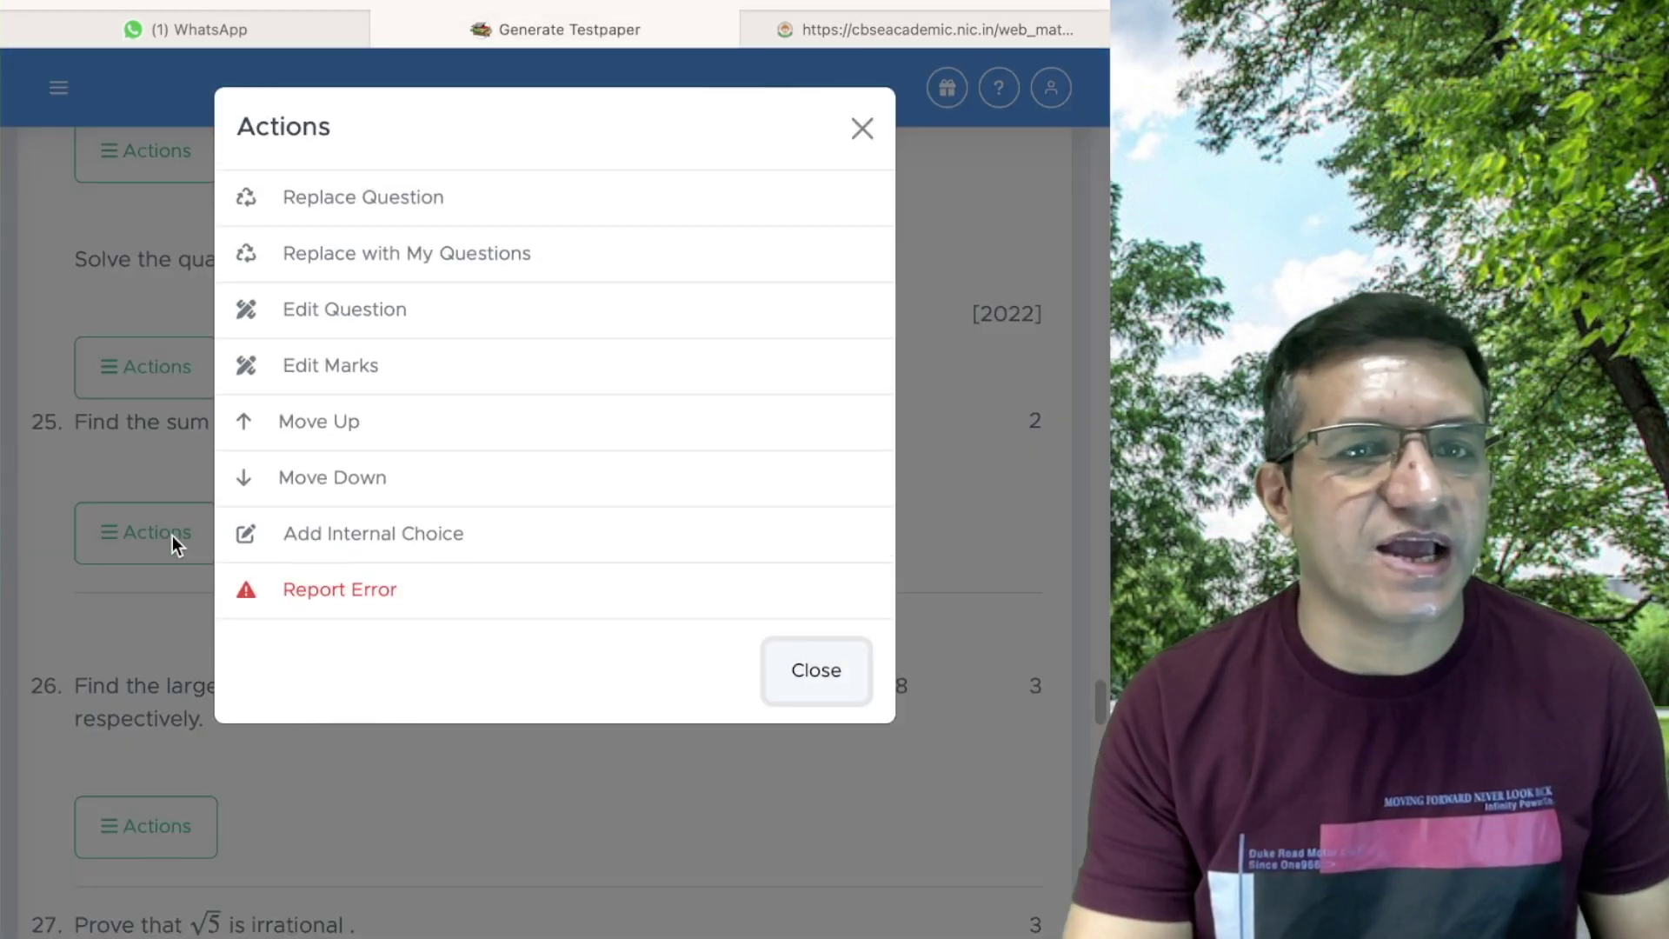
pyautogui.click(393, 534)
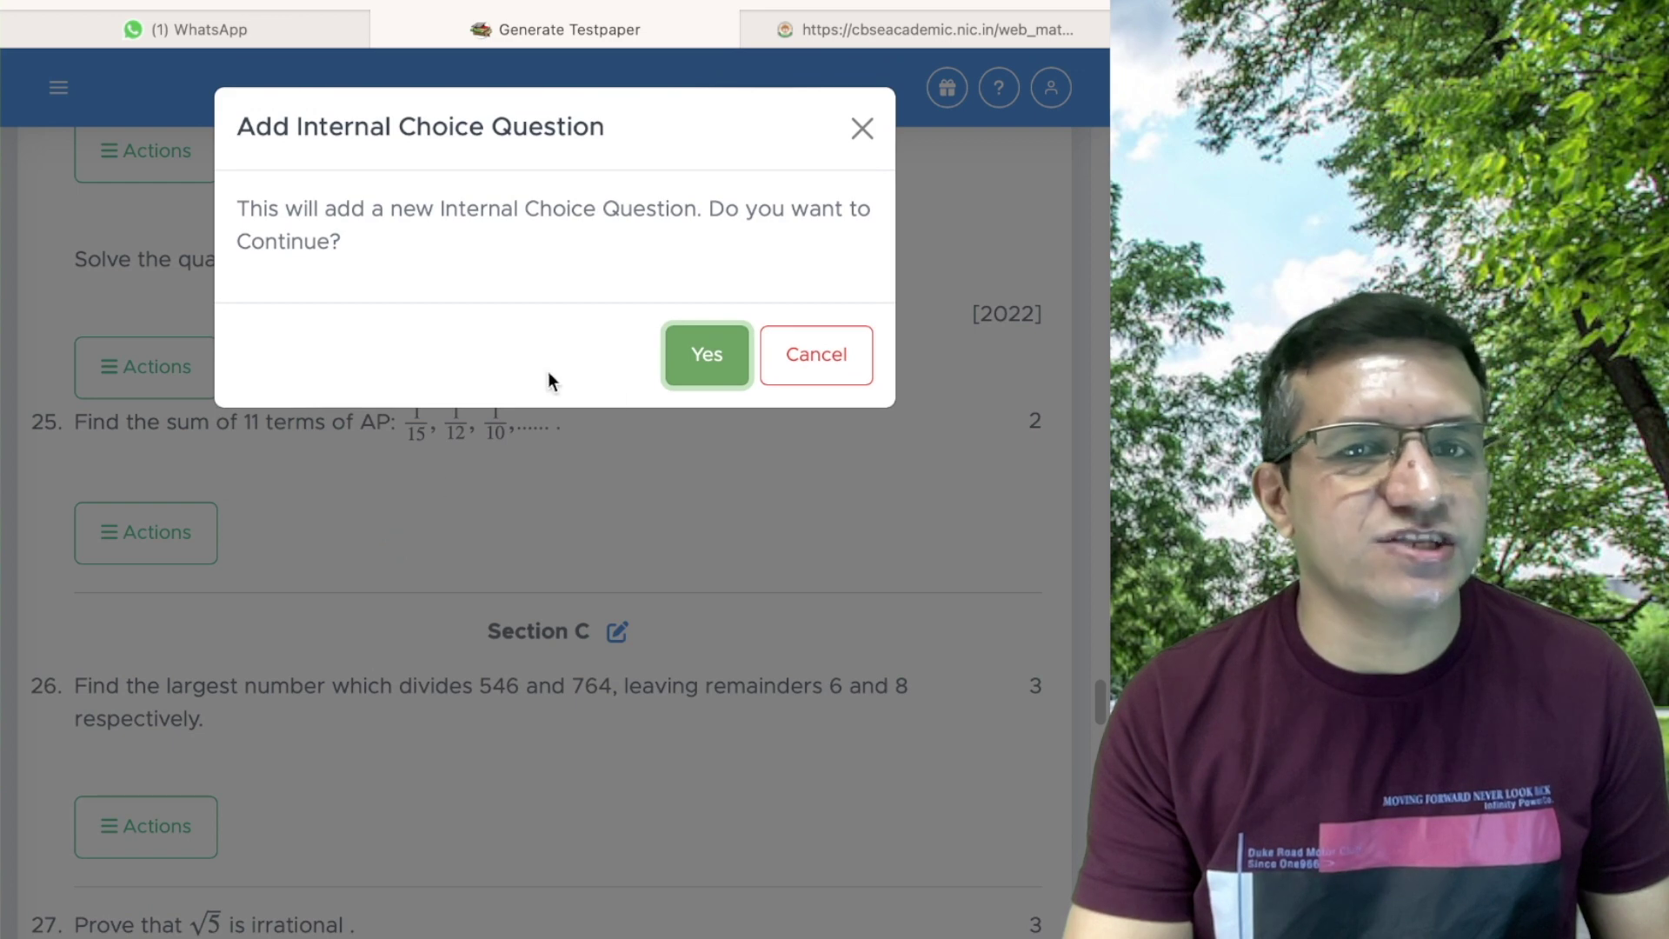
pyautogui.click(706, 355)
pyautogui.scroll(-1, 348, 522)
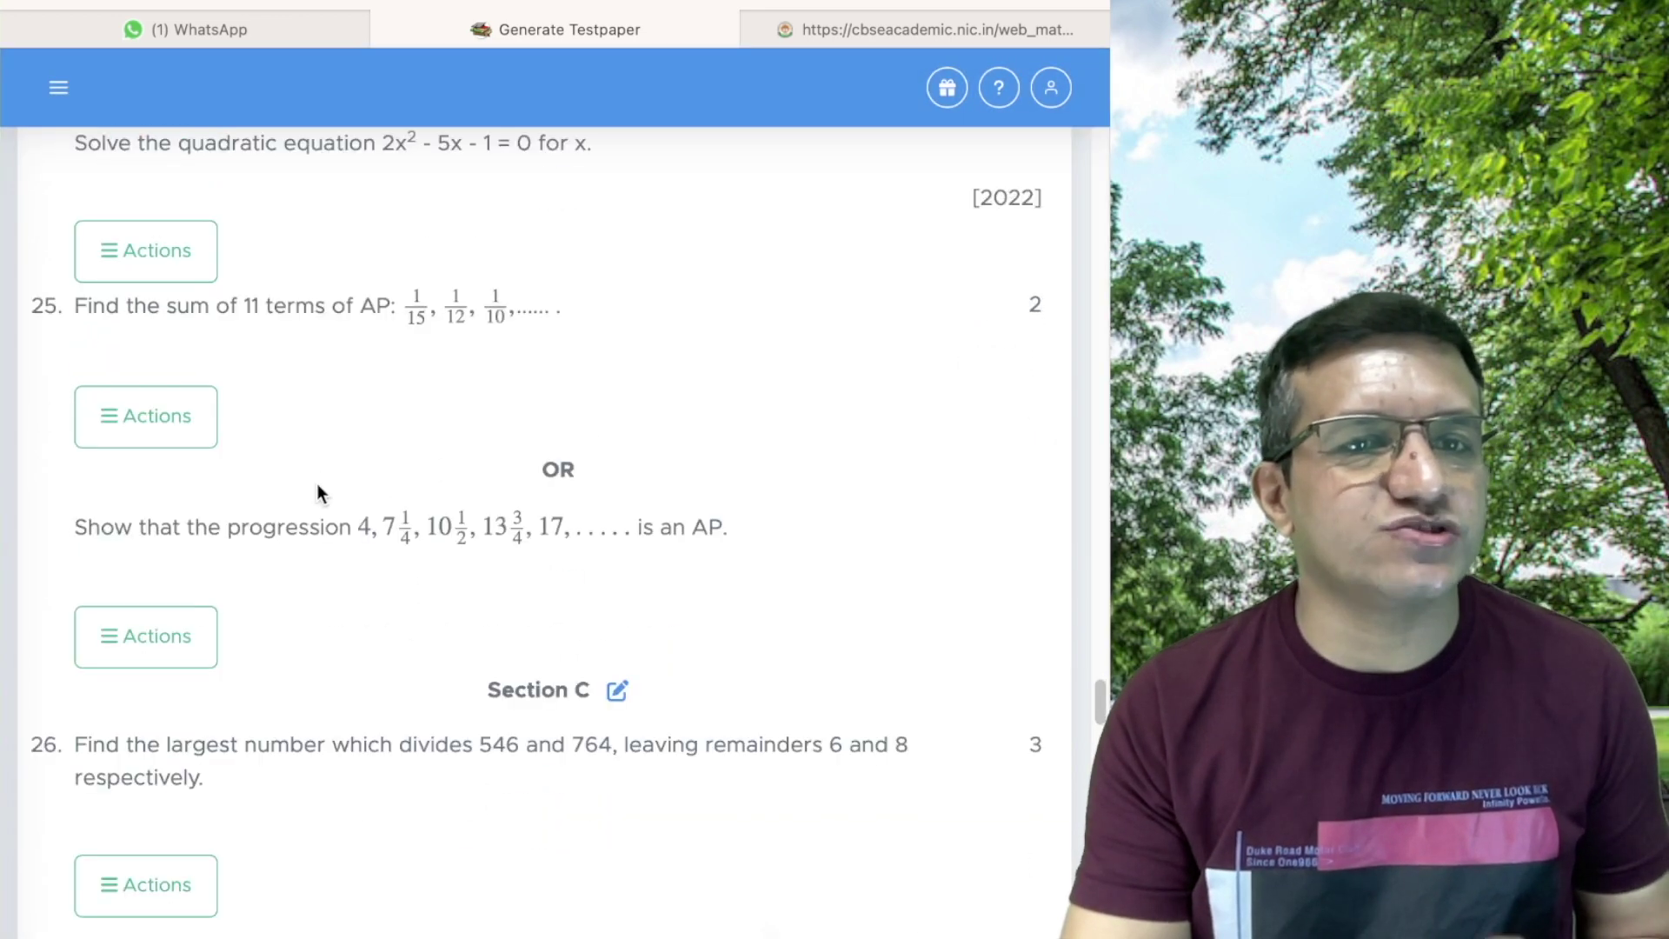
# - Inspect the new OR question's text and actions, then return to the CBSE sample paper
pyautogui.moveTo(353, 518); pyautogui.dragTo(235, 526)
pyautogui.click(239, 531)
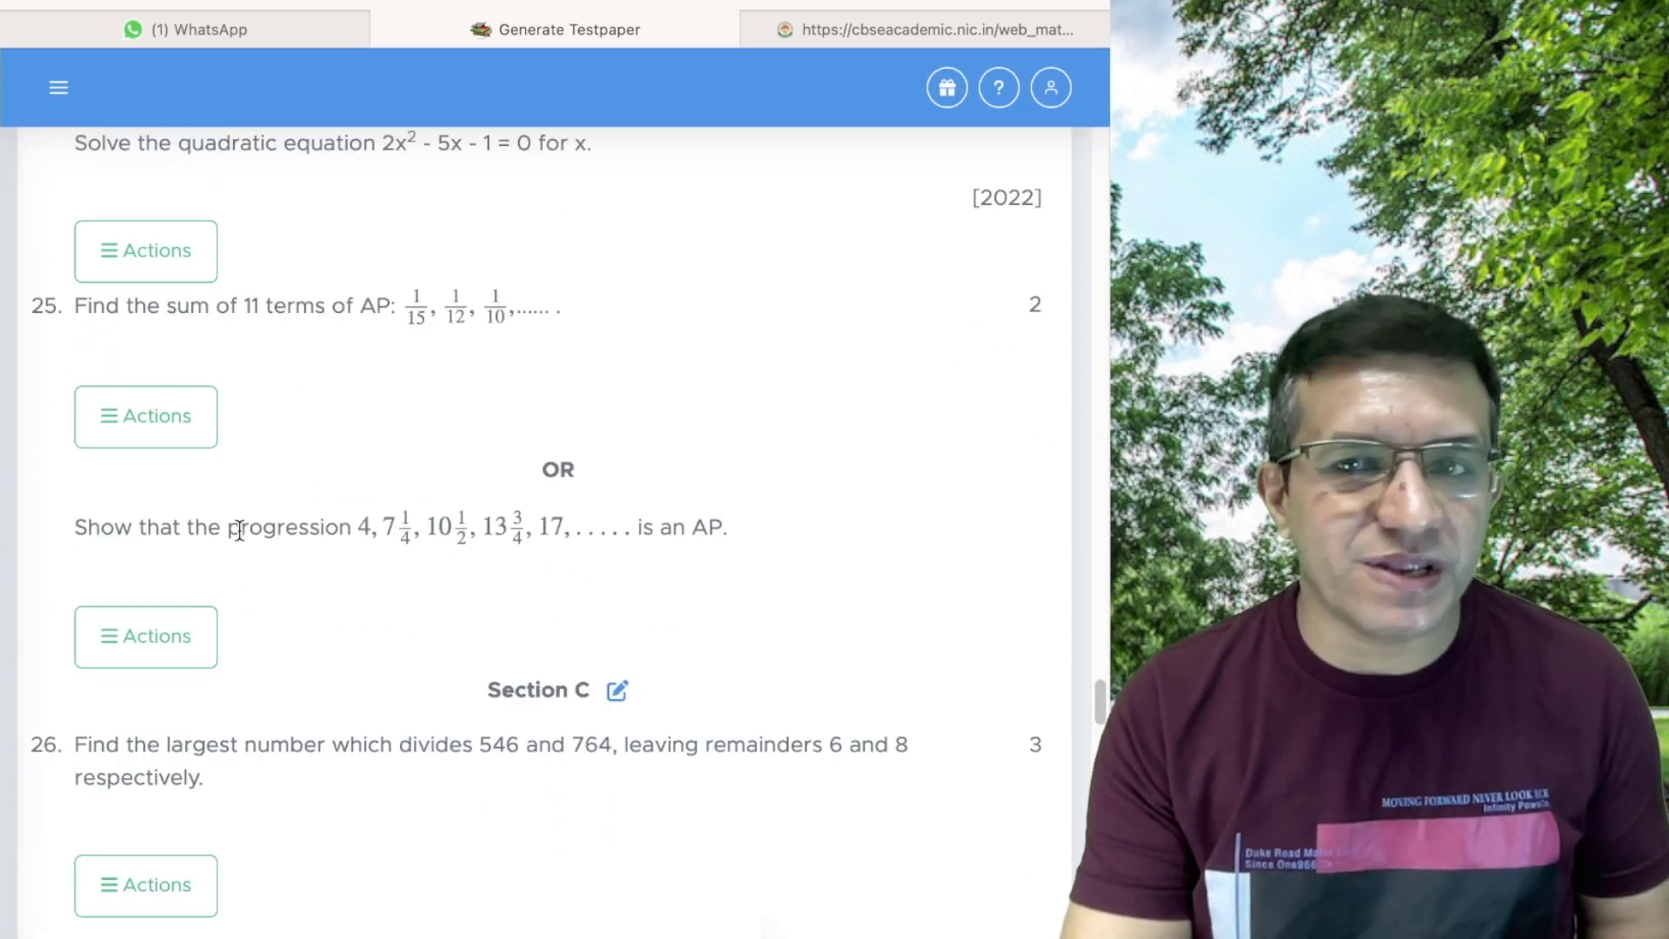
pyautogui.click(155, 633)
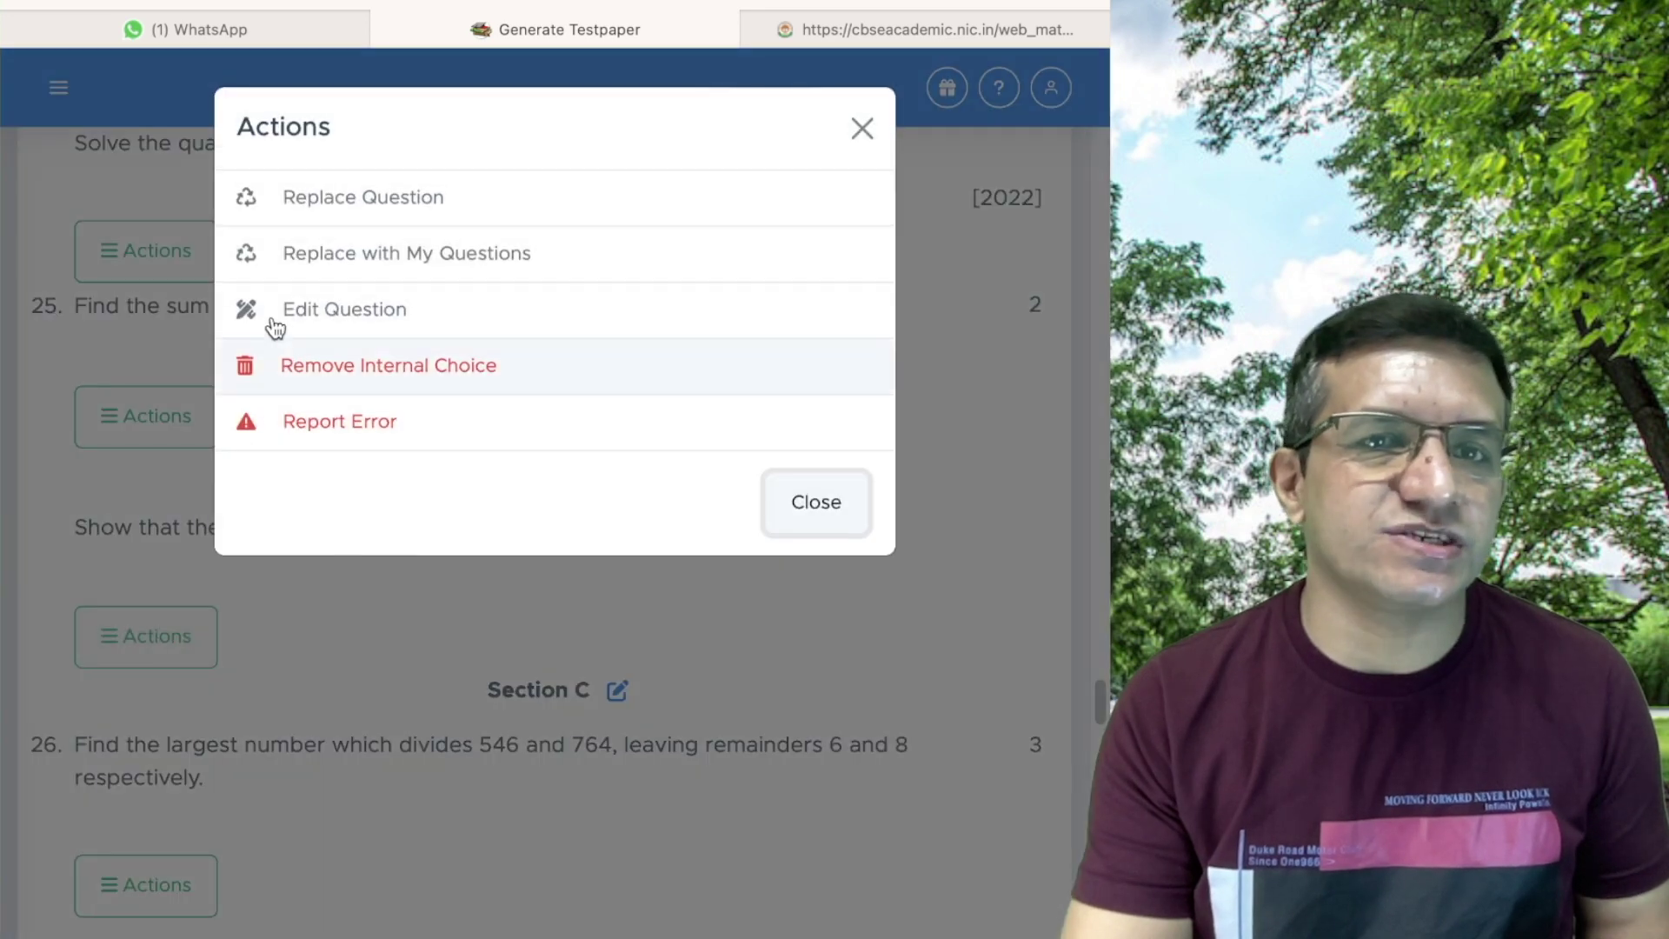
pyautogui.click(861, 129)
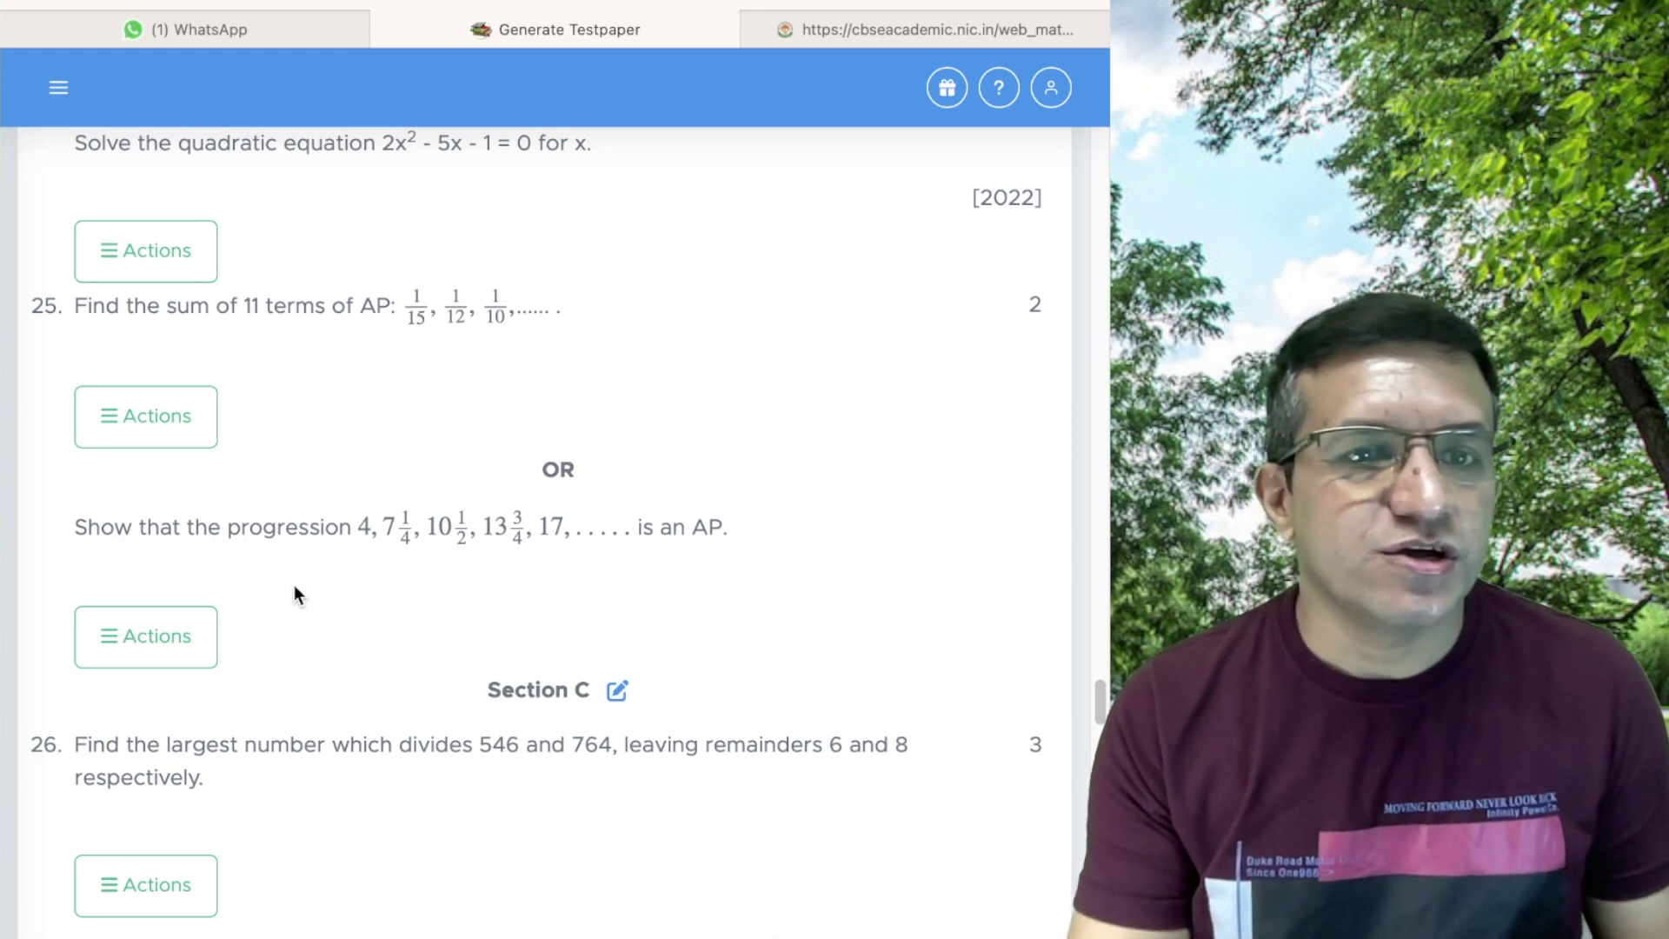
pyautogui.click(182, 633)
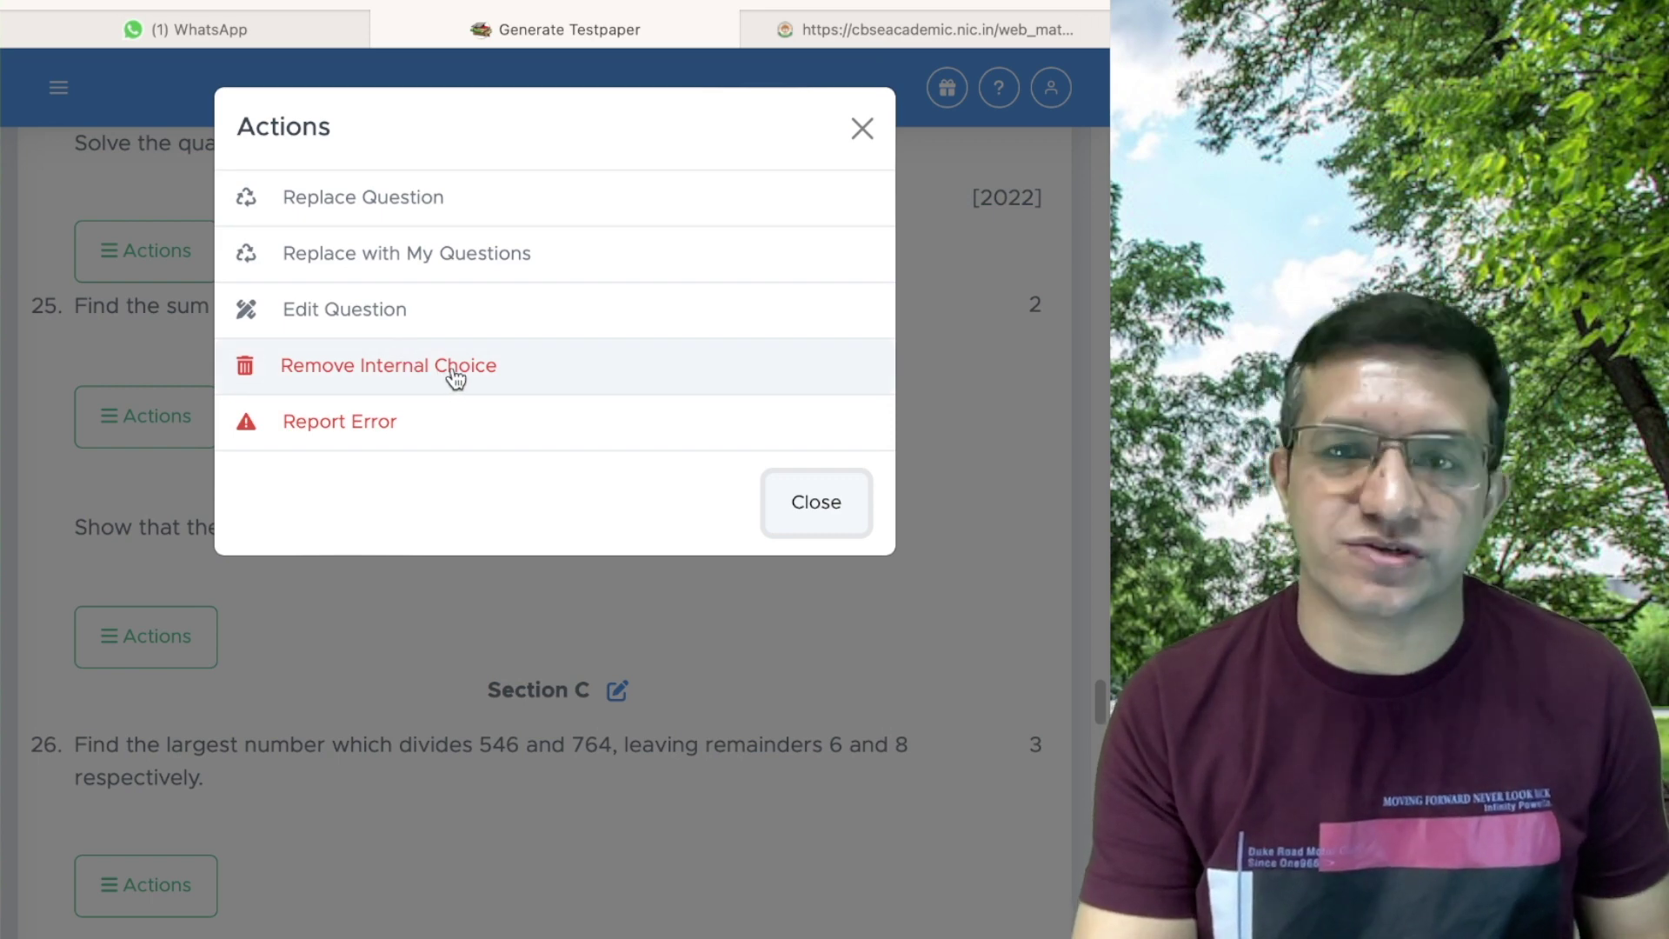
pyautogui.hotkey('ctrl', 'Tab')
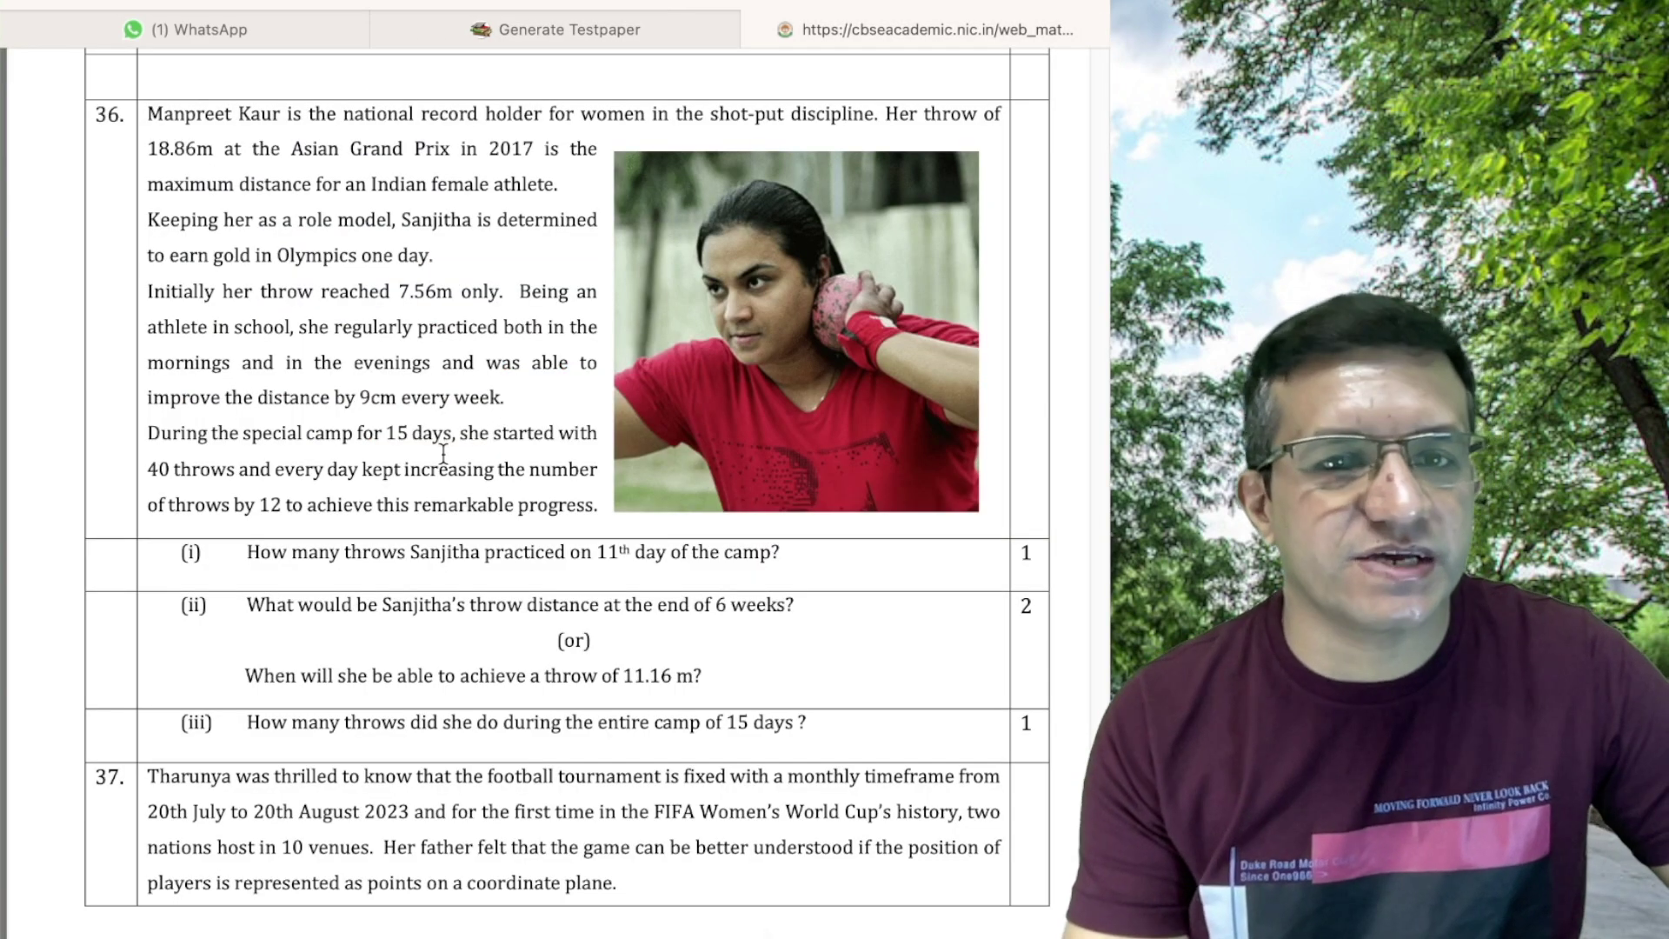
# - Read case-based questions 36–38 in the sample paper, selecting the part (ii) OR text
pyautogui.scroll(-1, 443, 452)
pyautogui.moveTo(393, 527); pyautogui.dragTo(488, 600)
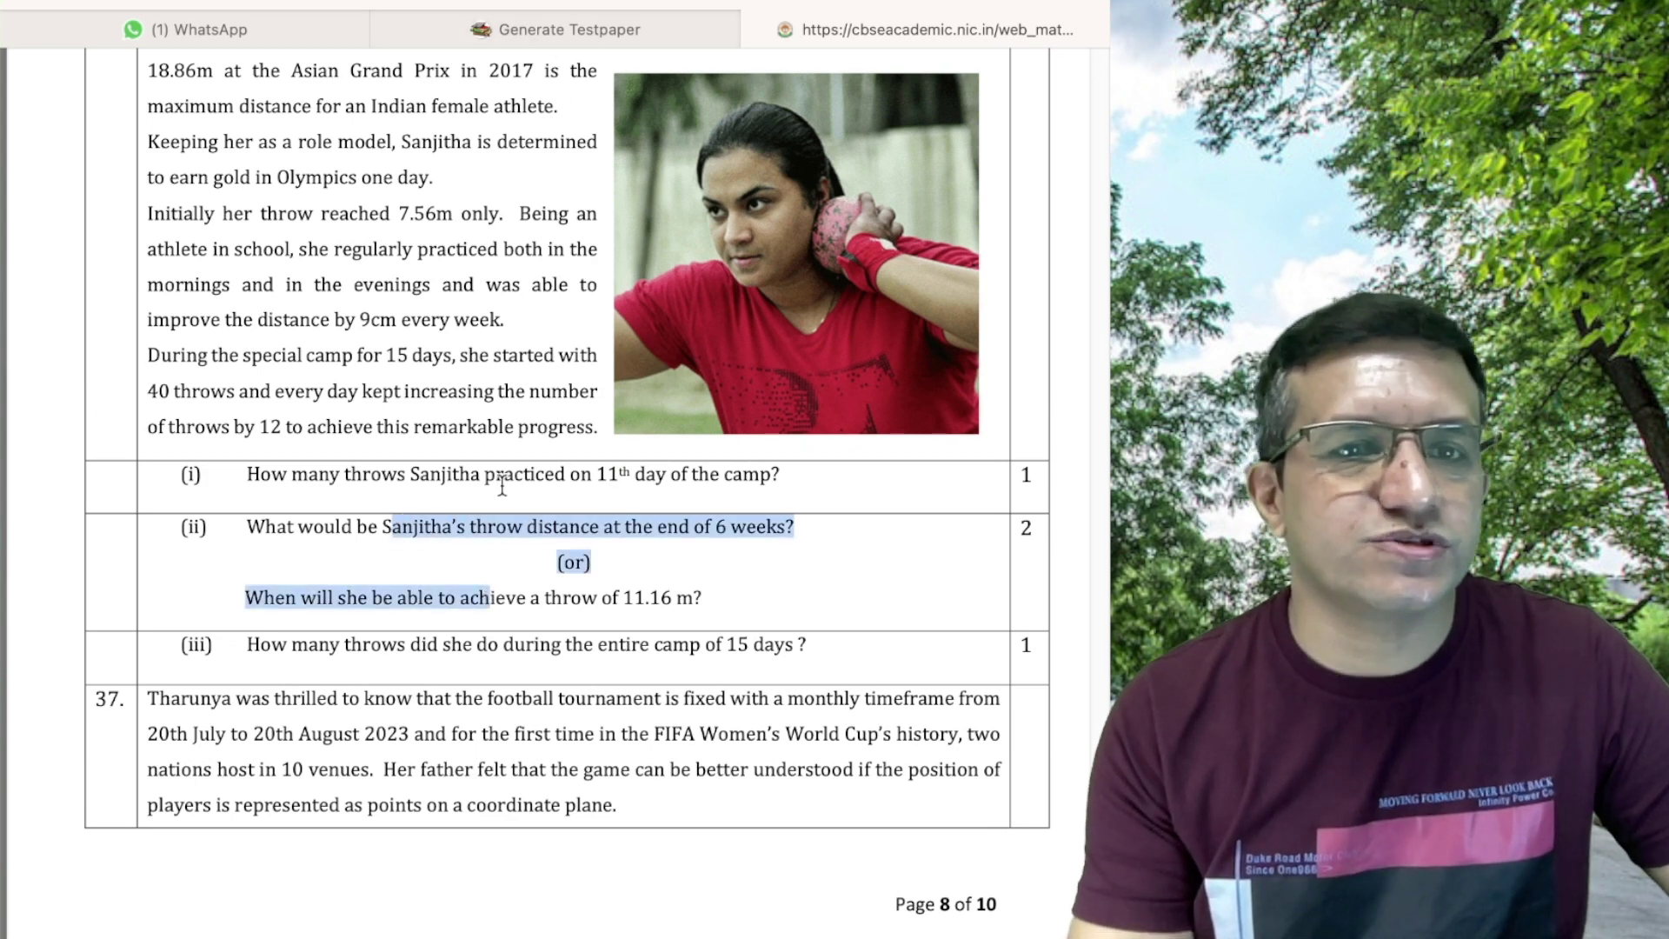
pyautogui.scroll(-1, 503, 487)
pyautogui.scroll(-10, 504, 488)
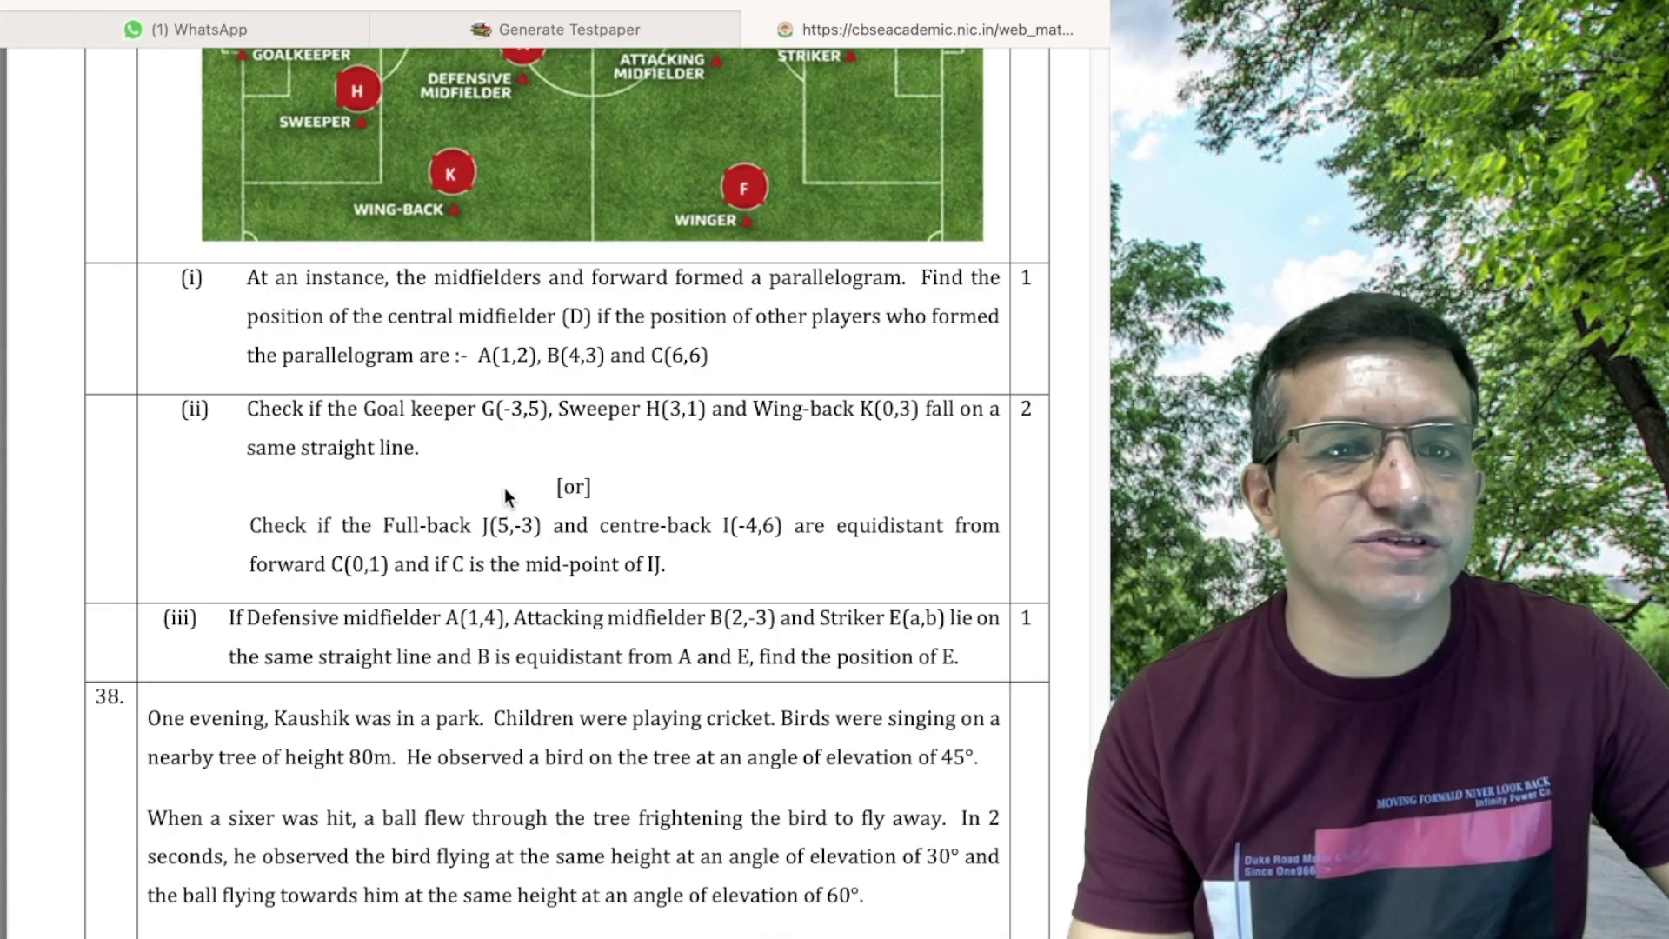
pyautogui.scroll(-12, 506, 496)
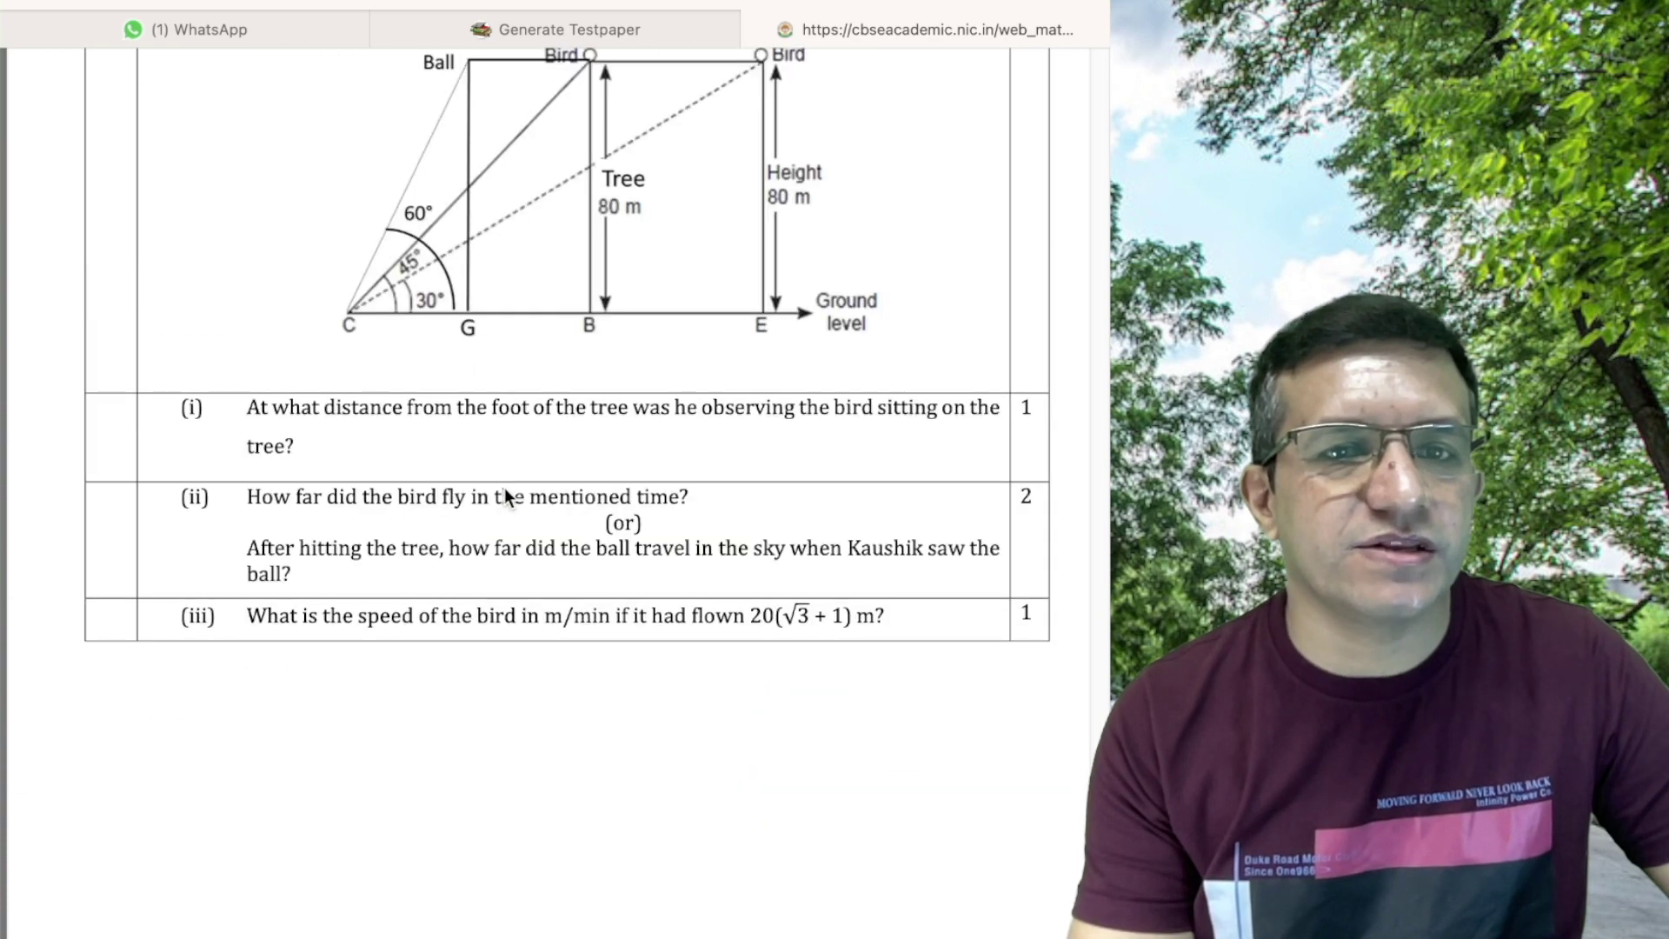
# - Return to the Examin8 test paper and scroll to case-study question 32
pyautogui.click(560, 29)
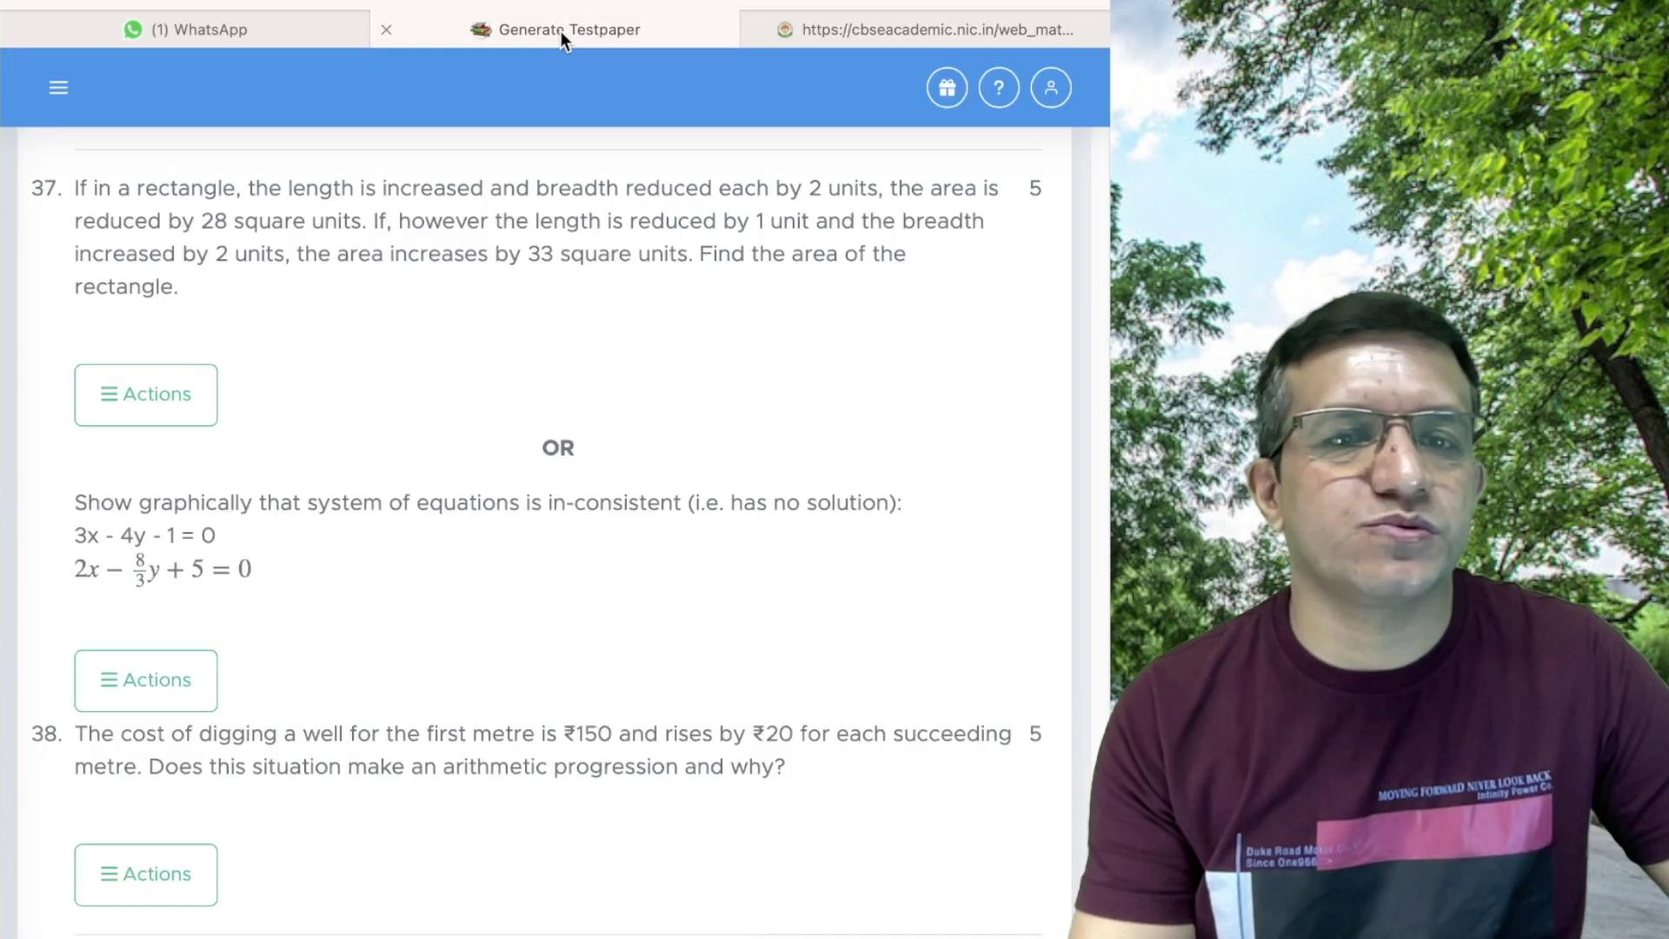
pyautogui.scroll(15, 484, 408)
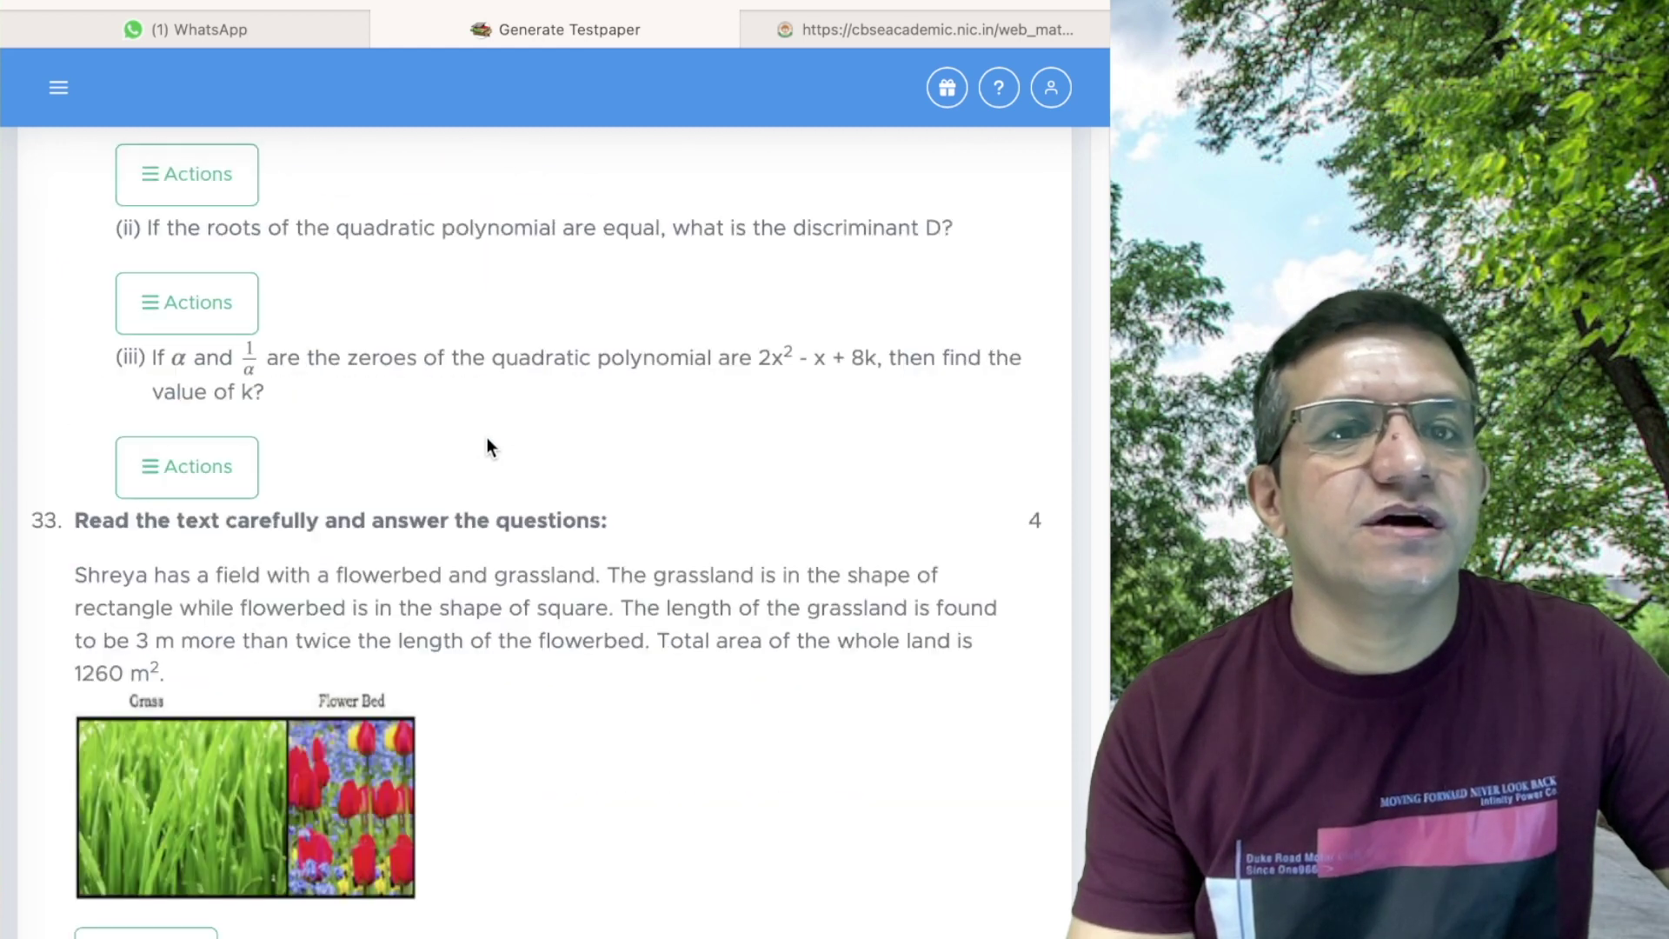
pyautogui.scroll(3, 488, 440)
pyautogui.scroll(-6, 488, 439)
pyautogui.scroll(8, 488, 440)
pyautogui.scroll(-5, 487, 439)
pyautogui.scroll(12, 487, 439)
pyautogui.scroll(-3, 487, 439)
pyautogui.scroll(-6, 487, 438)
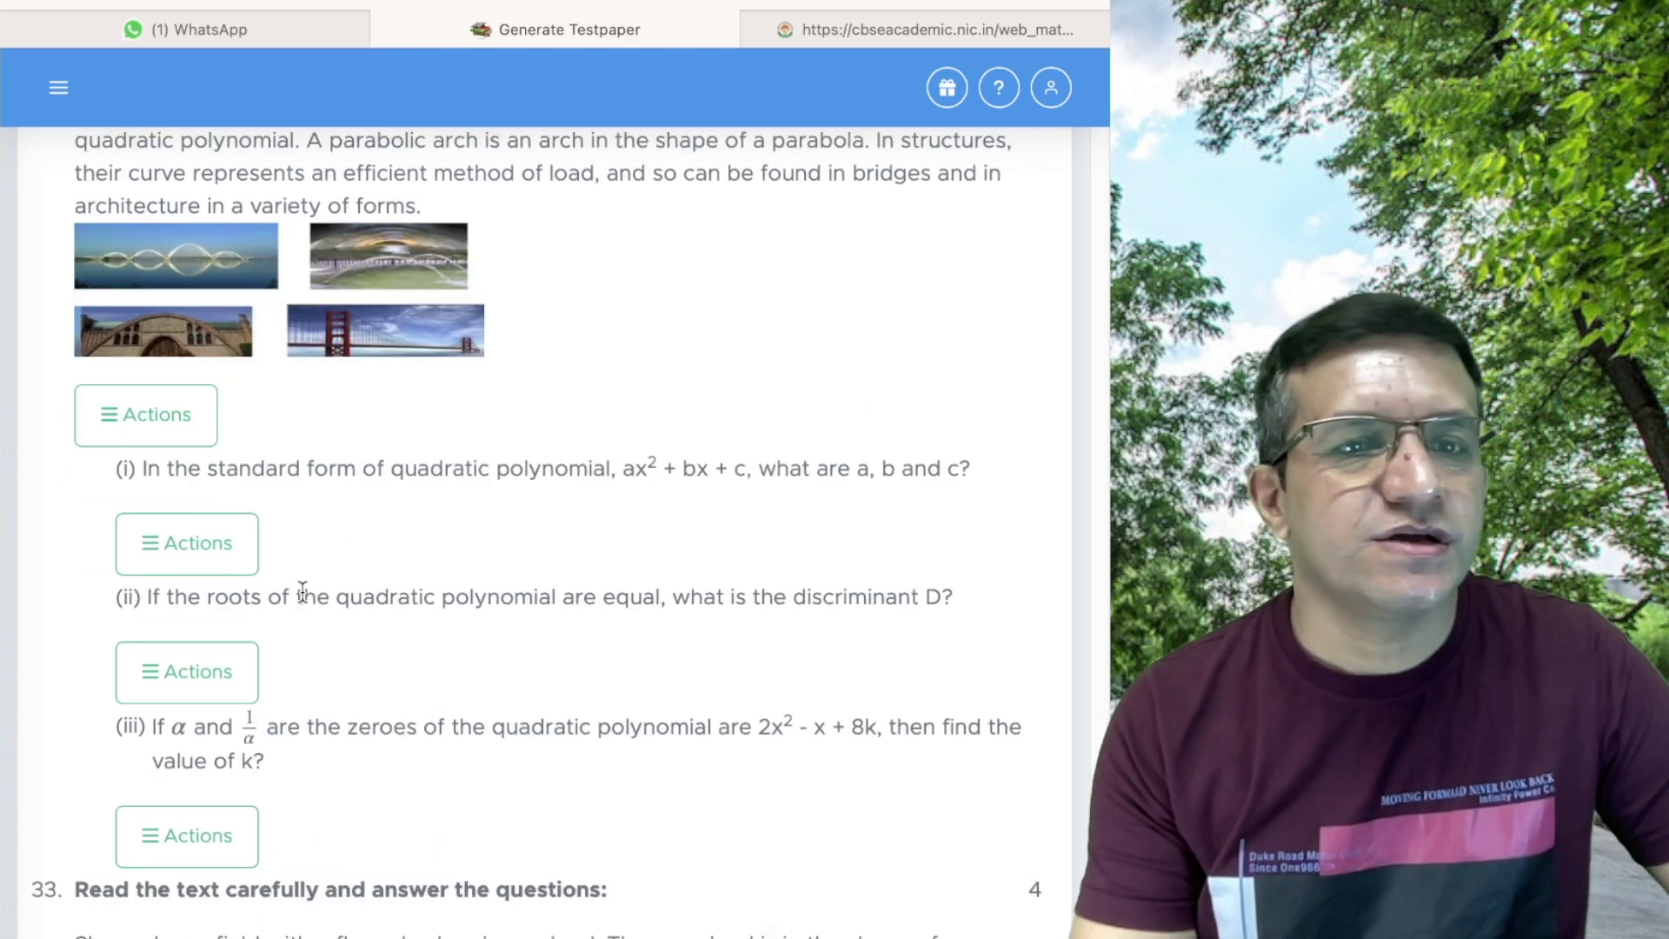
# - Add internal choices to part (iii) of question 32 and part (ii) of question 33
pyautogui.click(191, 671)
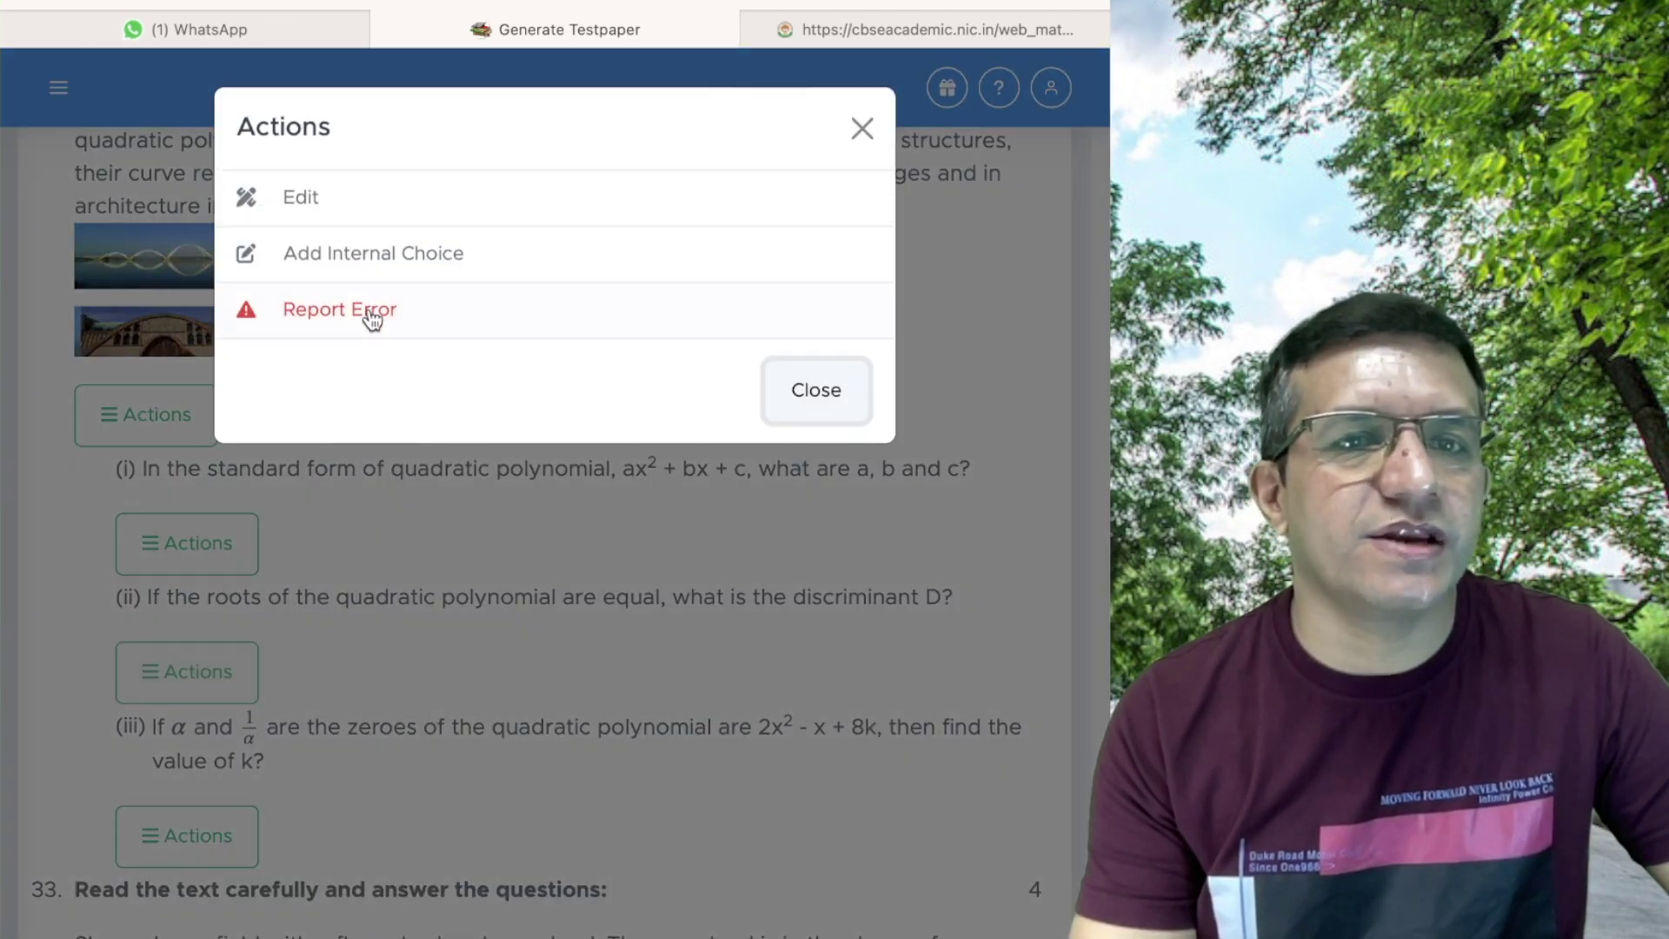
pyautogui.click(365, 253)
pyautogui.click(711, 350)
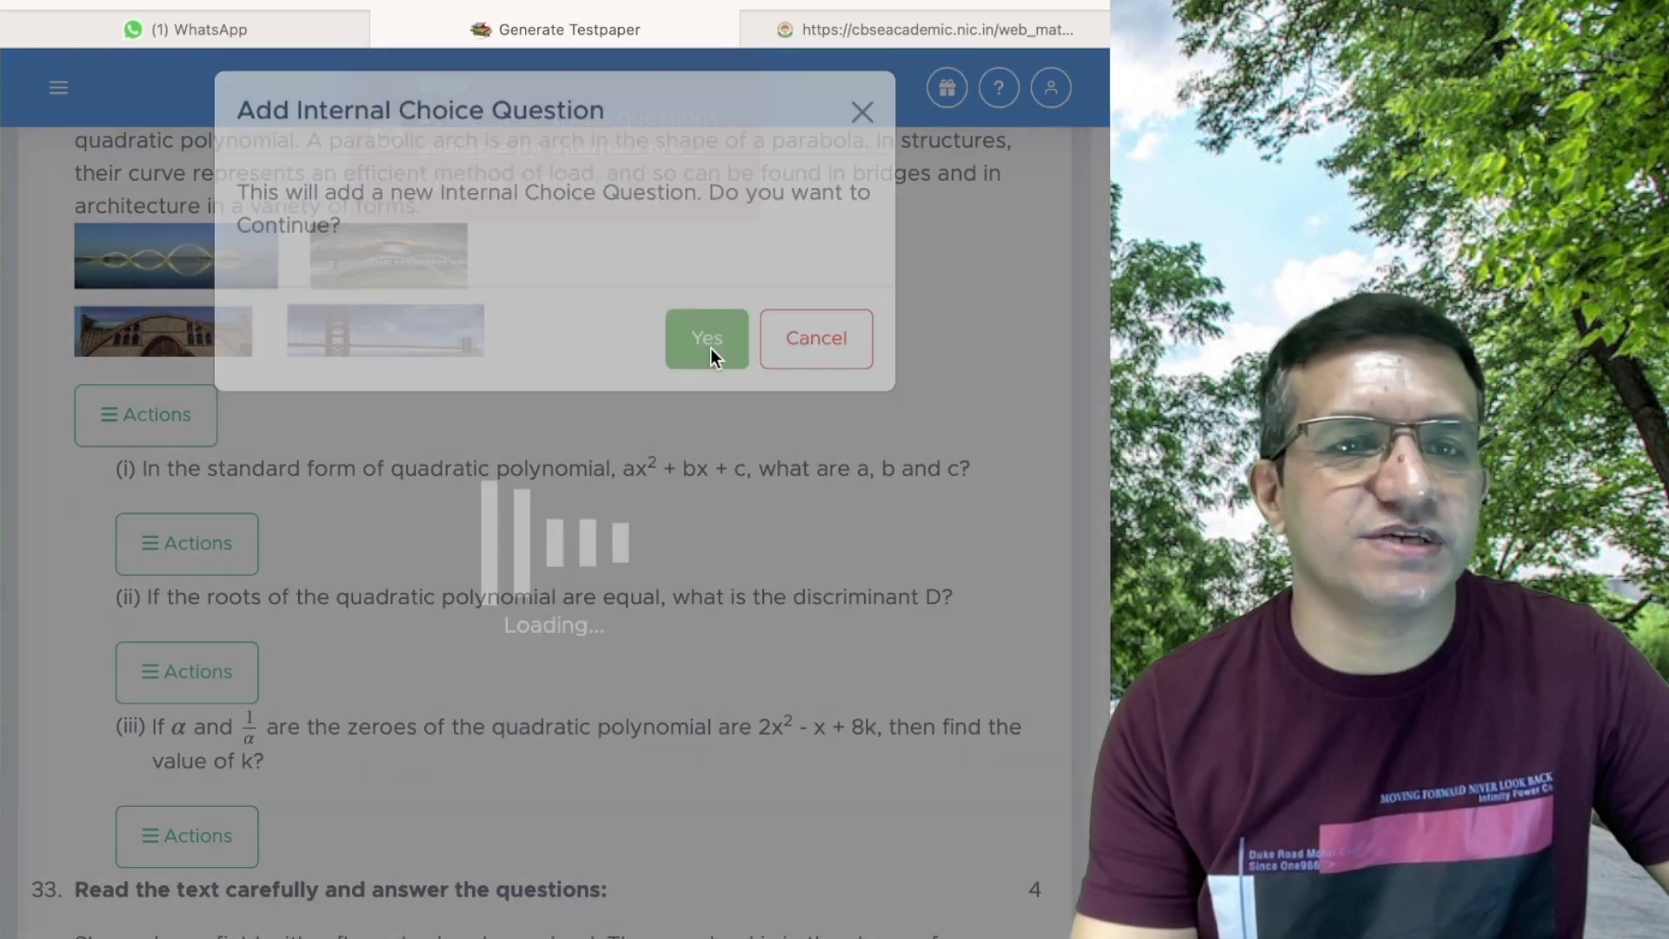
pyautogui.scroll(-8, 588, 500)
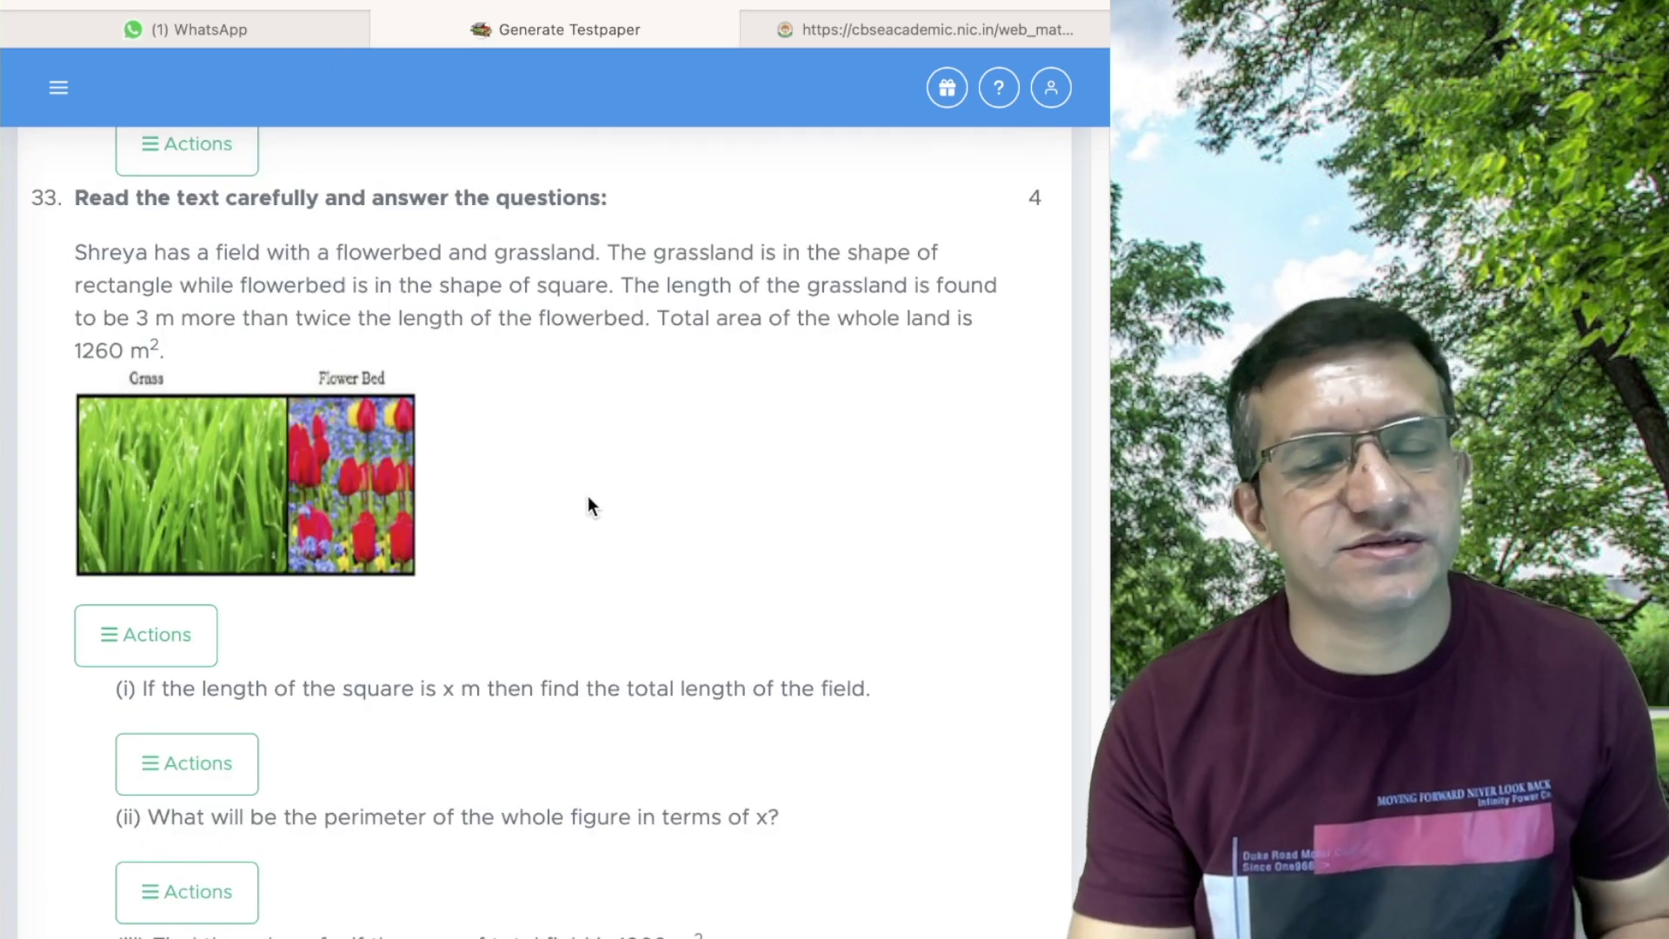
pyautogui.scroll(-1, 589, 500)
pyautogui.scroll(-4, 588, 507)
pyautogui.click(160, 561)
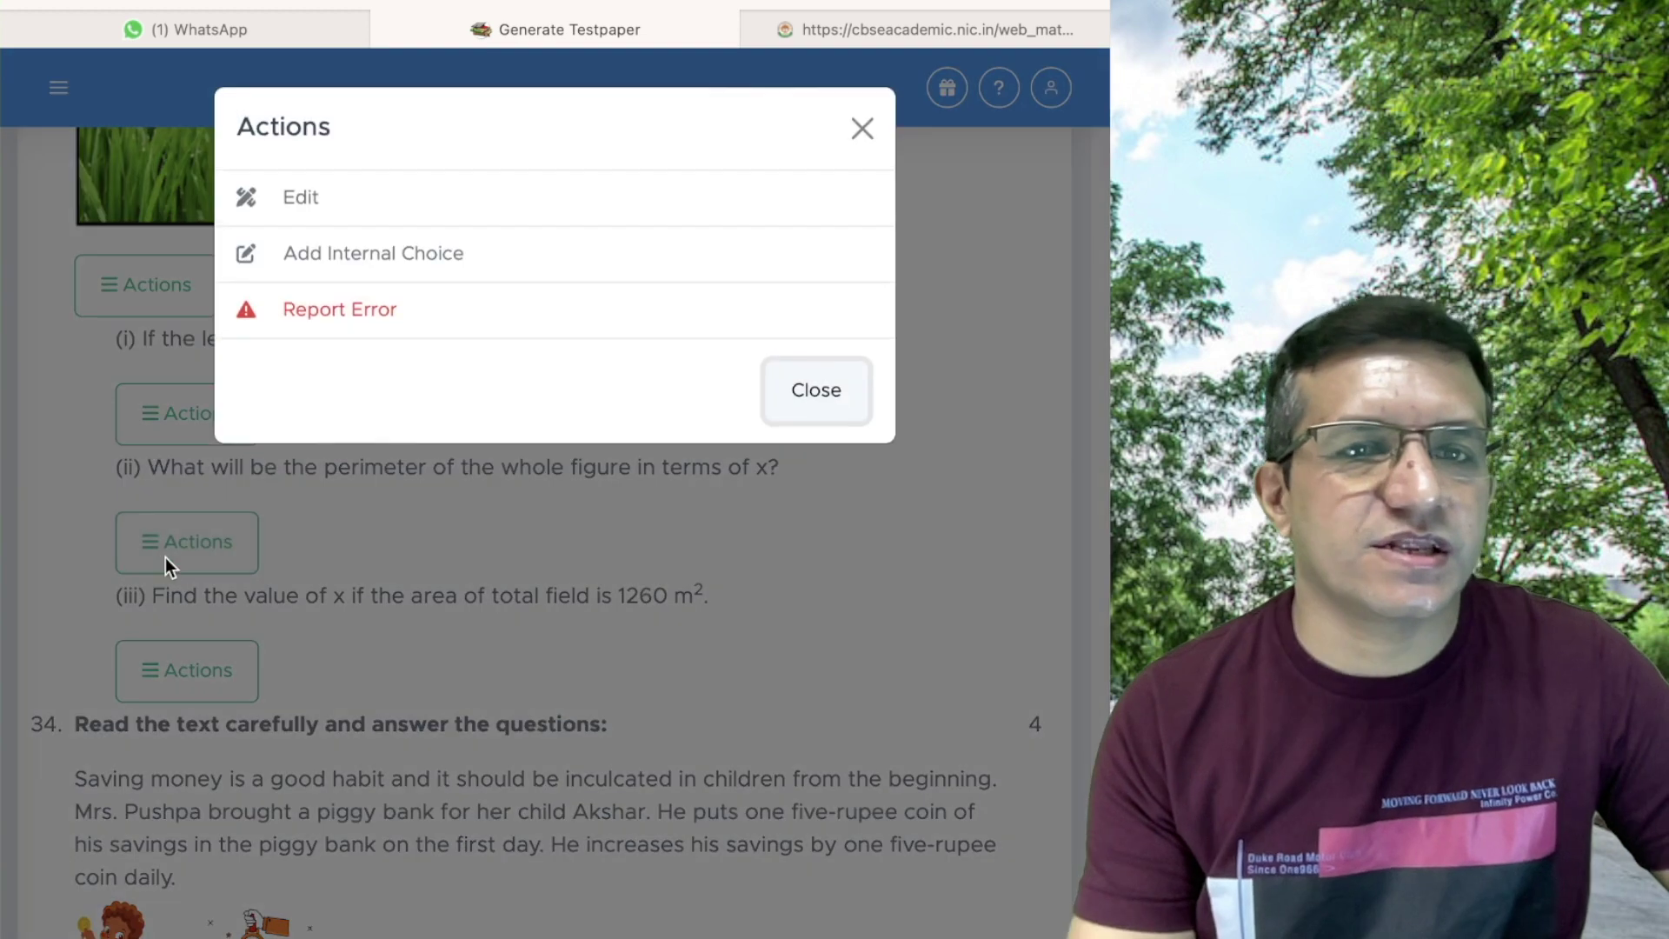
pyautogui.click(372, 257)
pyautogui.click(701, 354)
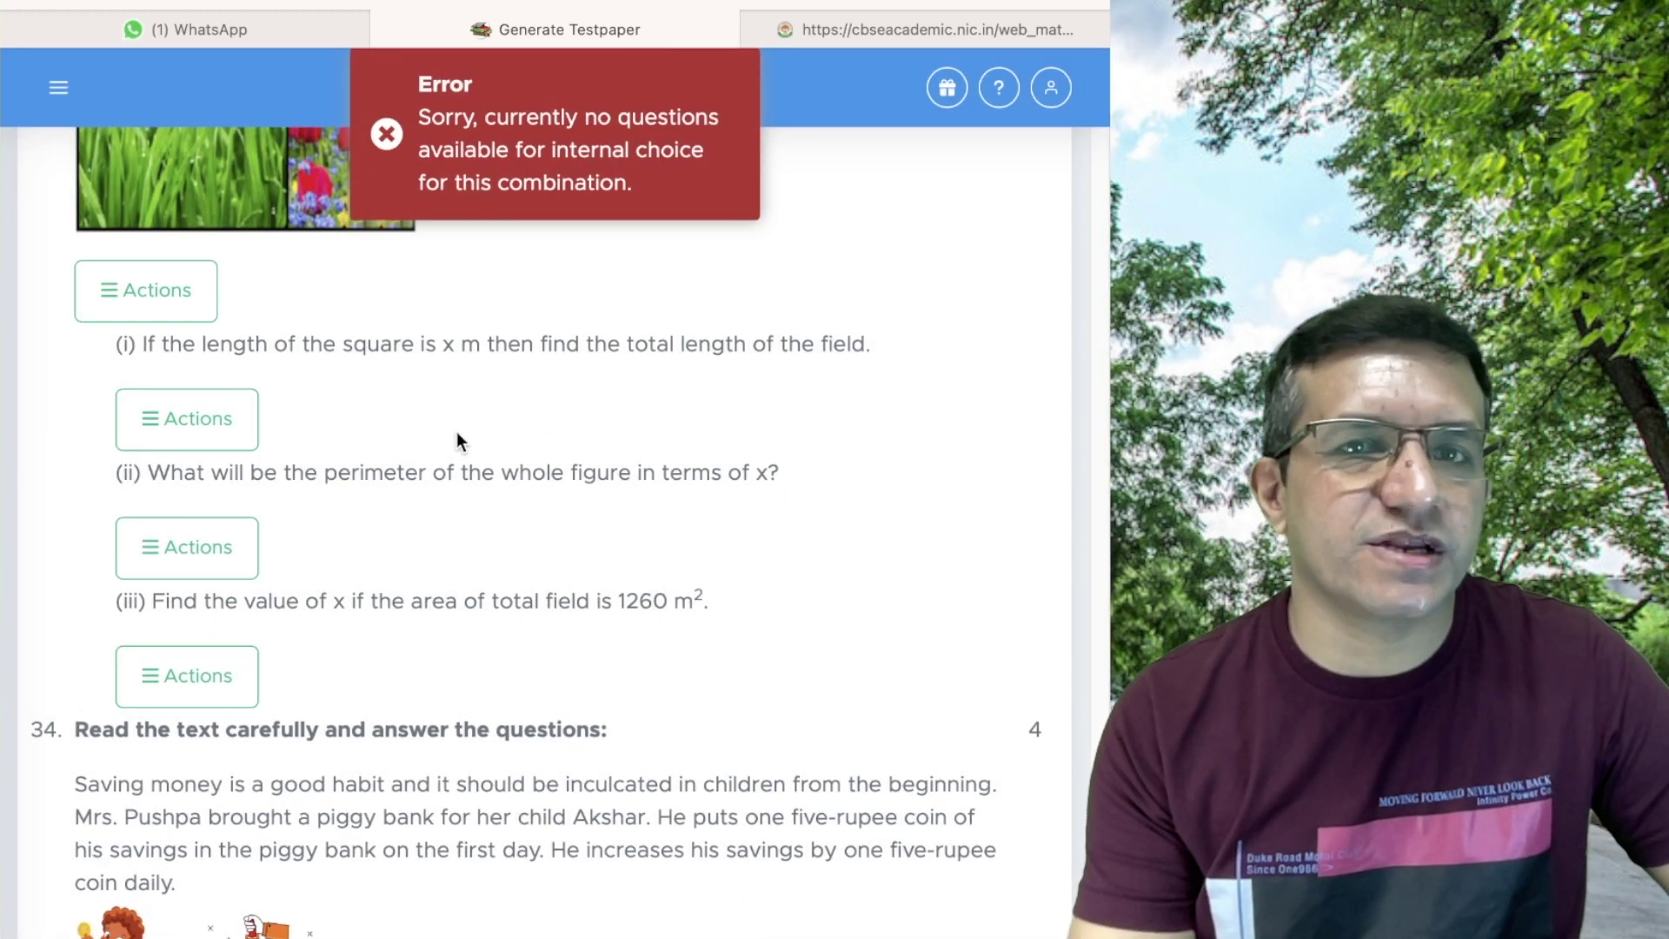
pyautogui.scroll(1, 518, 327)
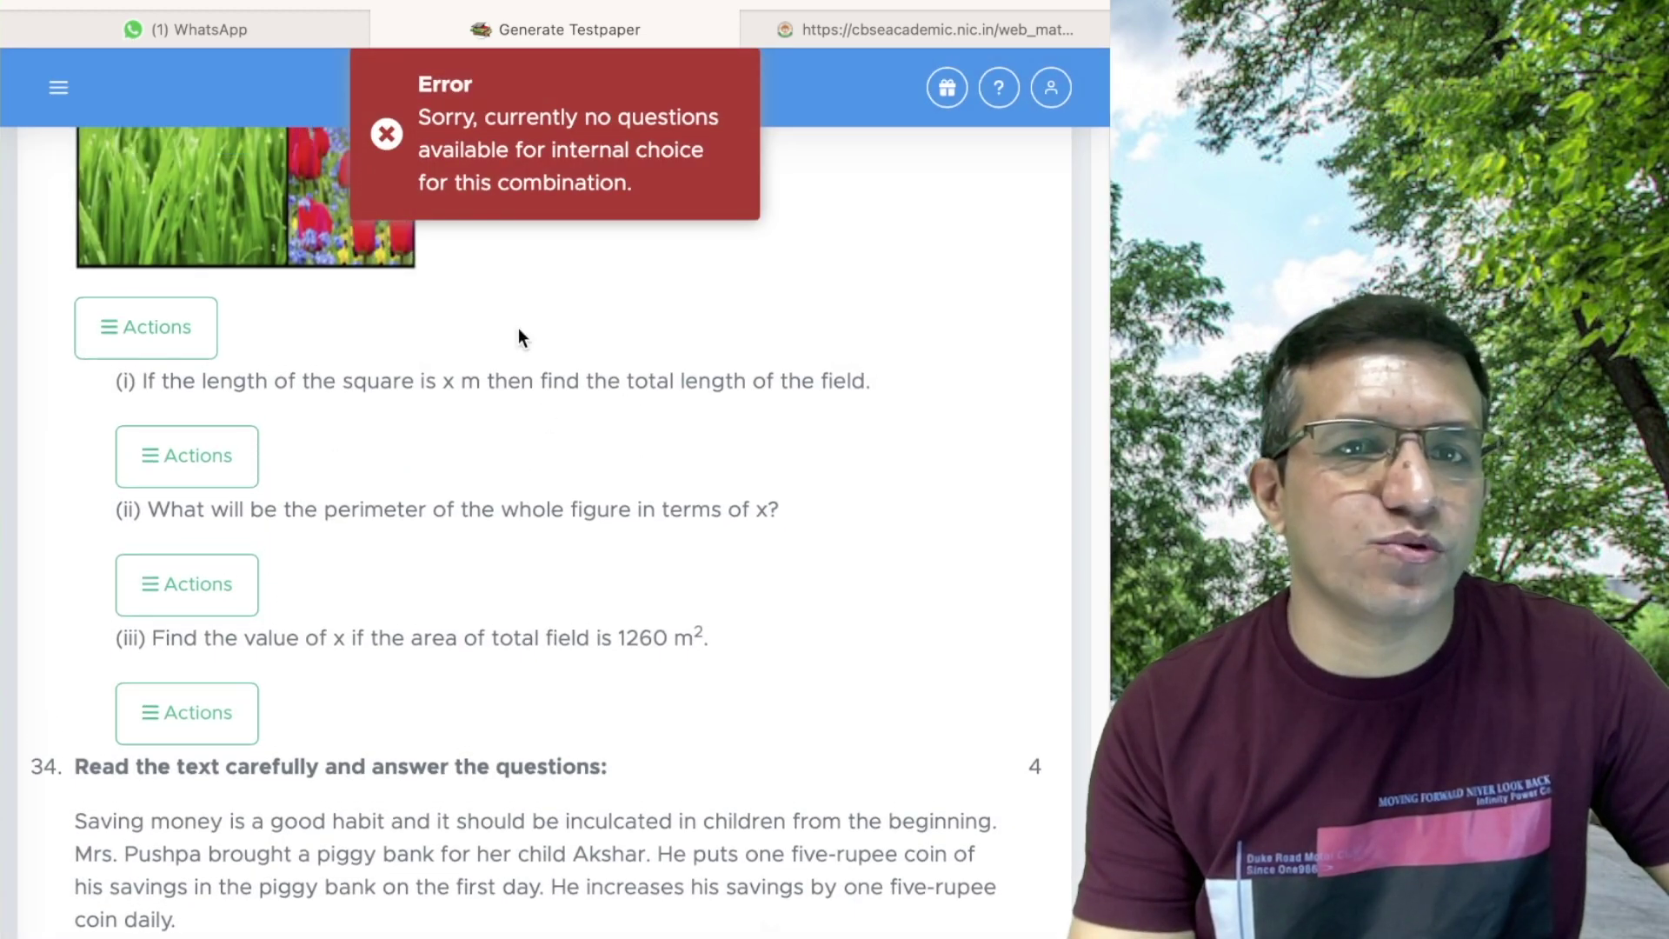
# - Replace question 33 with the ball-throw case study and add an OR alternative to part (ii)
pyautogui.click(147, 328)
pyautogui.click(297, 205)
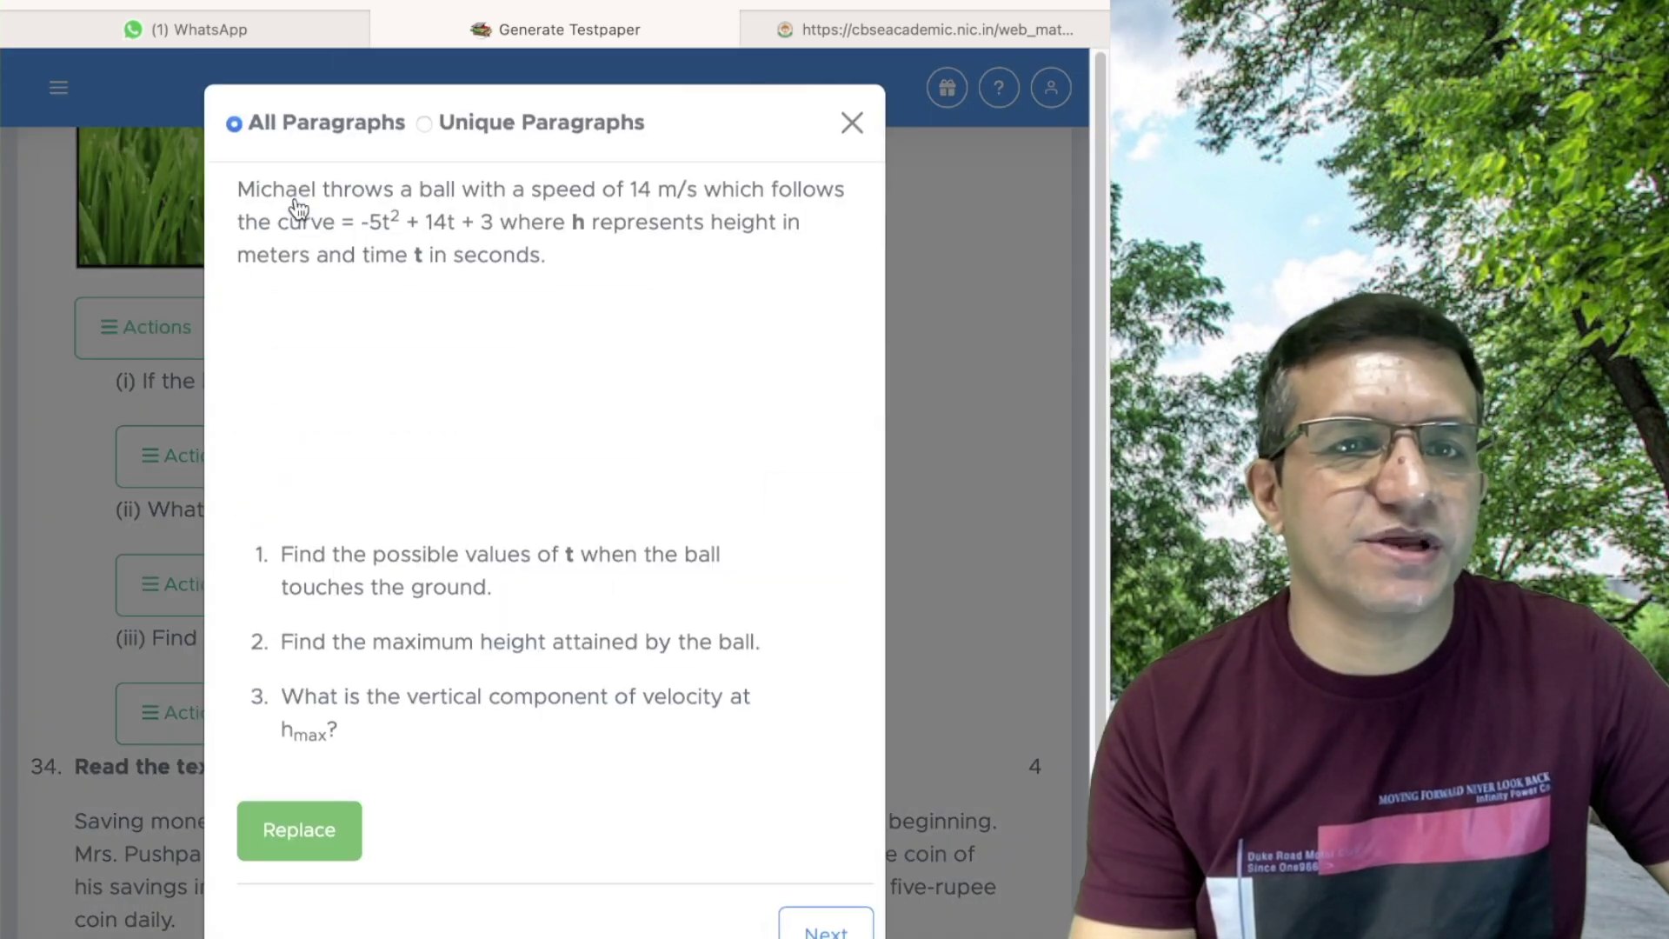
pyautogui.click(297, 835)
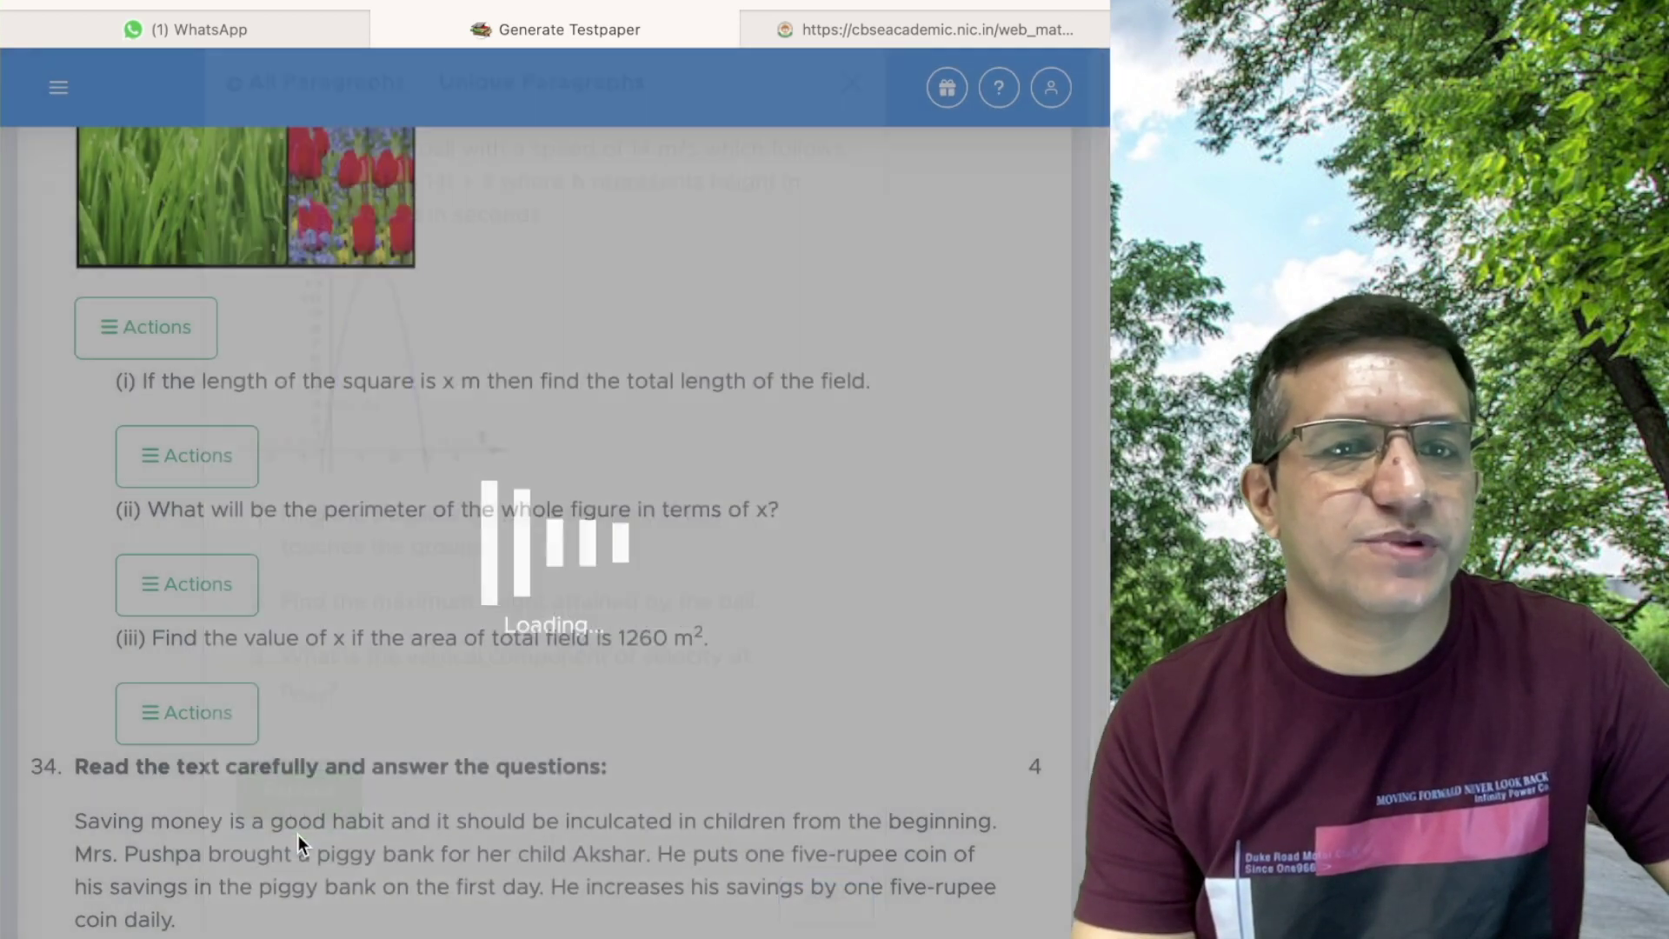
pyautogui.click(177, 566)
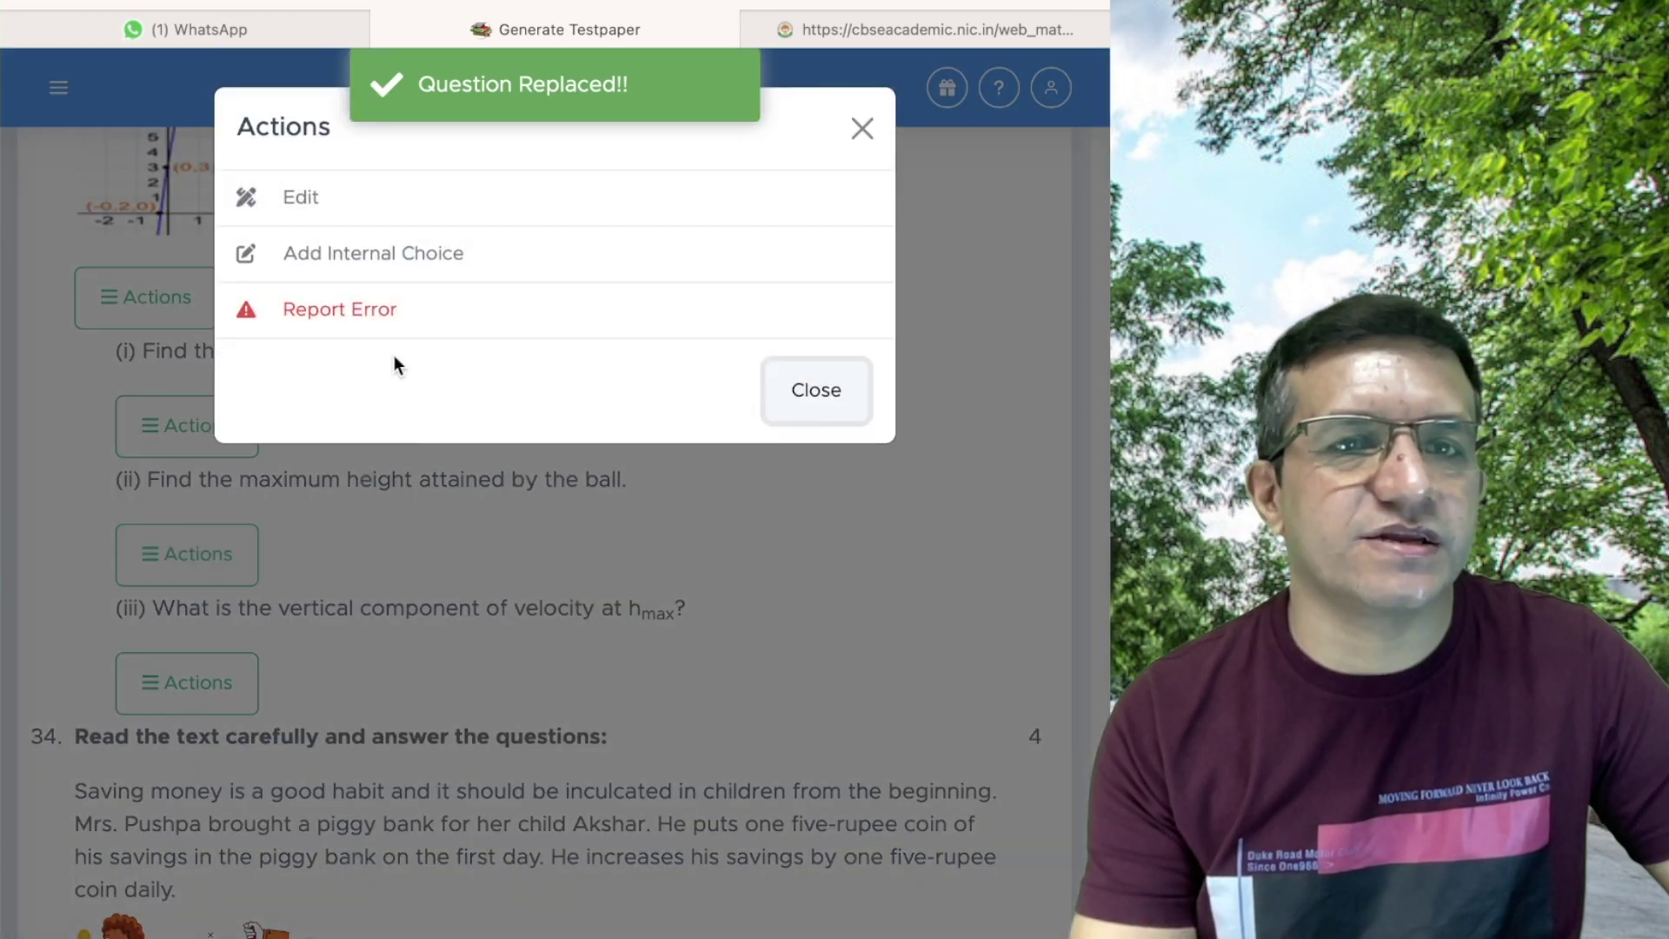
pyautogui.click(369, 268)
pyautogui.click(703, 351)
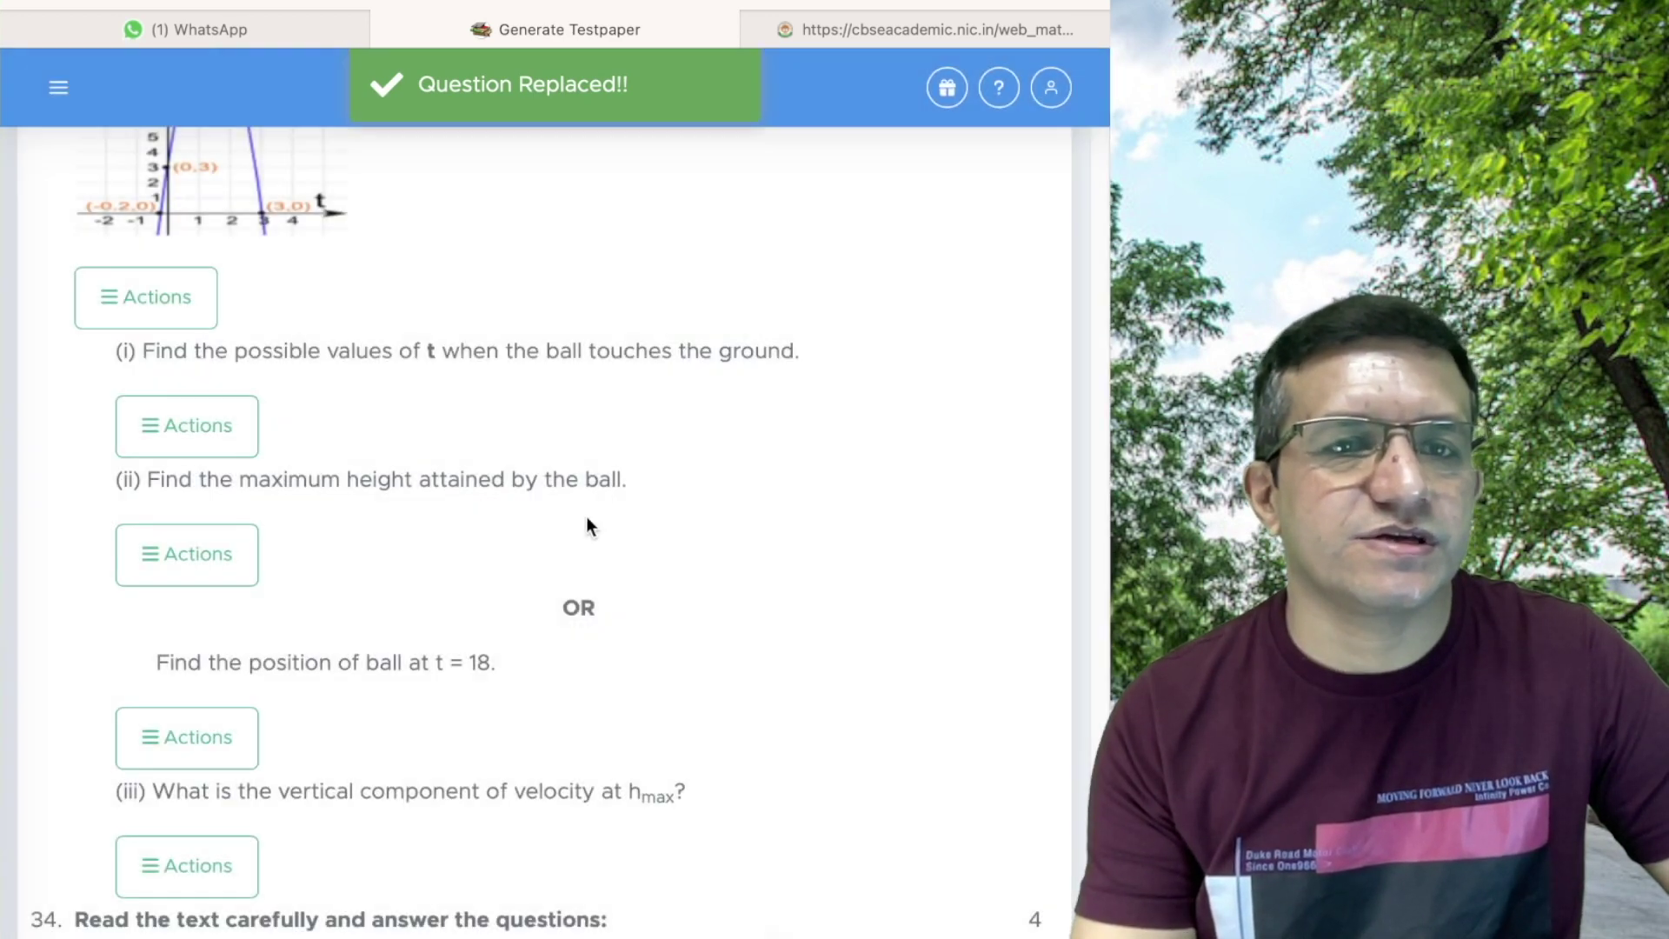
pyautogui.scroll(-8, 582, 526)
pyautogui.scroll(-15, 581, 544)
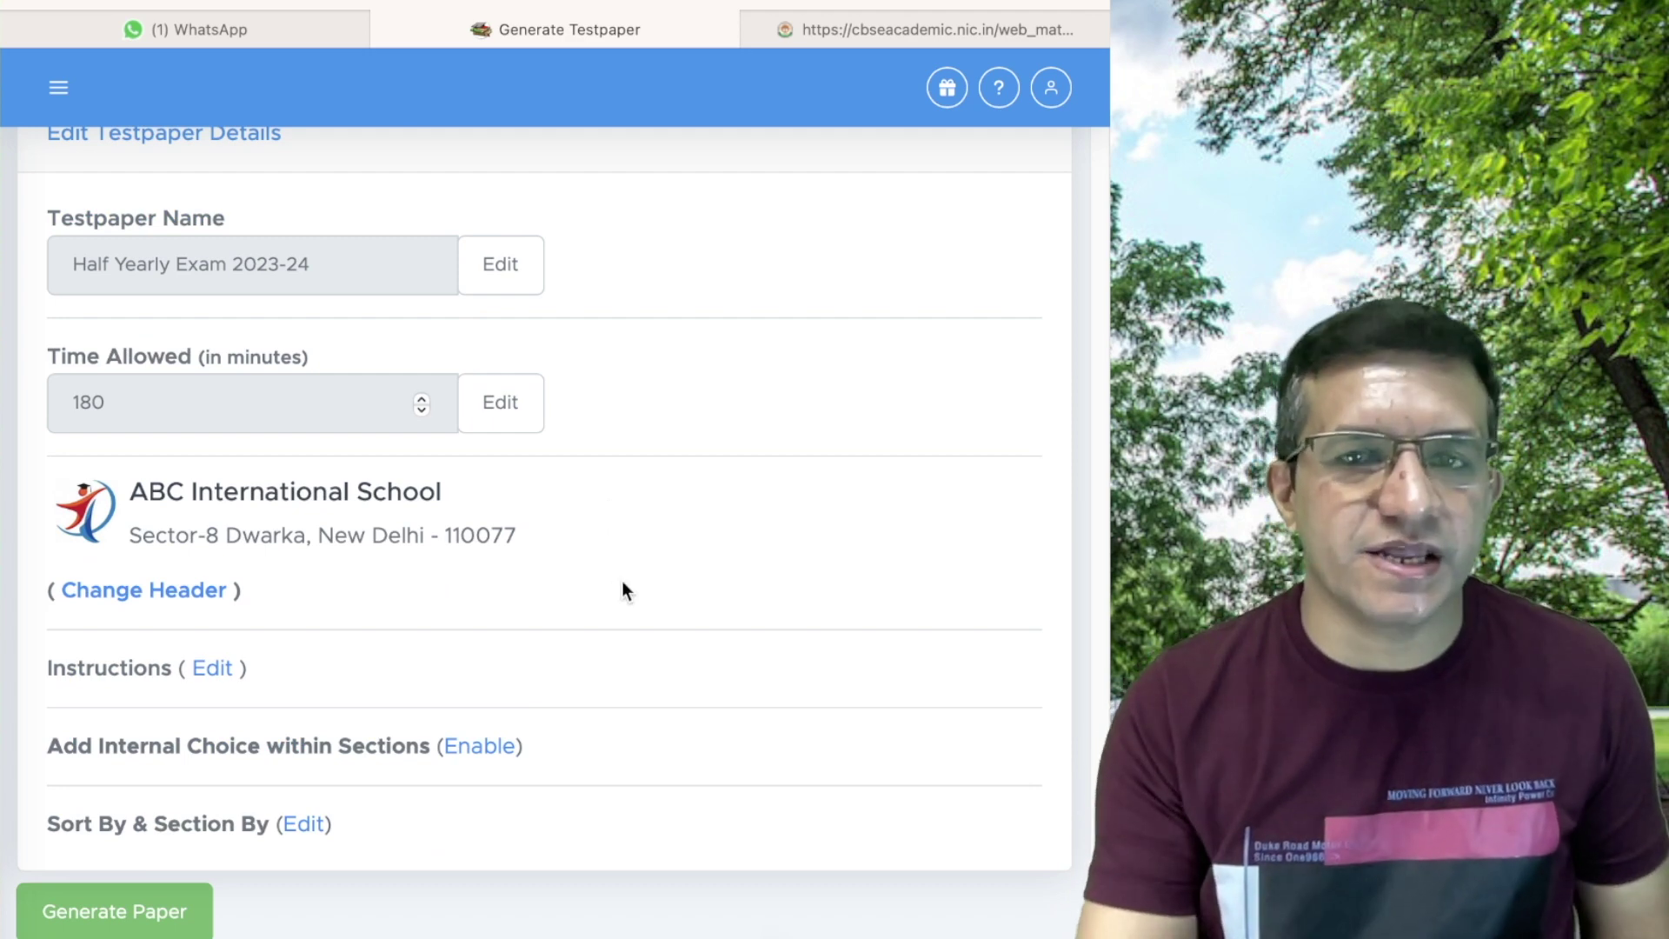
pyautogui.scroll(15, 623, 590)
pyautogui.scroll(-10, 639, 597)
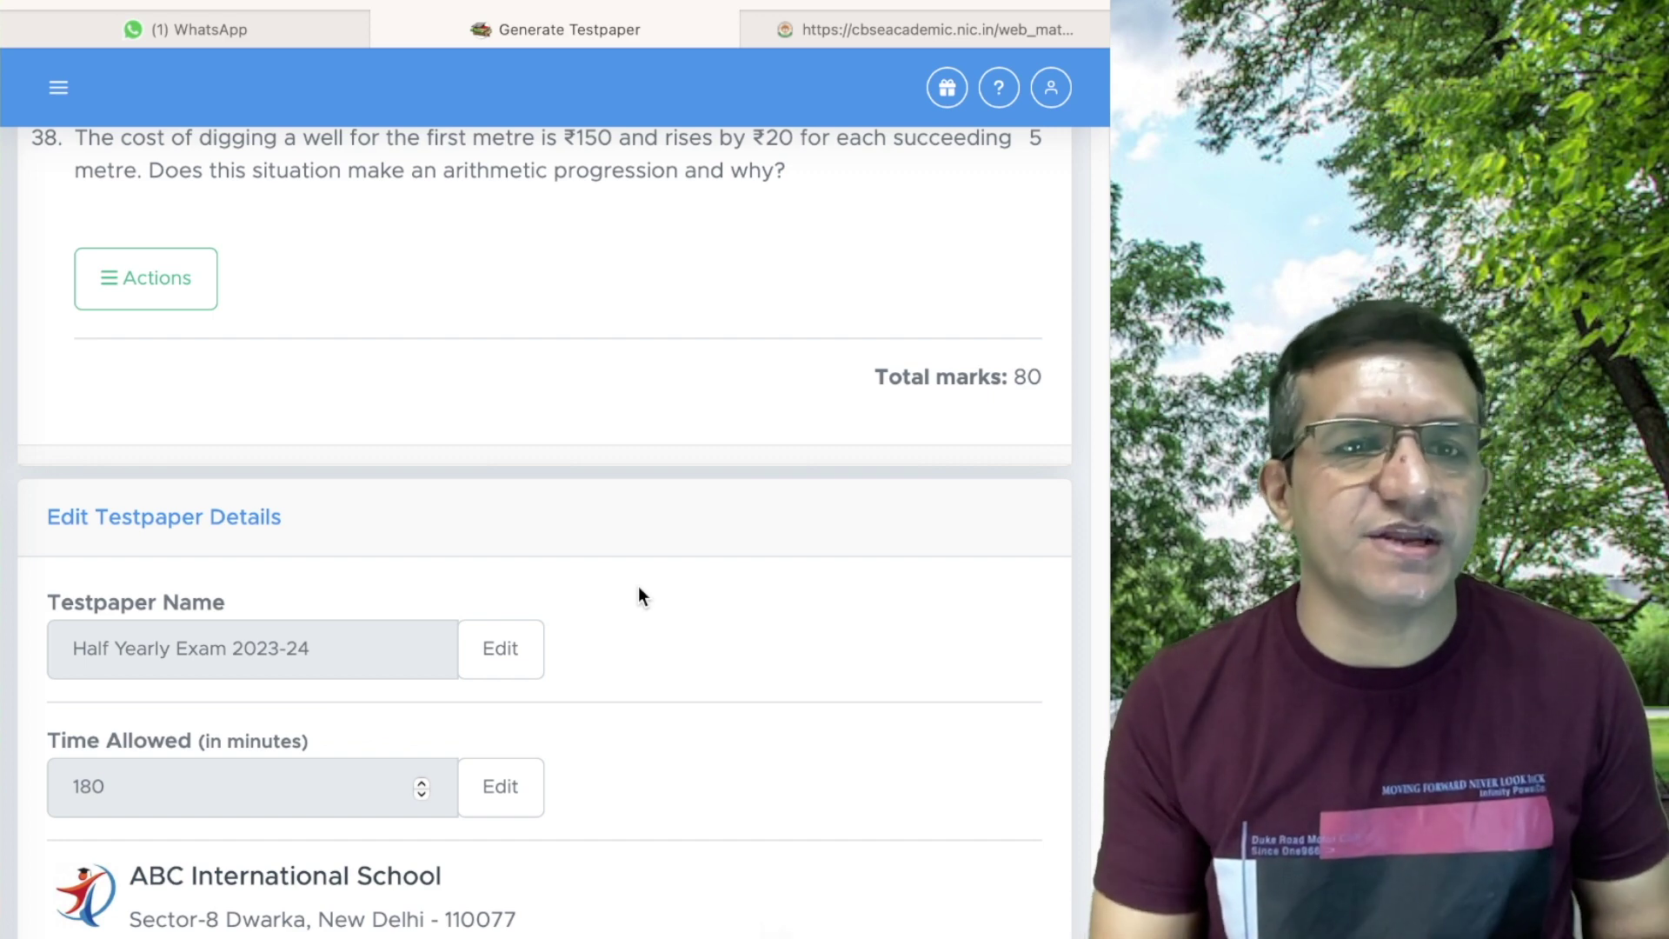
pyautogui.scroll(-5, 635, 591)
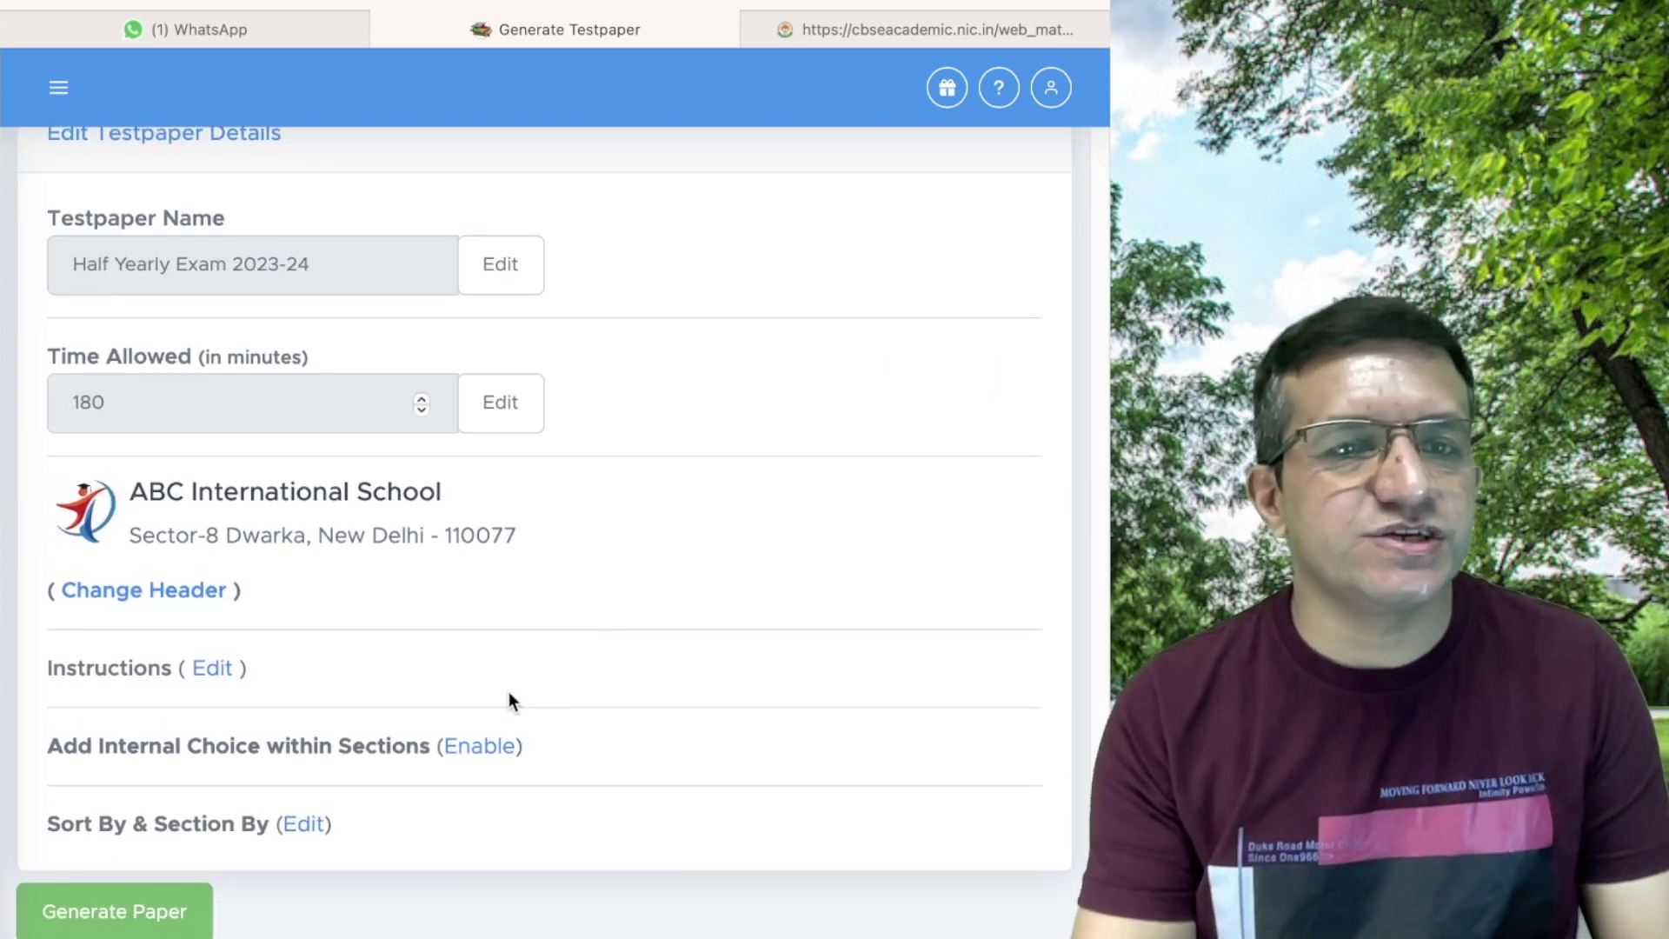
pyautogui.click(210, 666)
pyautogui.click(396, 306)
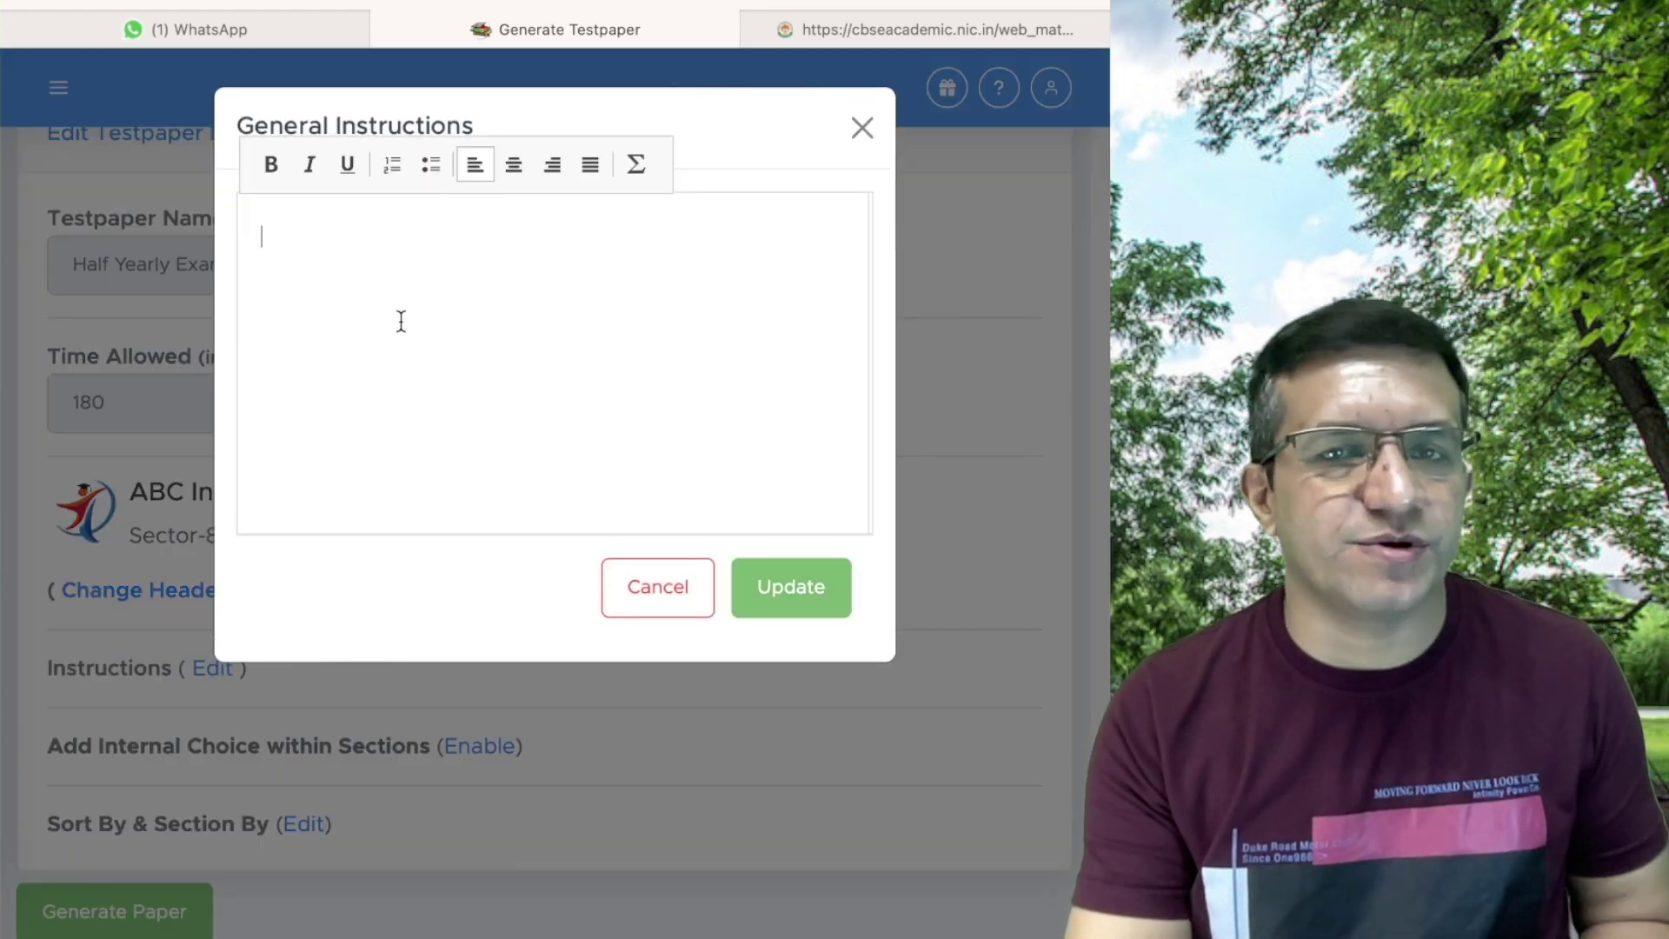
pyautogui.click(864, 129)
pyautogui.scroll(2, 421, 473)
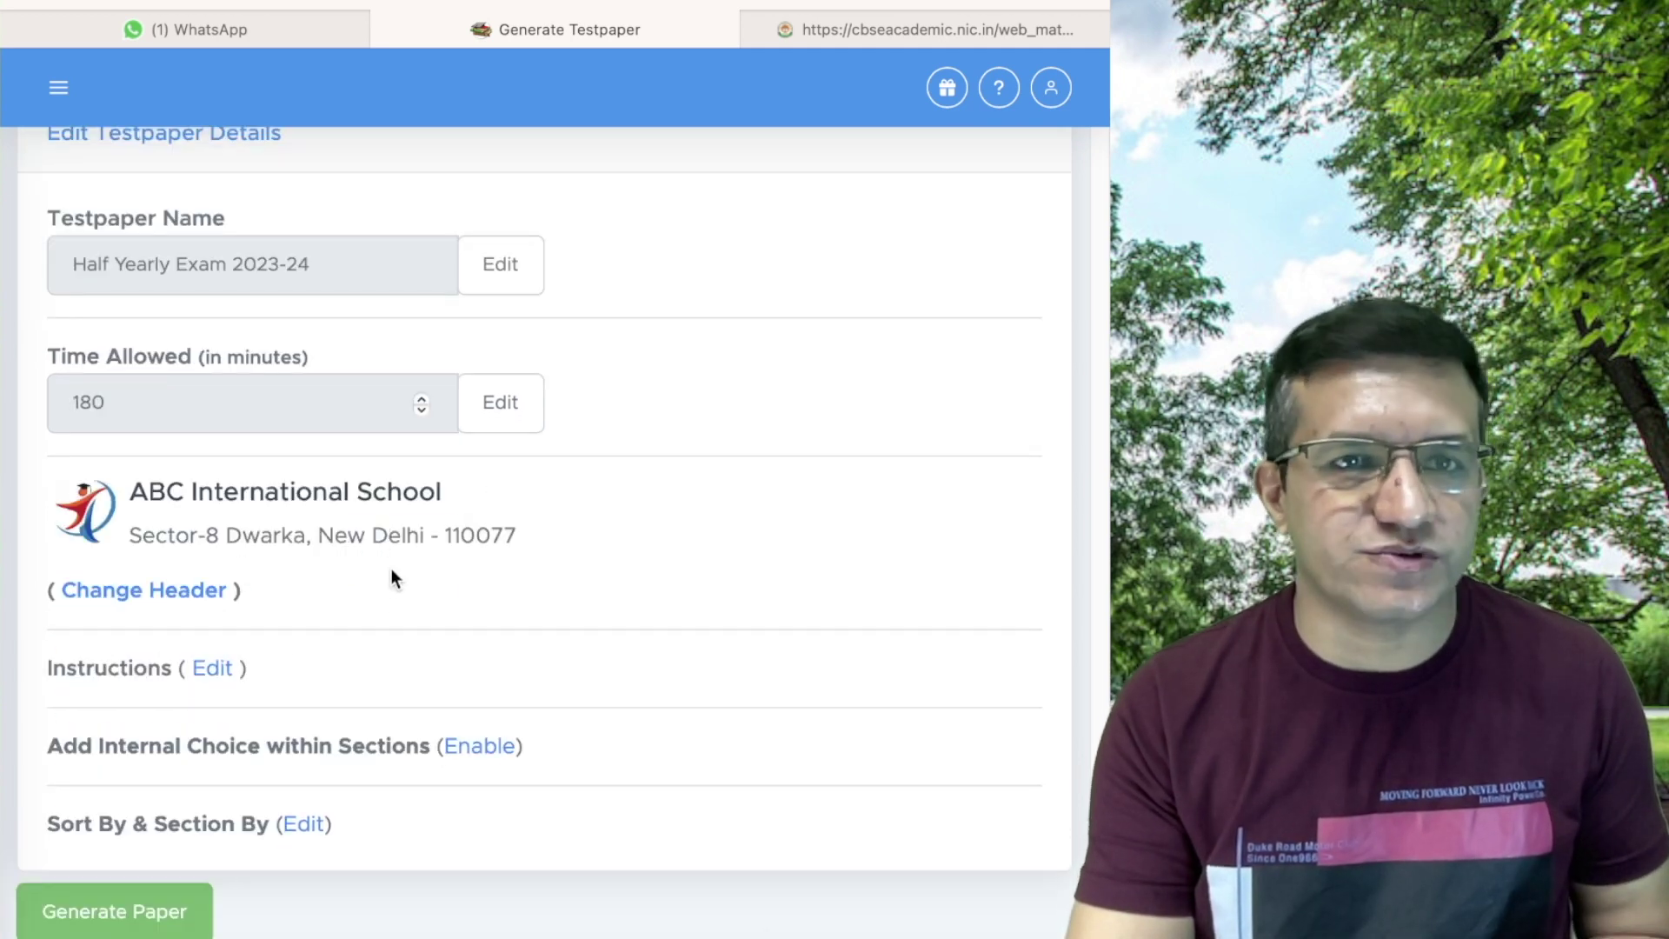
pyautogui.scroll(1, 393, 565)
pyautogui.click(264, 429)
pyautogui.click(679, 525)
pyautogui.scroll(-1, 691, 525)
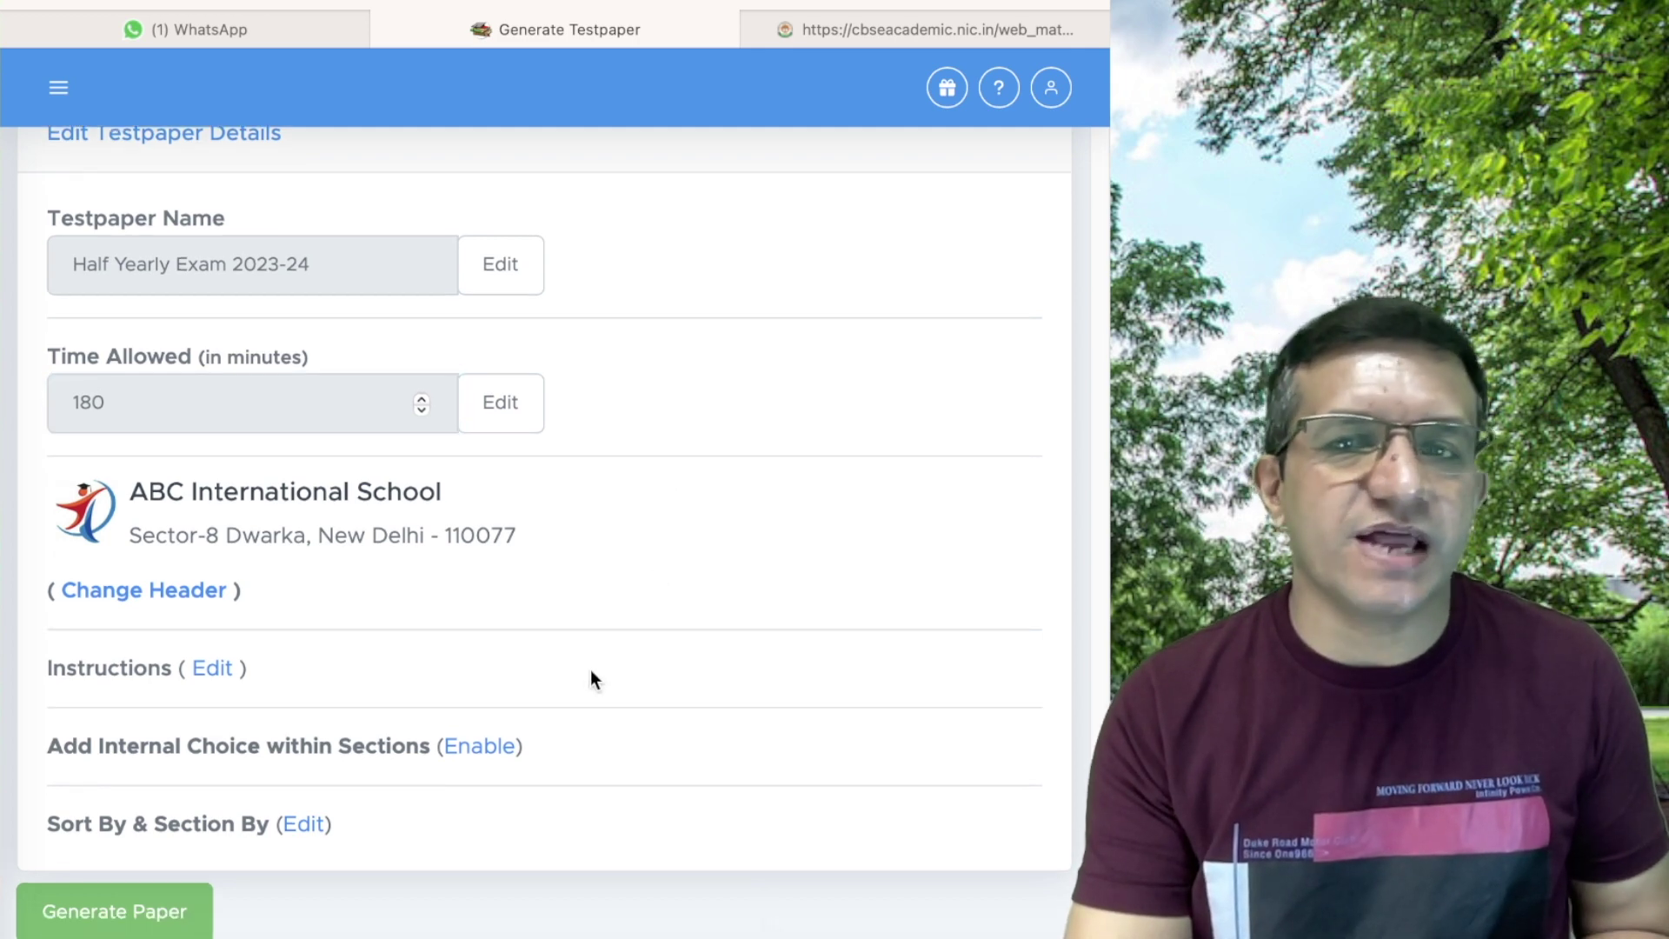
# - Generate the Half Yearly Exam 2023-24 paper and refresh the User Testpapers list
pyautogui.click(158, 915)
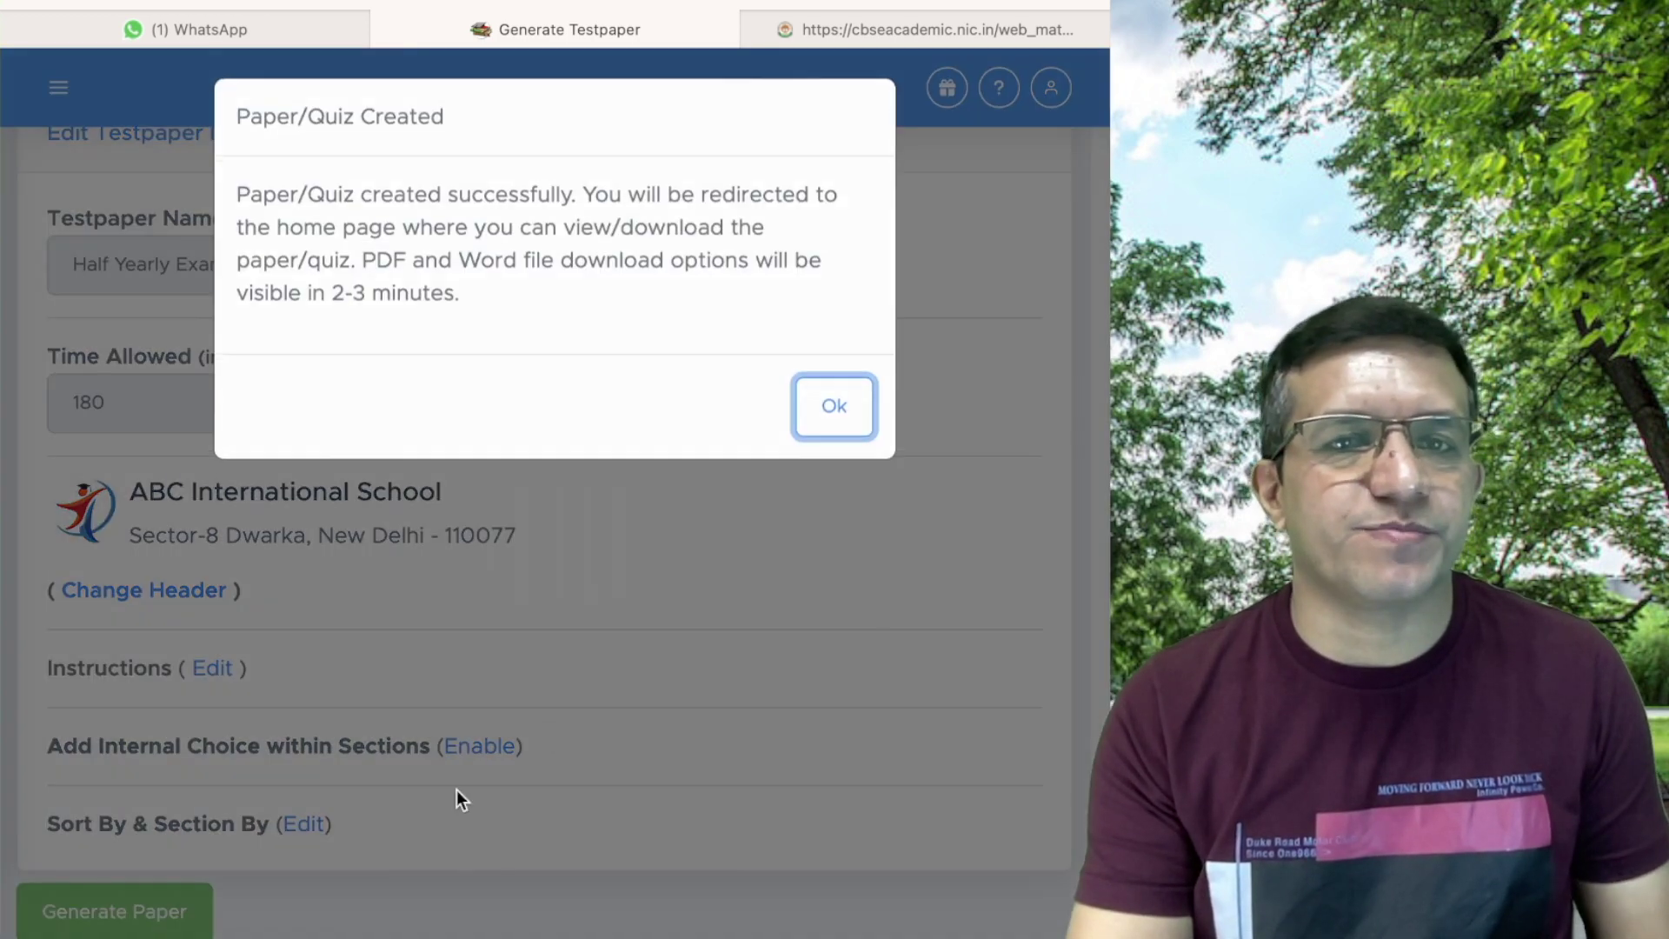
pyautogui.click(828, 421)
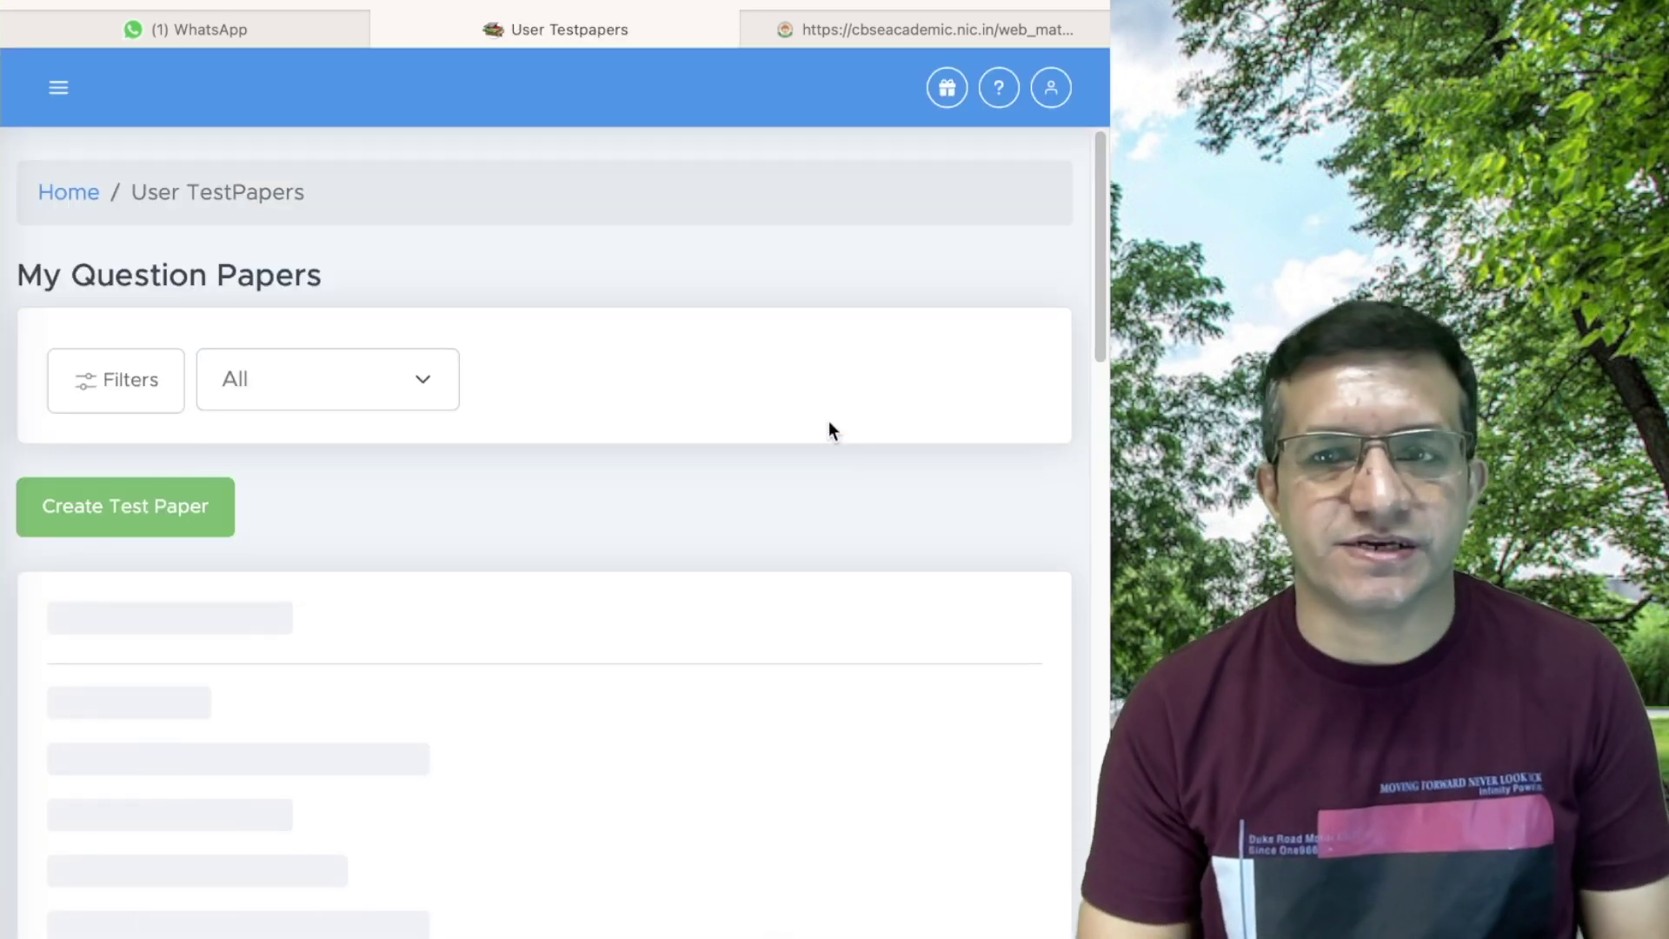
pyautogui.scroll(-4, 827, 421)
pyautogui.click(87, 750)
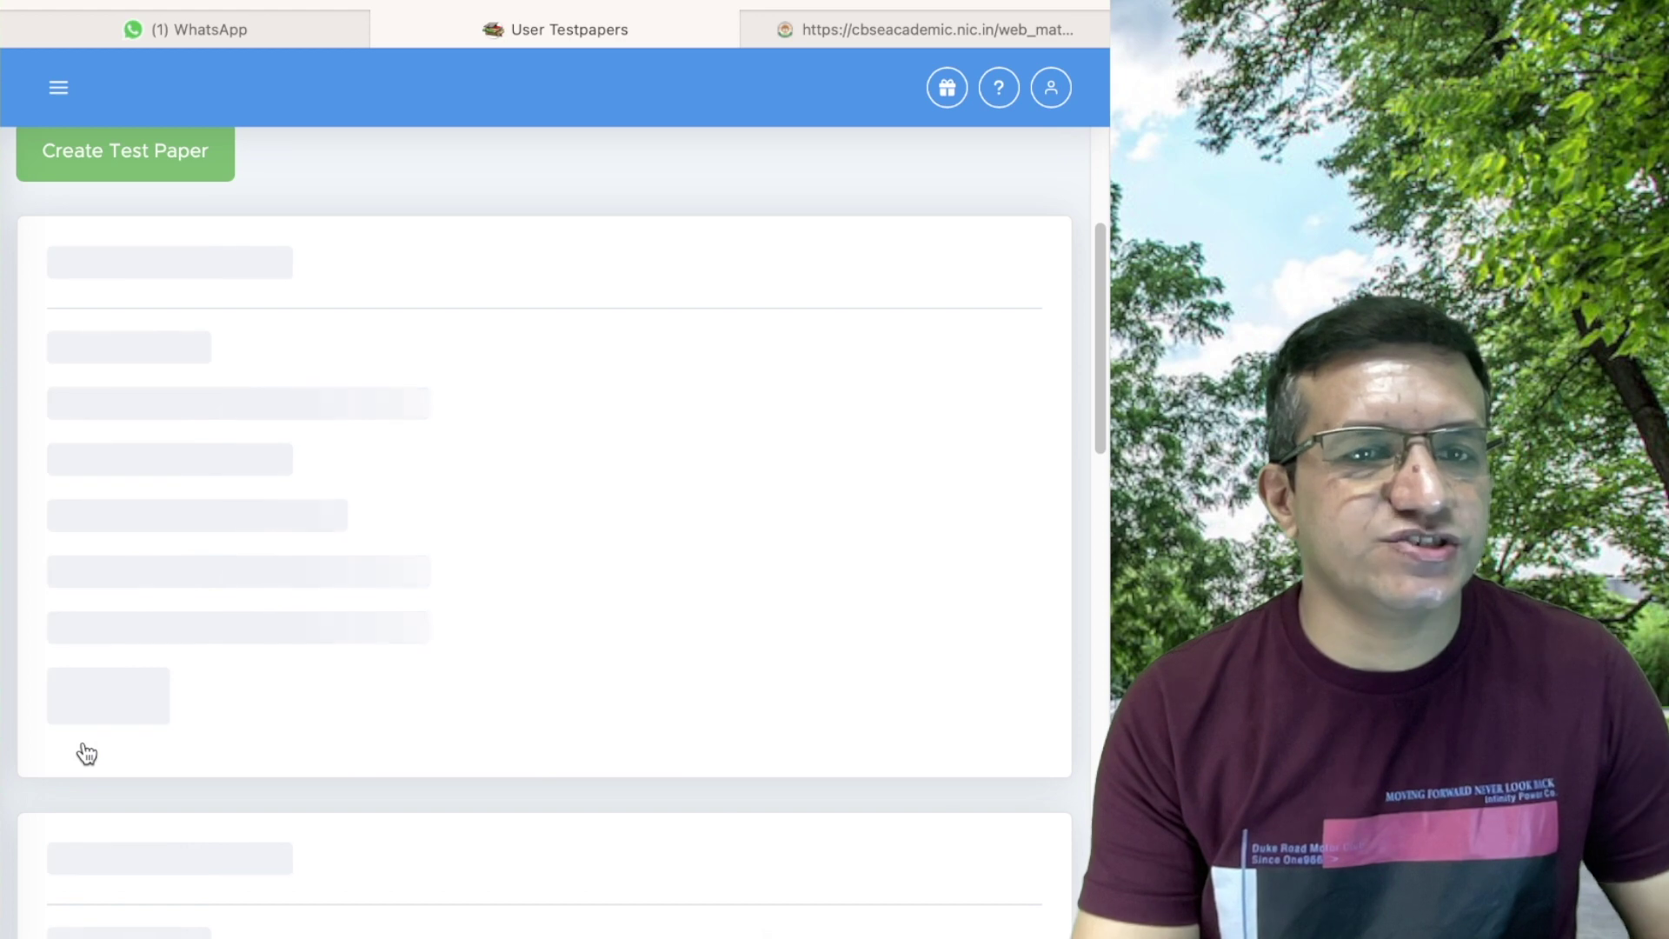
# - Open the paper's question PDF in a new tab, review it, and return to the list
pyautogui.click(119, 591)
pyautogui.rightClick(363, 303)
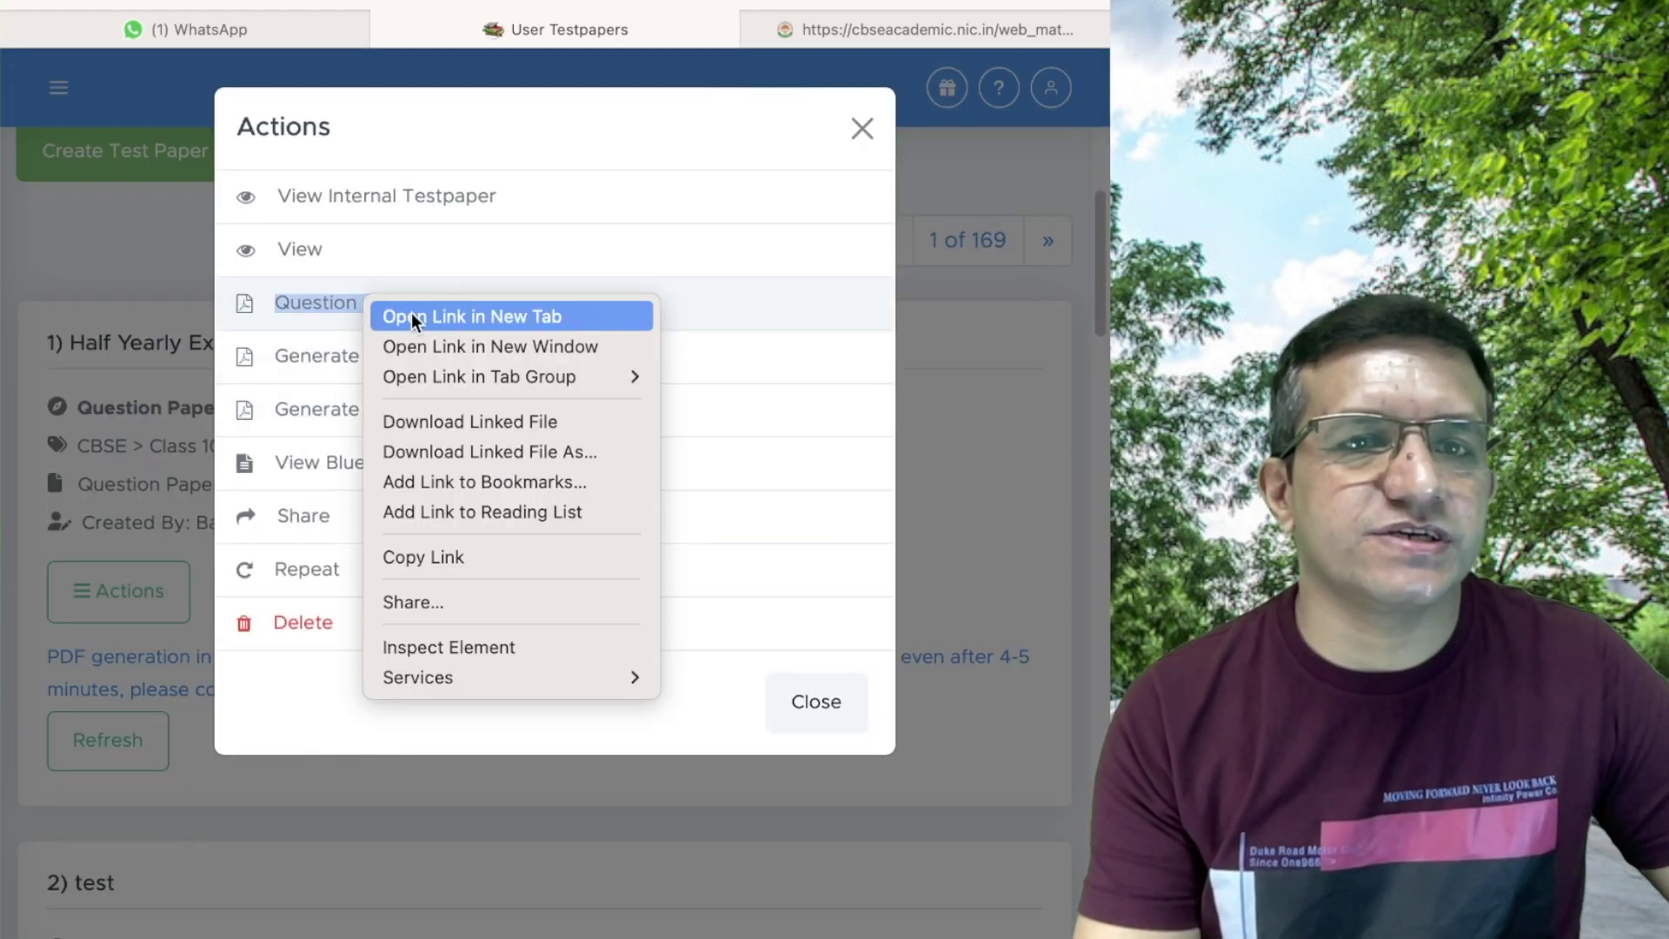
pyautogui.click(436, 316)
pyautogui.click(717, 23)
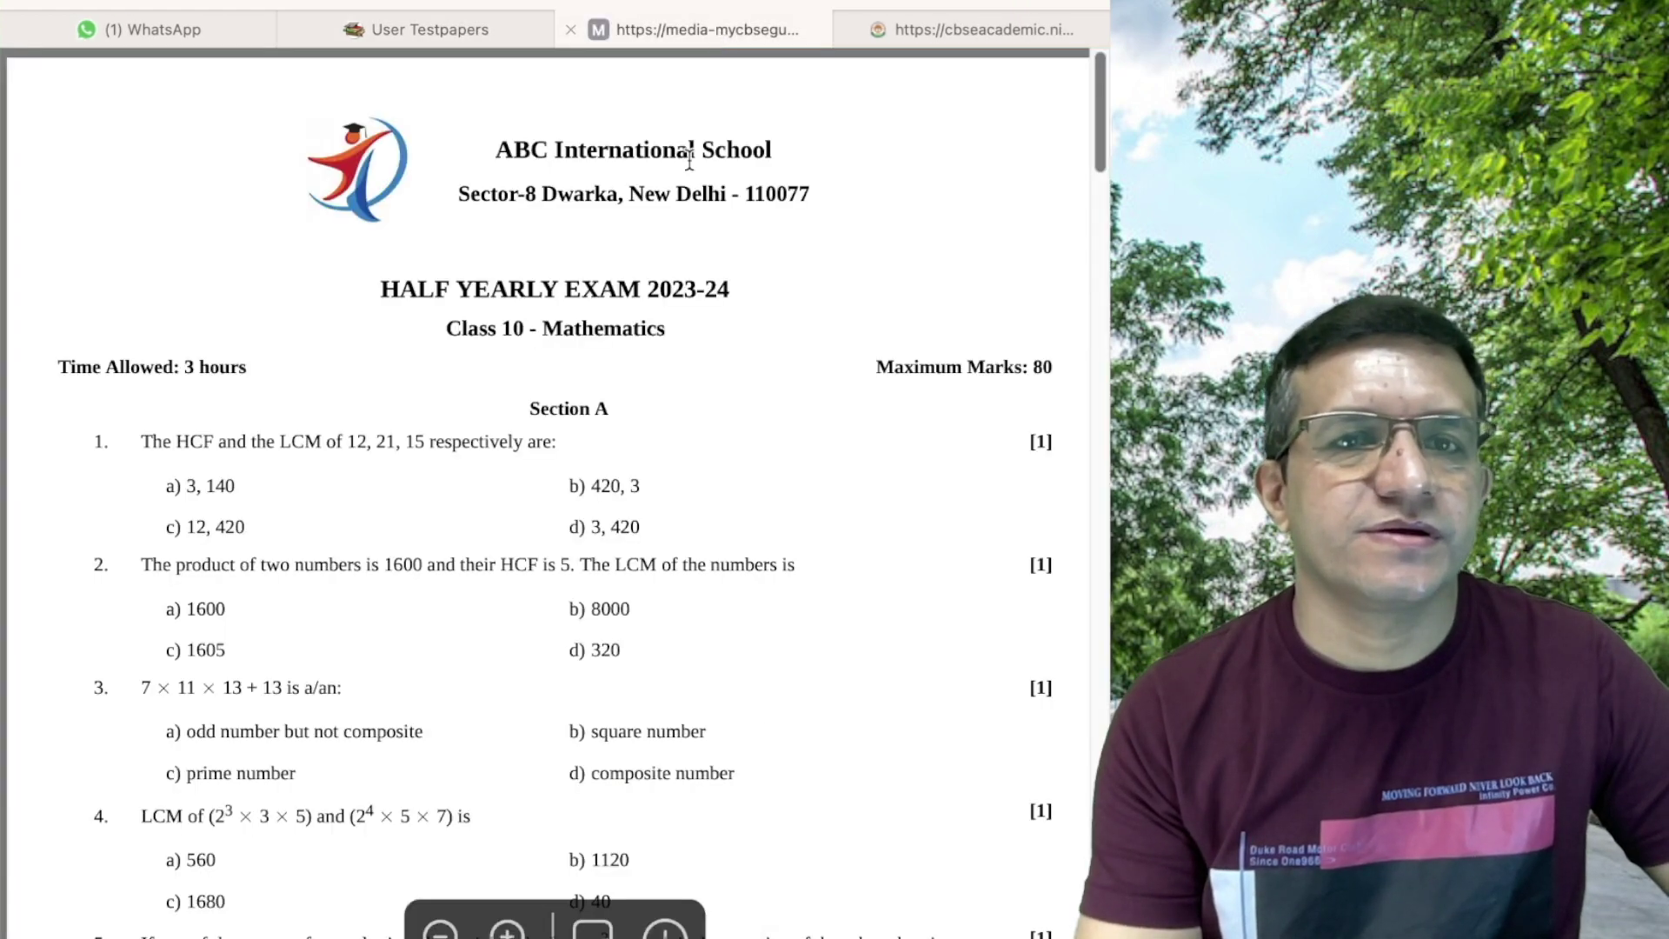
pyautogui.scroll(-3, 633, 339)
pyautogui.scroll(3, 630, 342)
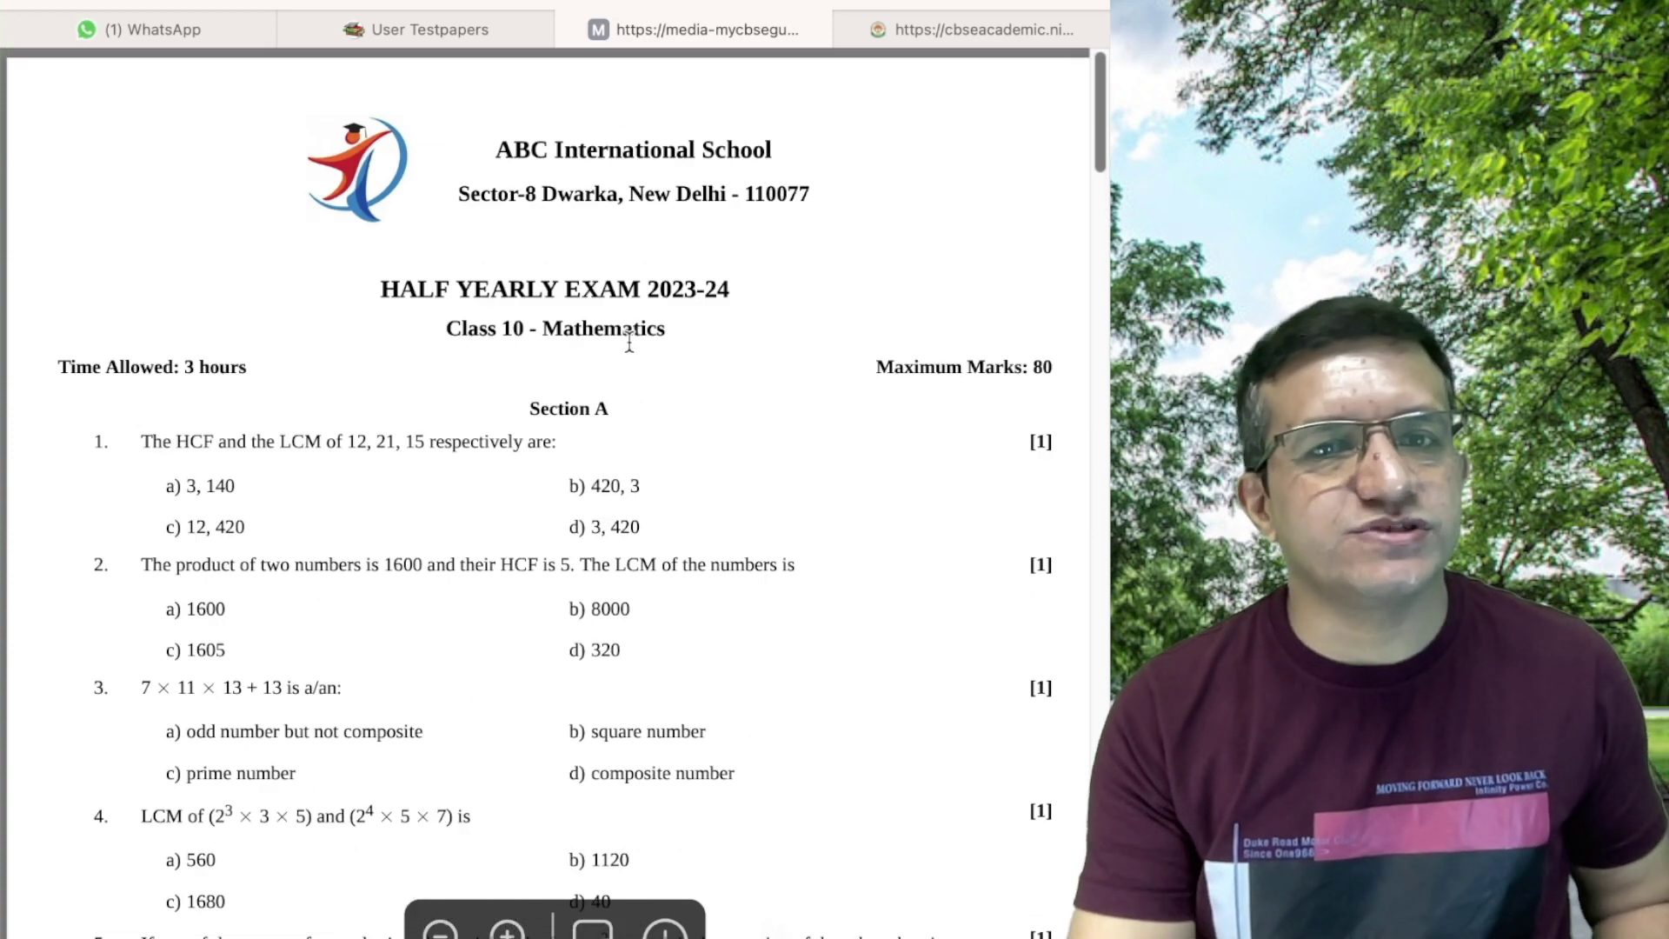
pyautogui.scroll(-15, 635, 330)
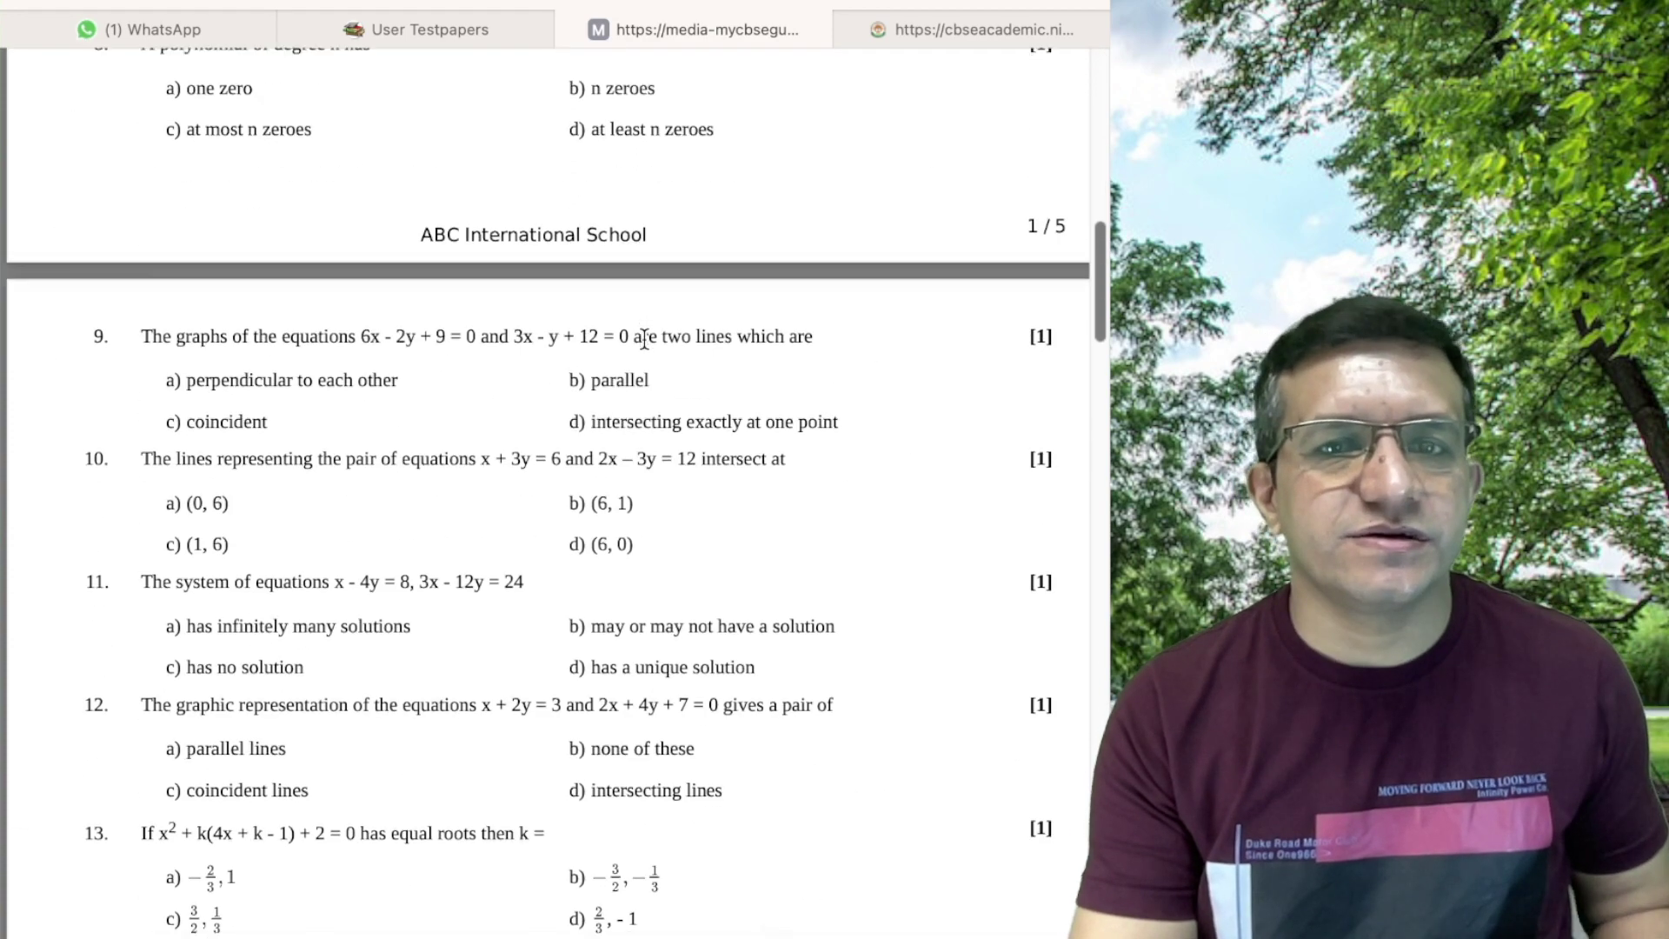
pyautogui.scroll(-20, 645, 341)
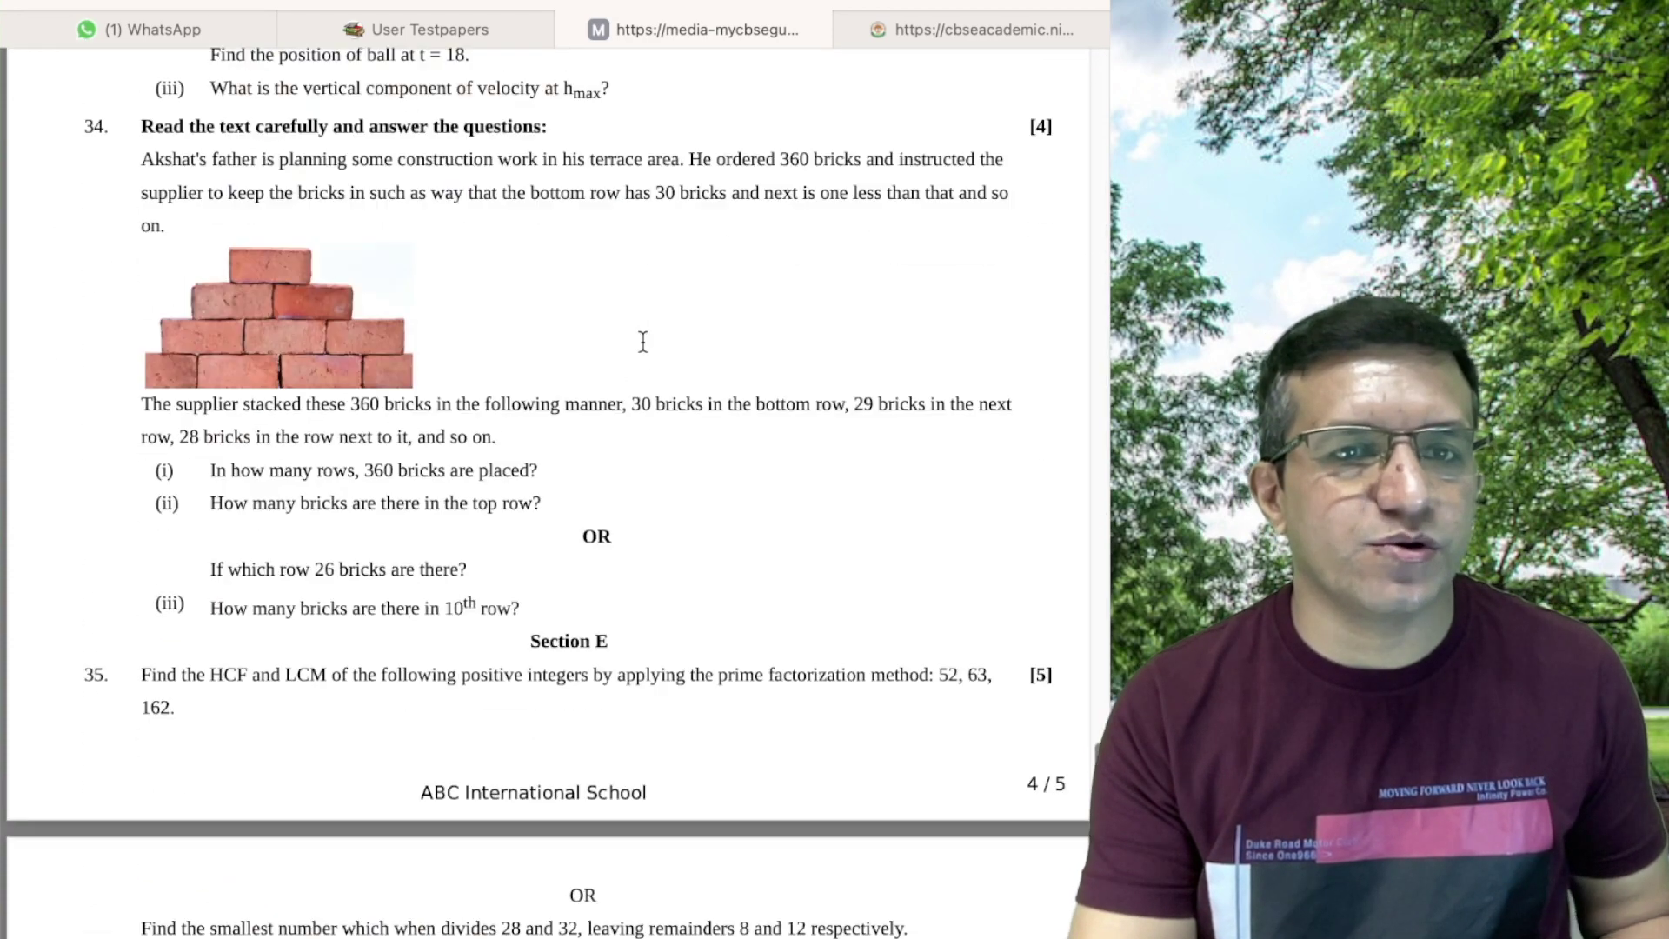
pyautogui.scroll(20, 644, 343)
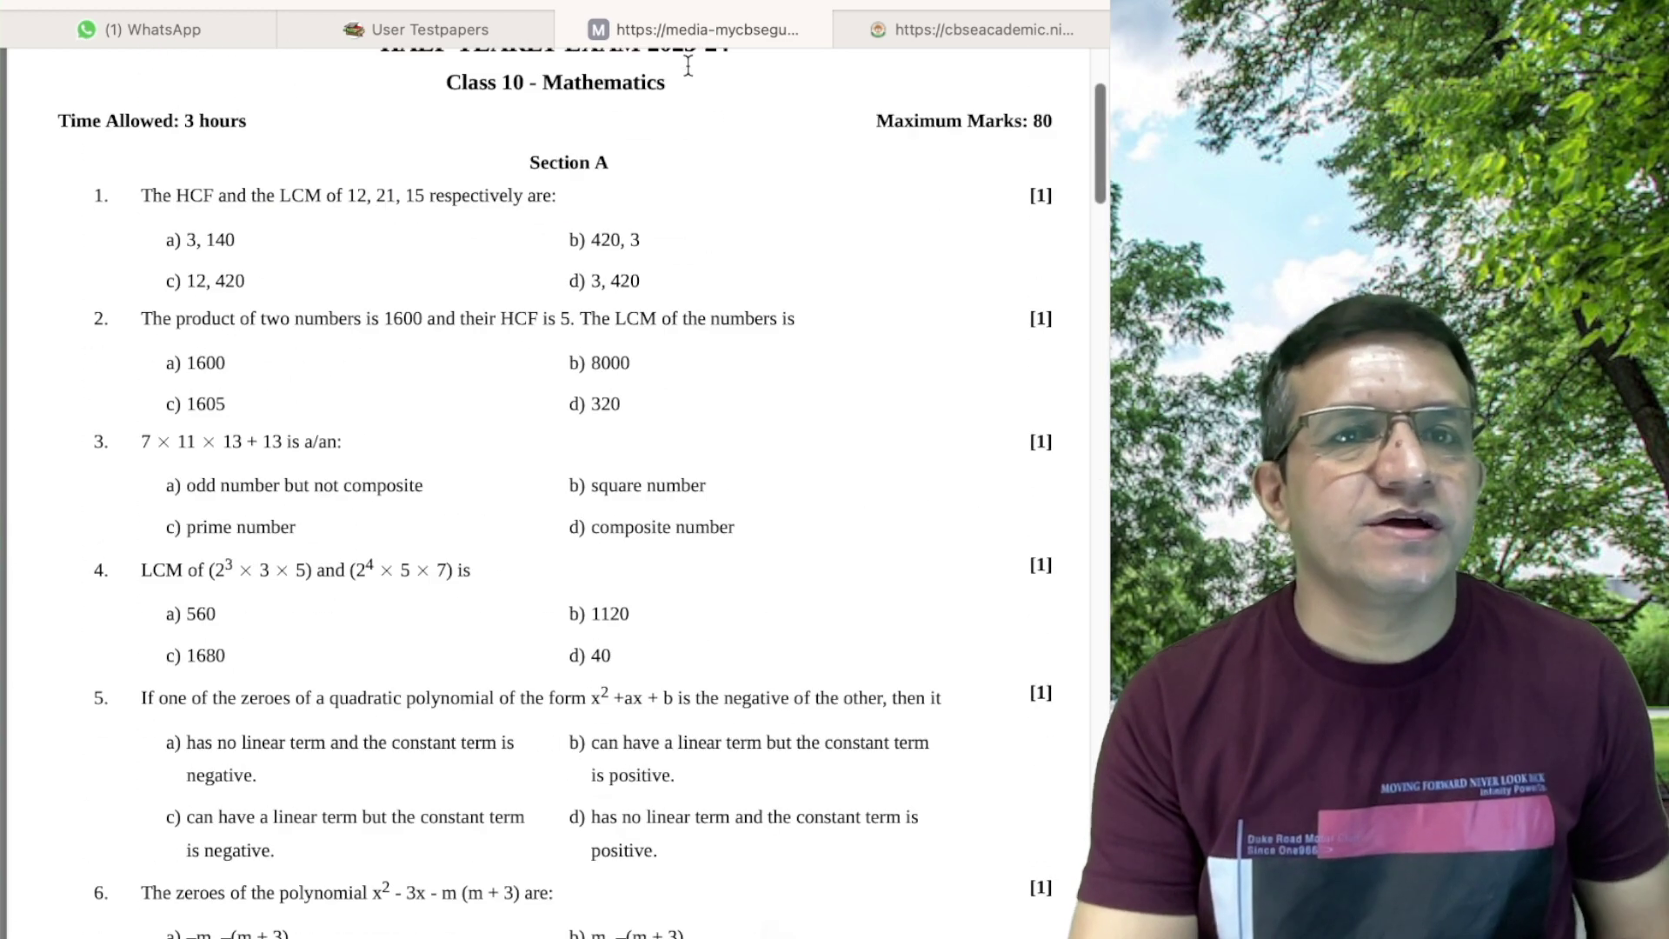
pyautogui.click(487, 27)
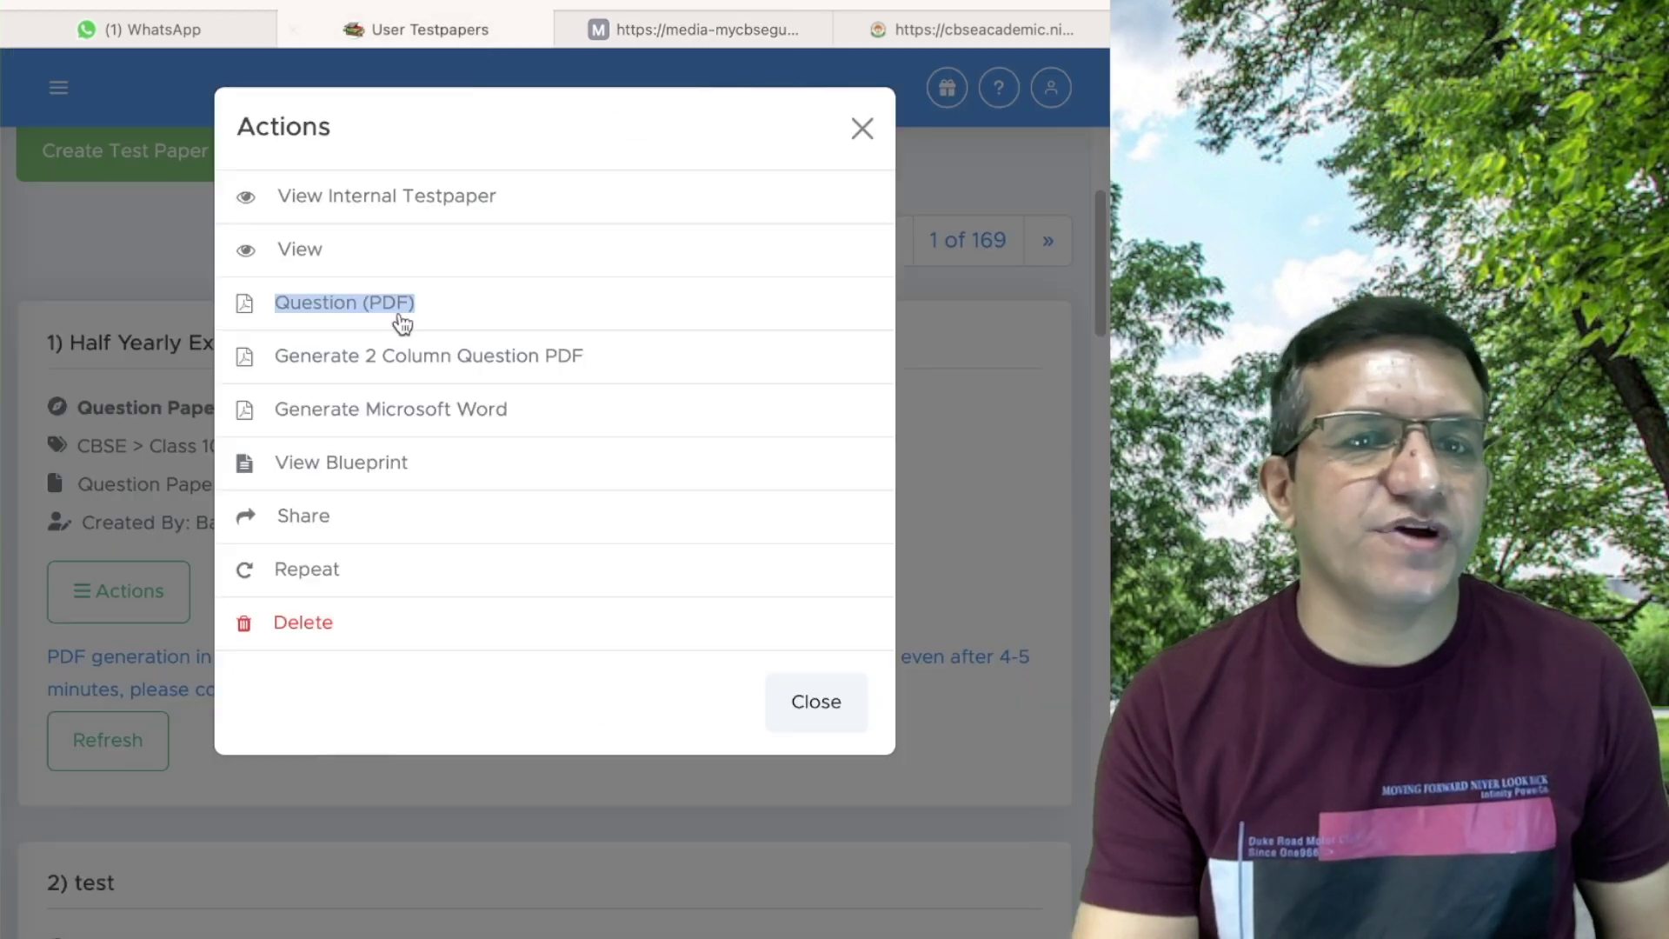
# - Open the Half Yearly Exam solution PDF in a new tab and scroll through its explanations
pyautogui.click(843, 705)
pyautogui.click(120, 741)
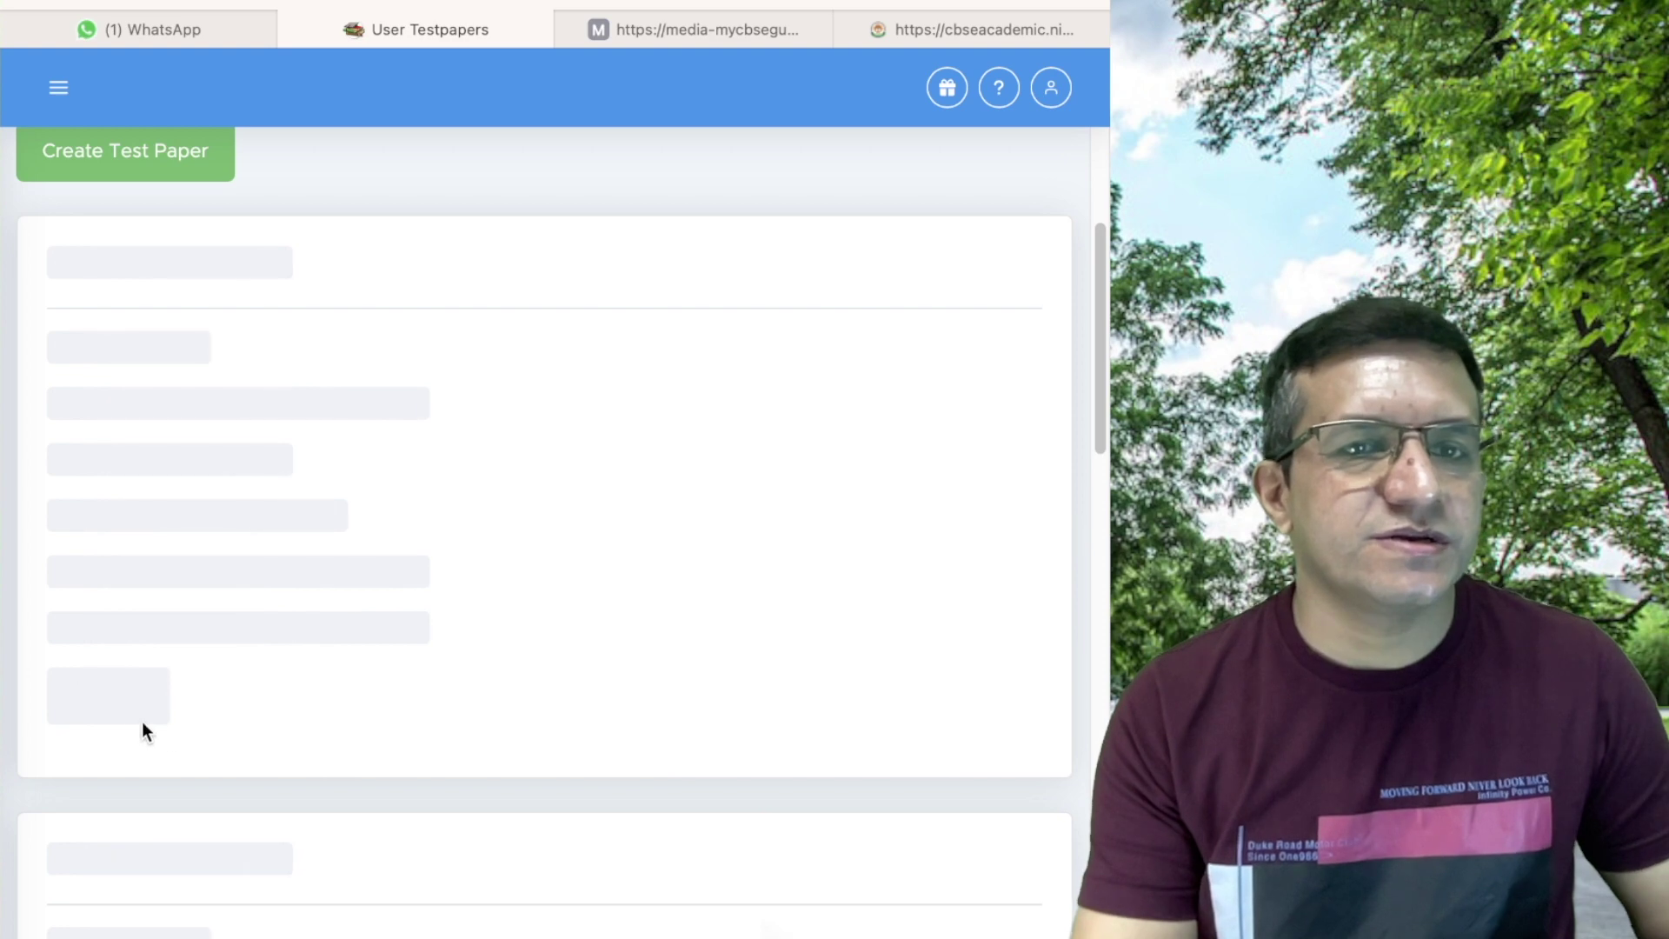
pyautogui.click(102, 589)
pyautogui.rightClick(342, 356)
pyautogui.click(424, 362)
pyautogui.click(781, 28)
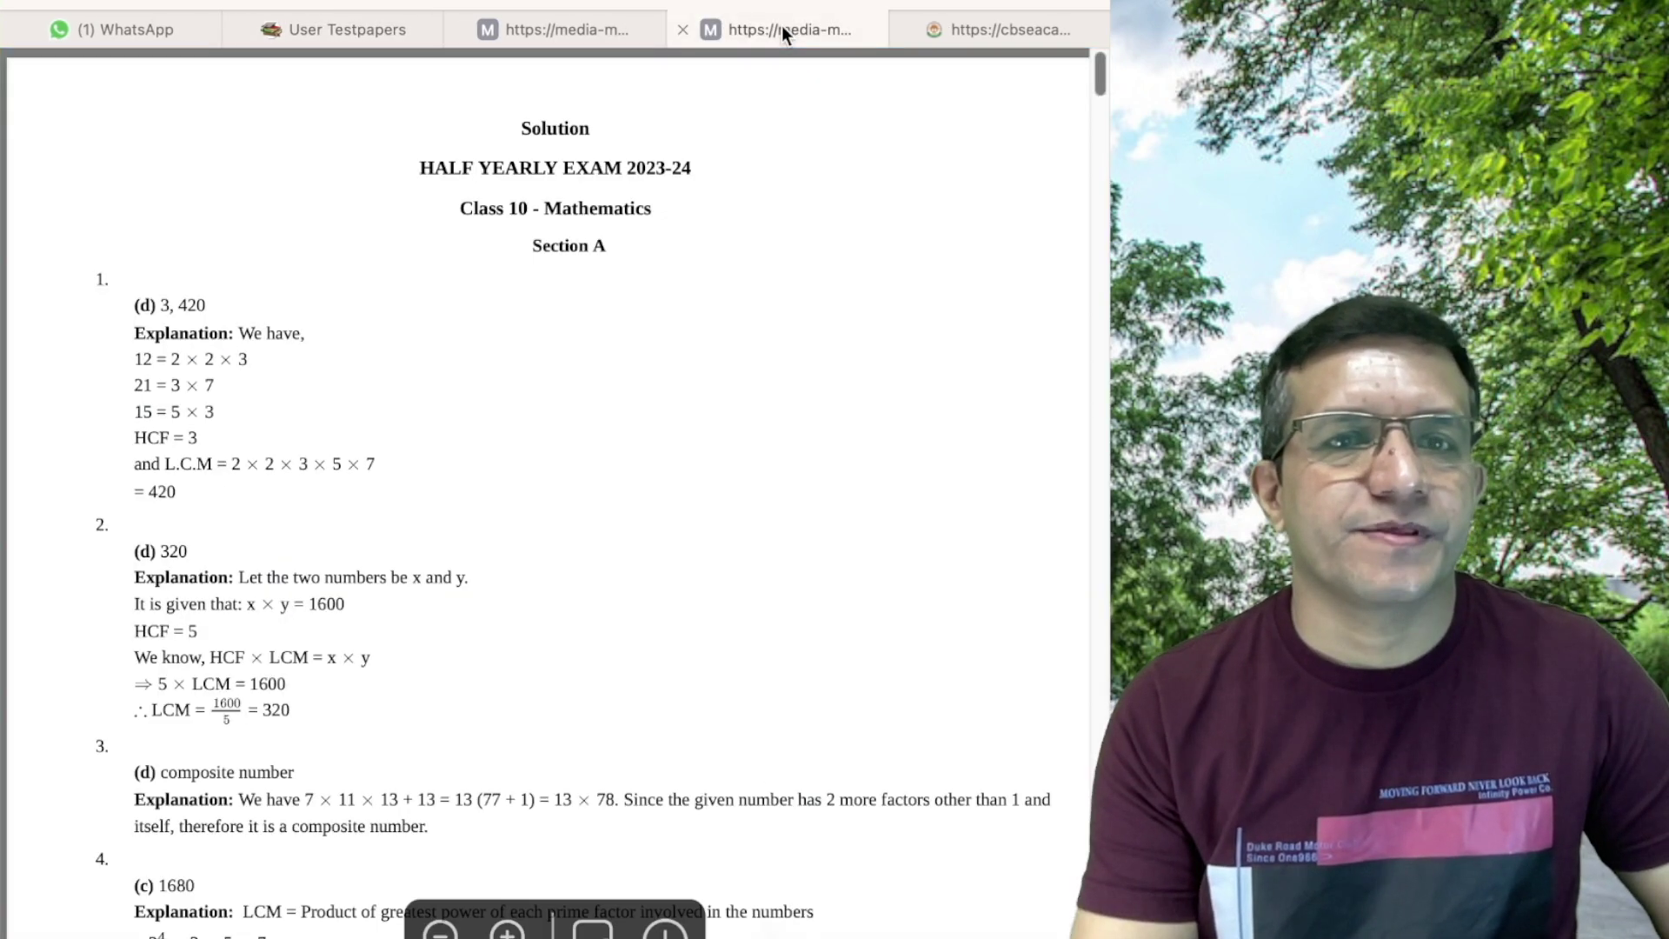
pyautogui.scroll(-20, 591, 317)
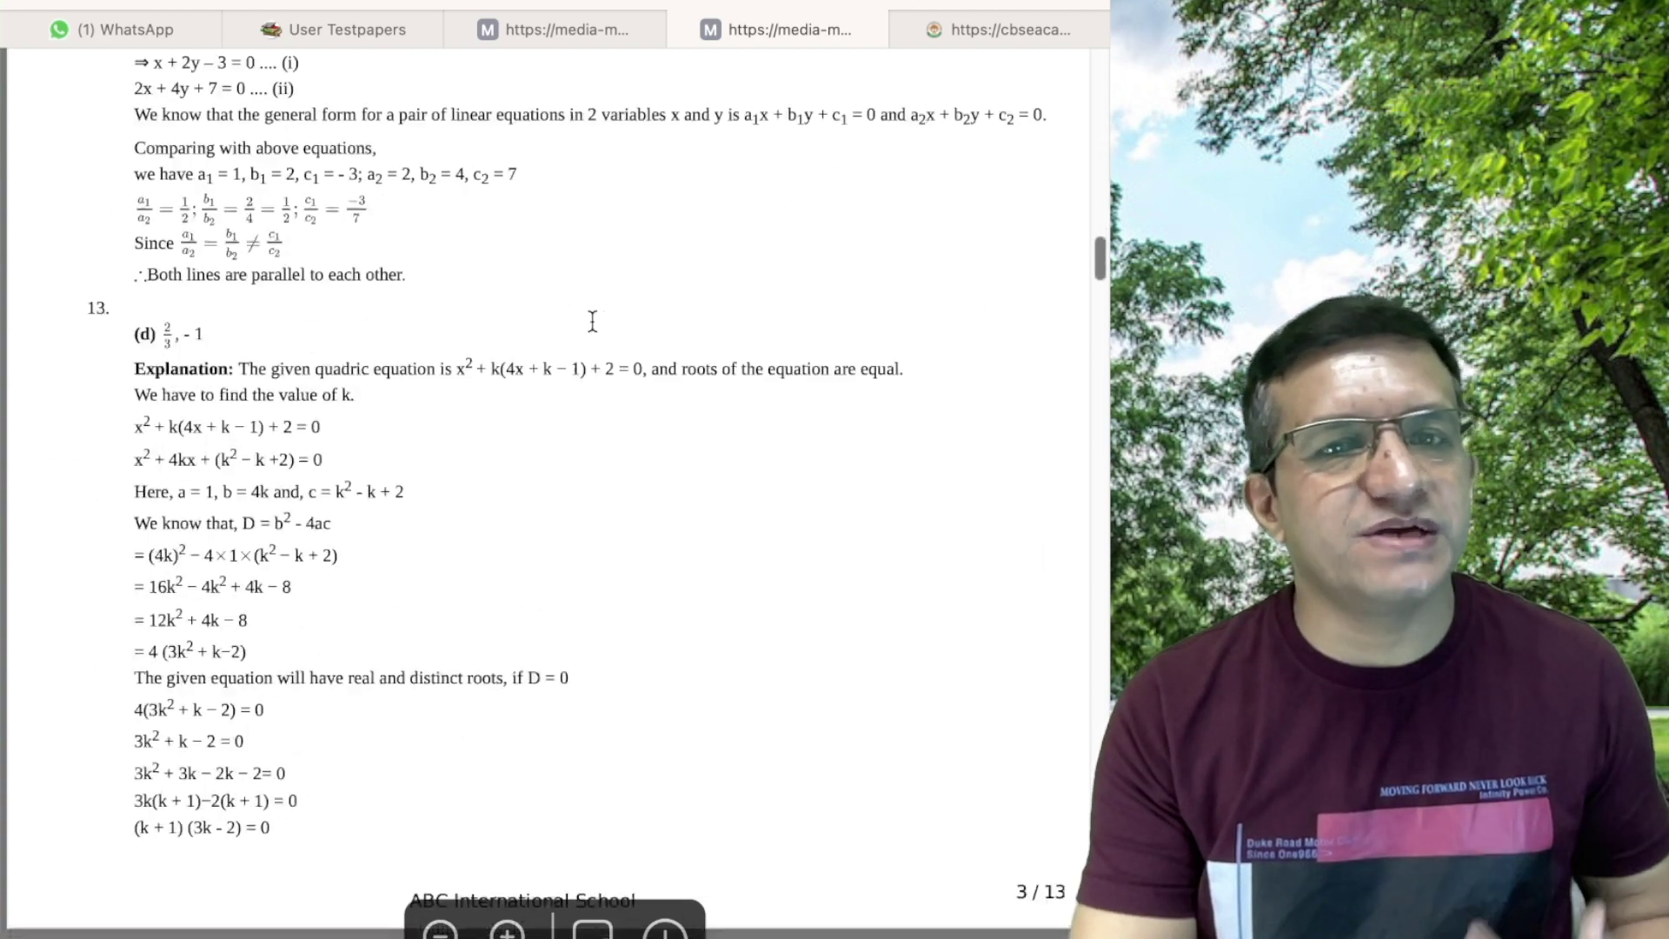
pyautogui.scroll(-20, 592, 321)
pyautogui.hotkey('ctrl', '2')
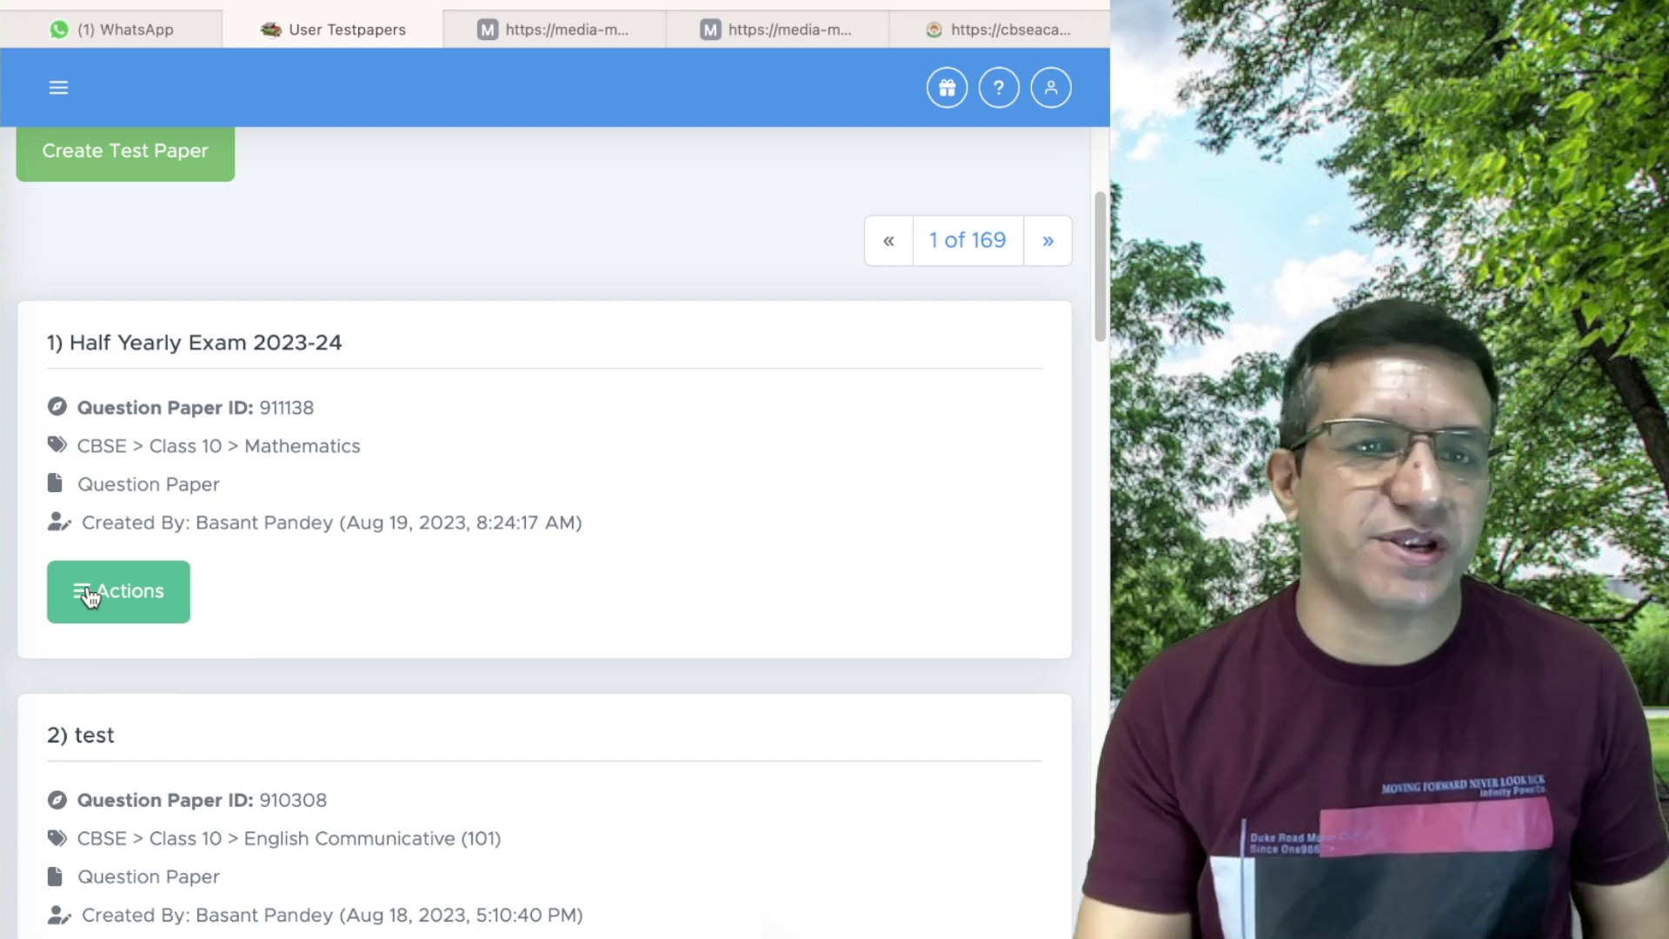
# - Generate a 2-column question PDF for the Half Yearly Exam paper
pyautogui.click(87, 595)
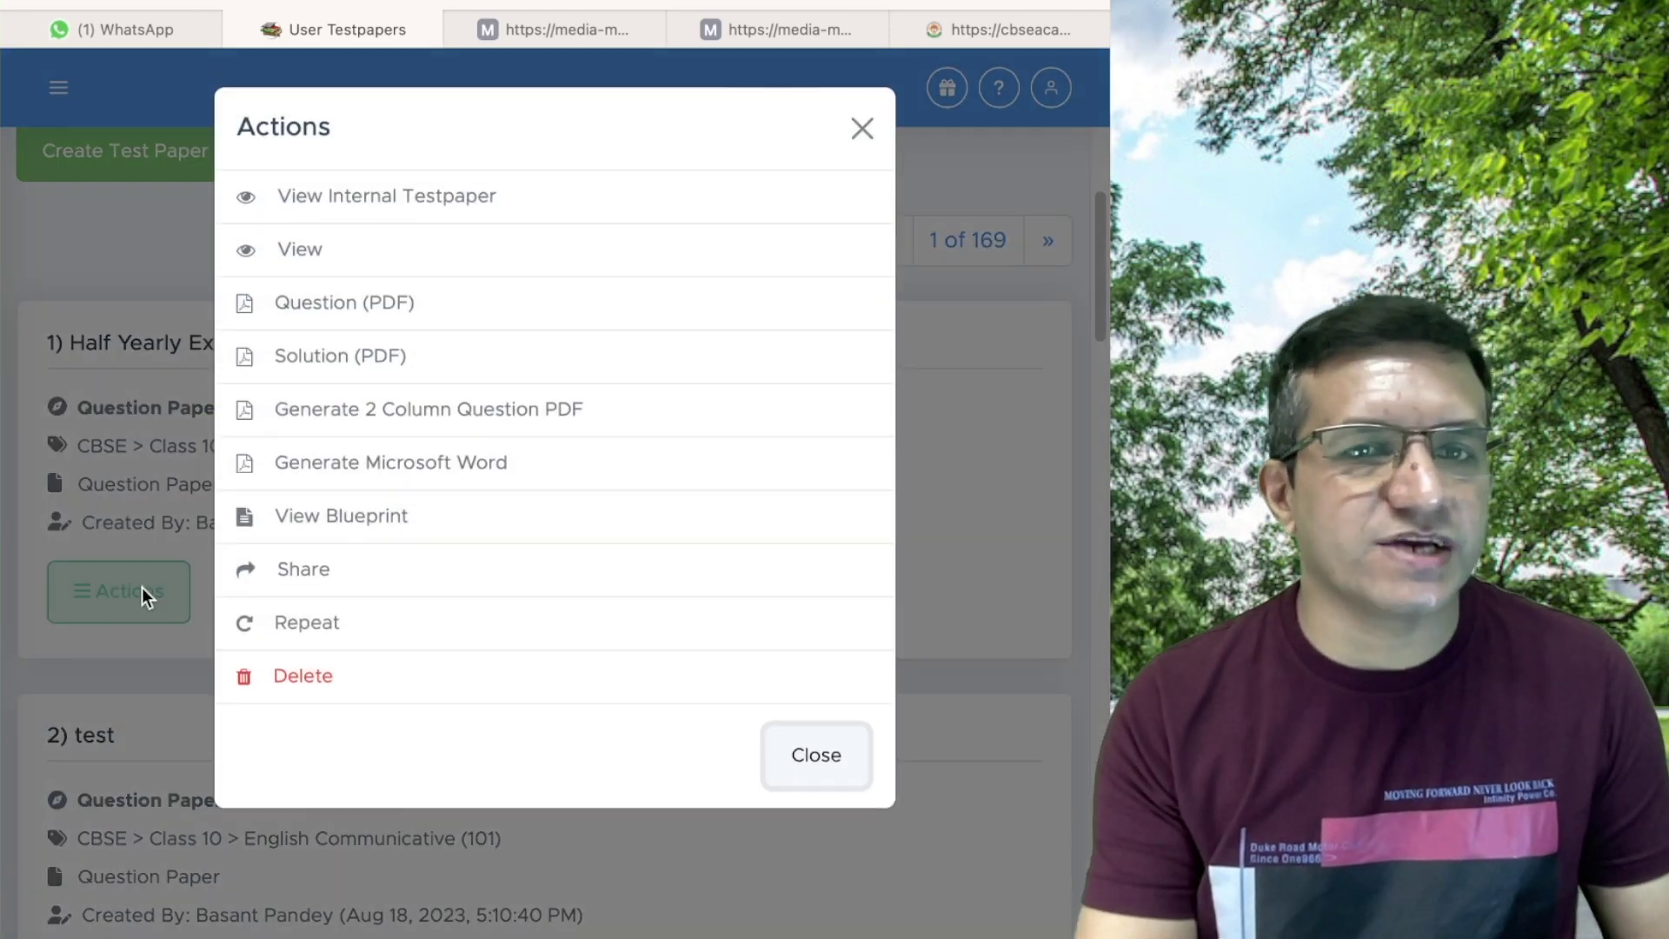
pyautogui.click(398, 411)
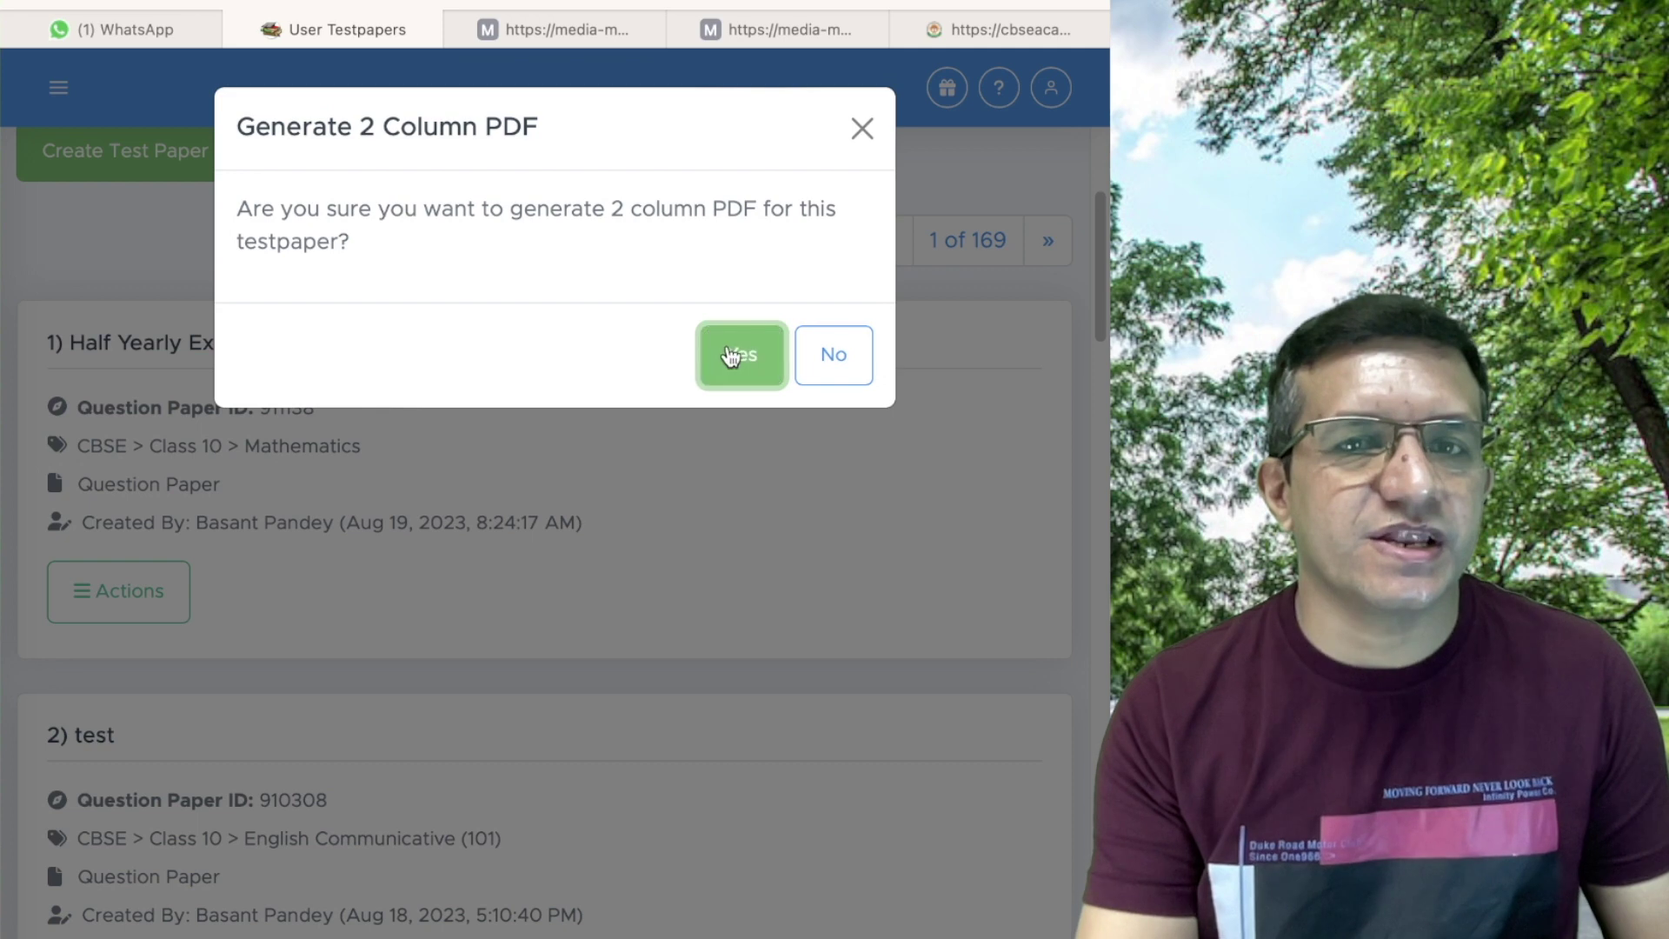
pyautogui.click(735, 345)
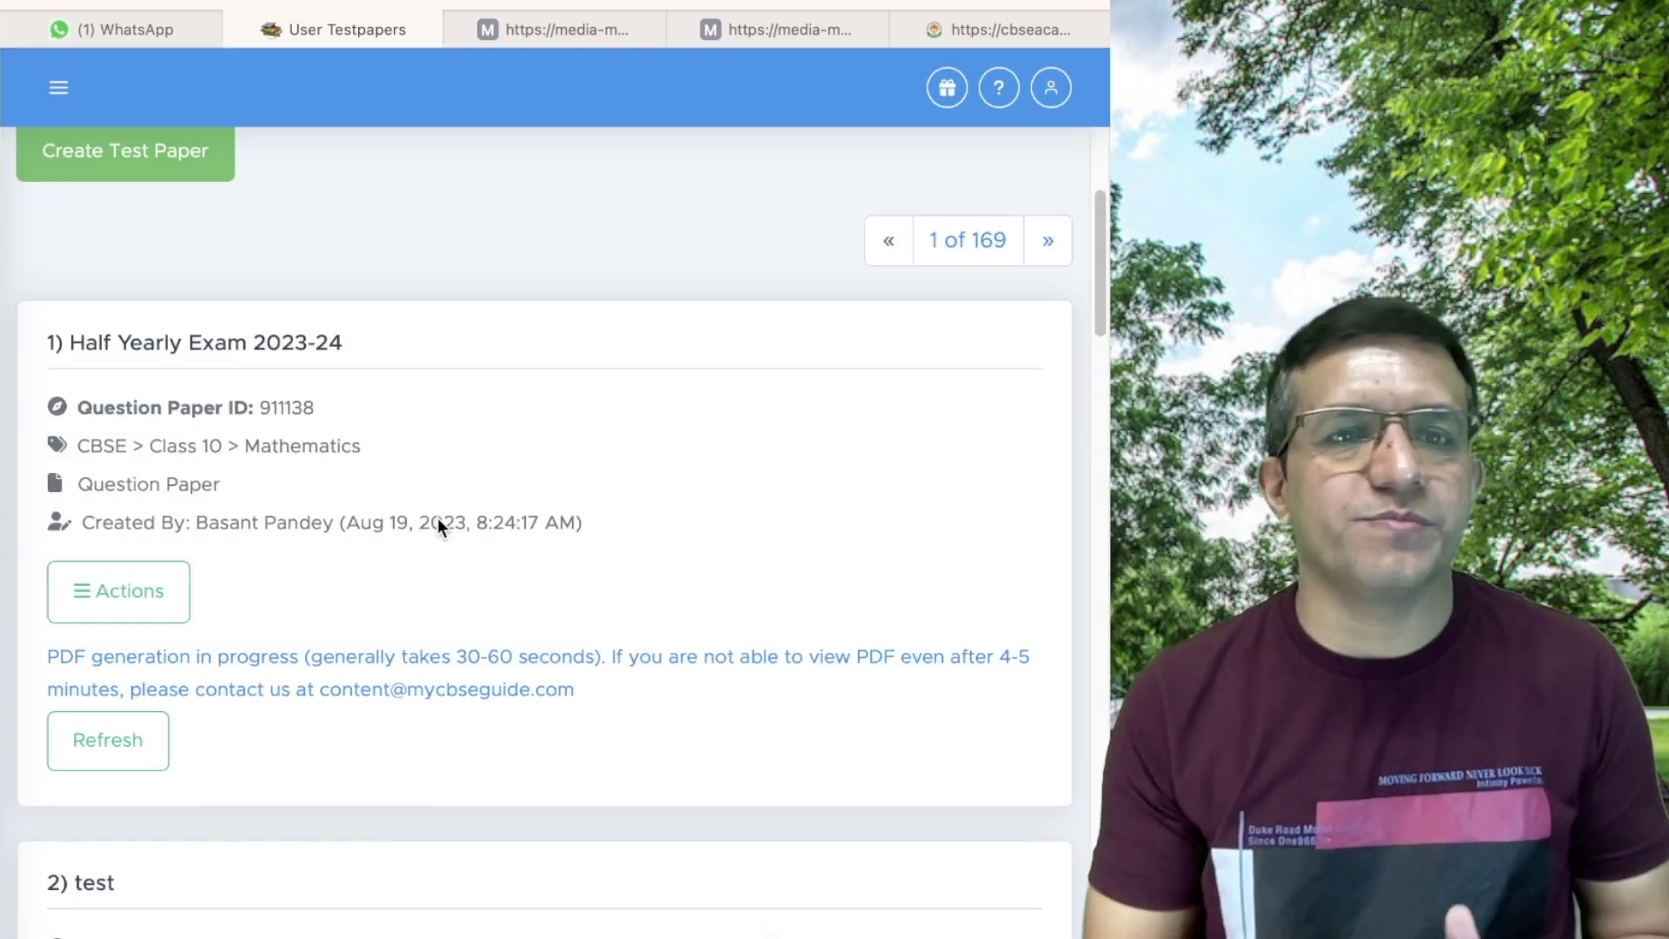
pyautogui.click(113, 739)
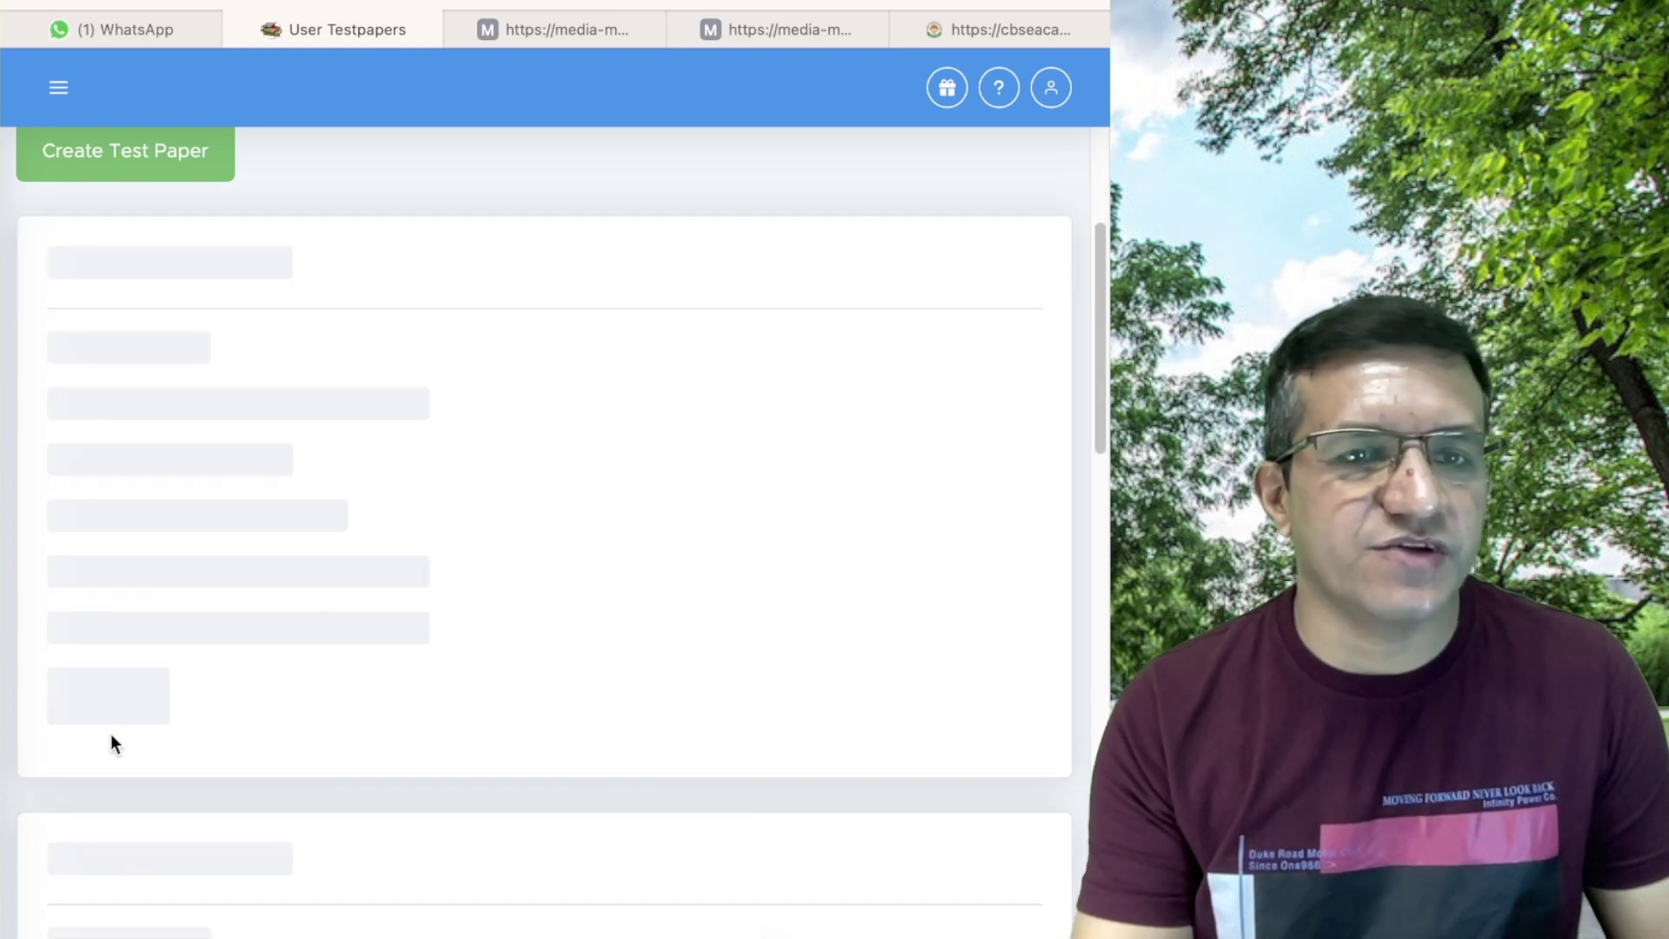
# - View the generated 2-column PDF and go back to the paper's actions
pyautogui.click(111, 739)
pyautogui.scroll(-20, 647, 354)
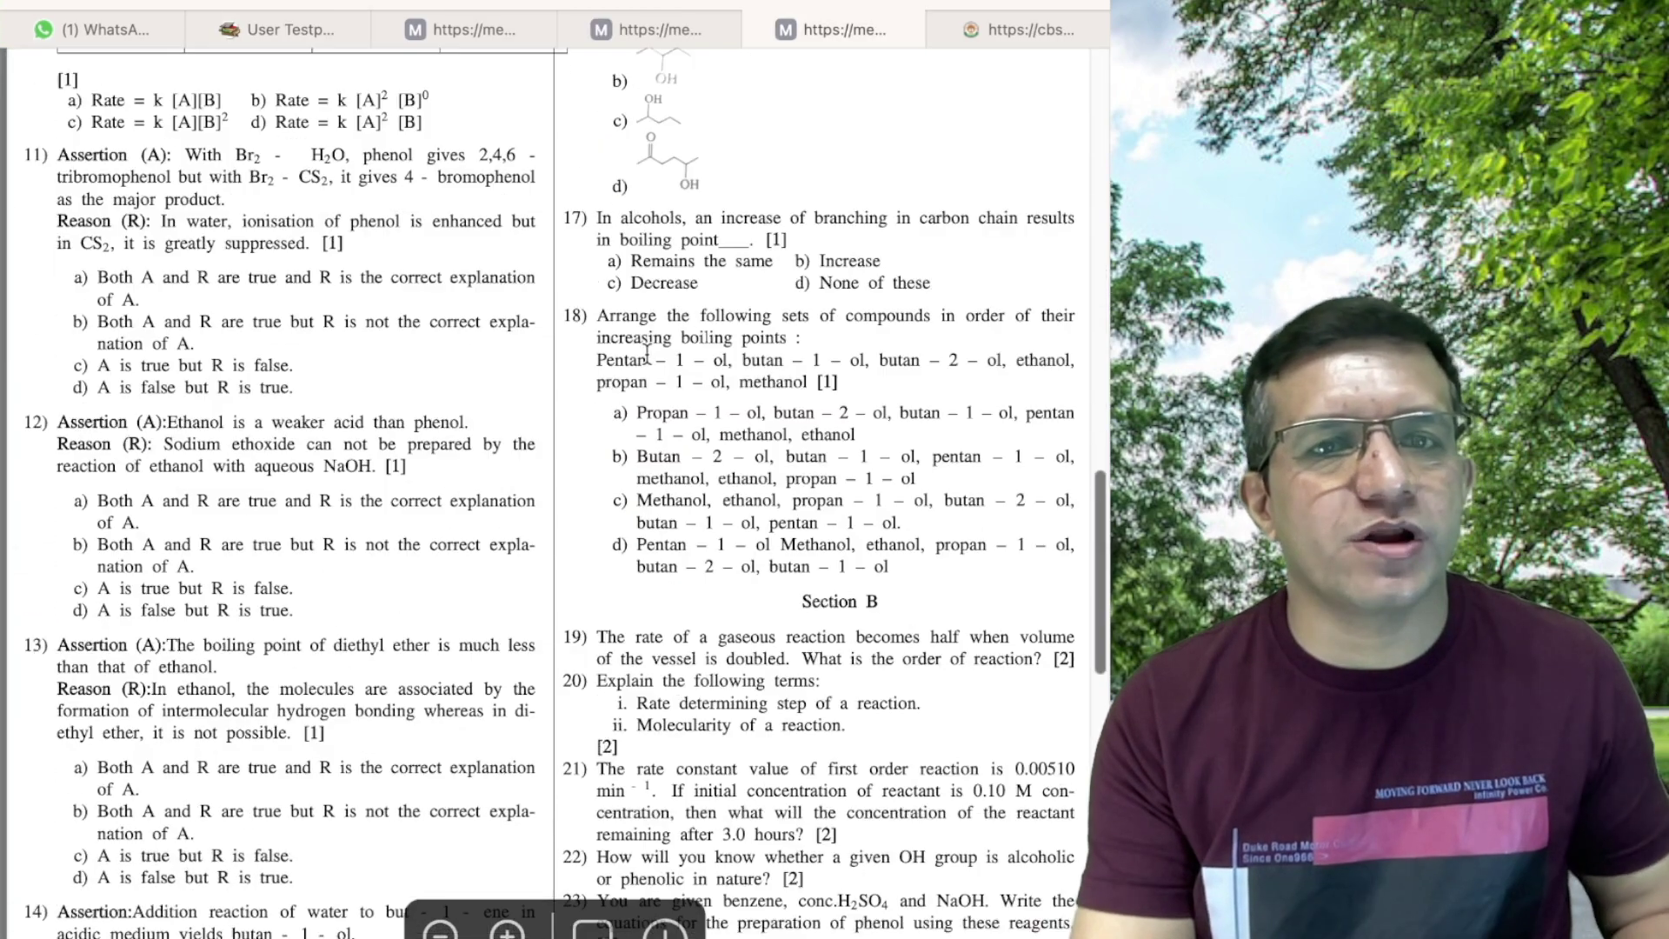
pyautogui.scroll(-15, 647, 354)
pyautogui.scroll(20, 647, 350)
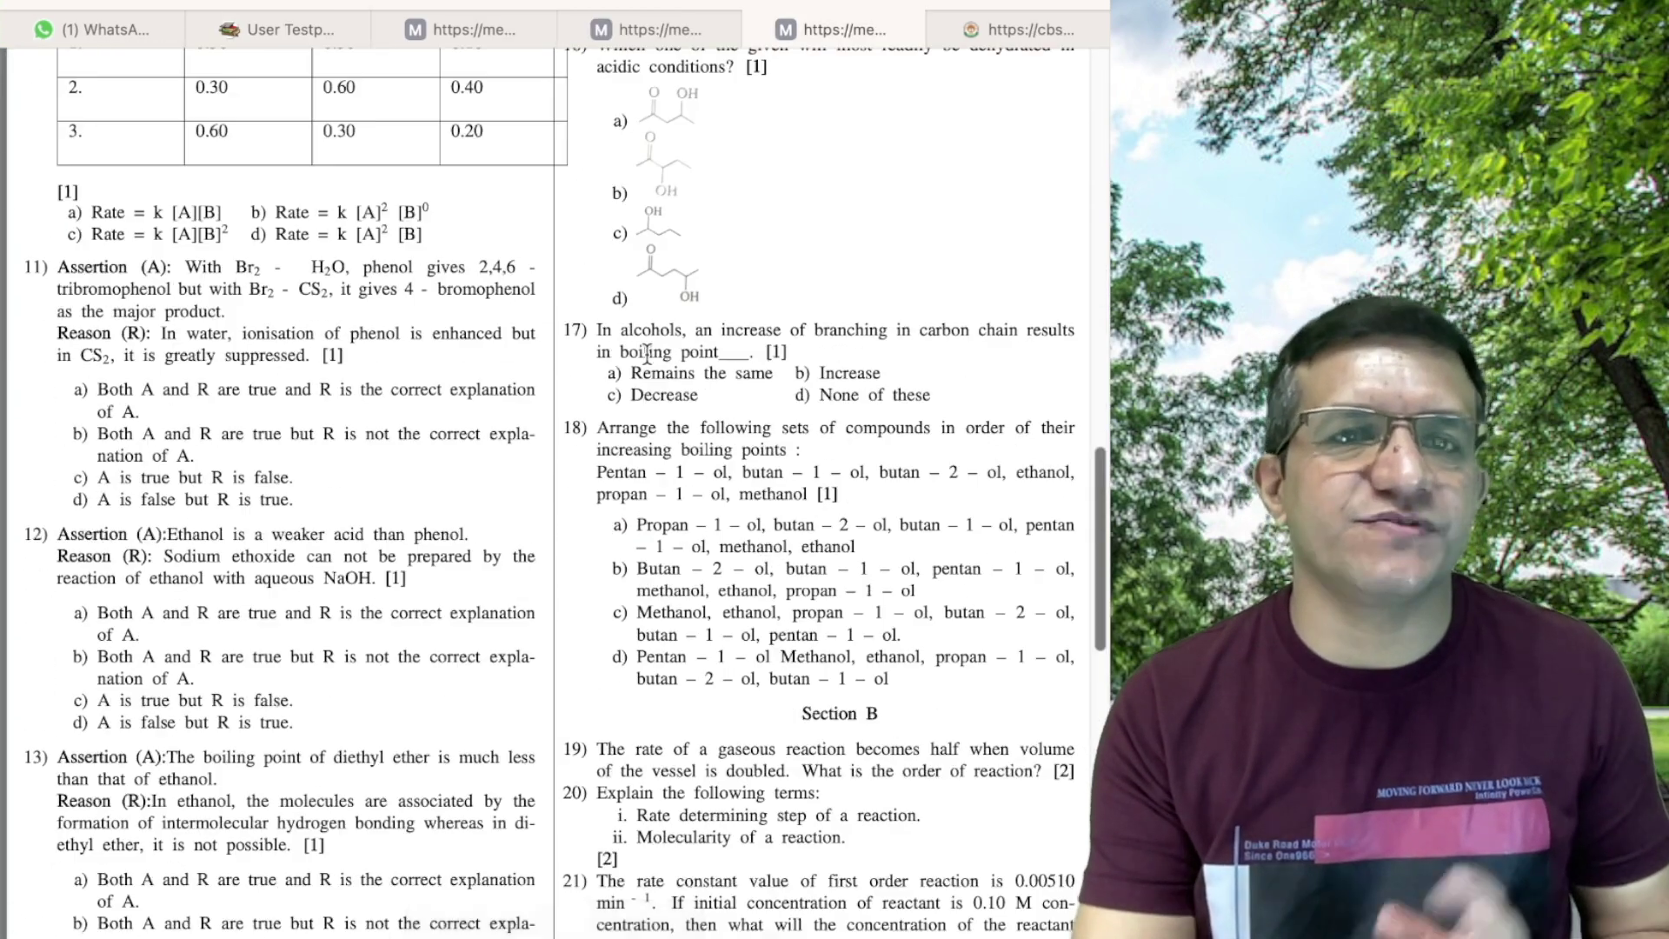
pyautogui.click(270, 32)
pyautogui.click(128, 545)
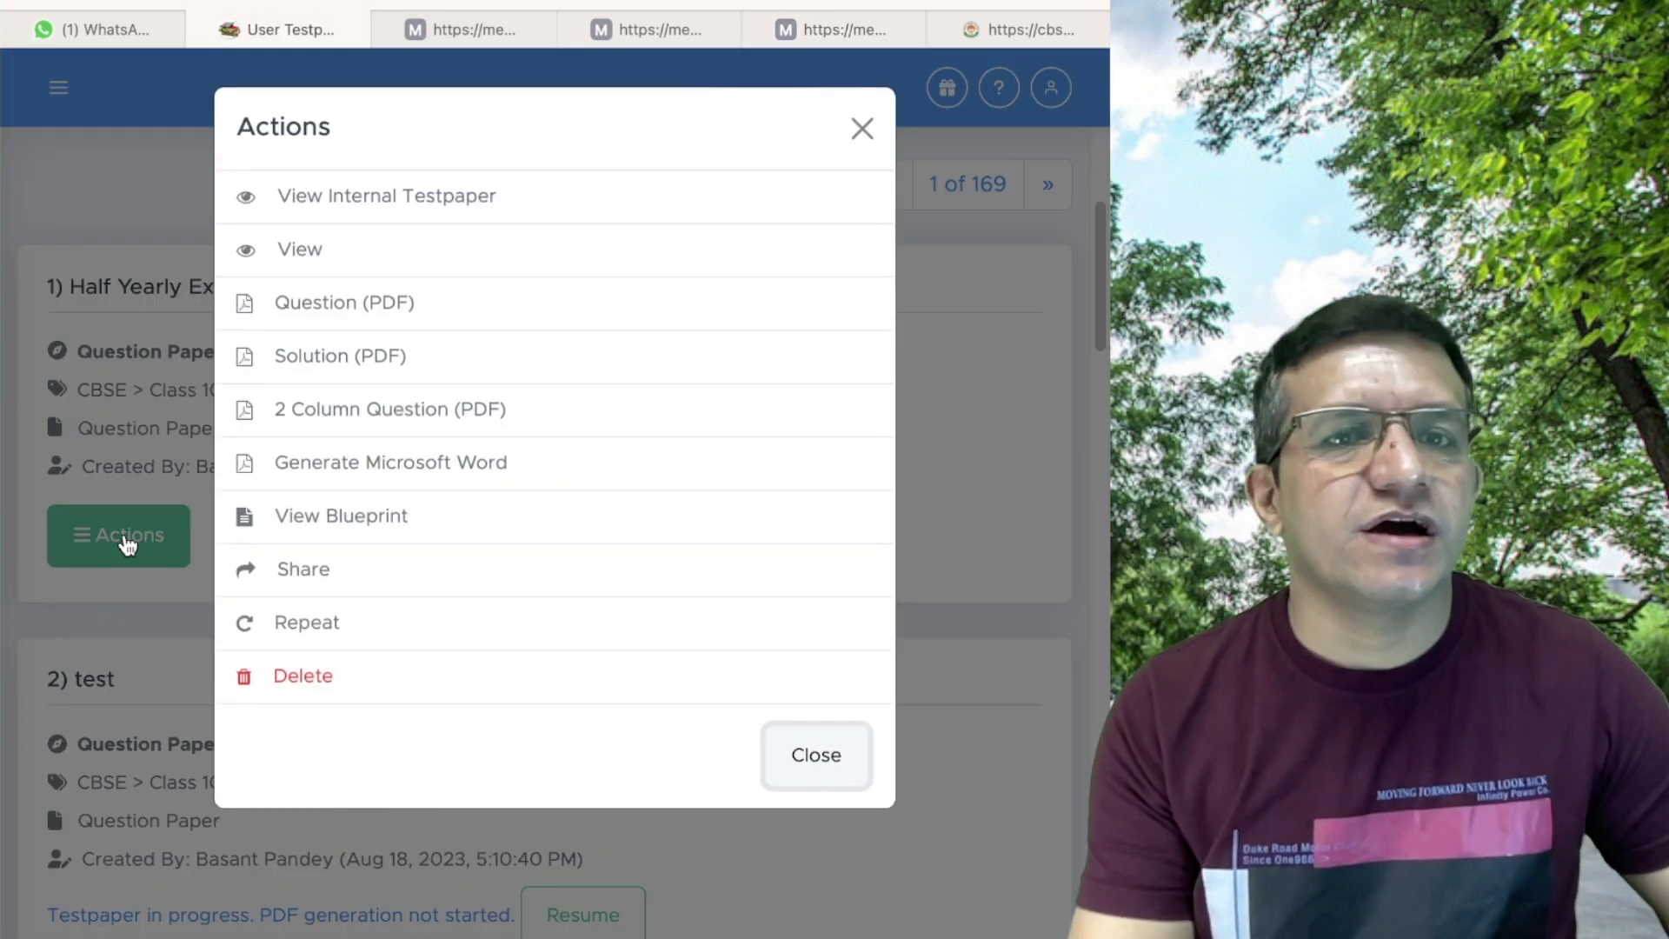
# - Generate the Microsoft Word version of the paper and download it as testpaper-911138
pyautogui.click(396, 469)
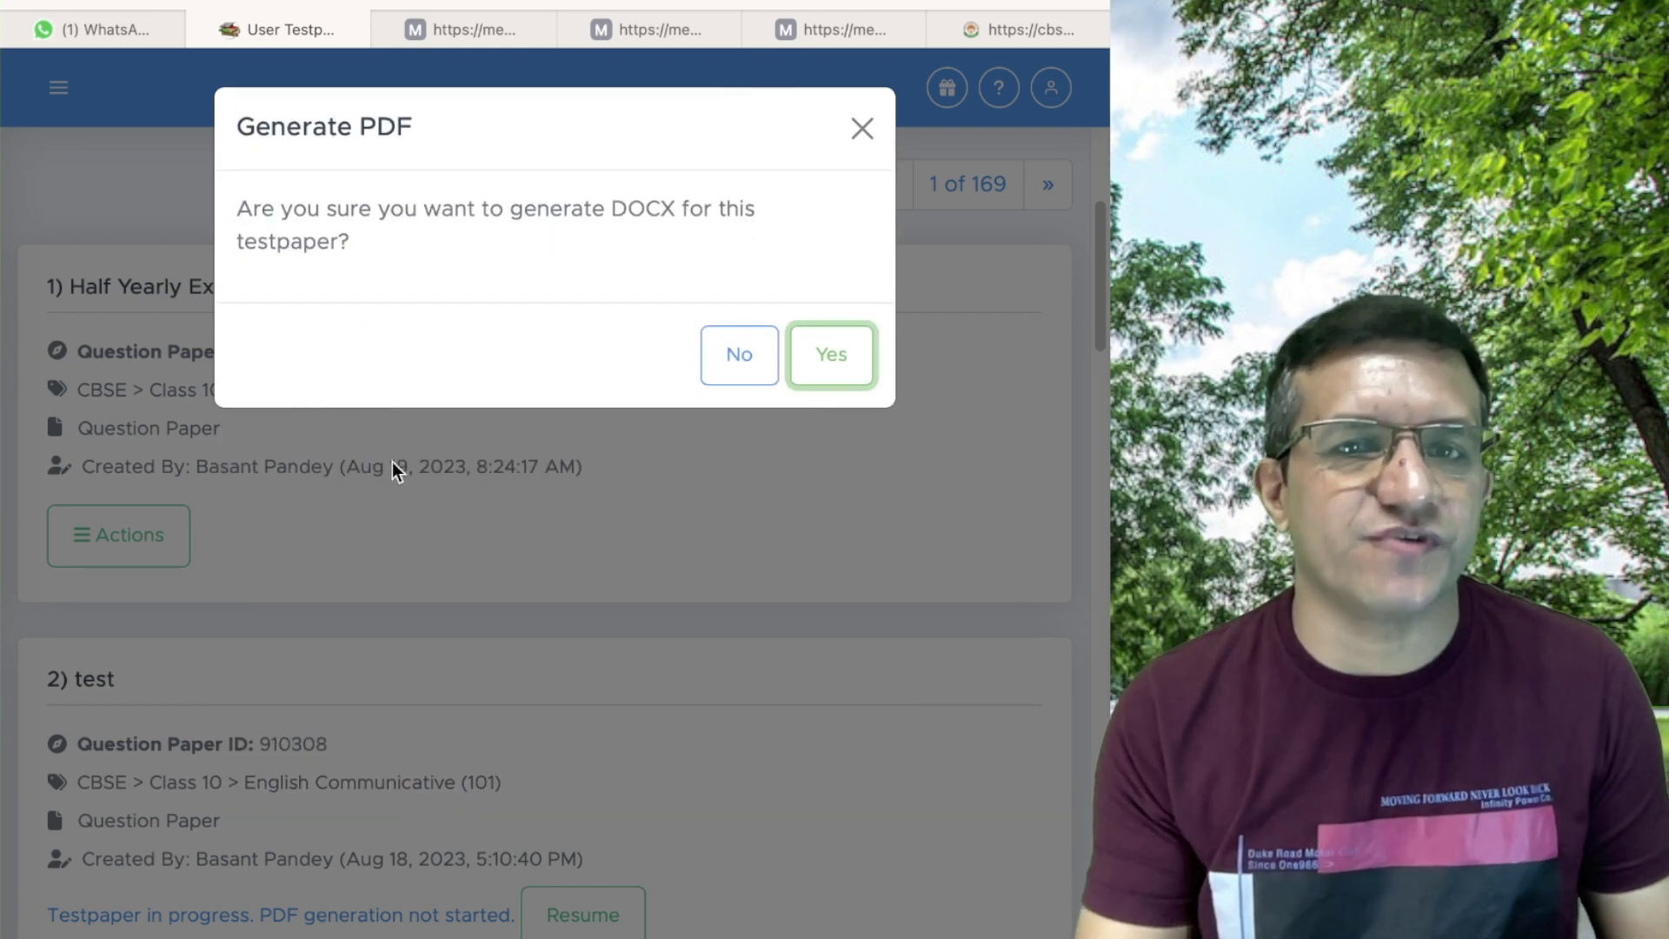
pyautogui.click(829, 357)
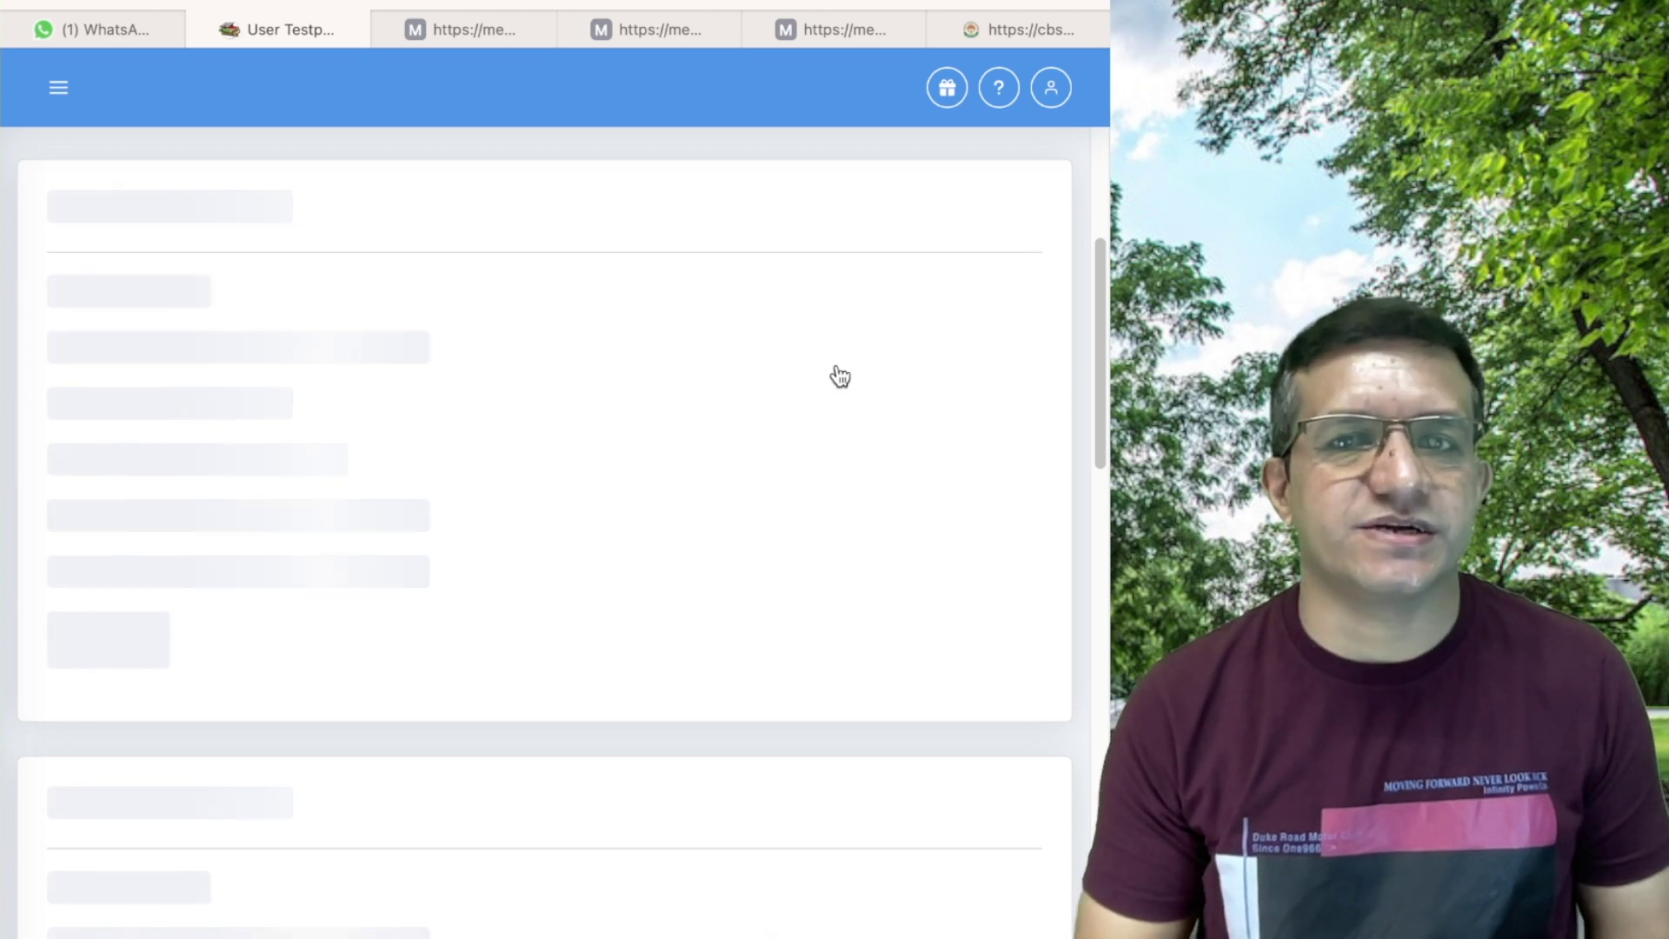
pyautogui.click(106, 683)
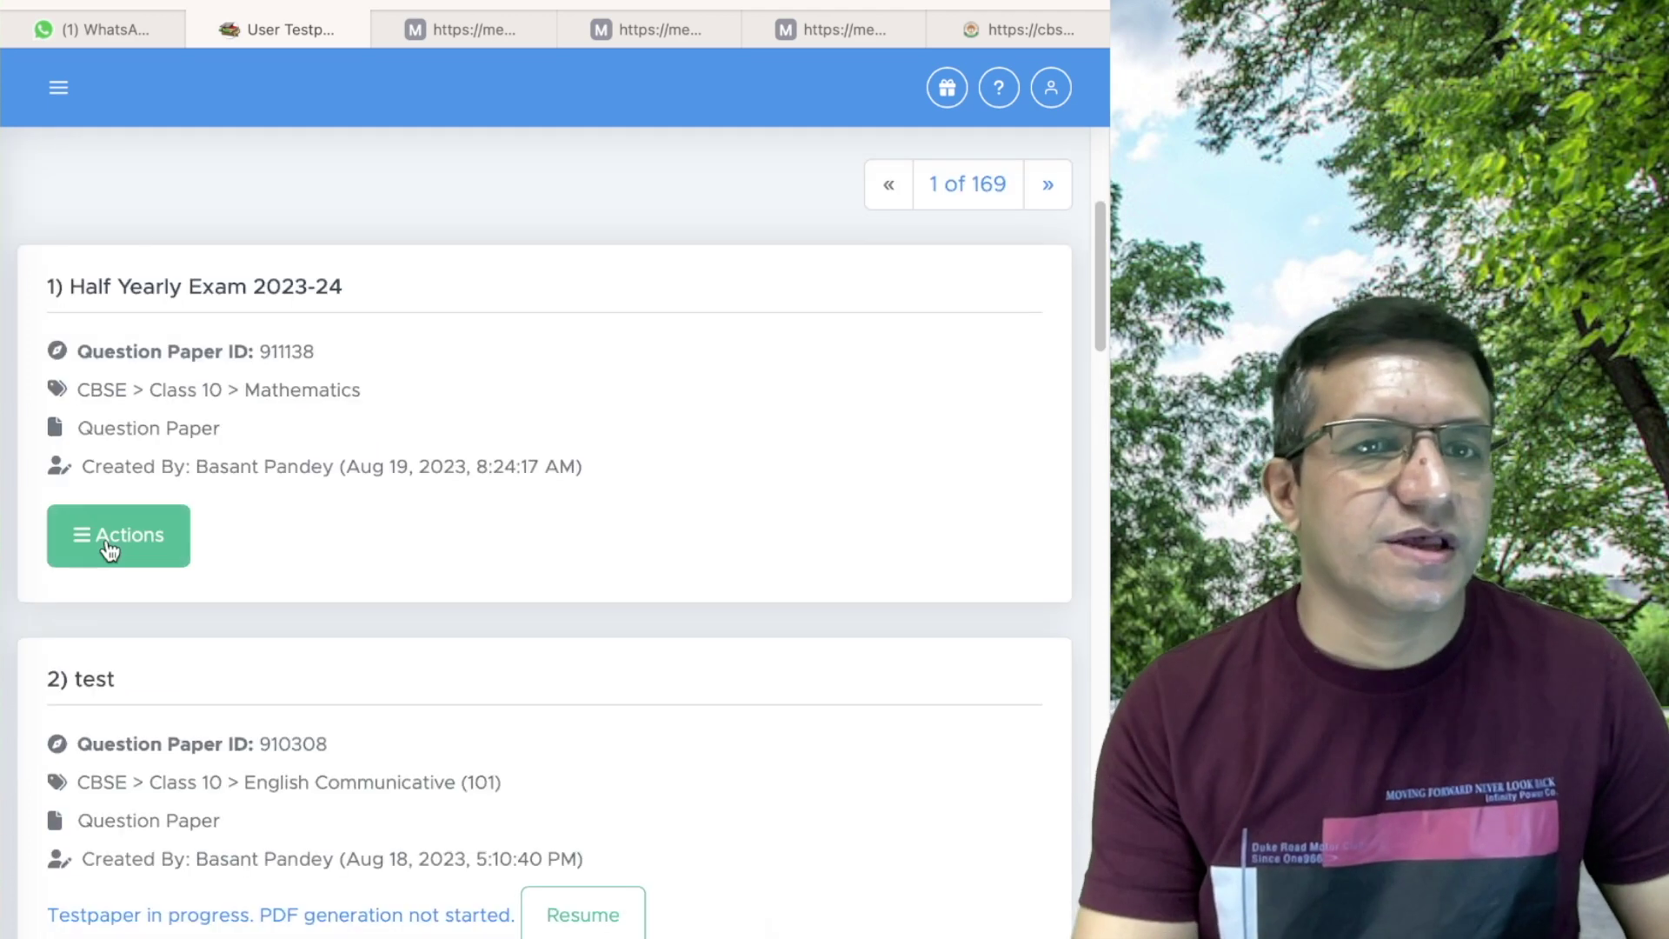
pyautogui.click(106, 539)
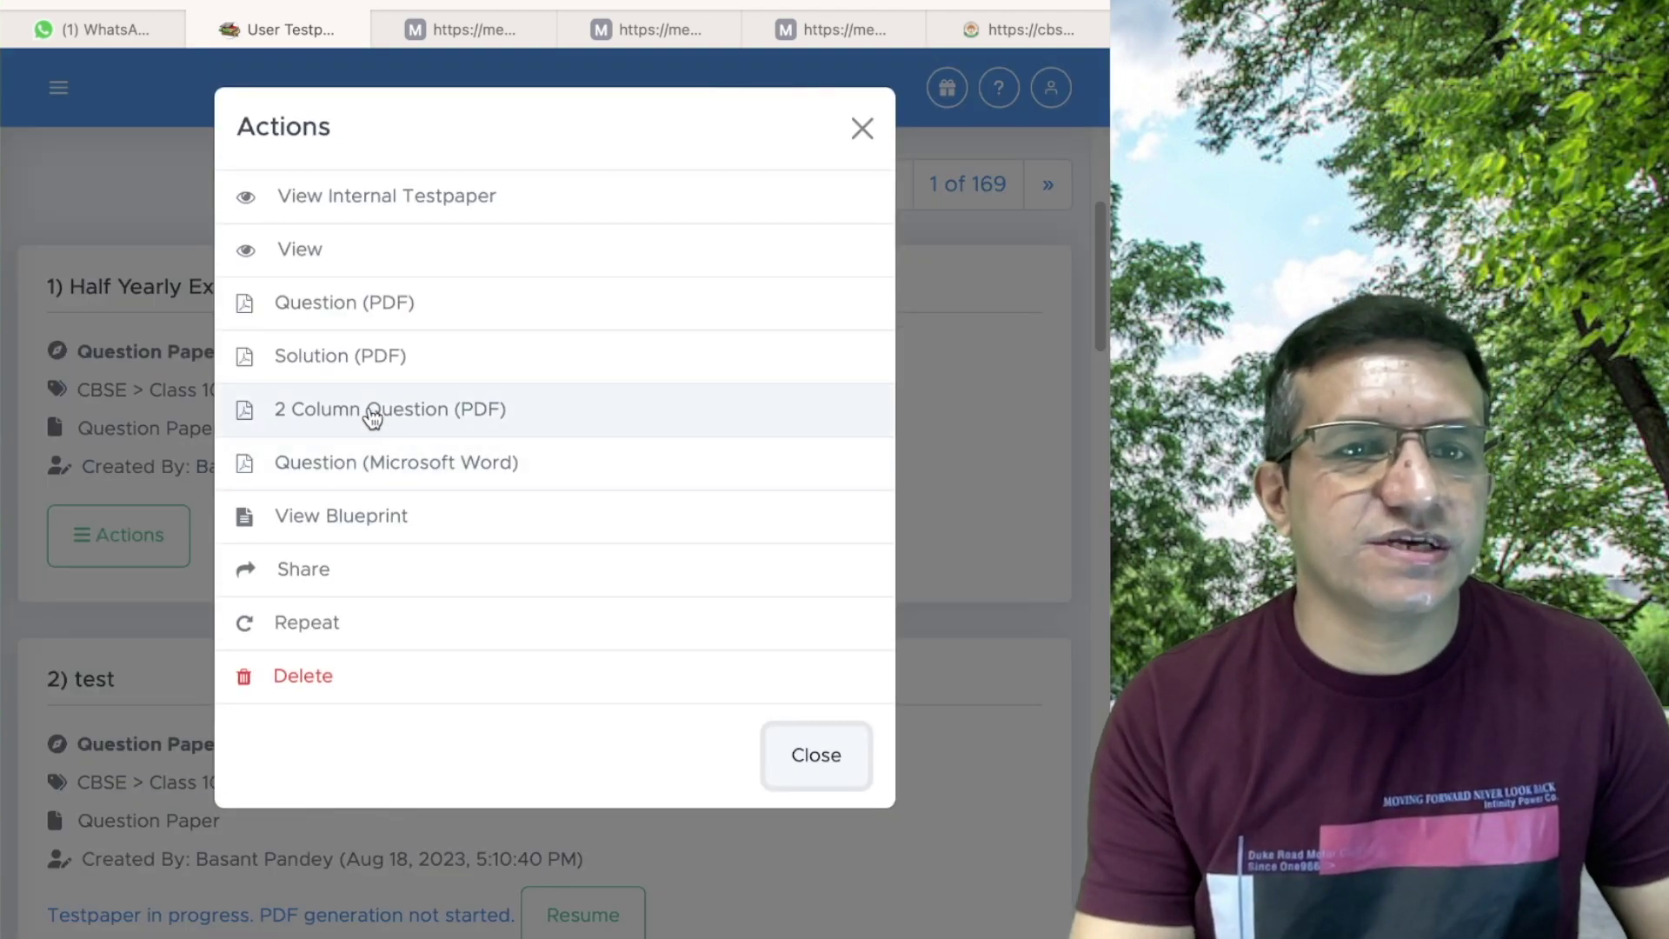
pyautogui.click(370, 465)
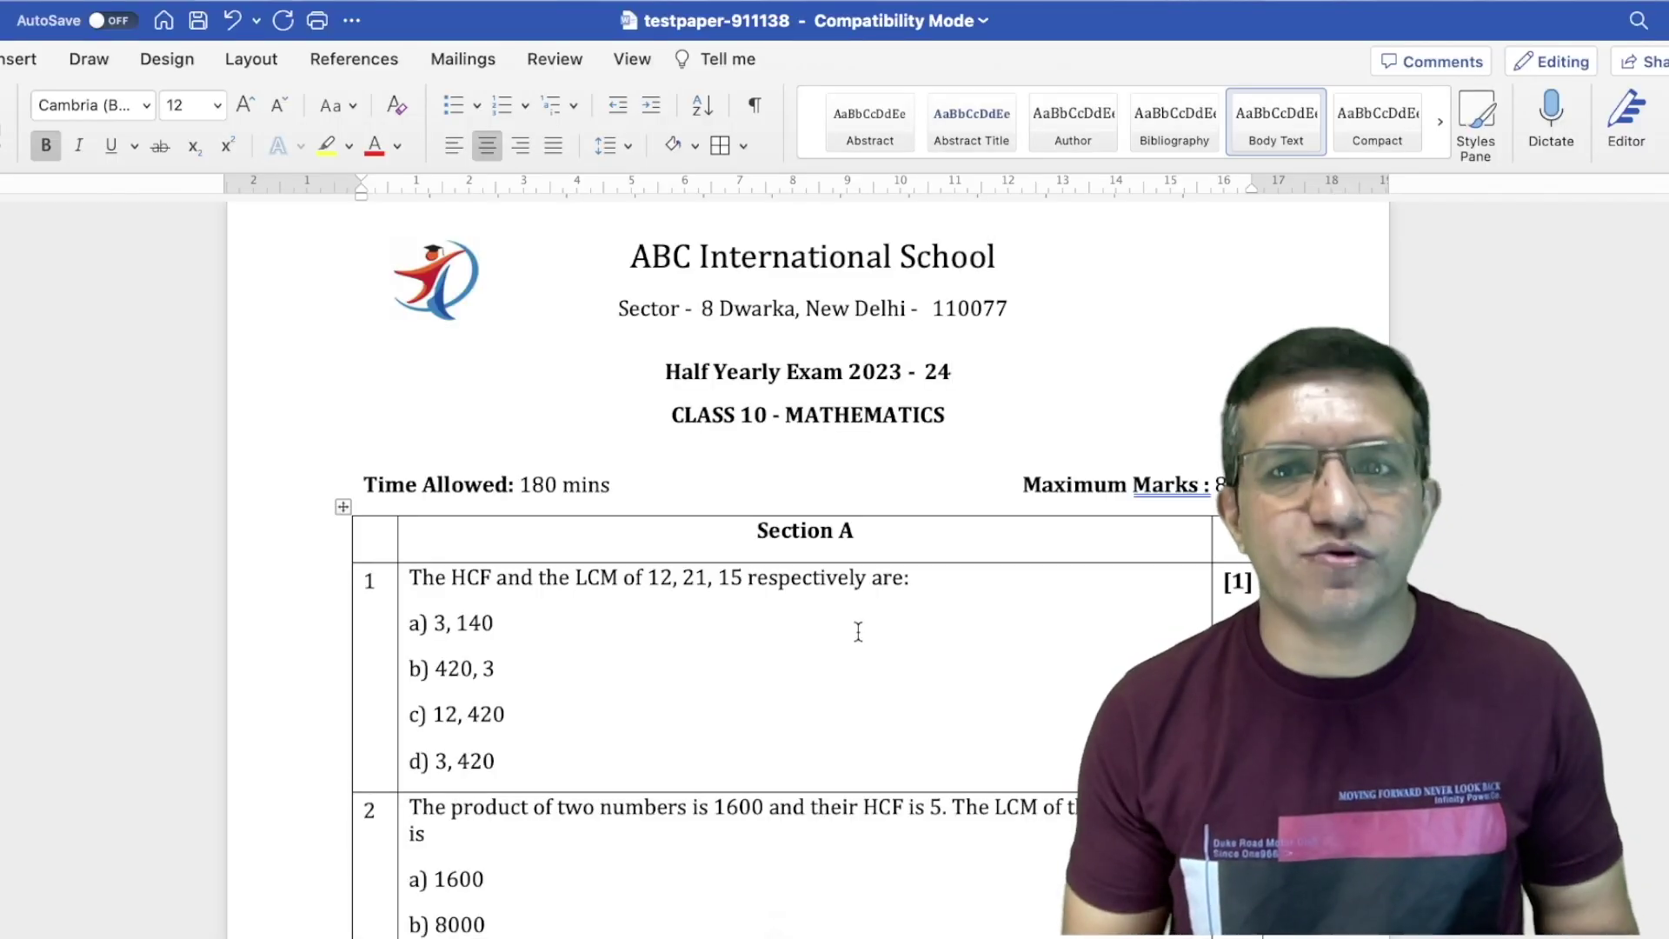
# - Scroll through the testpaper-911138 question table and back to the top, then select the whole table
pyautogui.click(805, 670)
pyautogui.scroll(-3, 743, 654)
pyautogui.scroll(-15, 752, 656)
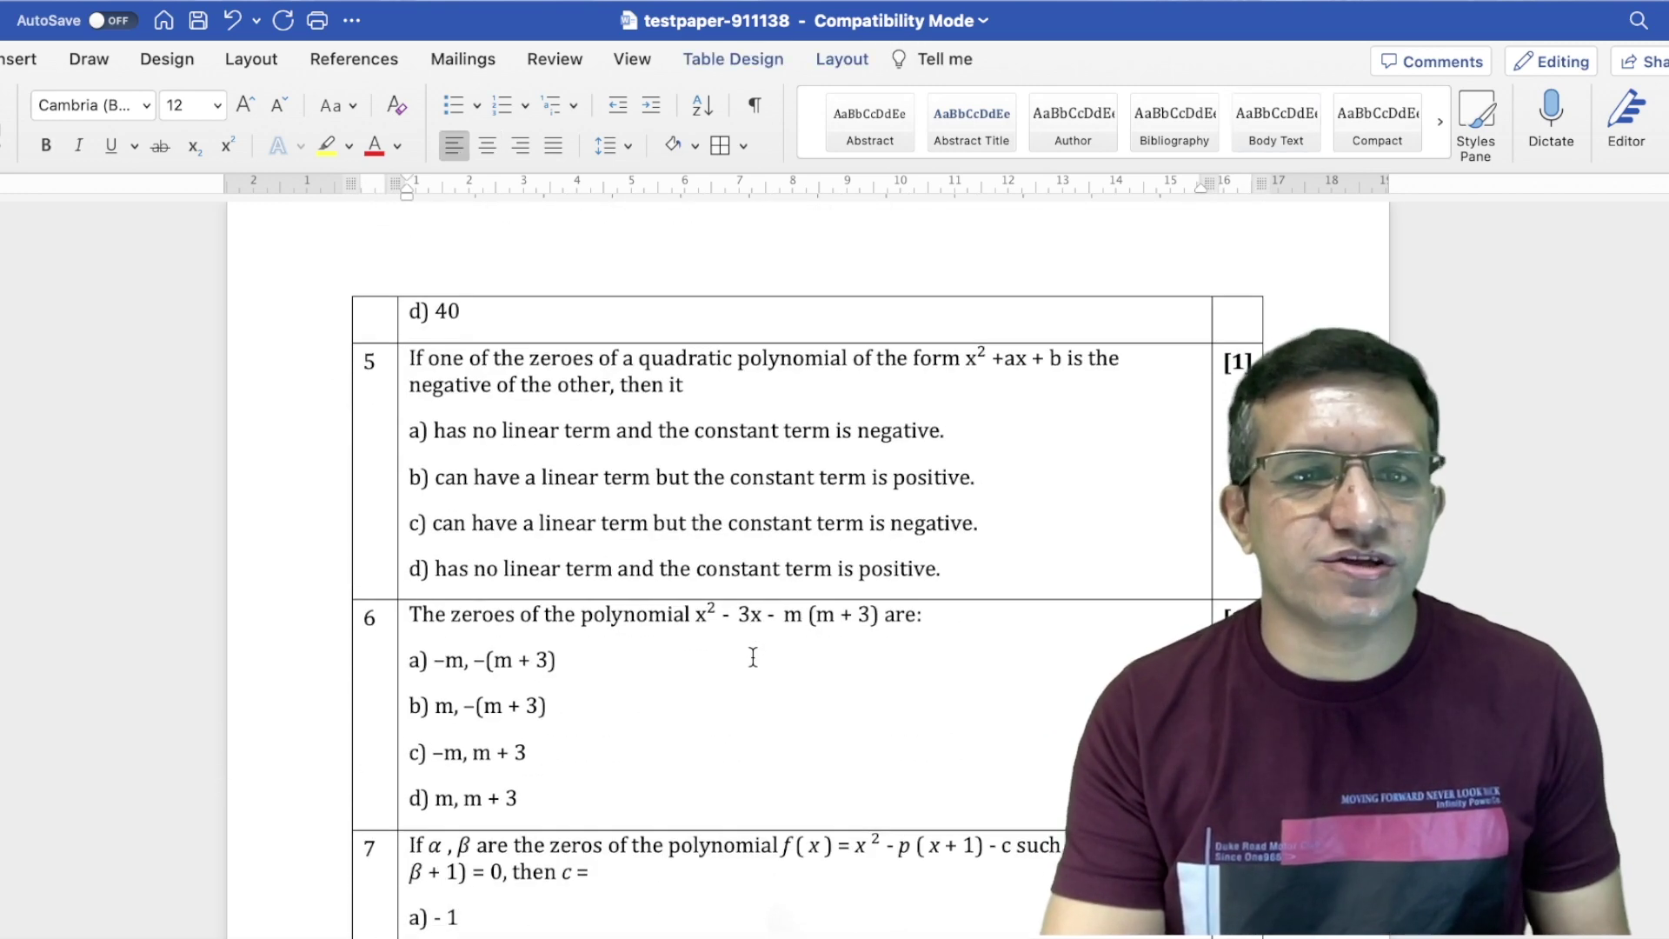
pyautogui.scroll(-15, 753, 658)
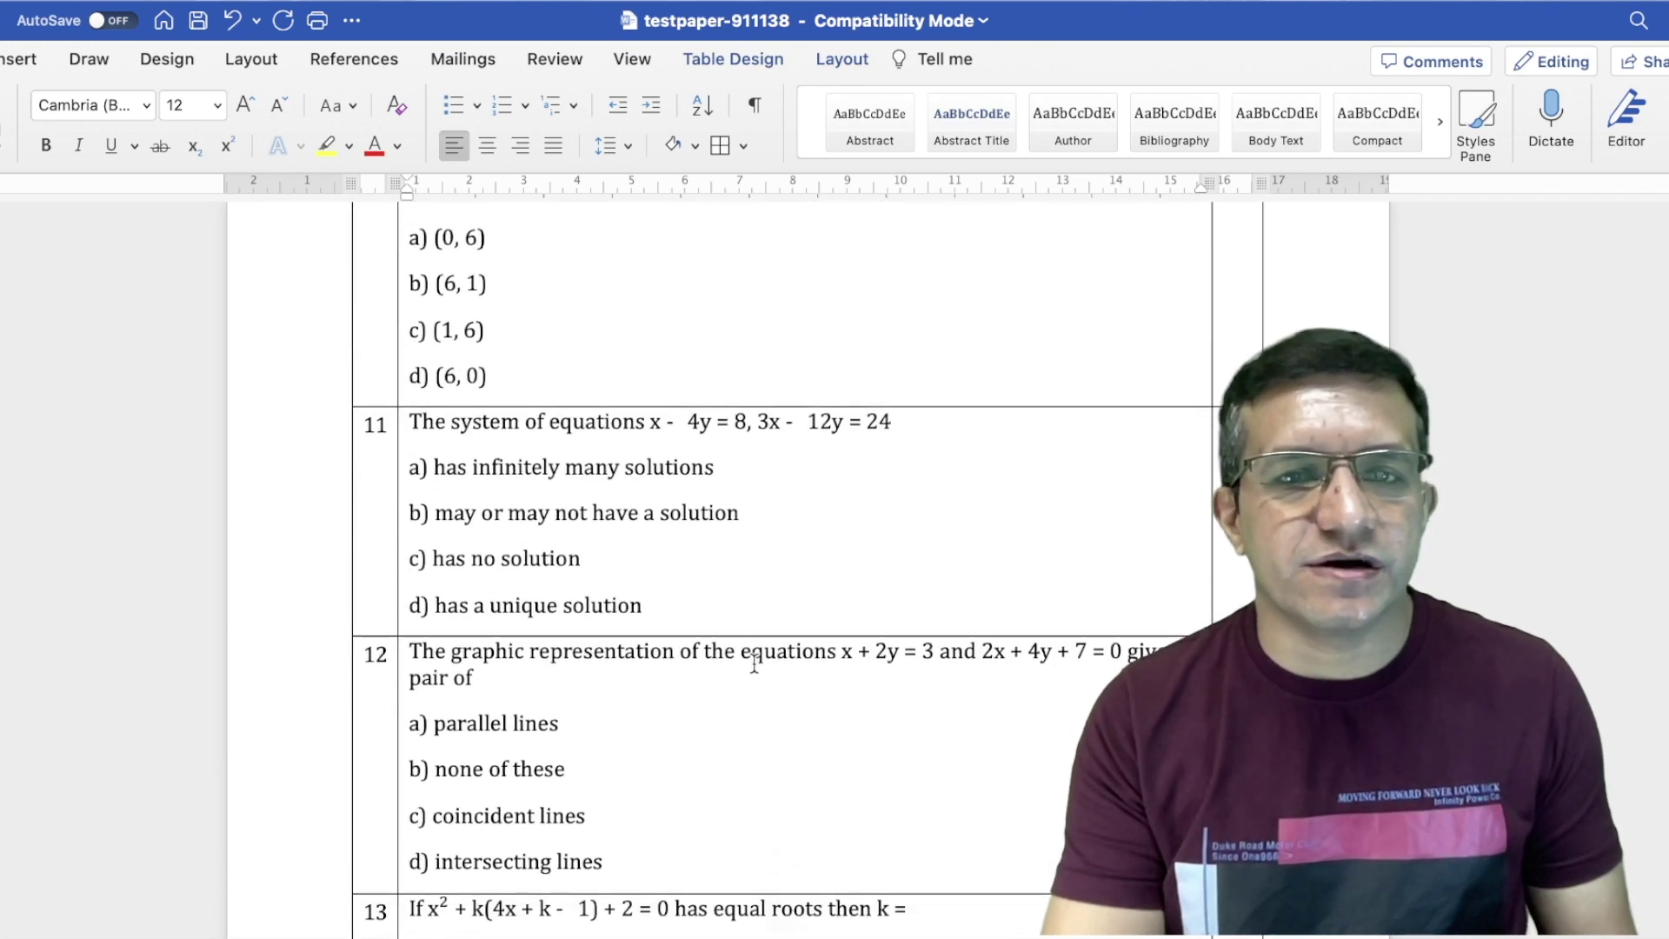
pyautogui.scroll(20, 754, 662)
pyautogui.scroll(10, 754, 663)
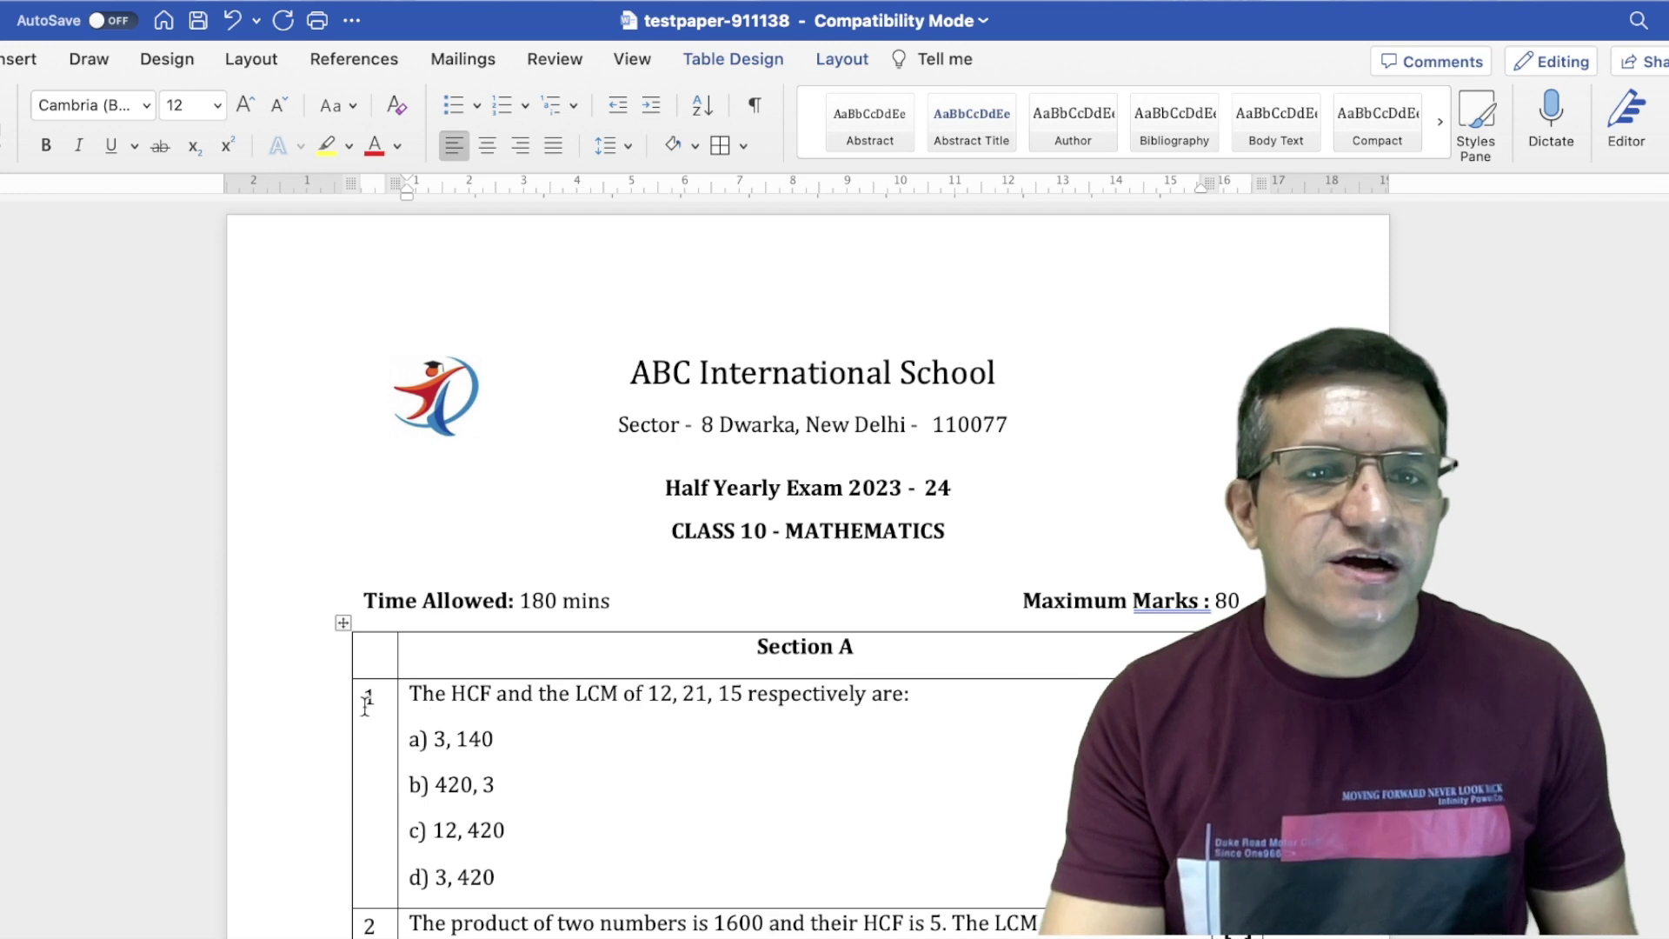
pyautogui.click(344, 623)
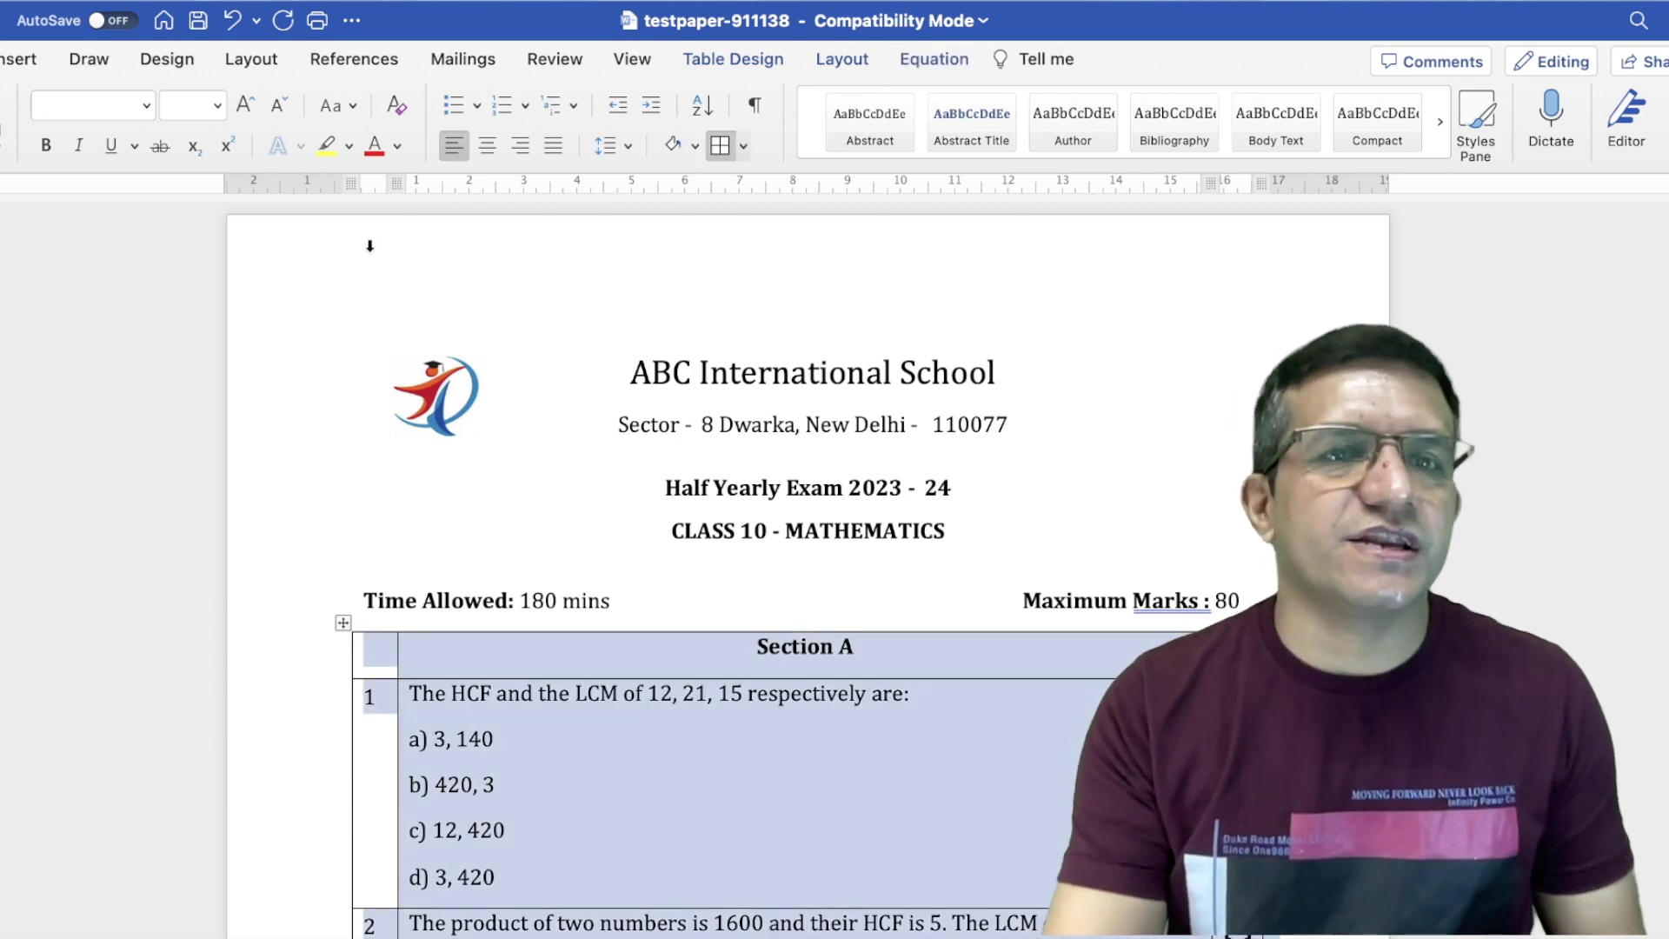
# - Set the selected question table's text to the Arial font at size 14, then deselect it
pyautogui.click(141, 106)
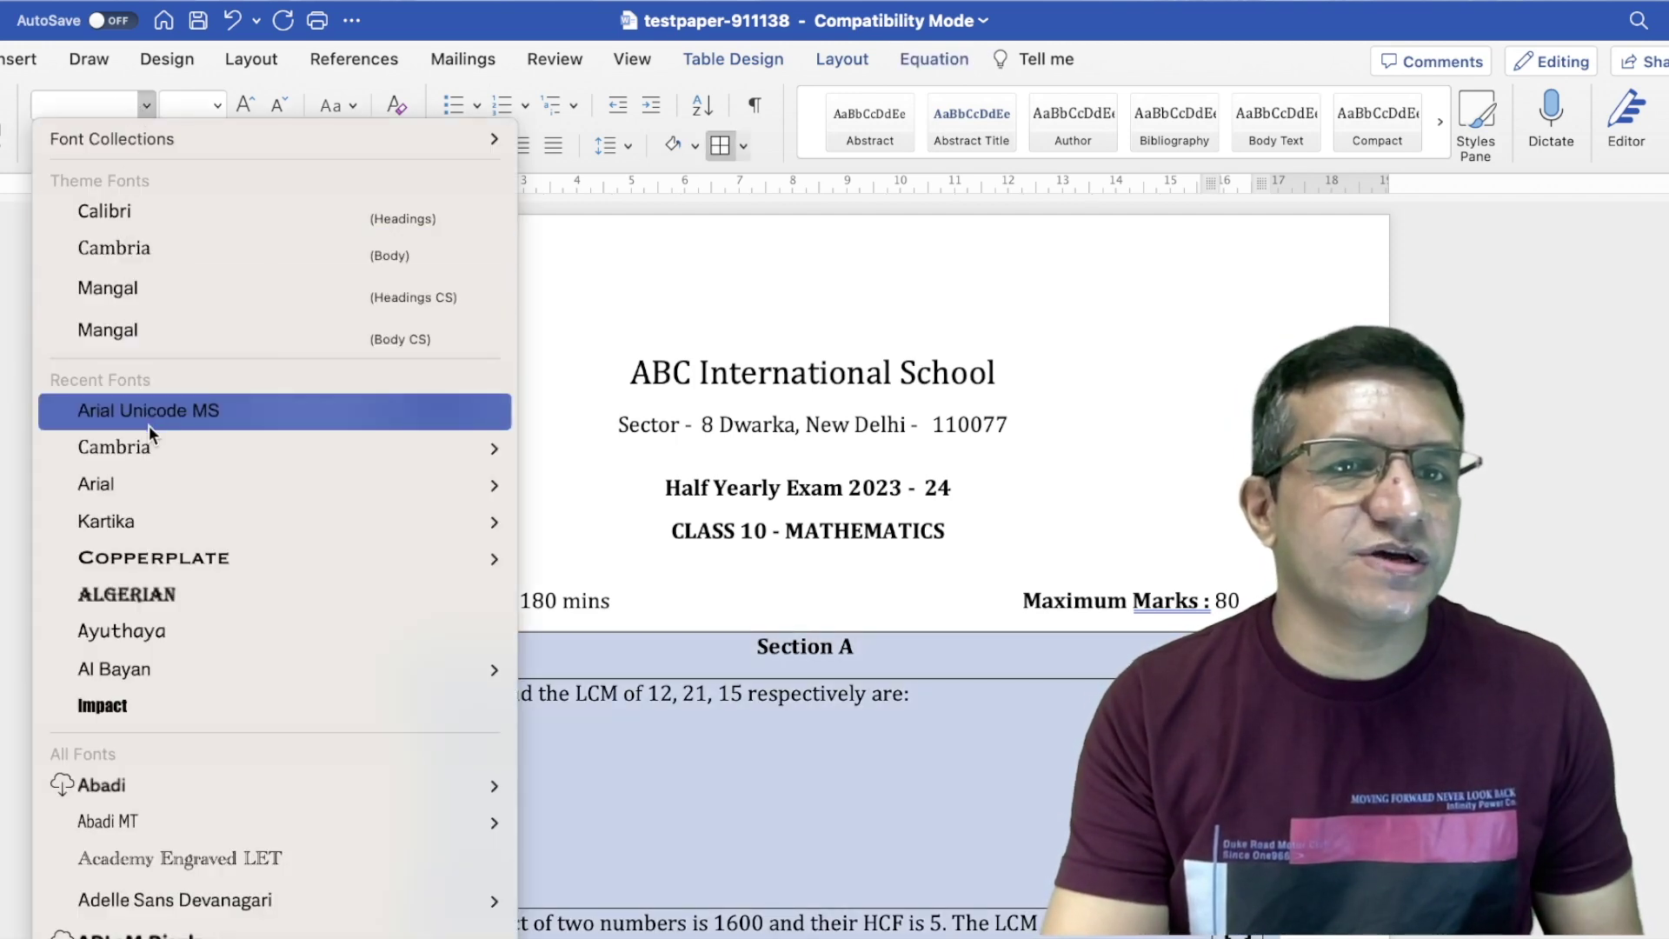
pyautogui.press('Escape')
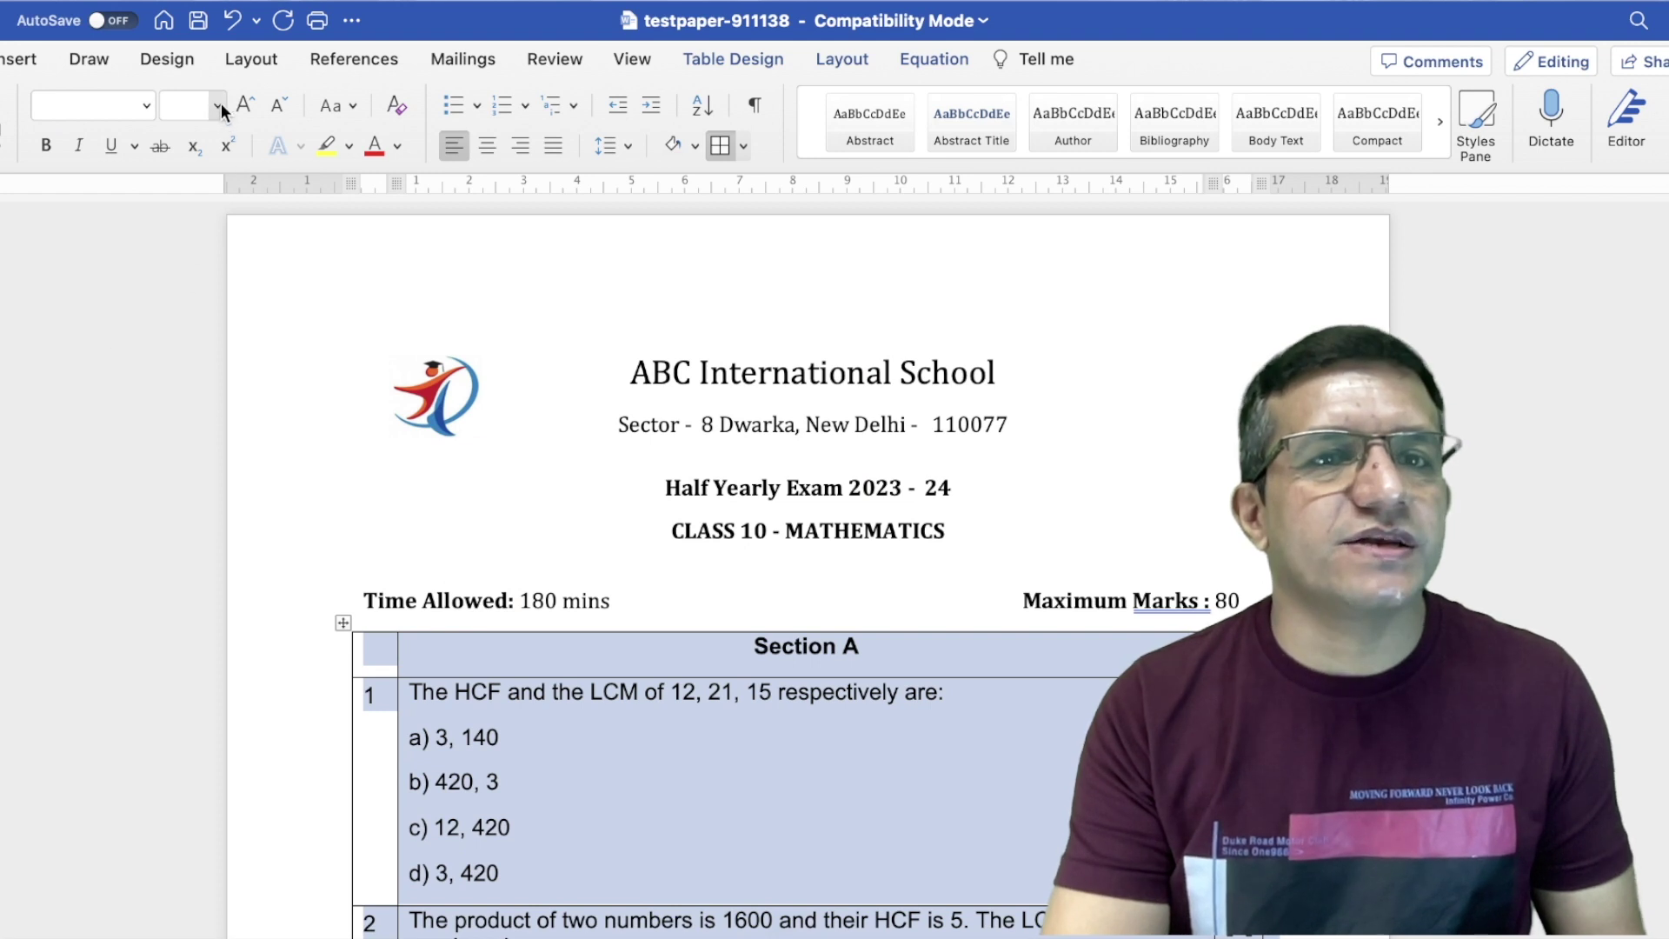
pyautogui.click(218, 106)
pyautogui.click(195, 410)
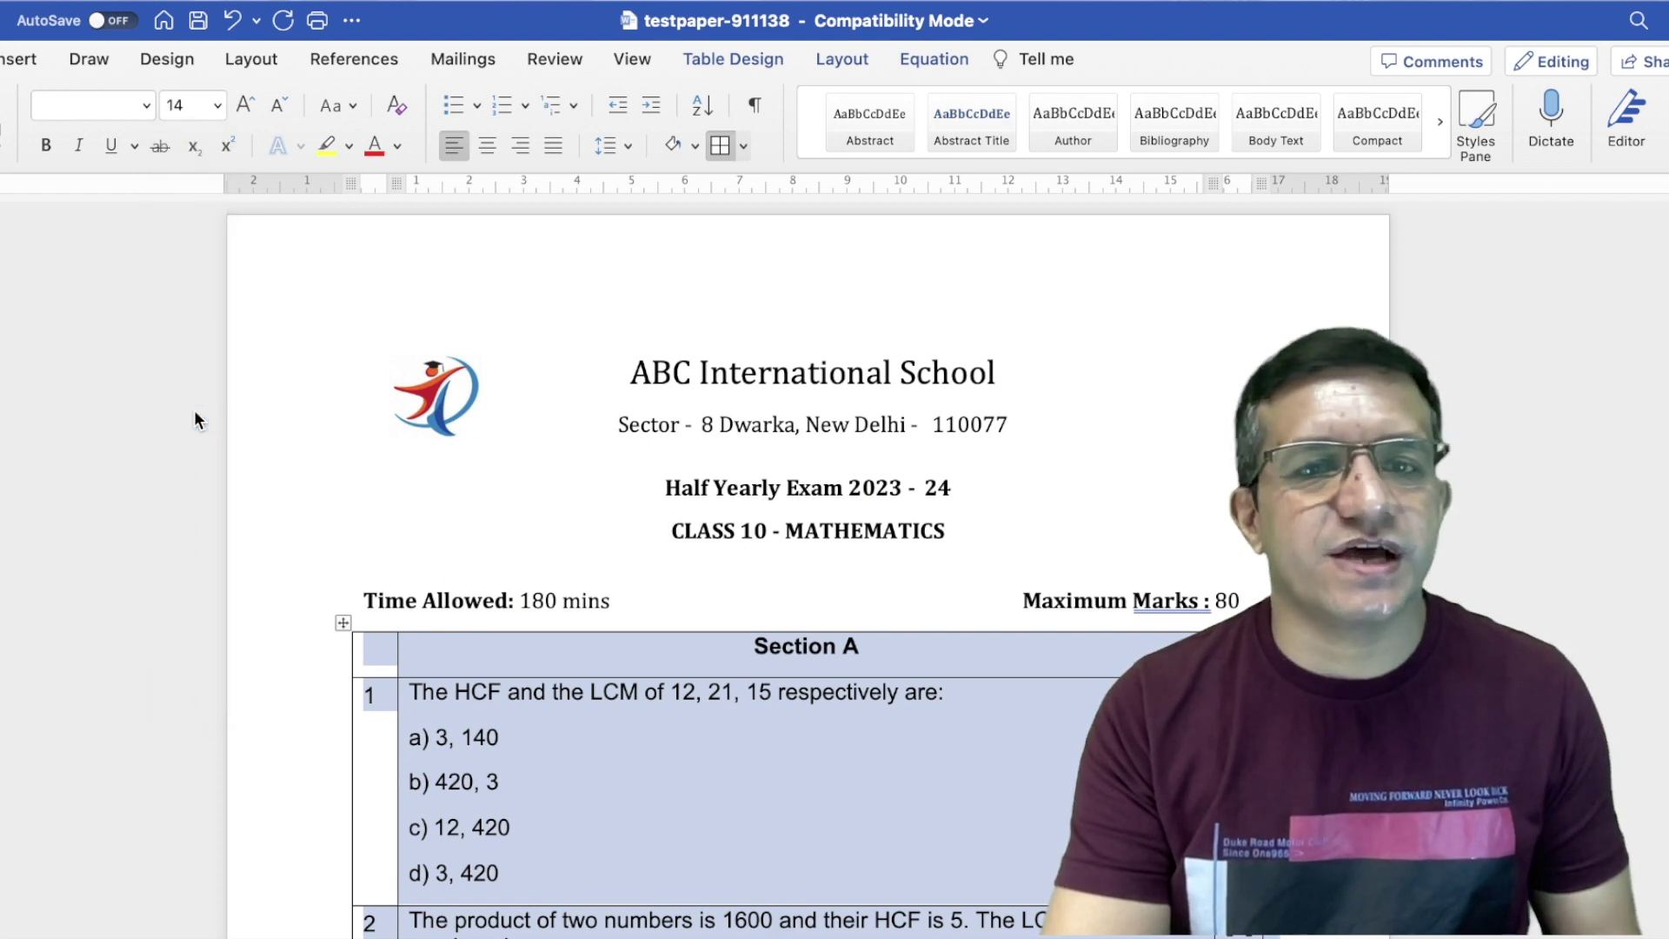
pyautogui.scroll(-3, 522, 521)
pyautogui.click(789, 574)
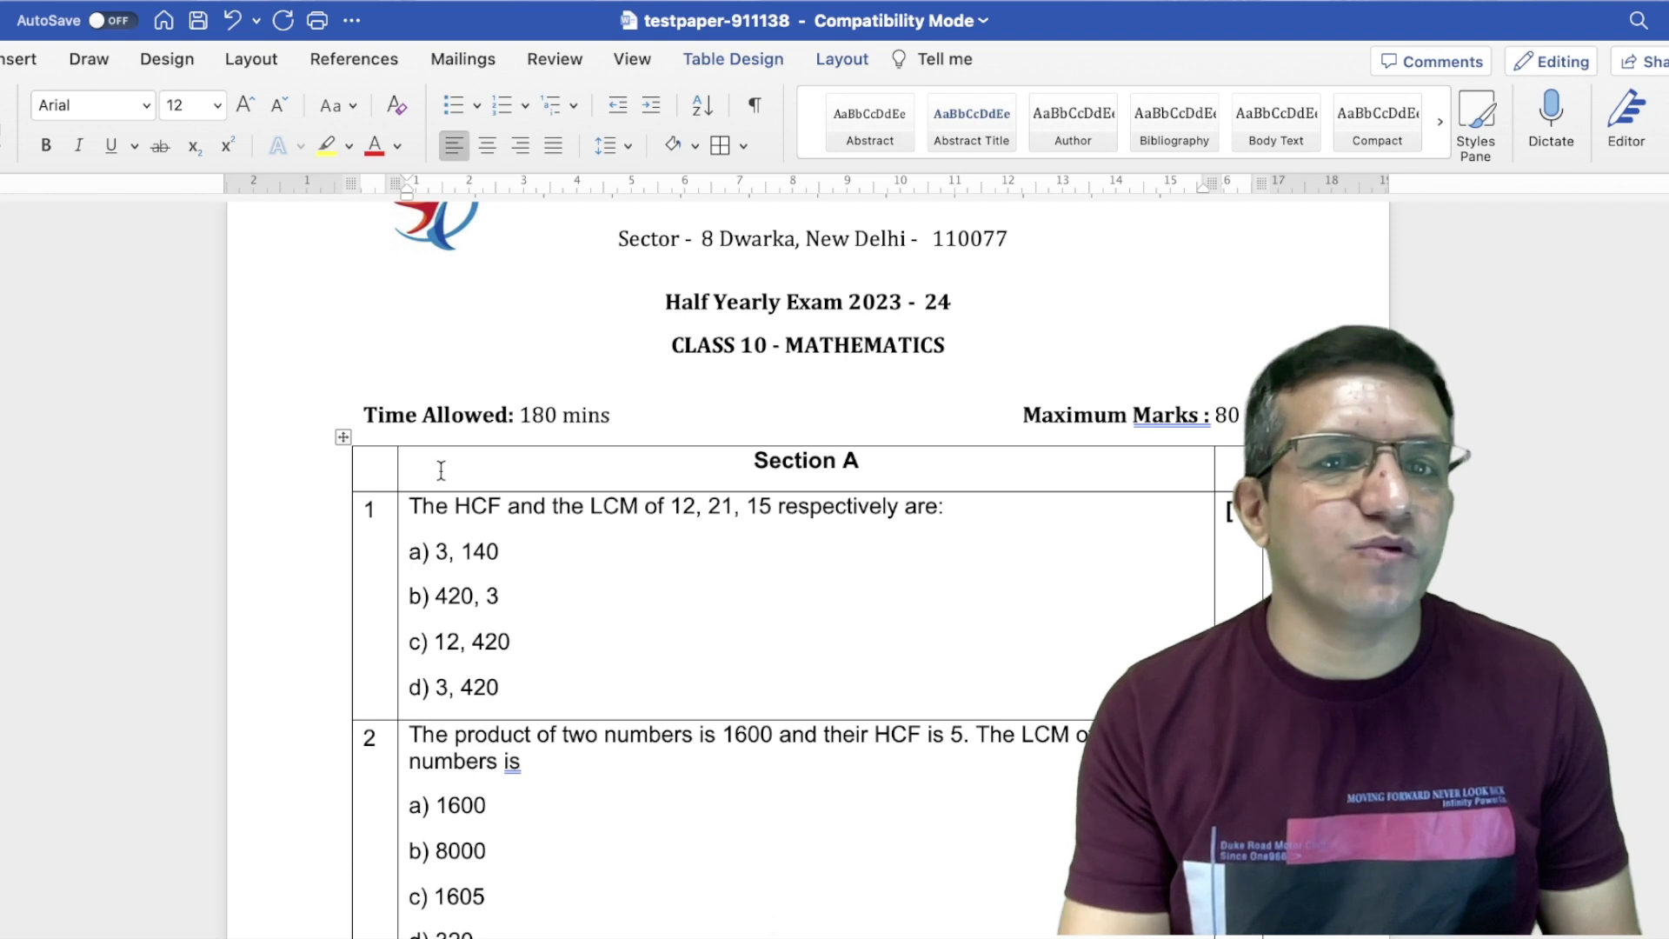
pyautogui.click(343, 436)
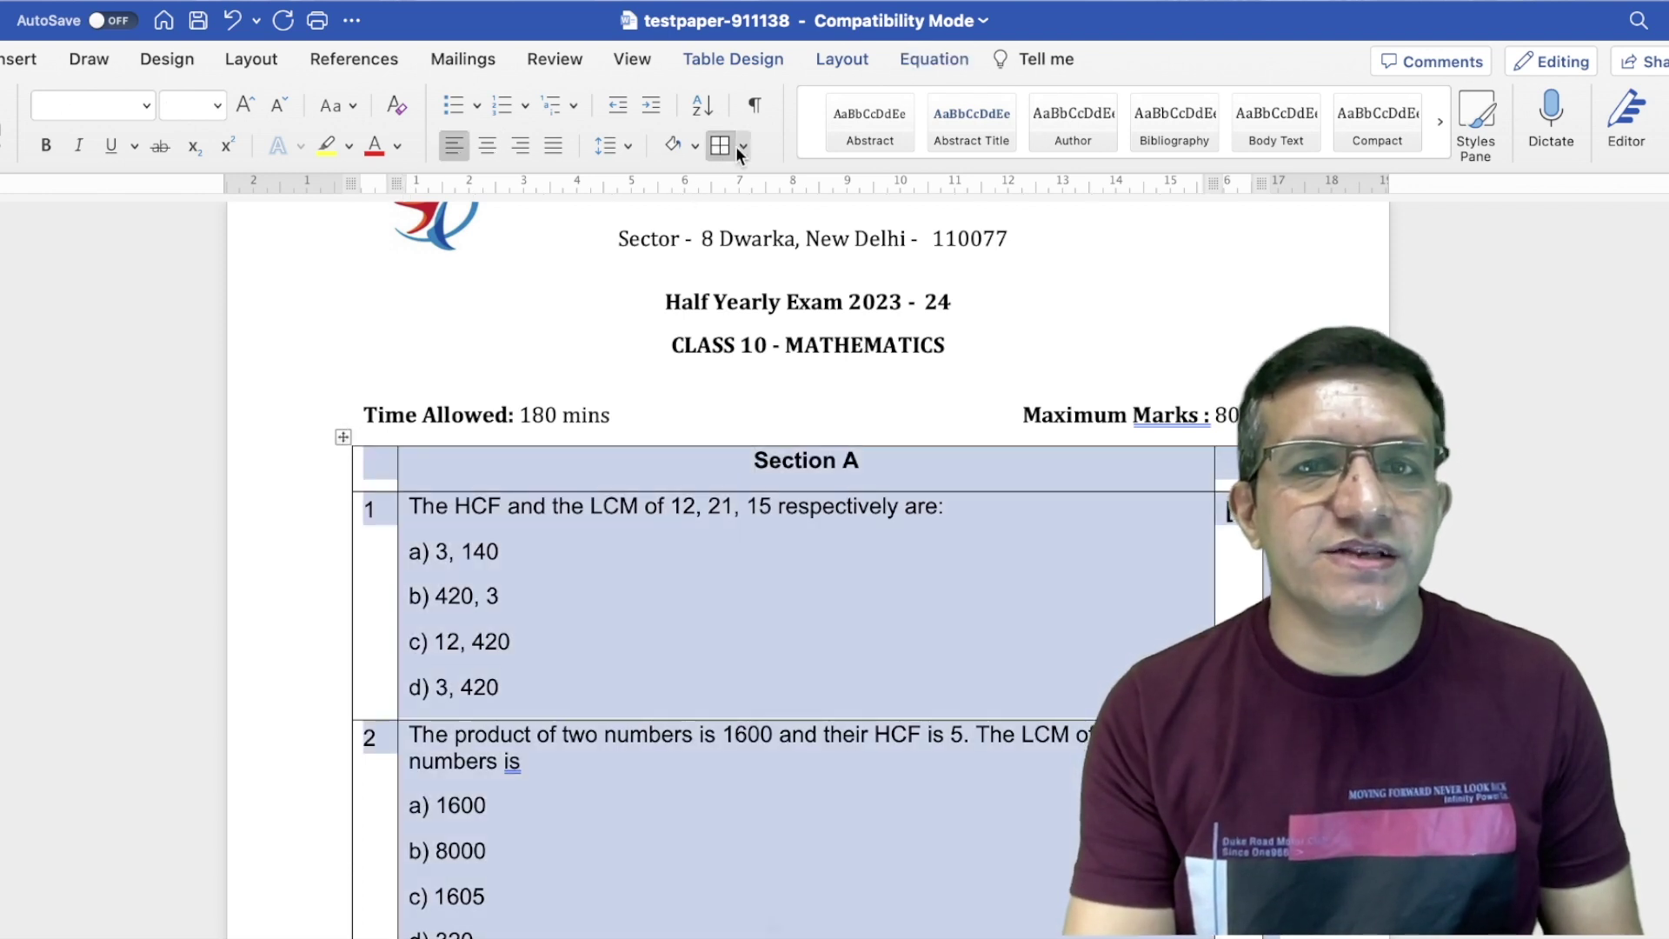
pyautogui.click(742, 146)
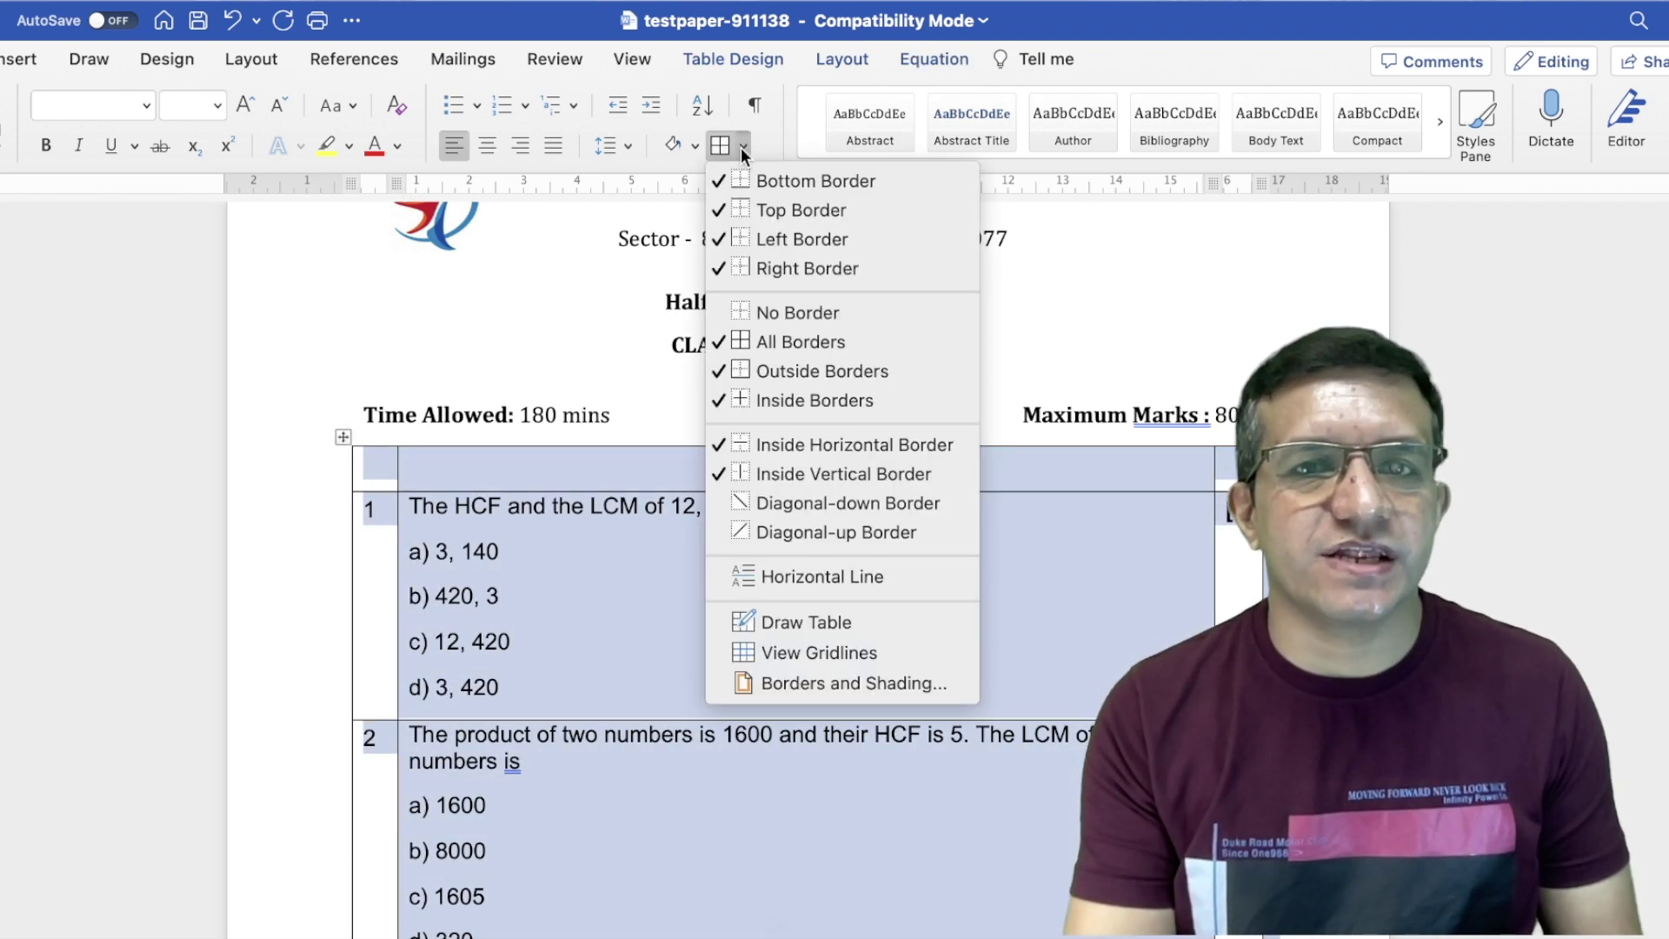
pyautogui.click(786, 312)
pyautogui.click(759, 572)
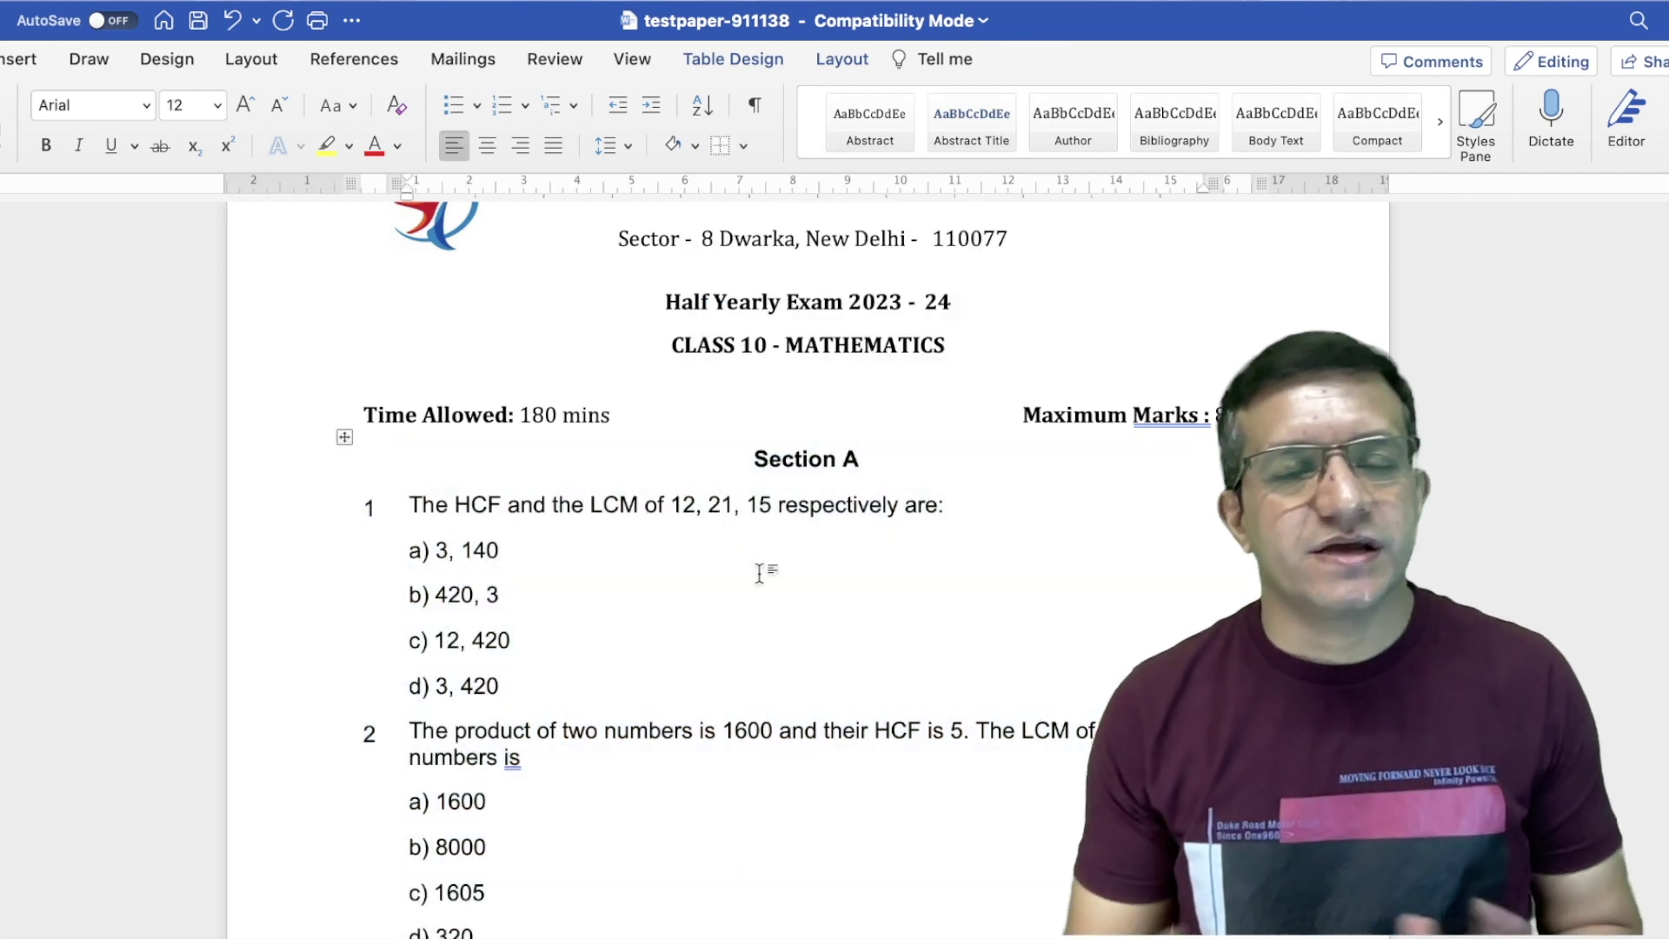
pyautogui.press('super+z')
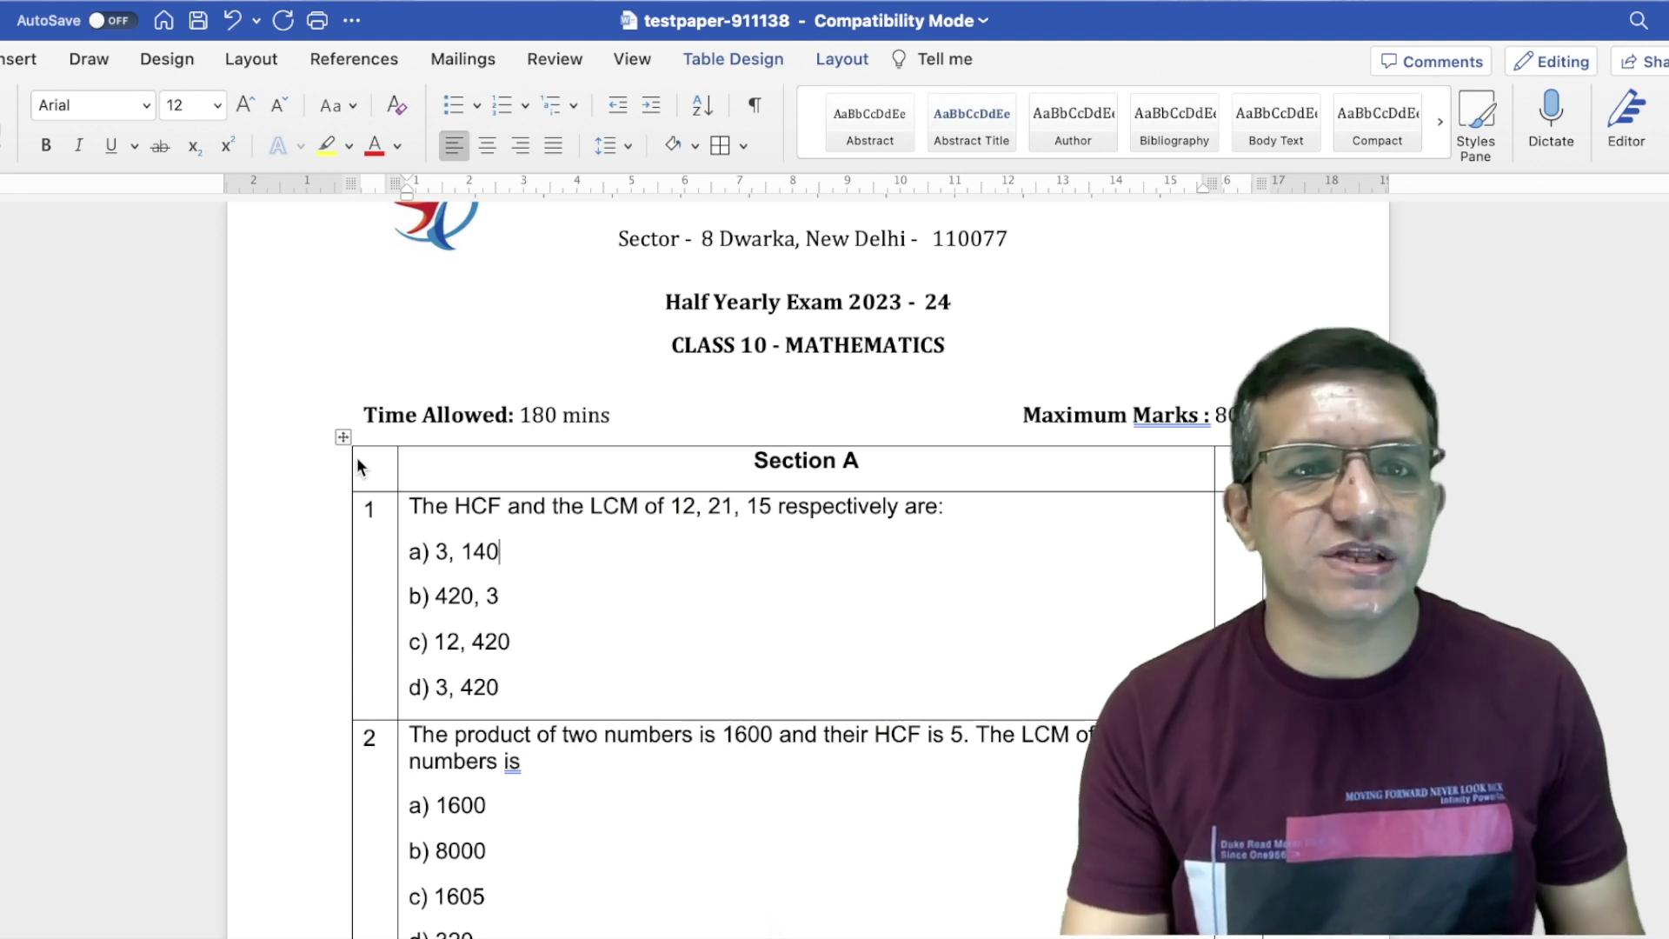
# - Set the question table's borders to None through Table Properties' Borders and Shading
pyautogui.rightClick(643, 577)
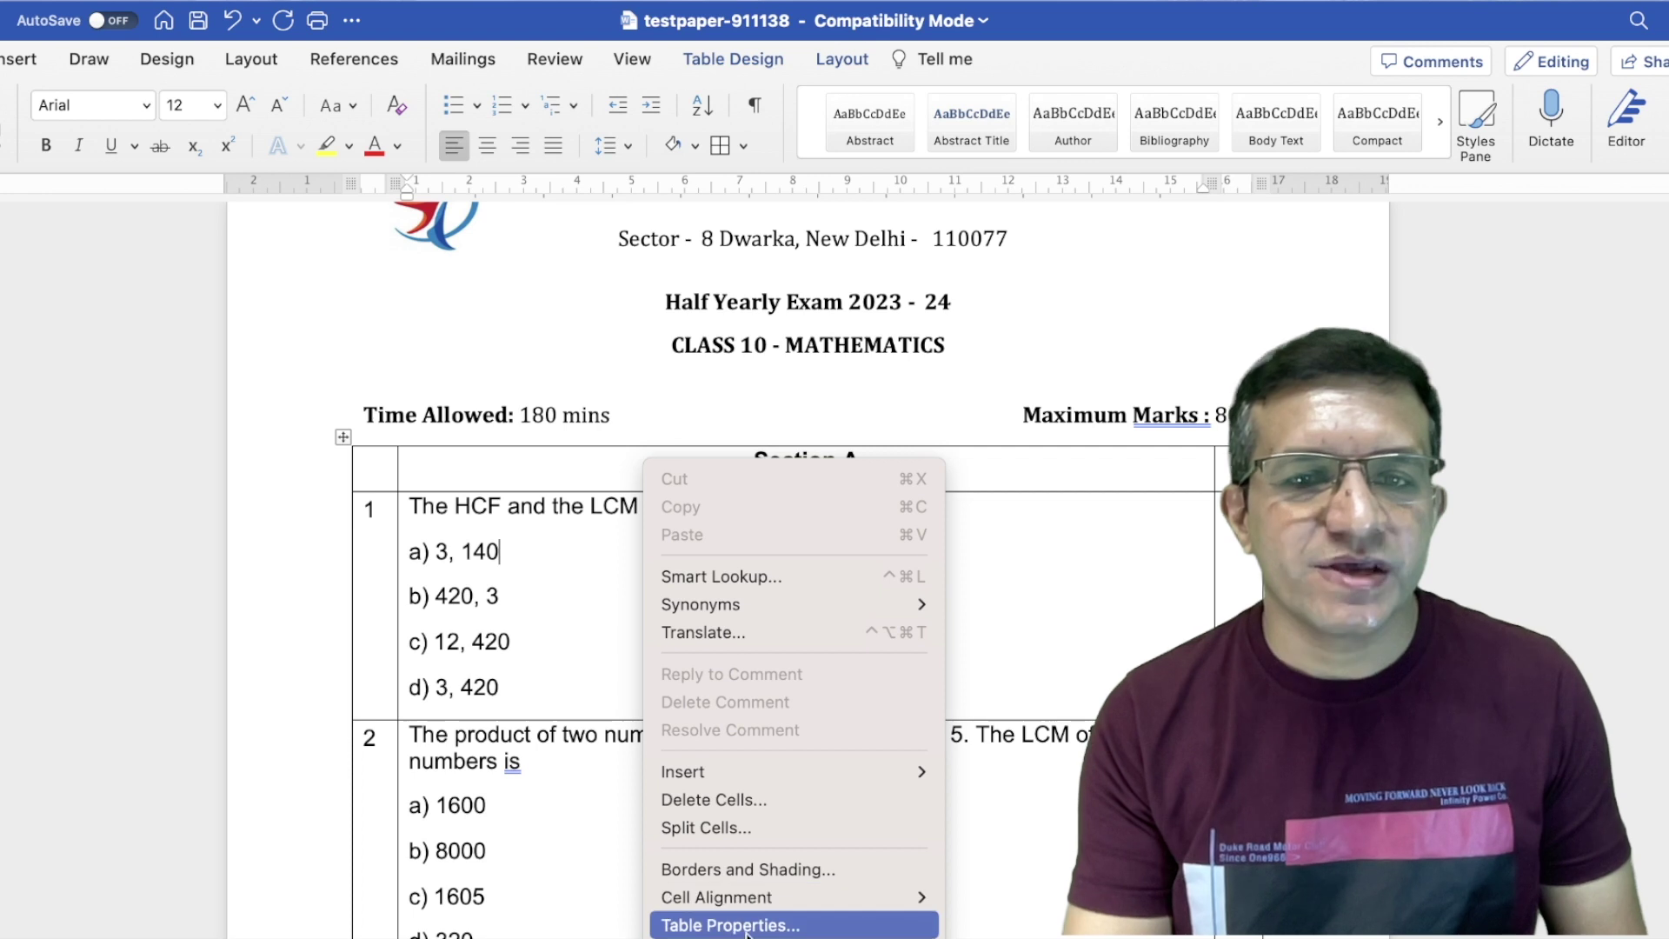
pyautogui.click(695, 924)
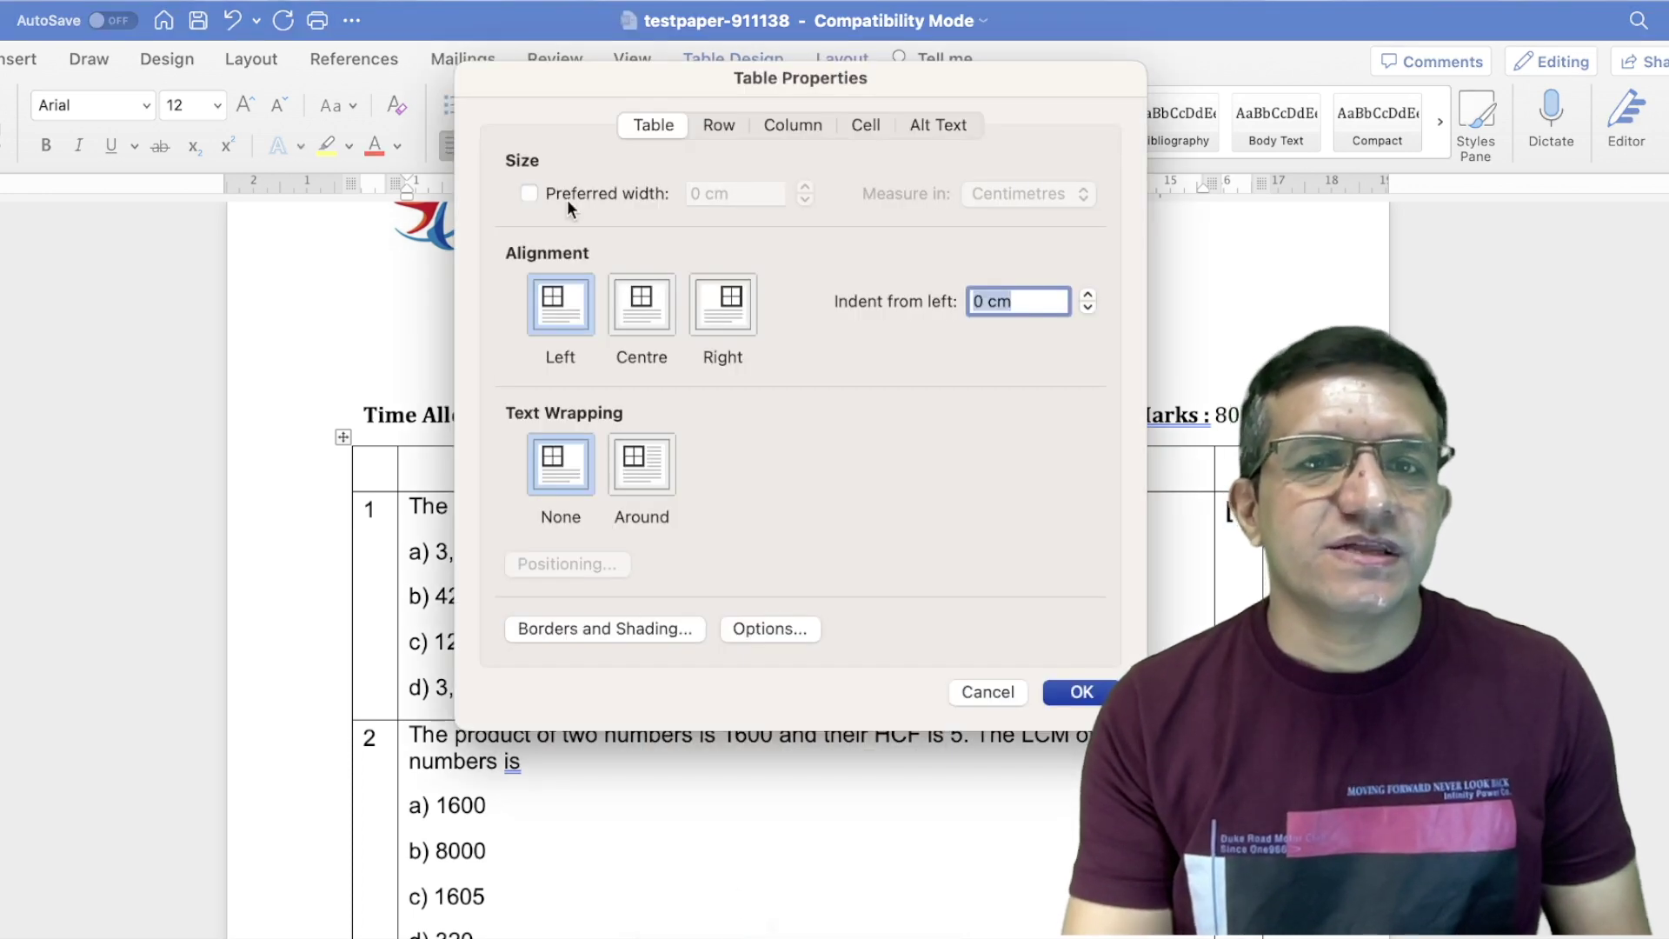
pyautogui.click(570, 628)
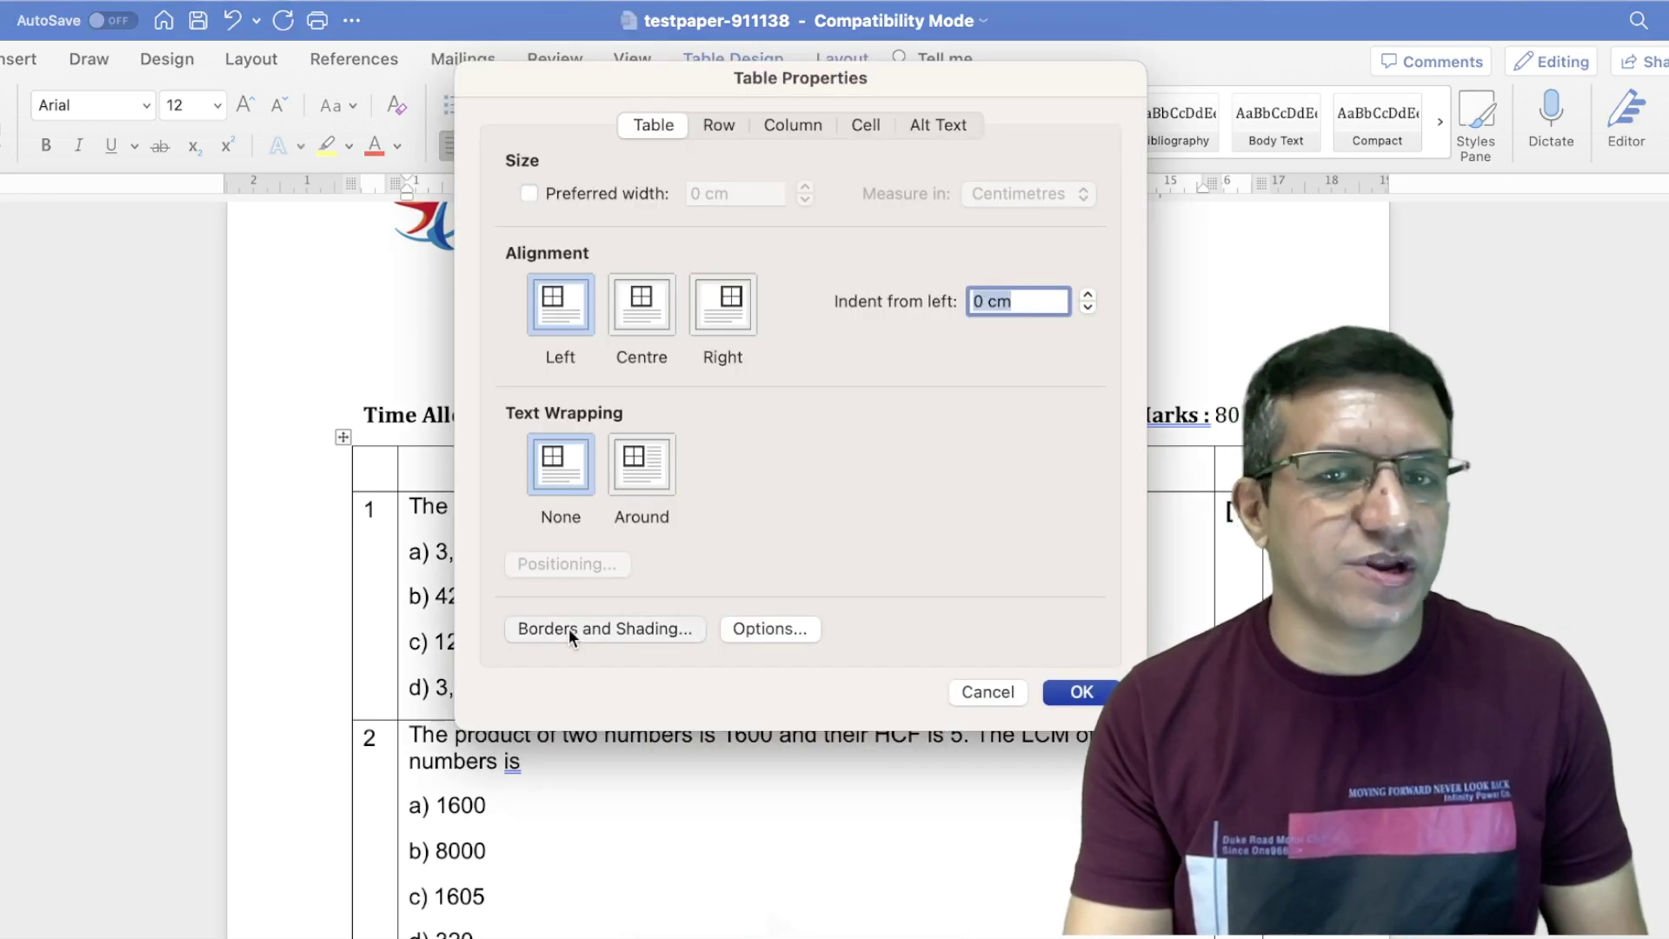
pyautogui.click(393, 258)
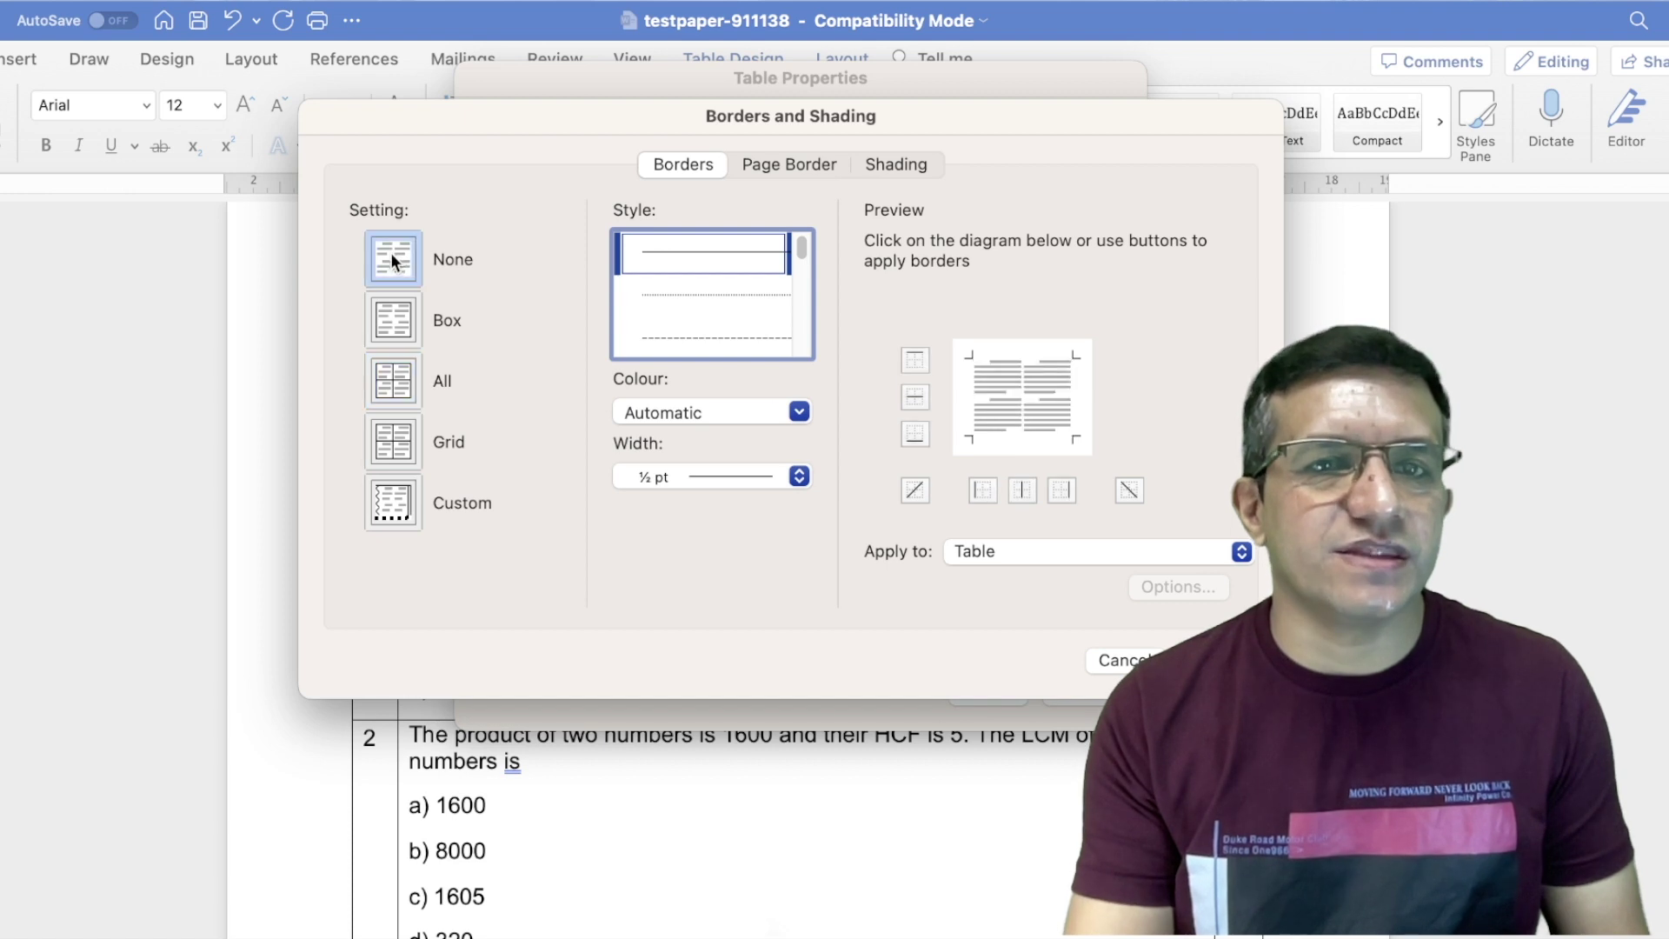
pyautogui.click(1204, 659)
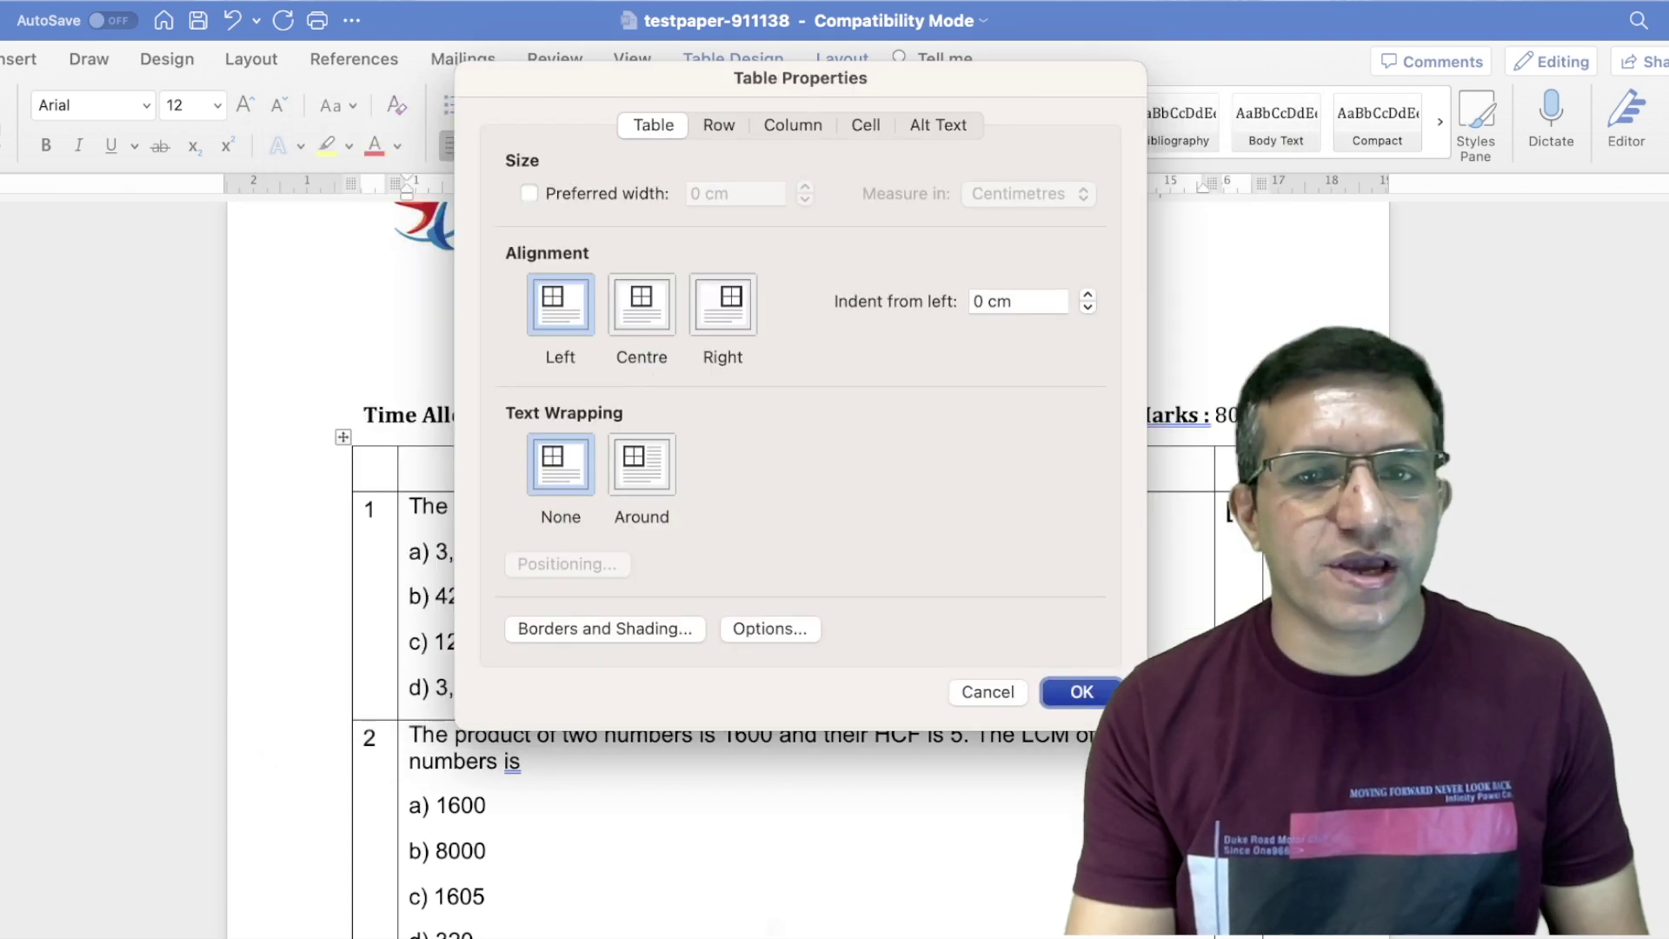
pyautogui.click(1083, 693)
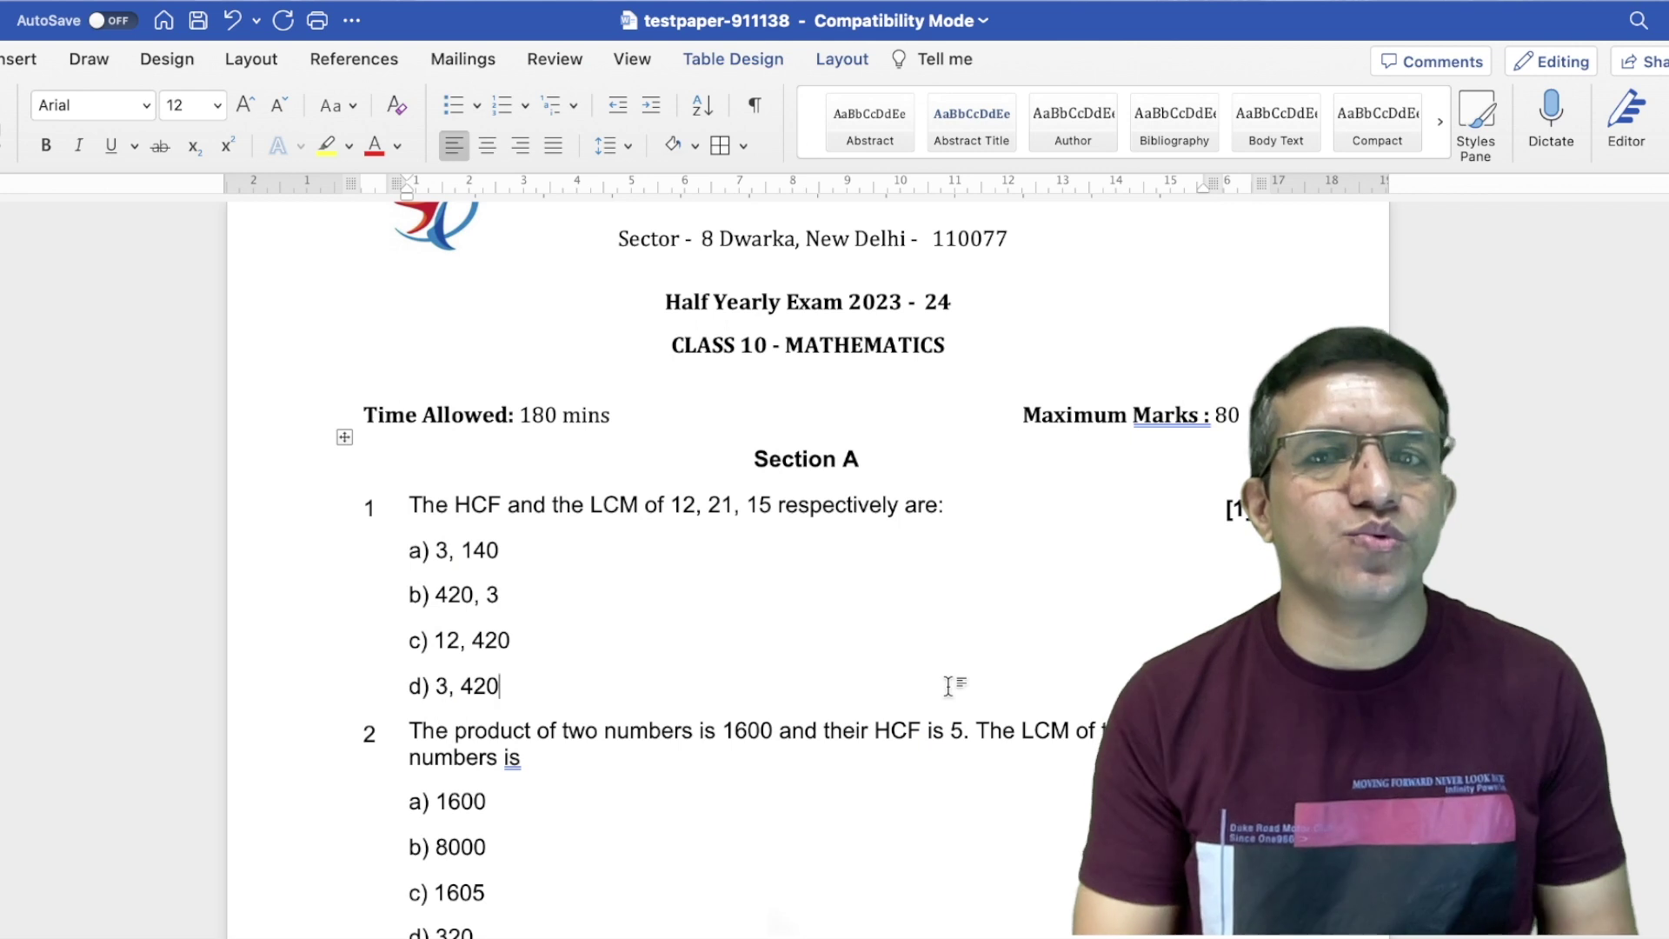
pyautogui.scroll(2, 948, 685)
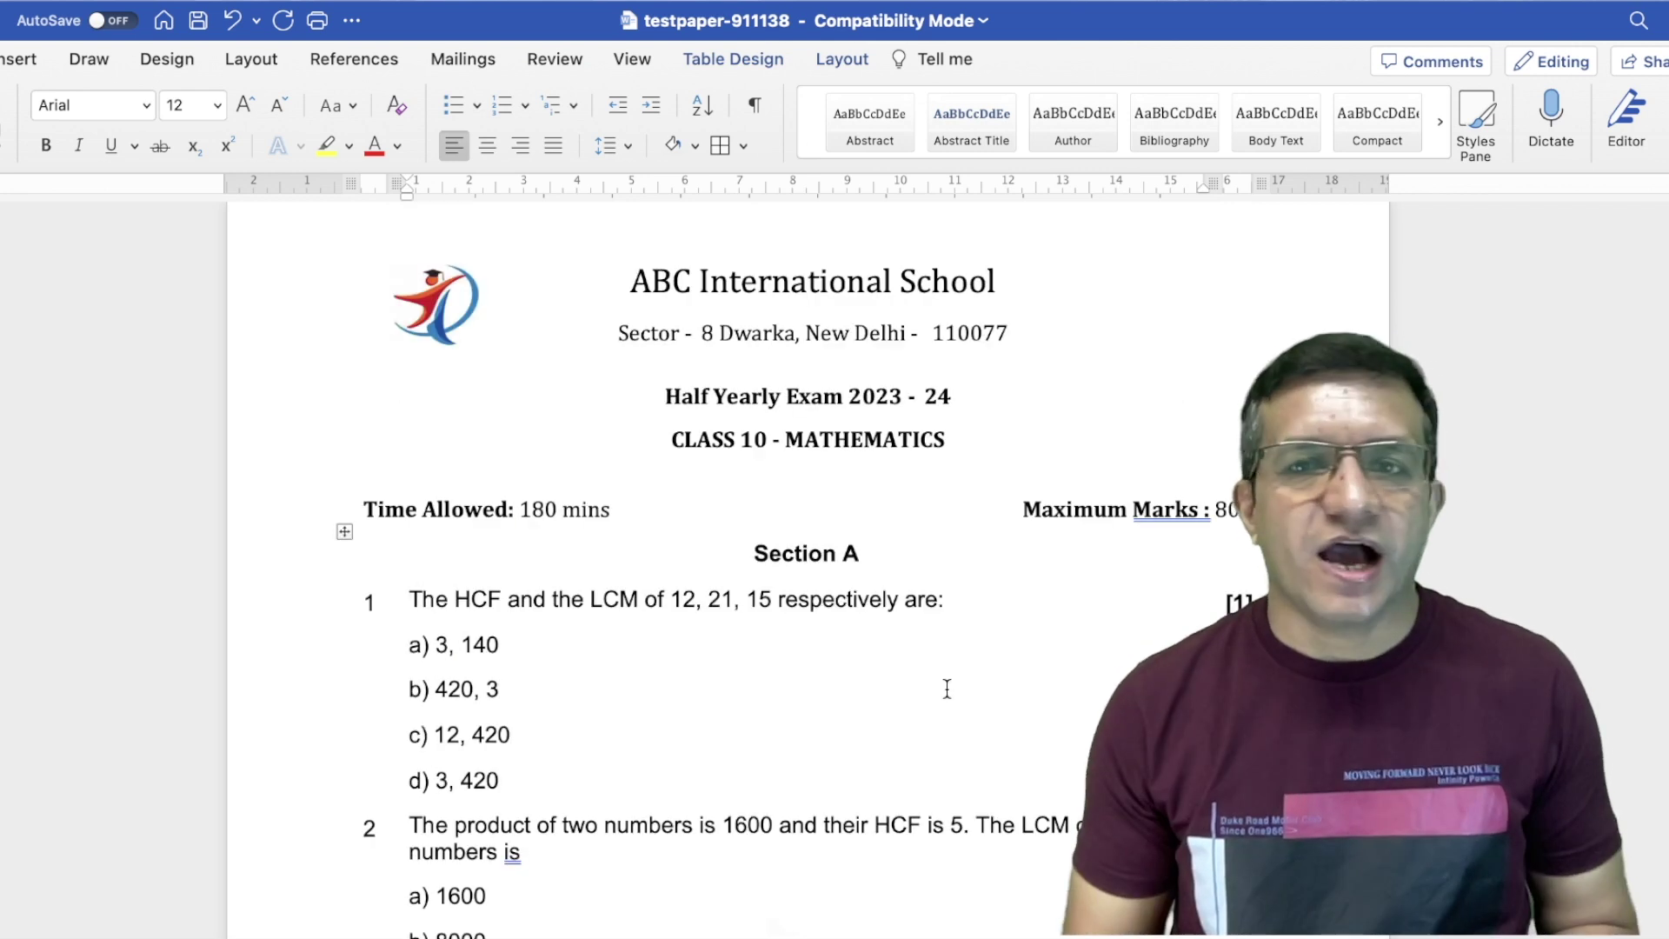